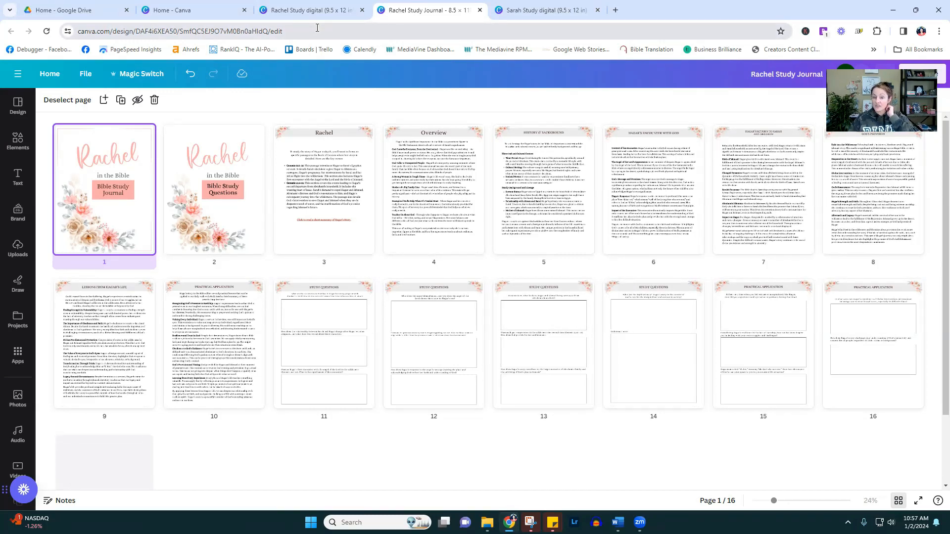
Review the page overview of the Sarah Study digital design through its sticker pages, close that design, and leave the journal's page overview
click(316, 10)
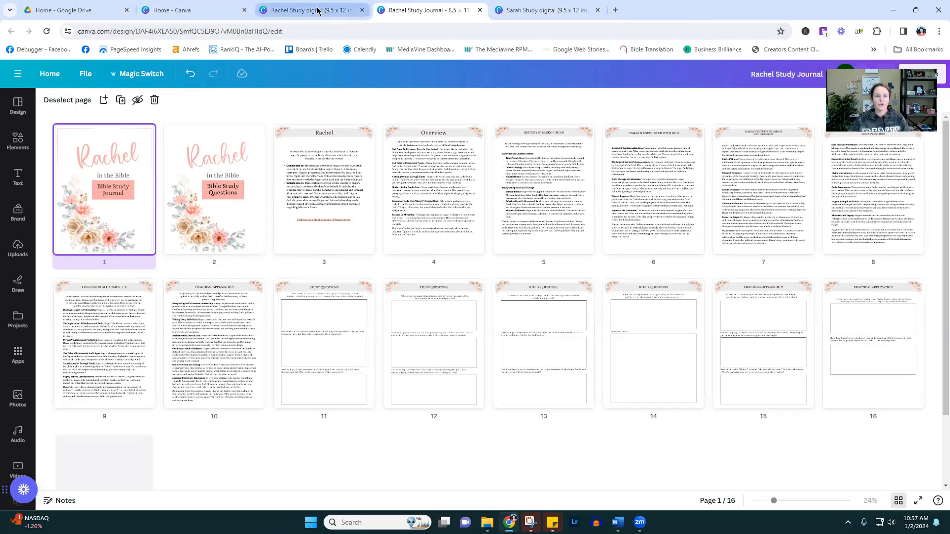
click(548, 10)
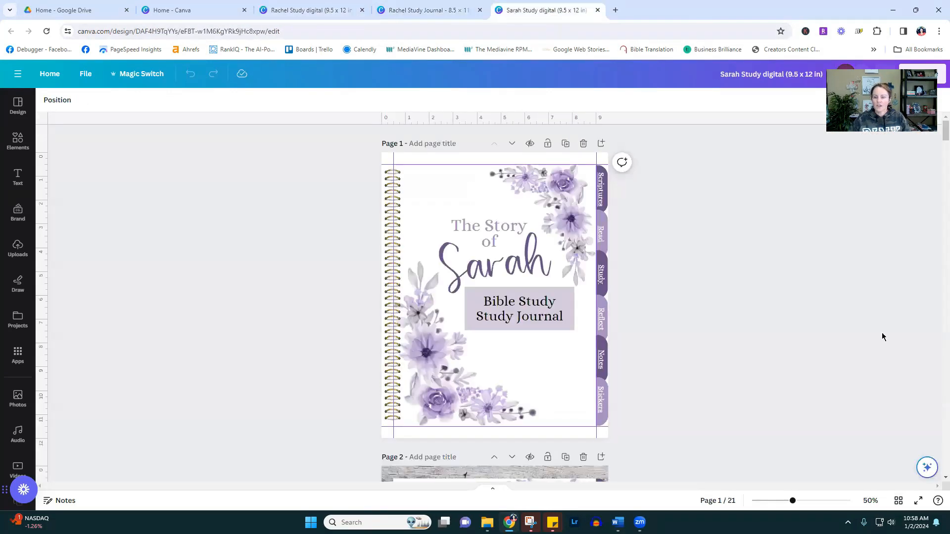
click(900, 500)
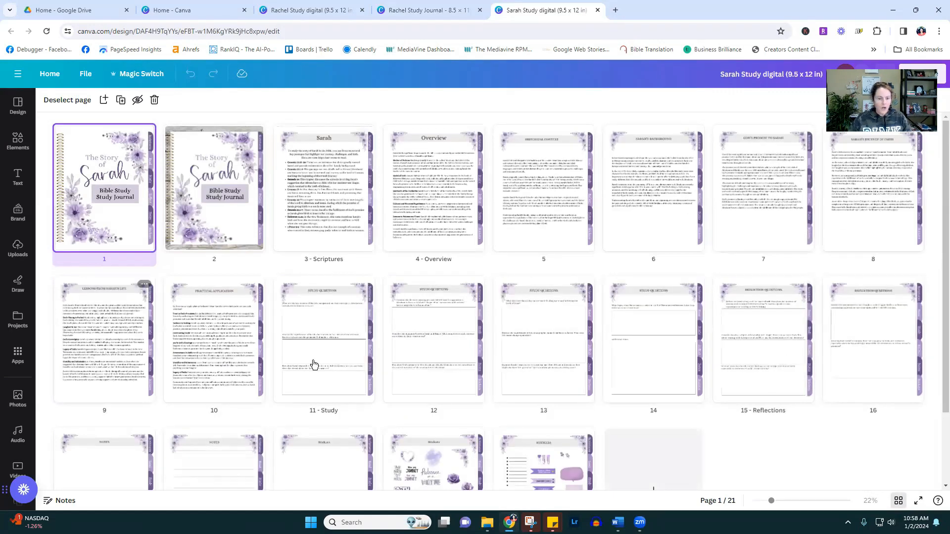
scroll(225, 416, down, 2)
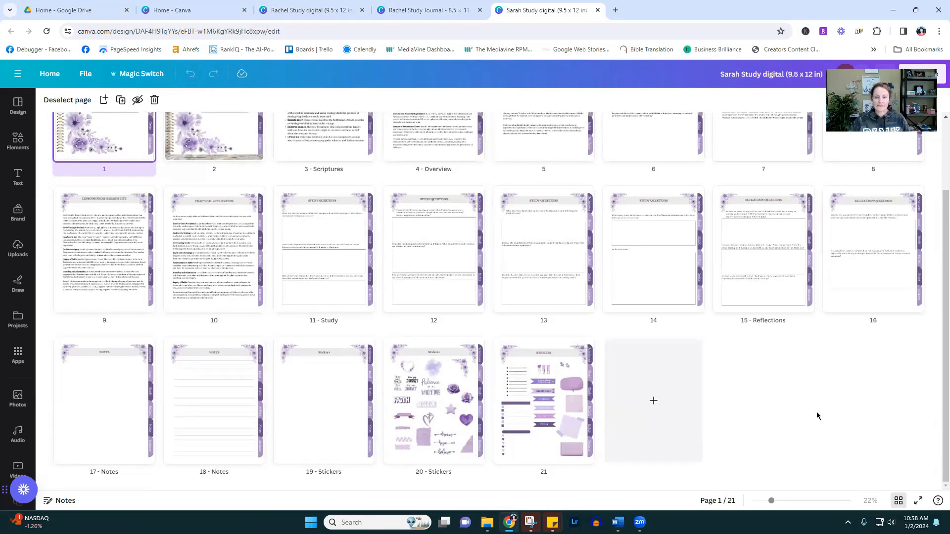
click(598, 10)
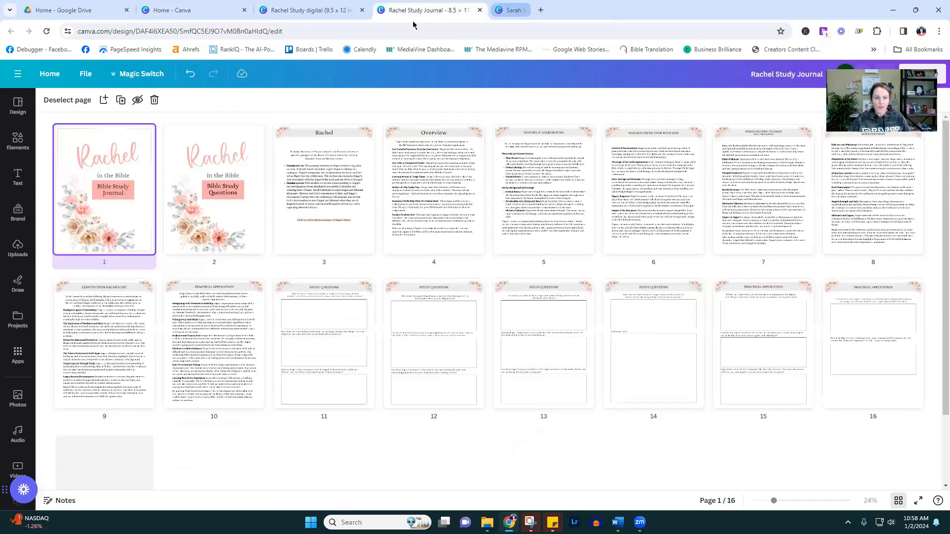
click(899, 500)
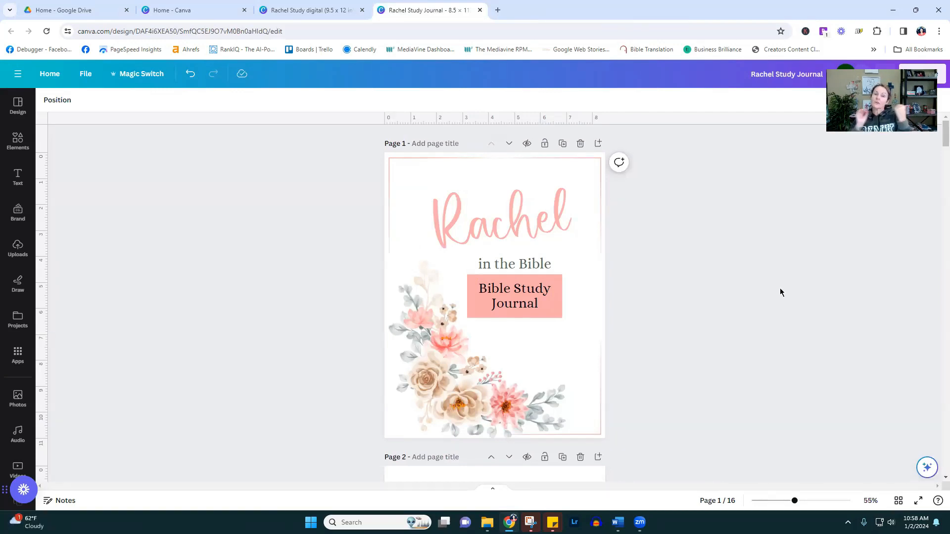
Switch to the Rachel Study digital (9.5 x 12 in) design and remove all four existing guides from the blank page
click(303, 11)
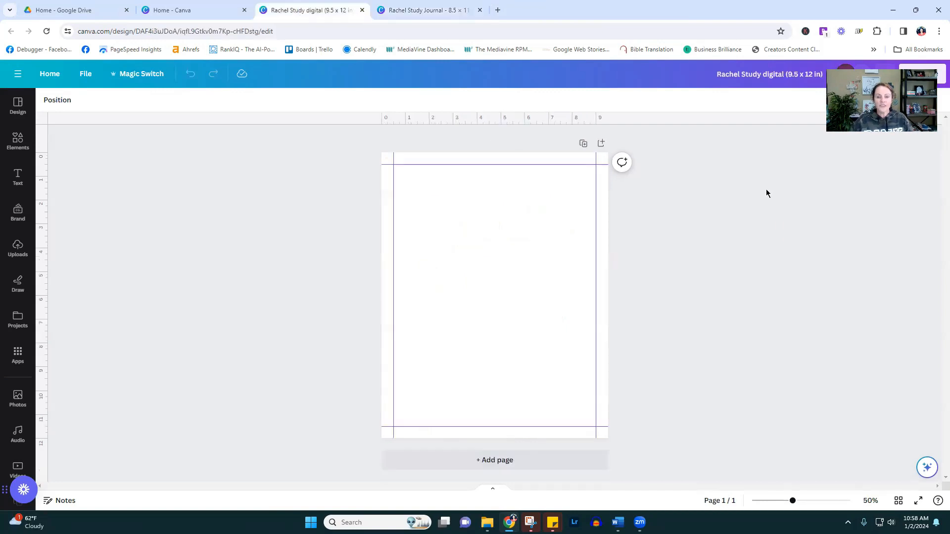
drag(393, 171, 296, 163)
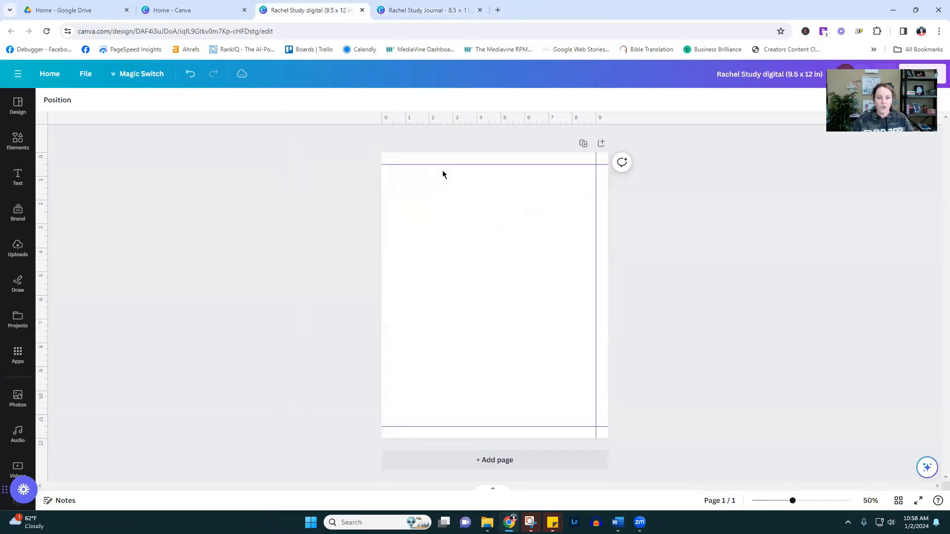
drag(463, 168, 492, 106)
drag(596, 170, 812, 163)
drag(476, 427, 467, 457)
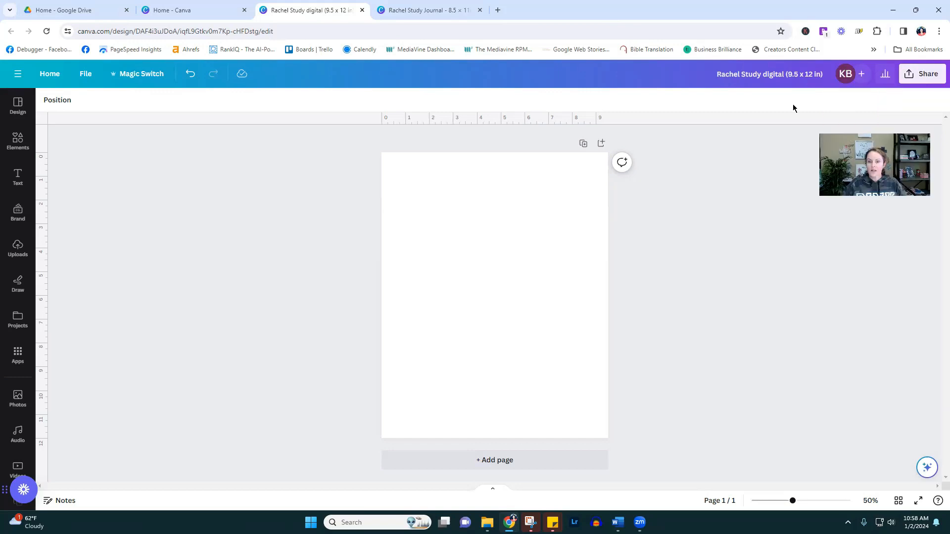
Check the view settings for the option that shows rulers and guides
click(87, 74)
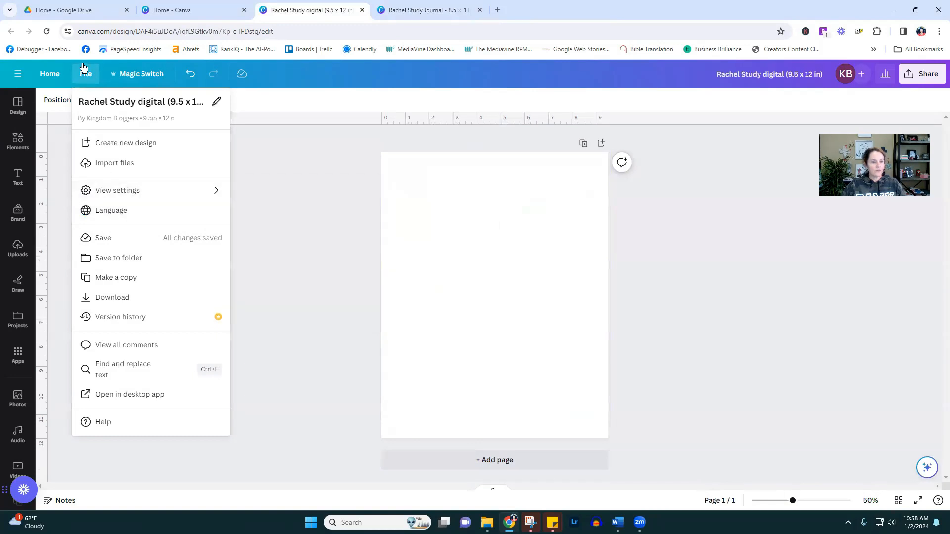
mouse_move(104, 190)
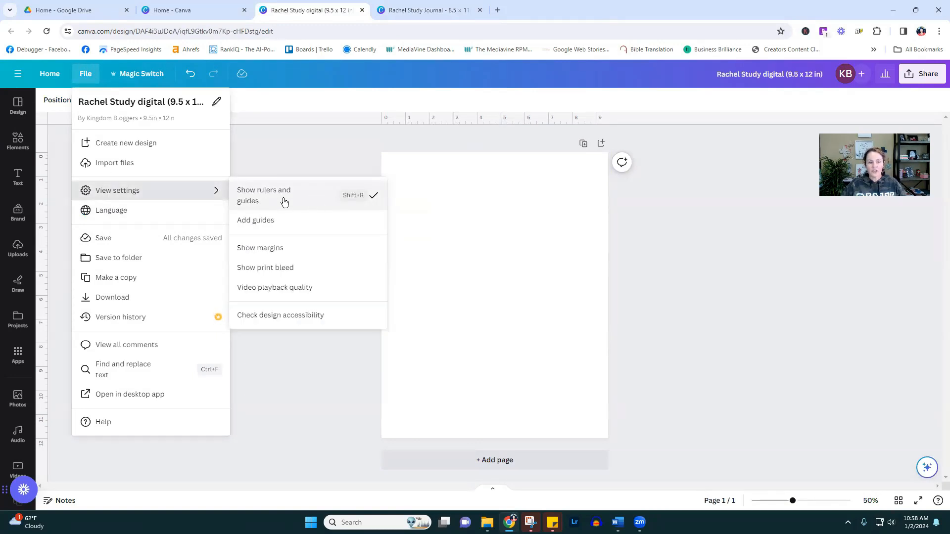
click(337, 144)
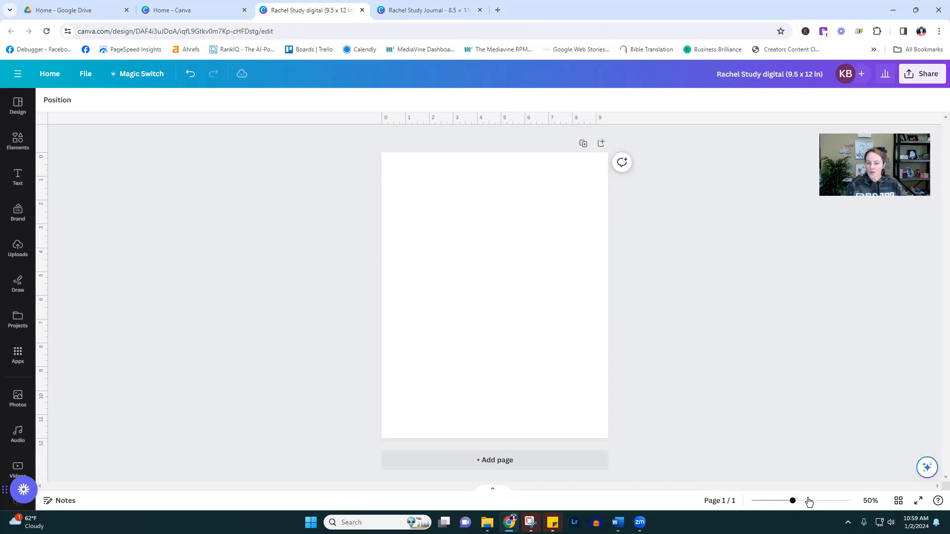
Add vertical guides at about 9 in and 0.5 in, half an inch inside the page's right and left edges
click(809, 502)
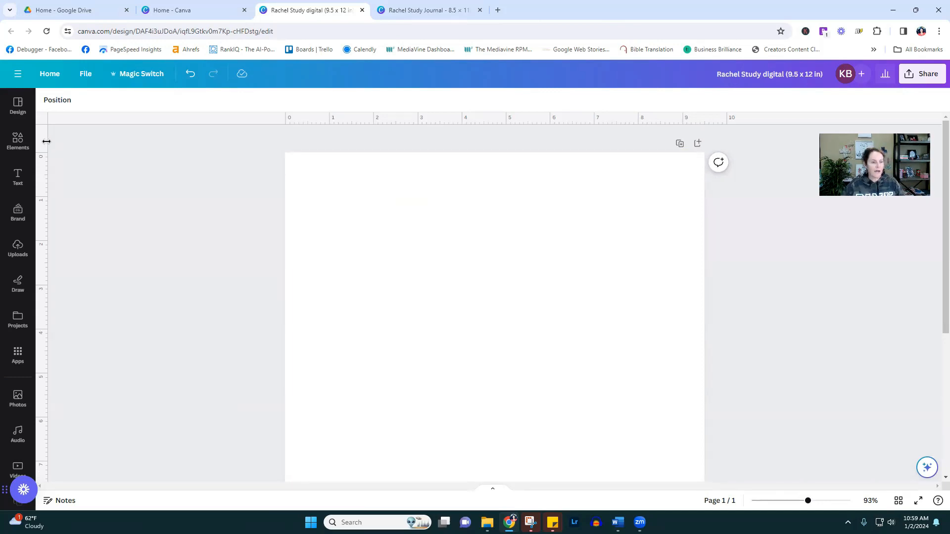
drag(46, 141, 682, 222)
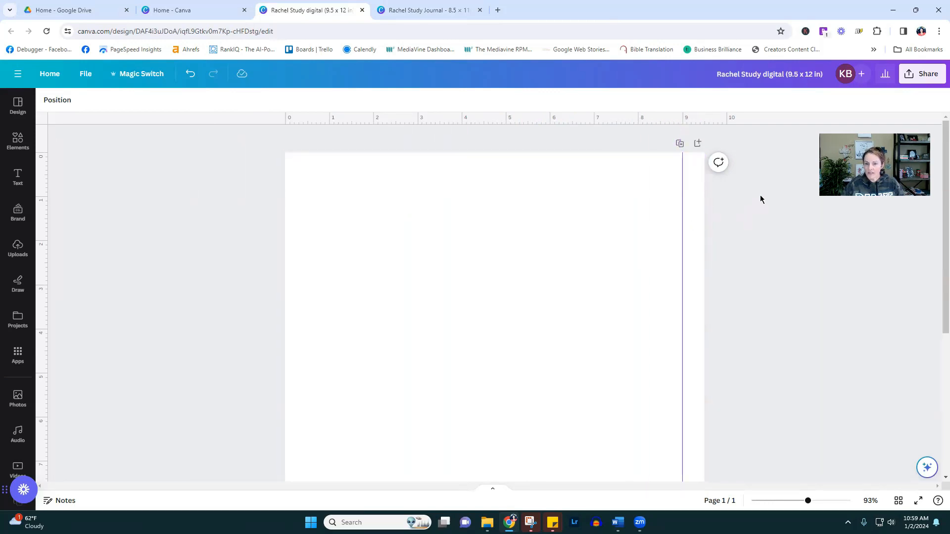
drag(44, 234, 307, 208)
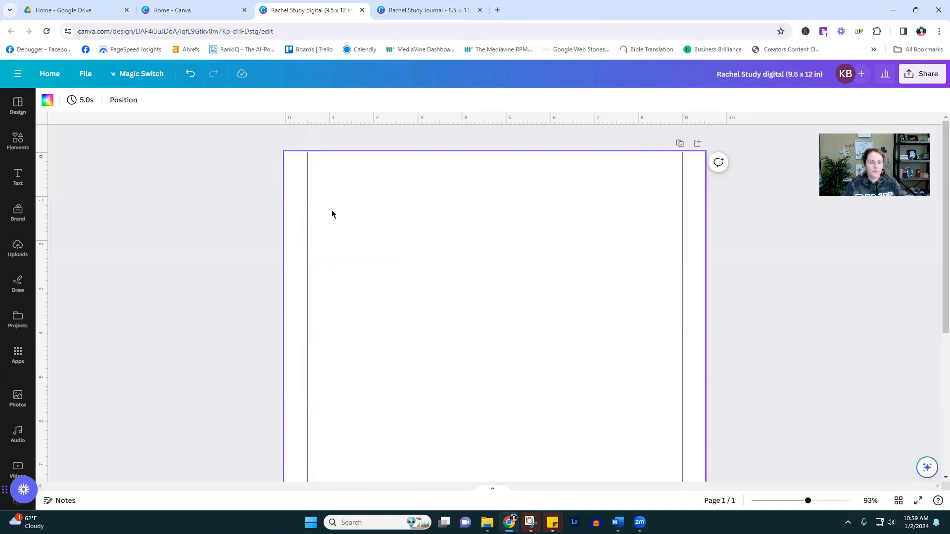
Add horizontal guides at about 11.5 in and 0.5 in, half an inch inside the page's bottom and top edges
drag(341, 119, 446, 412)
scroll(477, 287, down, 5)
drag(381, 202, 393, 414)
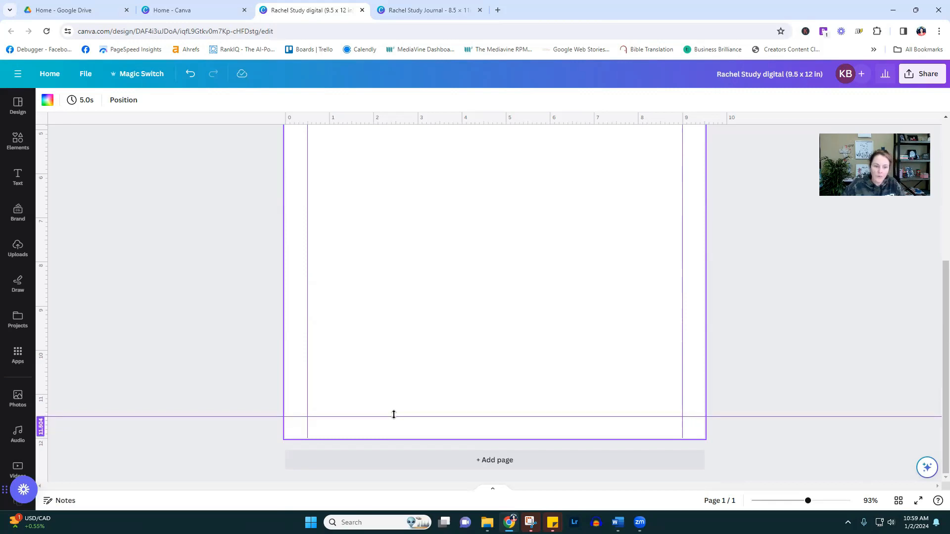
drag(393, 415, 394, 414)
scroll(213, 295, up, 5)
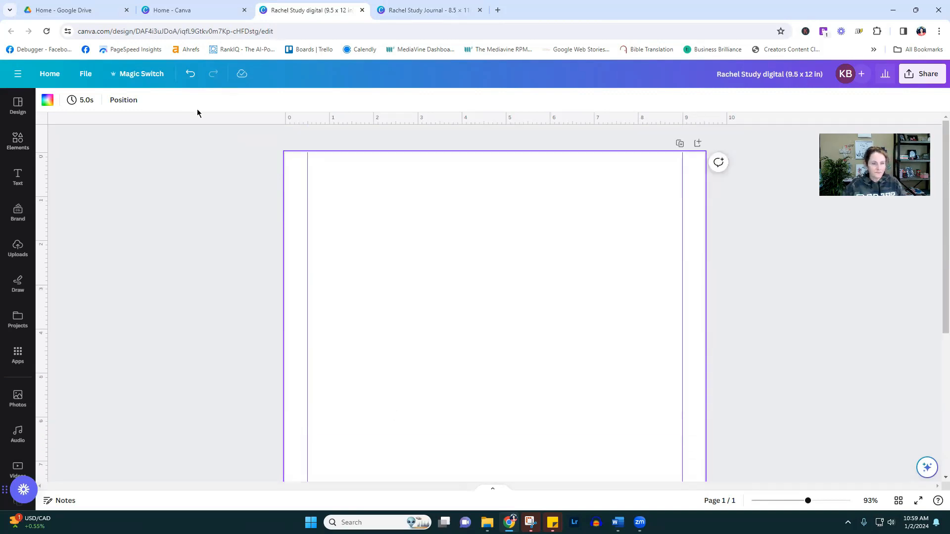
drag(216, 123, 232, 176)
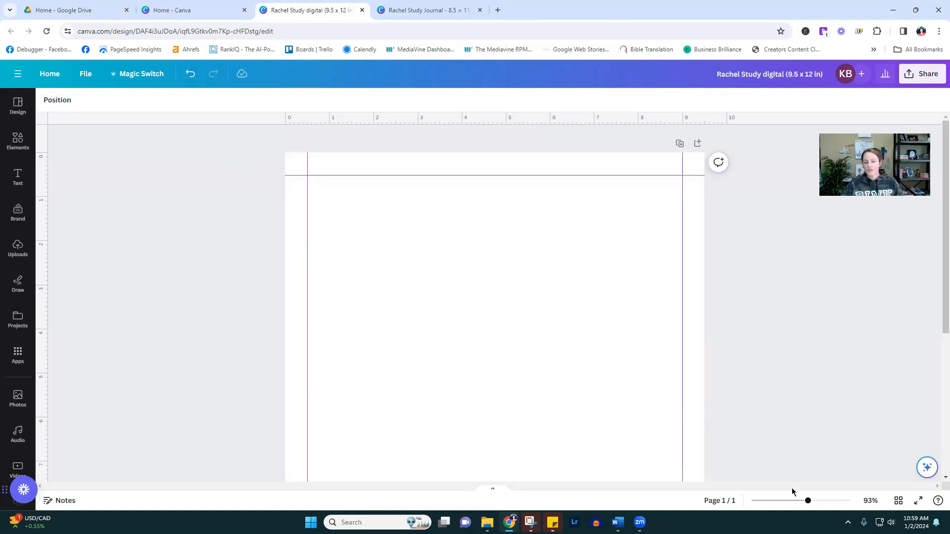
Add the rectangle shape with one rounded end to the page and rotate it so the rounded end faces right
click(796, 501)
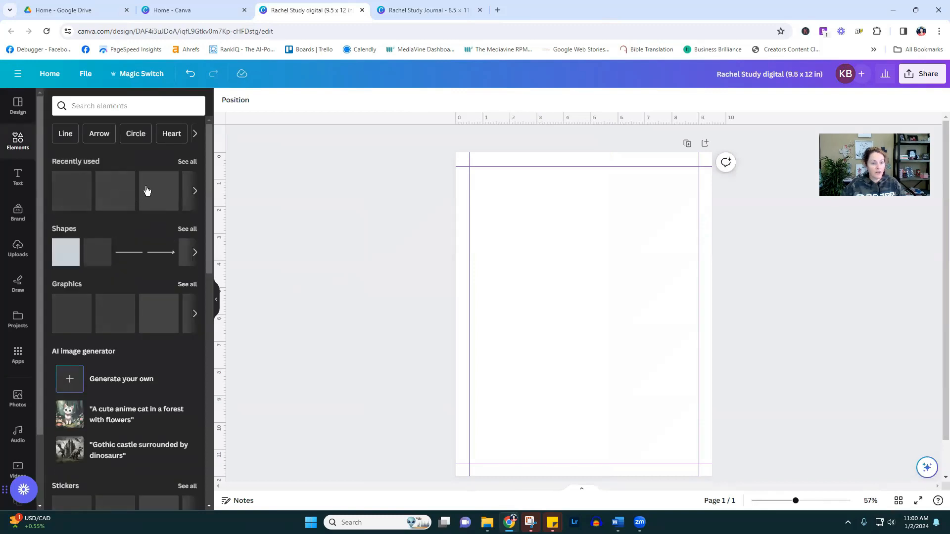
click(187, 226)
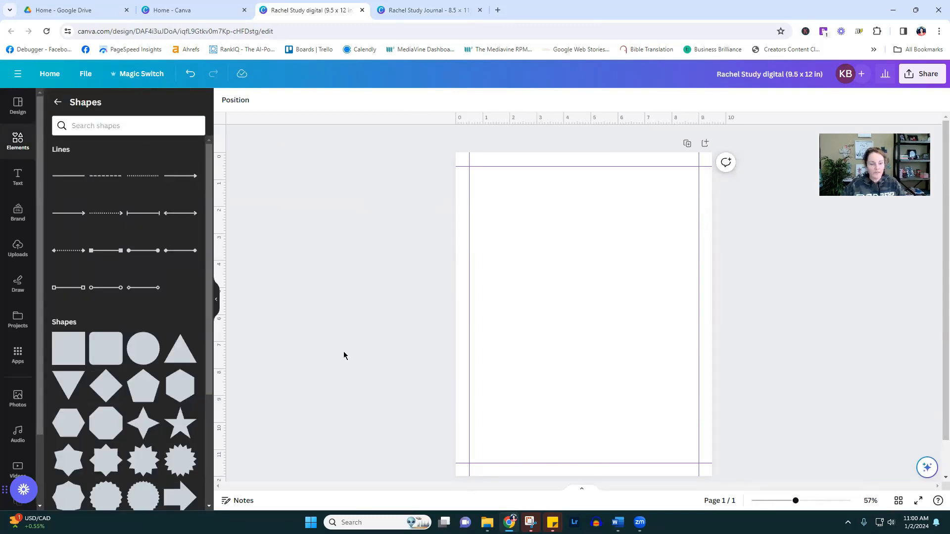
scroll(148, 356, down, 3)
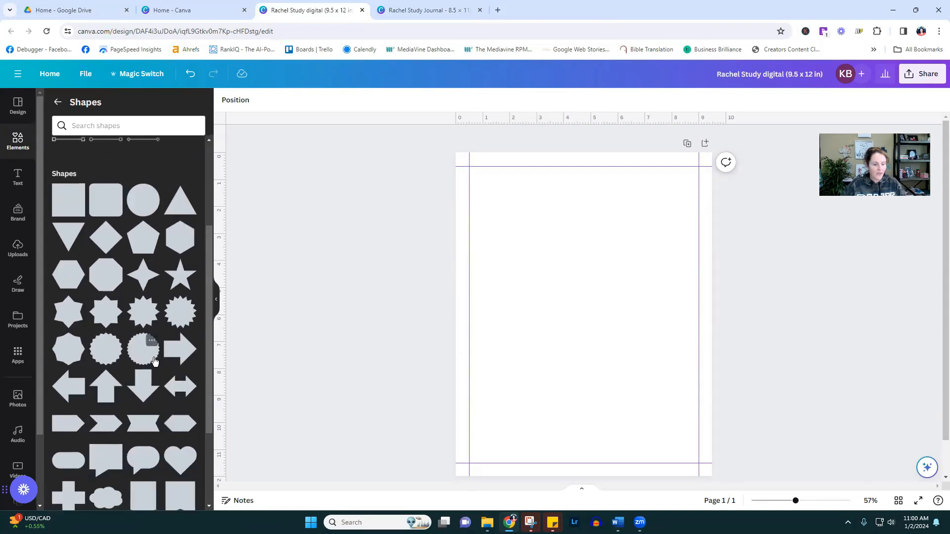
scroll(154, 361, down, 3)
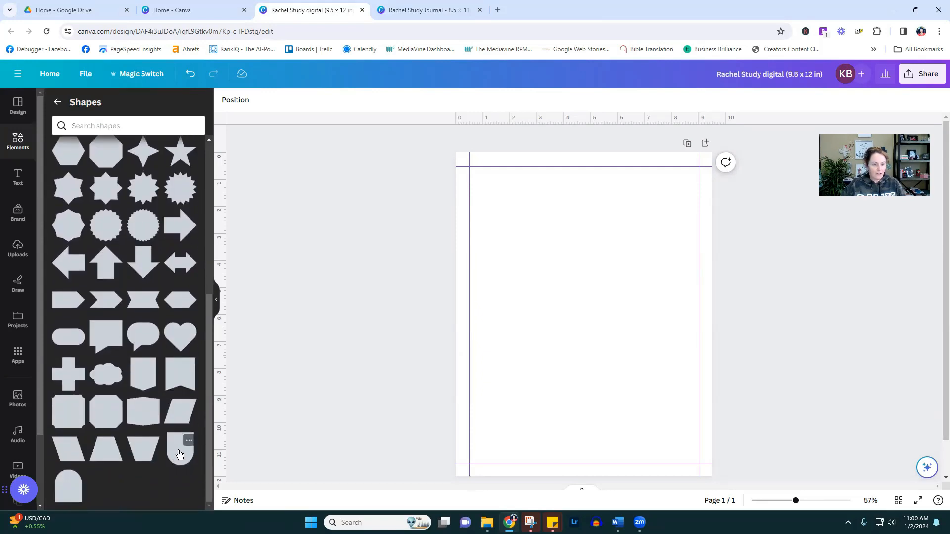
drag(583, 373, 622, 317)
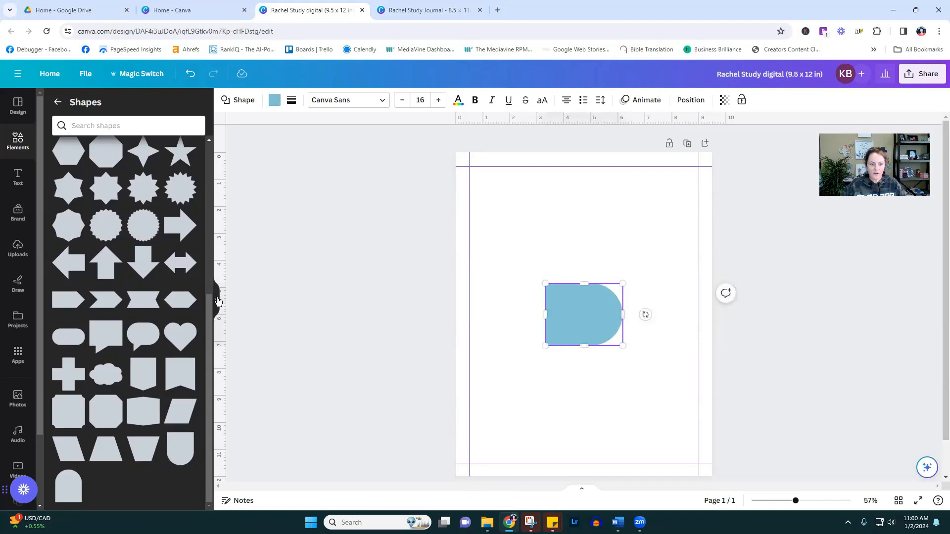
click(218, 301)
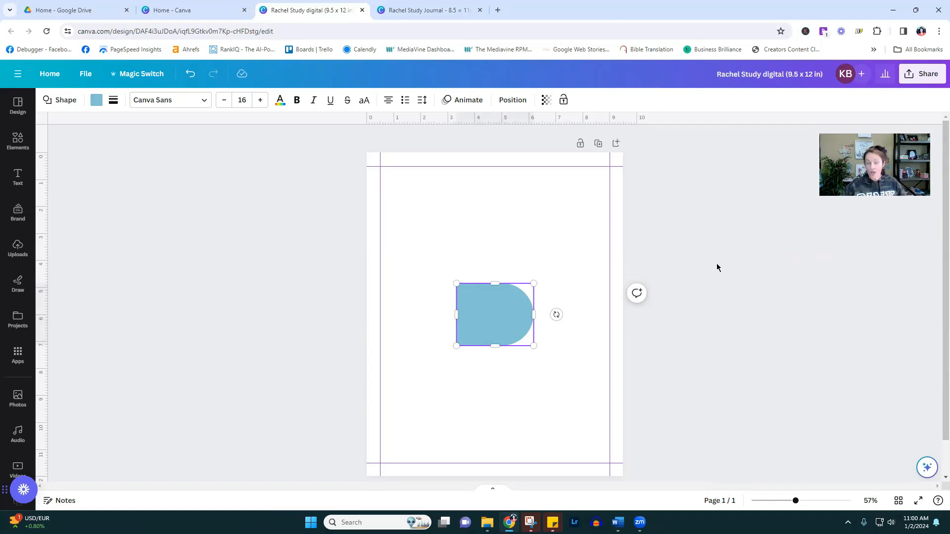
Align the rounded shape with the page's right edge and top guide, and duplicate it five times down the edge as tabs
drag(515, 335, 580, 238)
click(559, 206)
click(568, 143)
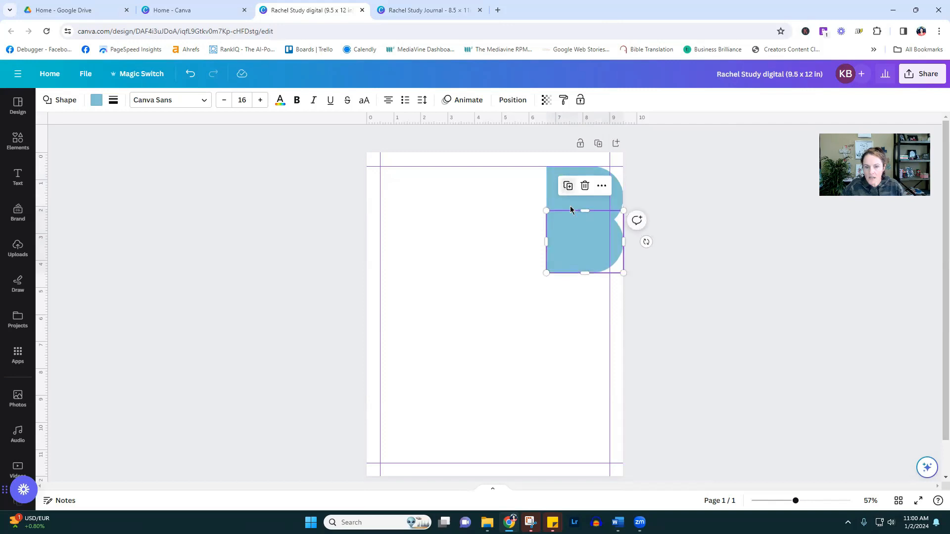
click(568, 186)
click(568, 228)
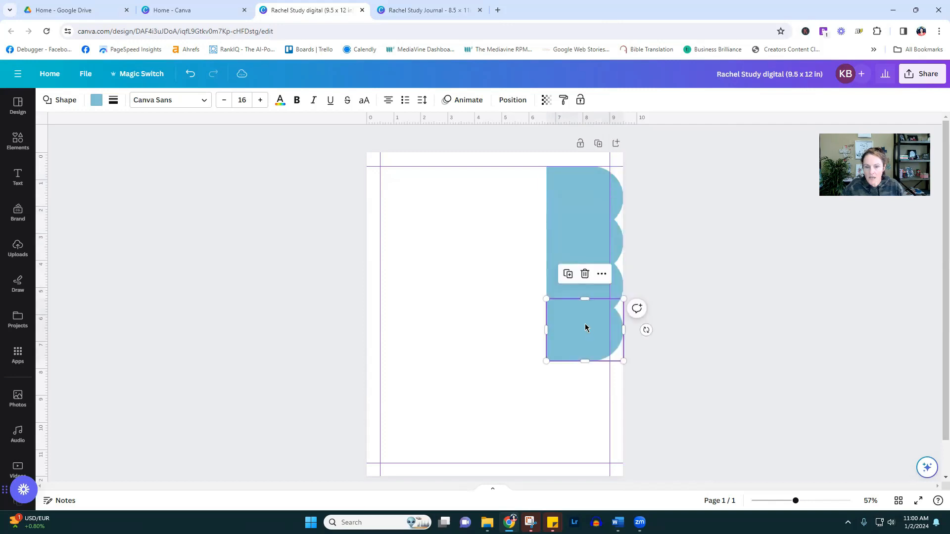
click(567, 274)
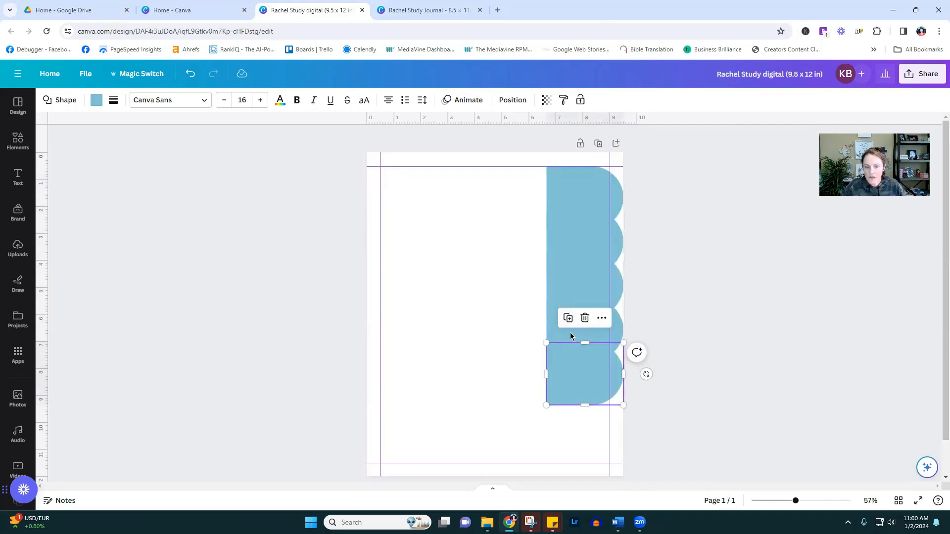
click(568, 318)
click(755, 348)
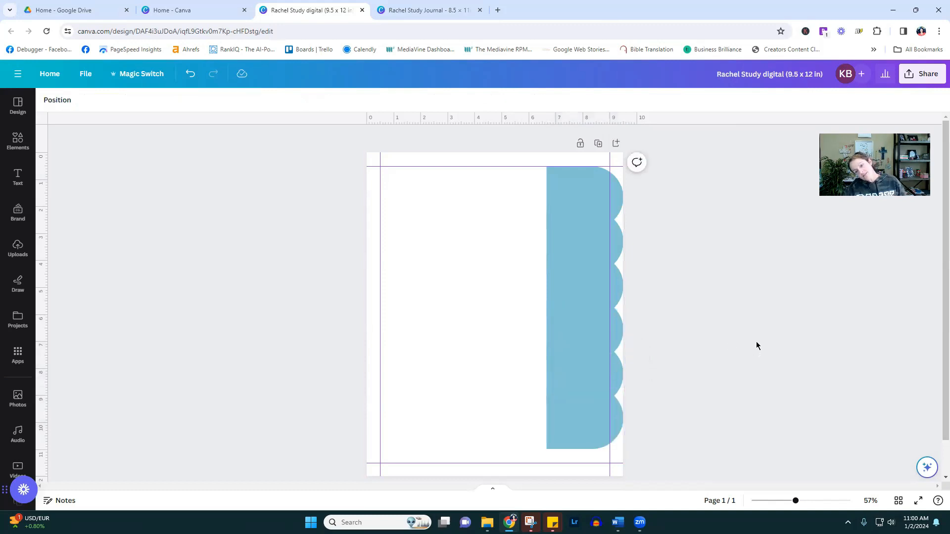
Recolor the second and fourth tabs light purple from the default solid colors
click(619, 244)
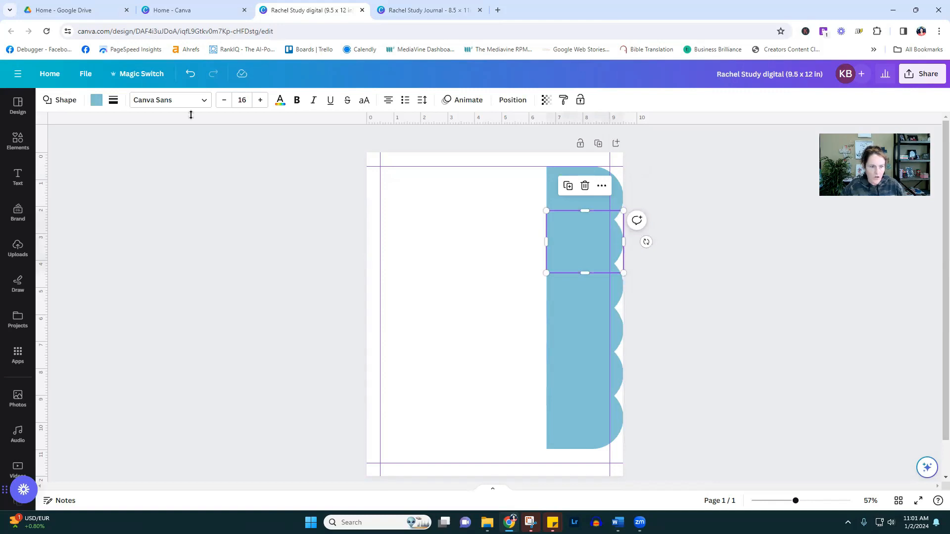
click(97, 100)
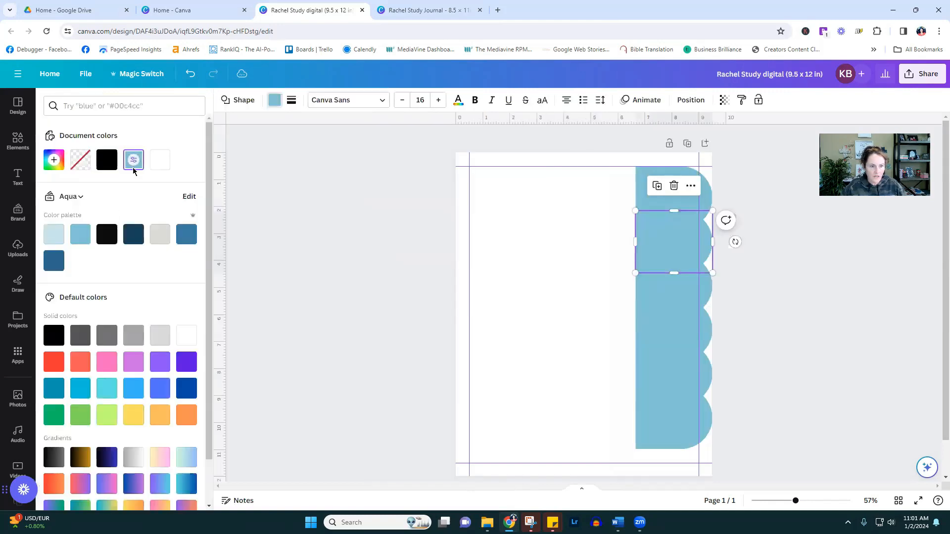
click(134, 362)
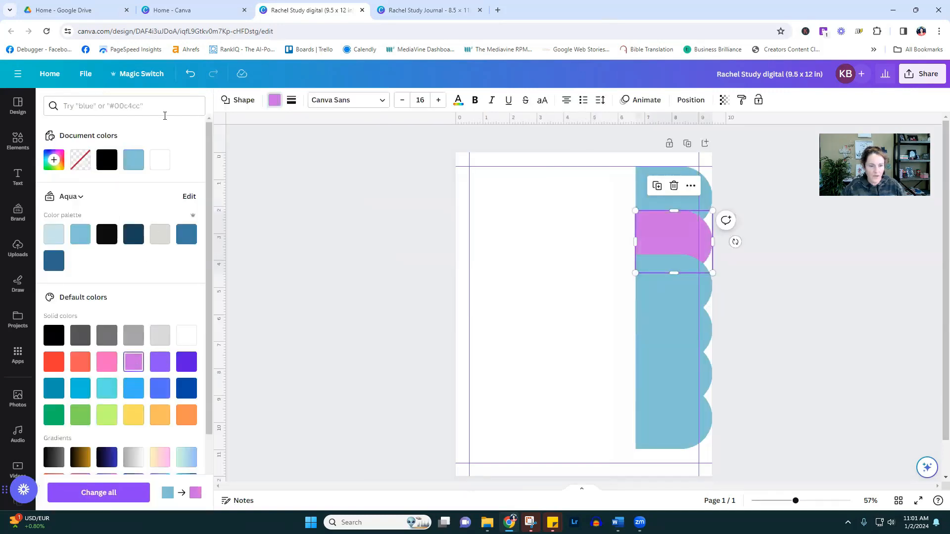
click(676, 329)
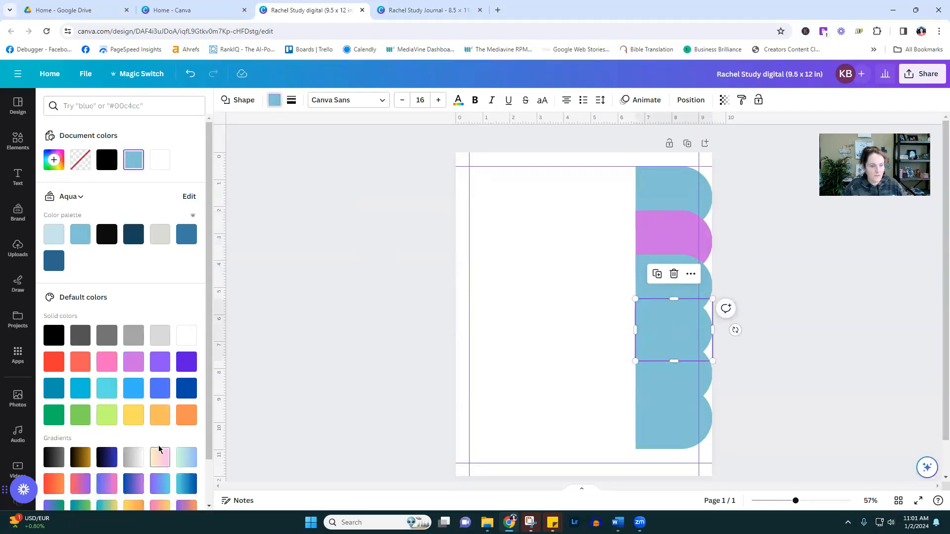
click(134, 361)
Recolor the bottom tab light purple from the default solid colors
click(654, 424)
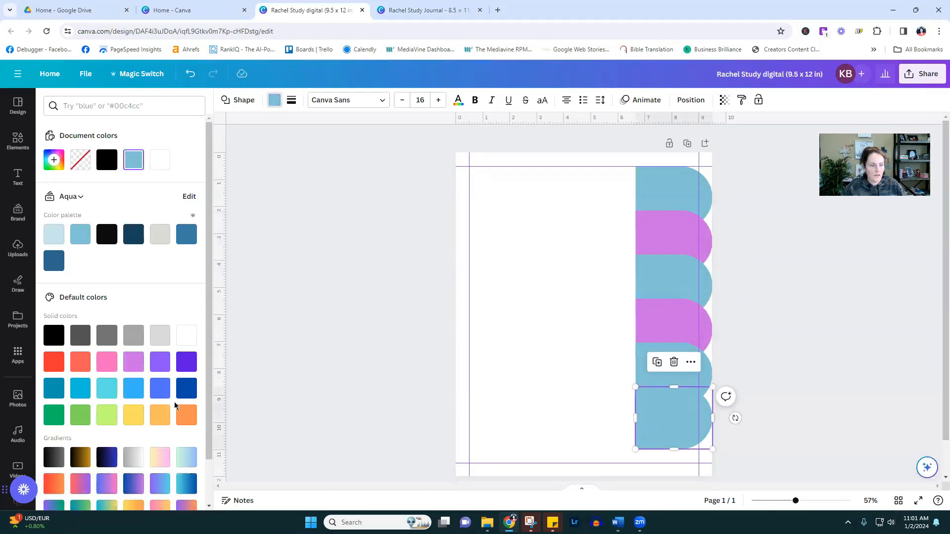
click(103, 363)
key(Escape)
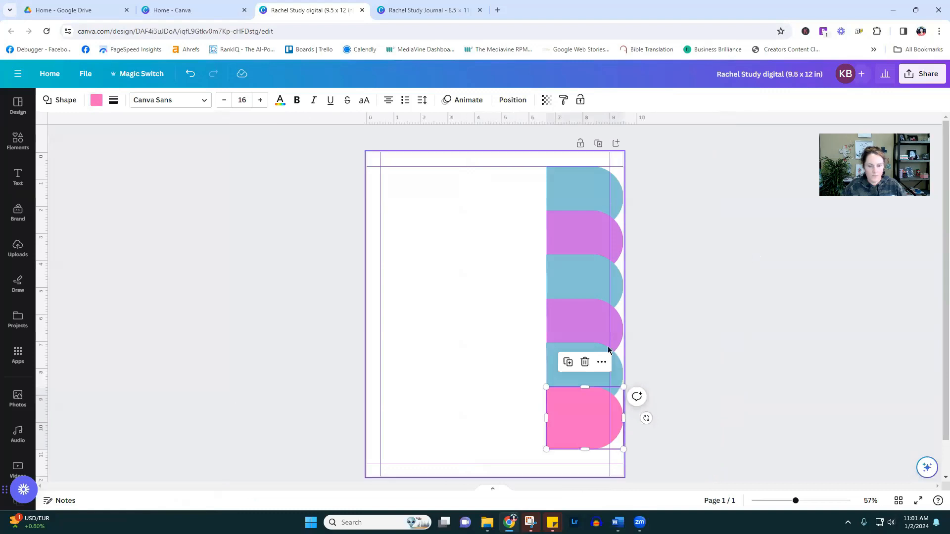
double_click(581, 412)
click(98, 101)
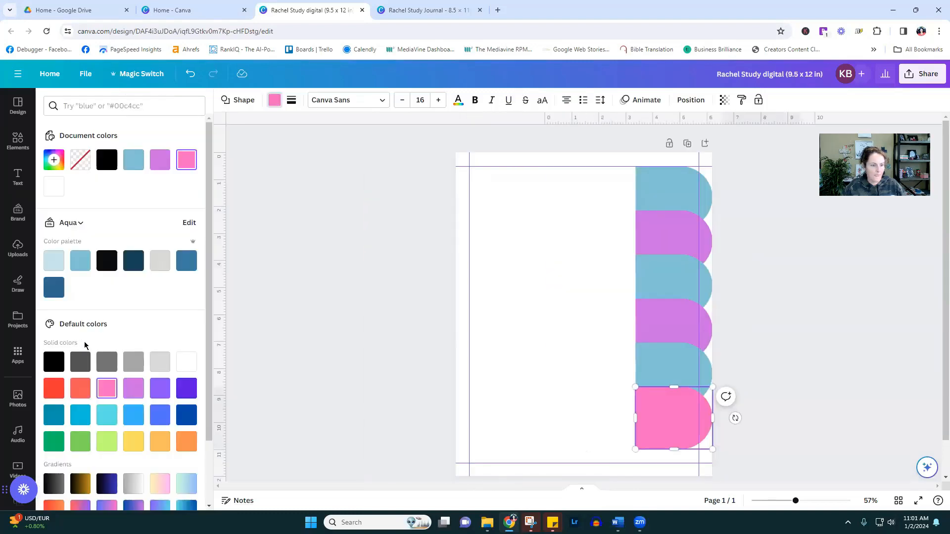
click(133, 389)
key(Escape)
click(751, 273)
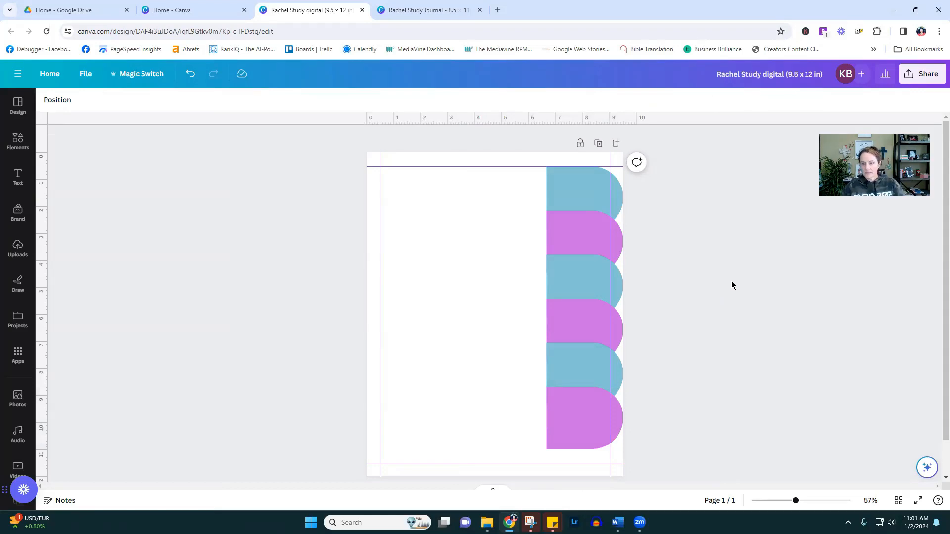
Add a body text box to the page reading "Scriptures"
click(806, 503)
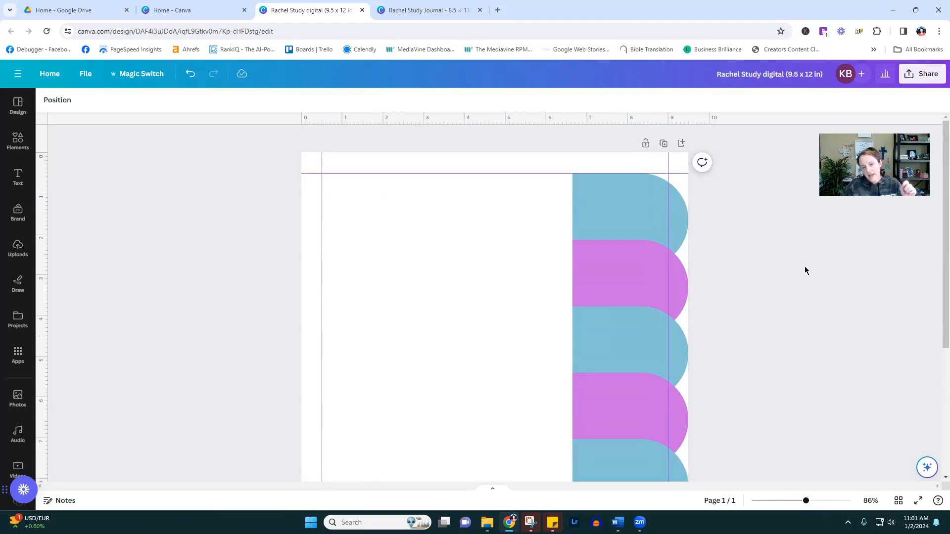
click(19, 179)
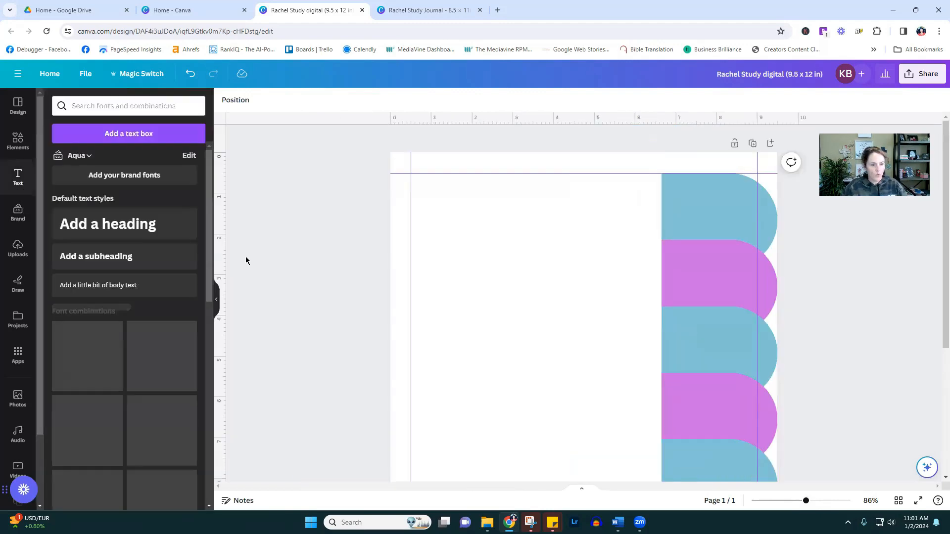
click(123, 283)
triple_click(609, 315)
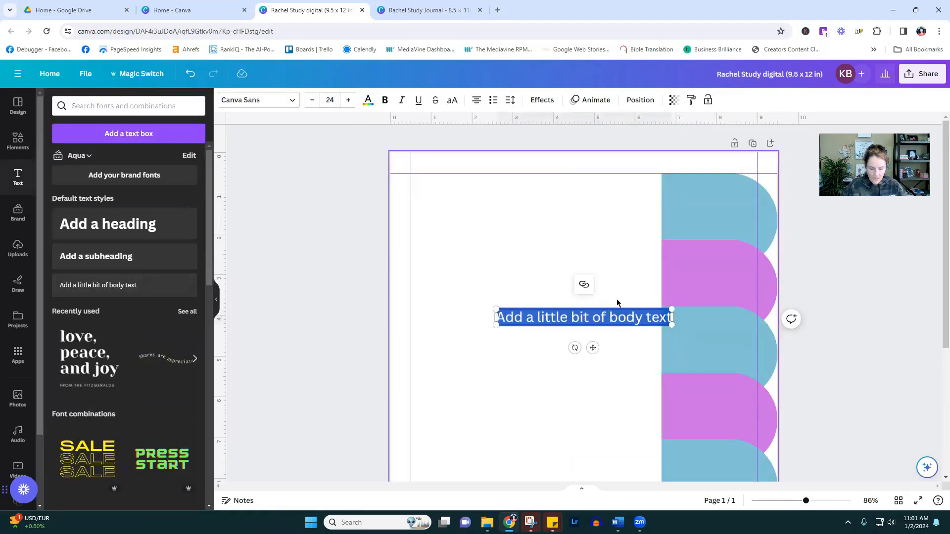
text(Scritu)
key(BackSpace)
key(BackSpace)
text(pture)
key(BackSpace)
key(BackSpace)
key(BackSpace)
key(BackSpace)
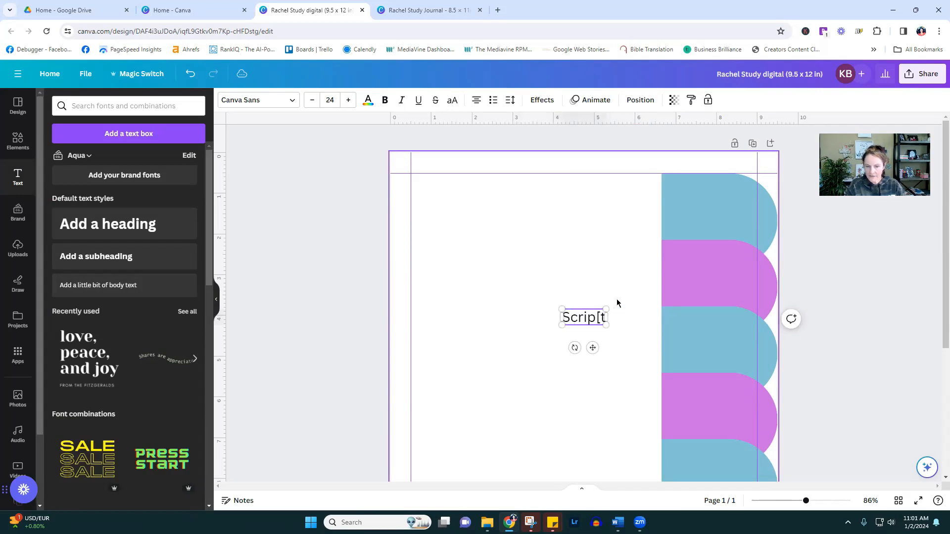
text(t)
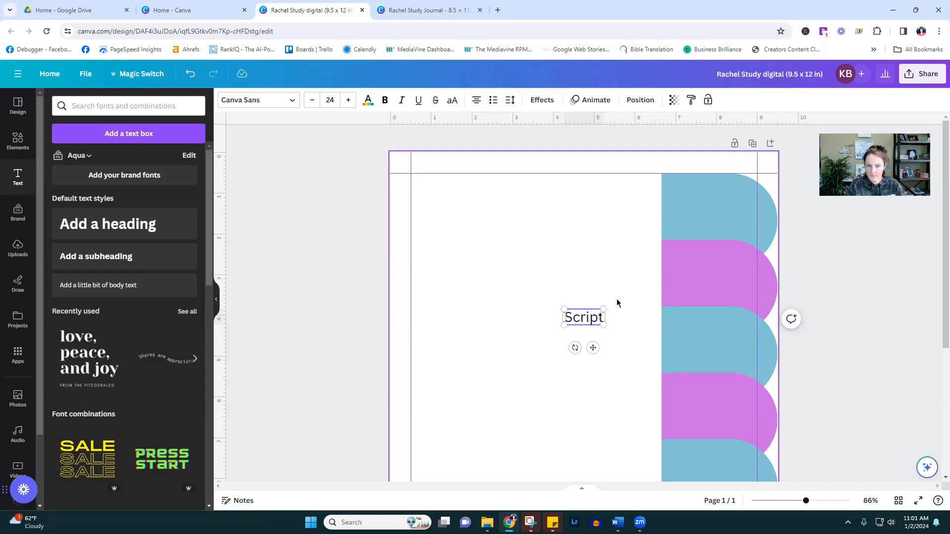
text(ures)
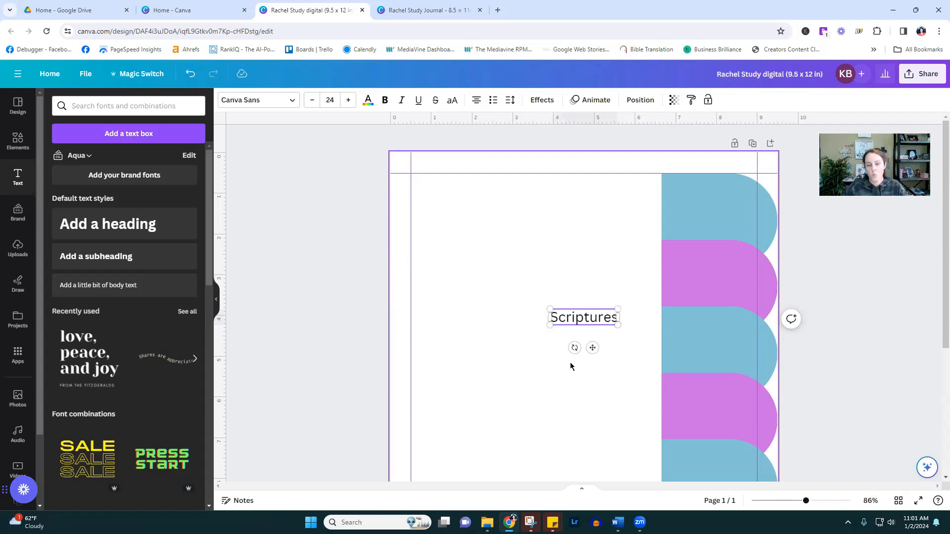
Rotate the Scriptures label to read downward, reduce its font size to 16 and fit it on the first tab's rounded end
drag(574, 347, 764, 236)
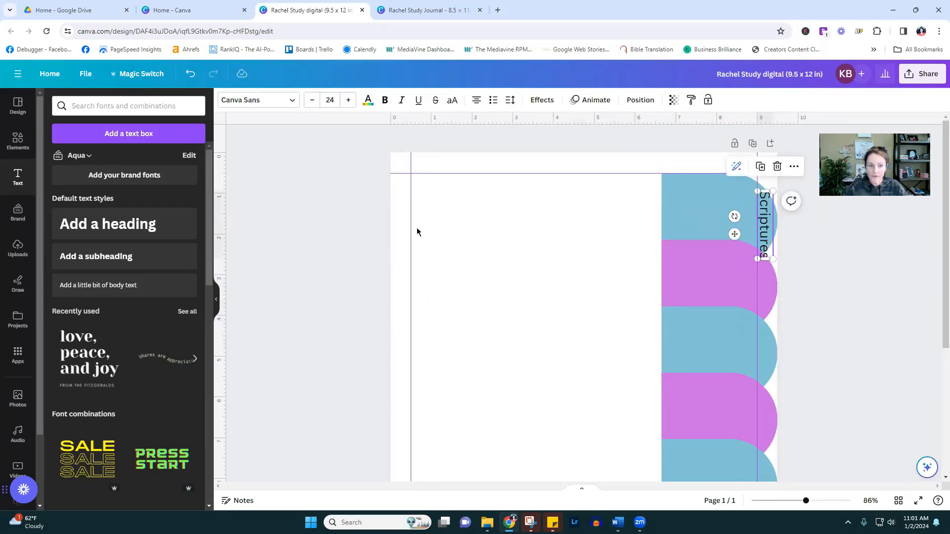
click(312, 101)
click(313, 100)
click(312, 100)
click(312, 101)
click(312, 101)
click(312, 101)
click(313, 100)
click(312, 101)
drag(768, 253, 763, 226)
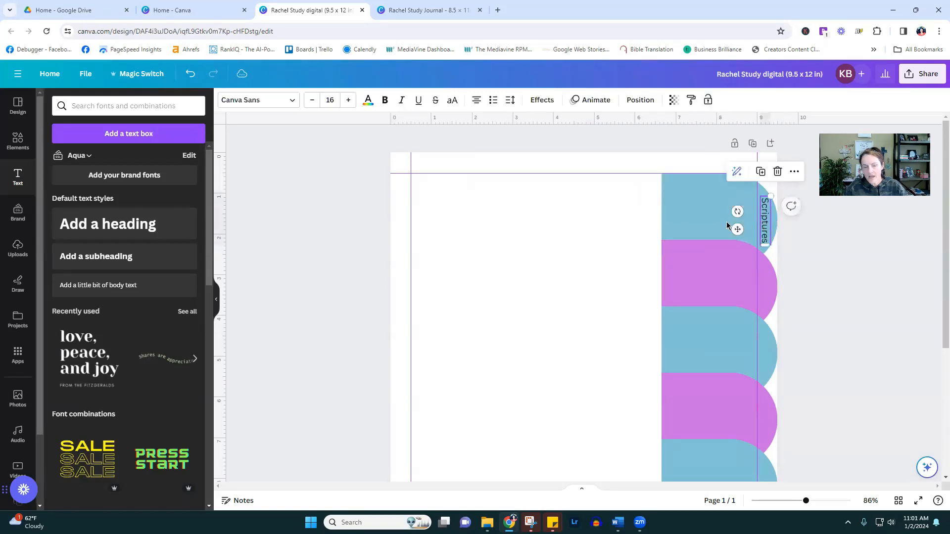
Make the Scriptures label bold and color it white
click(873, 325)
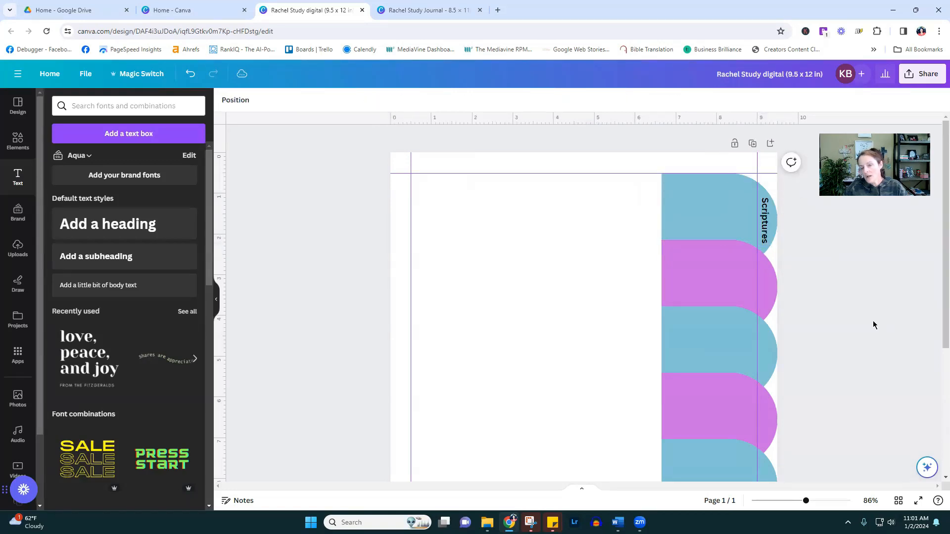
click(765, 220)
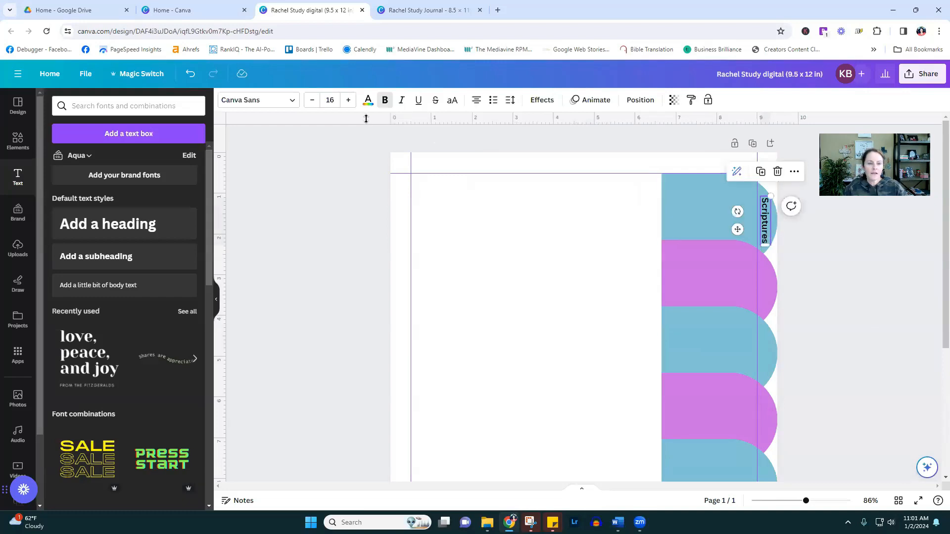
click(367, 100)
click(159, 159)
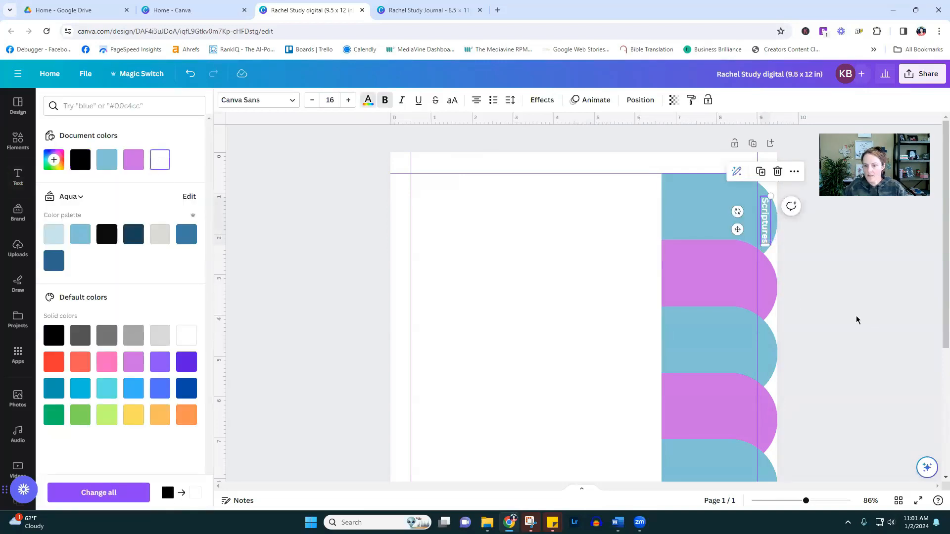
click(861, 346)
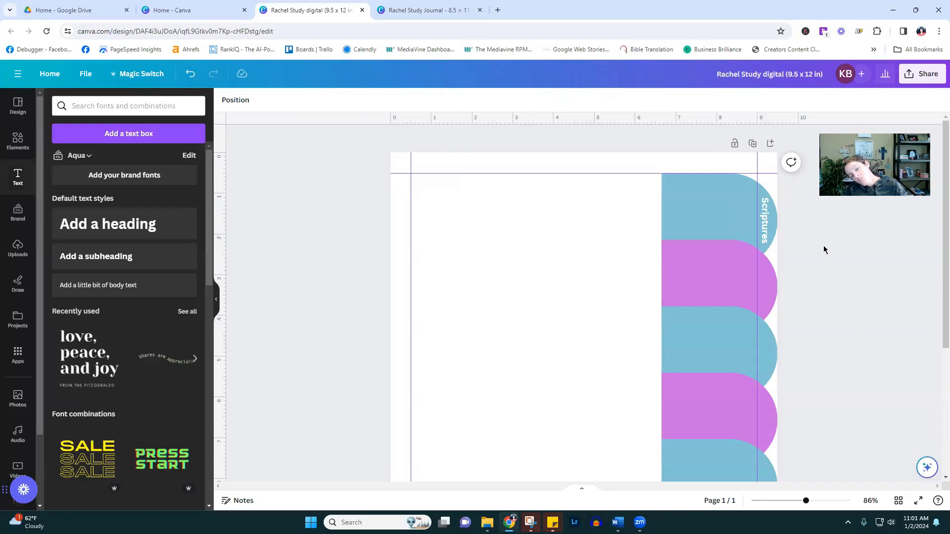
Duplicate the Scriptures label onto the other five tabs at the same position on each rounded end
click(769, 233)
click(760, 173)
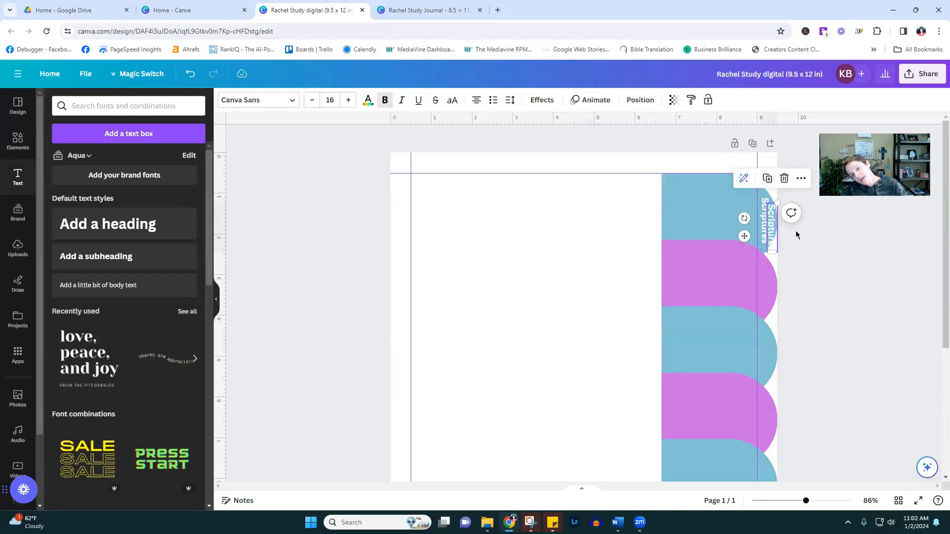
drag(770, 234, 763, 292)
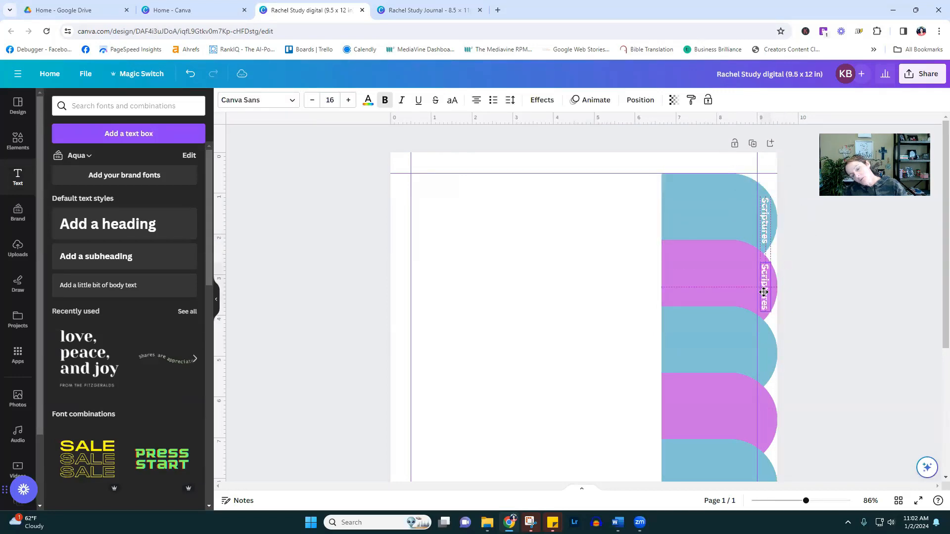
click(760, 235)
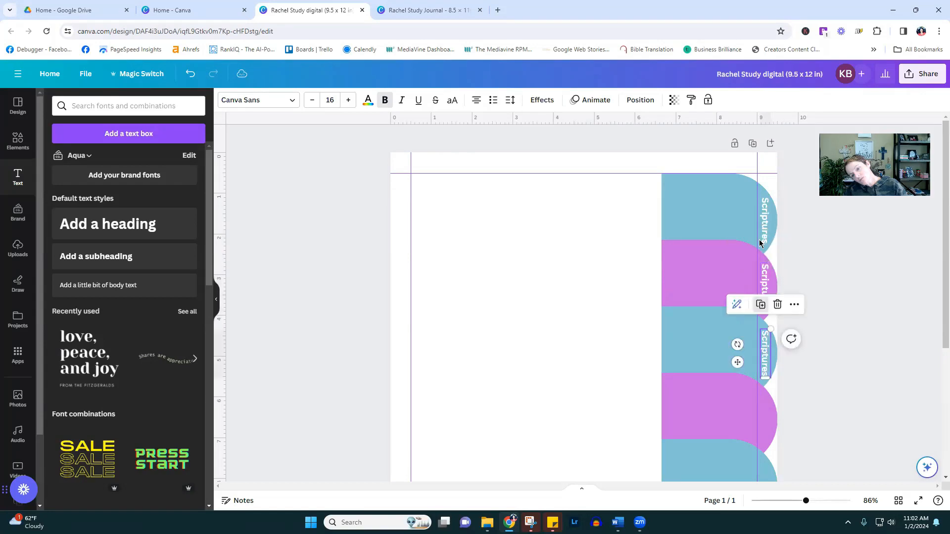
scroll(861, 309, down, 3)
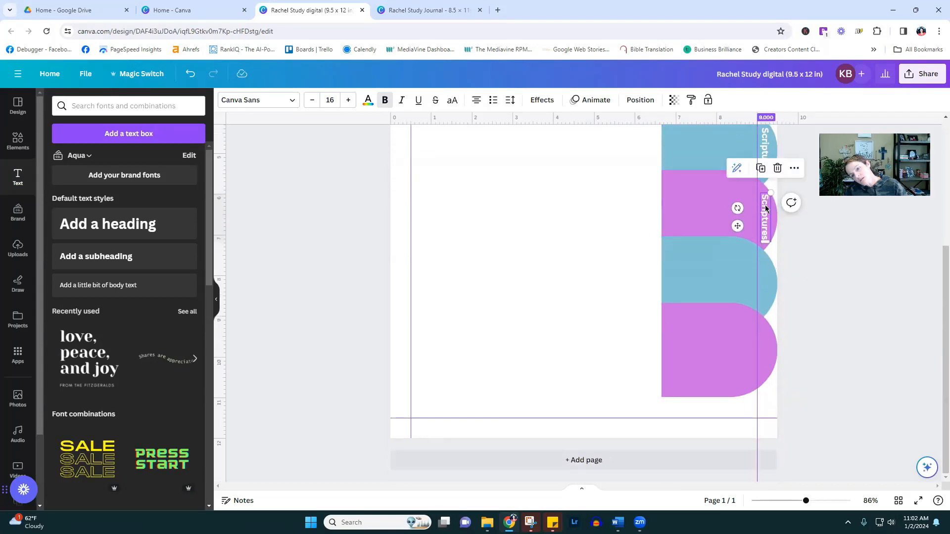
click(760, 236)
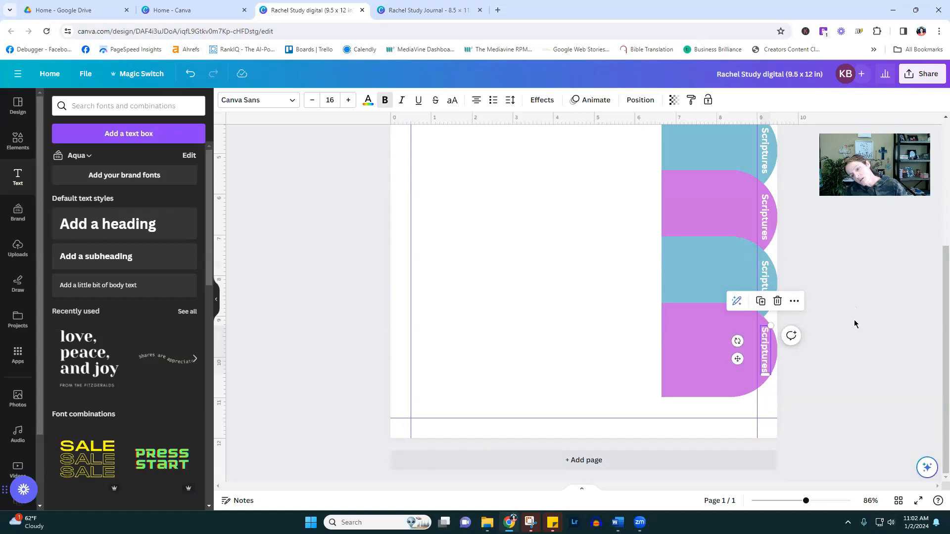
Change the labels on the second, third and fourth tabs to "Read", "Study" and "Reflect"
scroll(801, 322, up, 5)
click(767, 286)
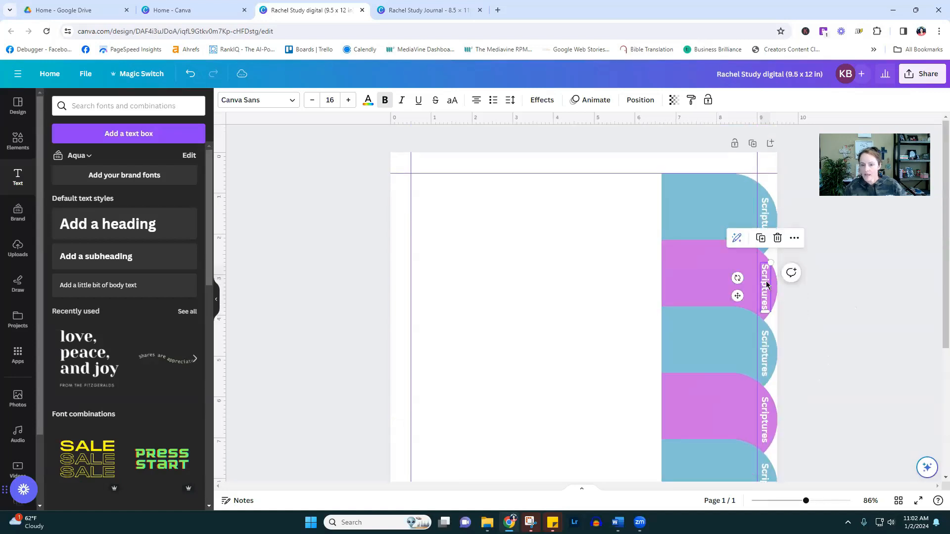
double_click(765, 282)
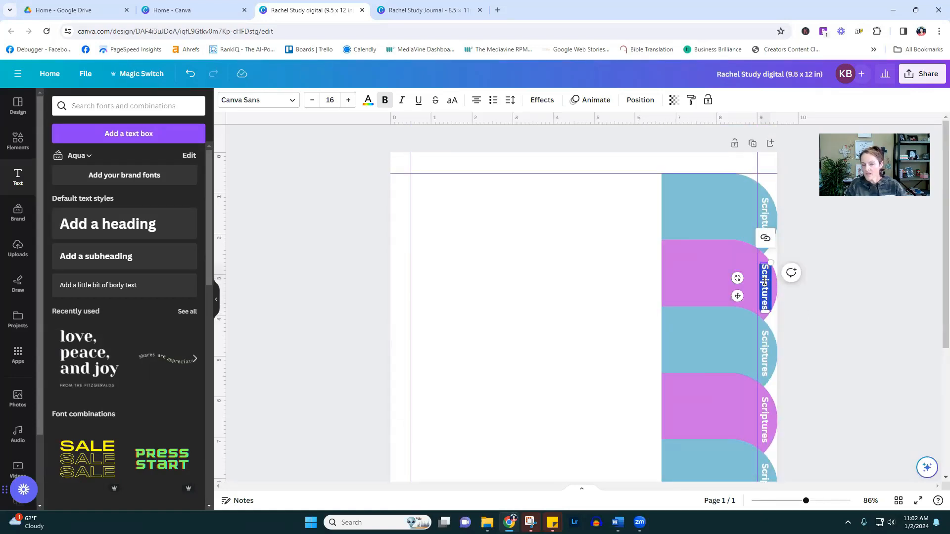
text(Read)
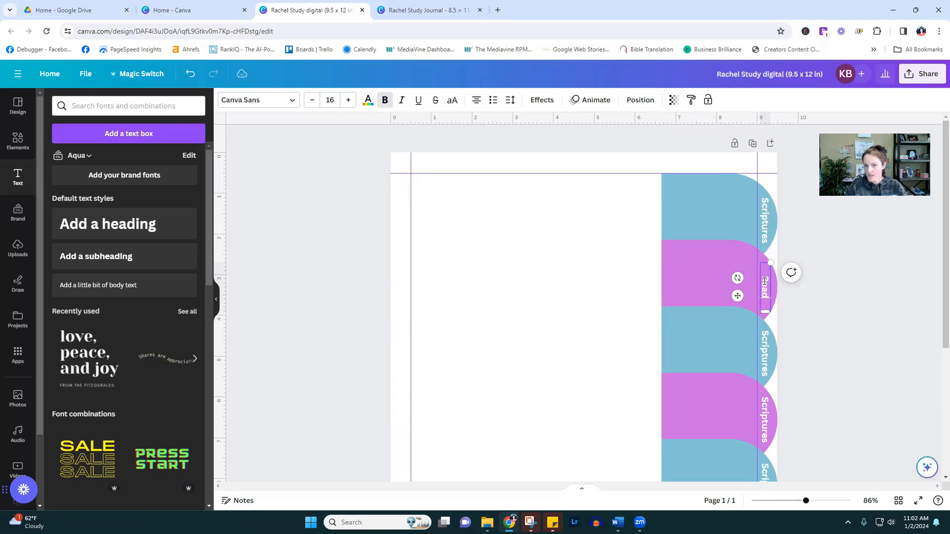
double_click(762, 360)
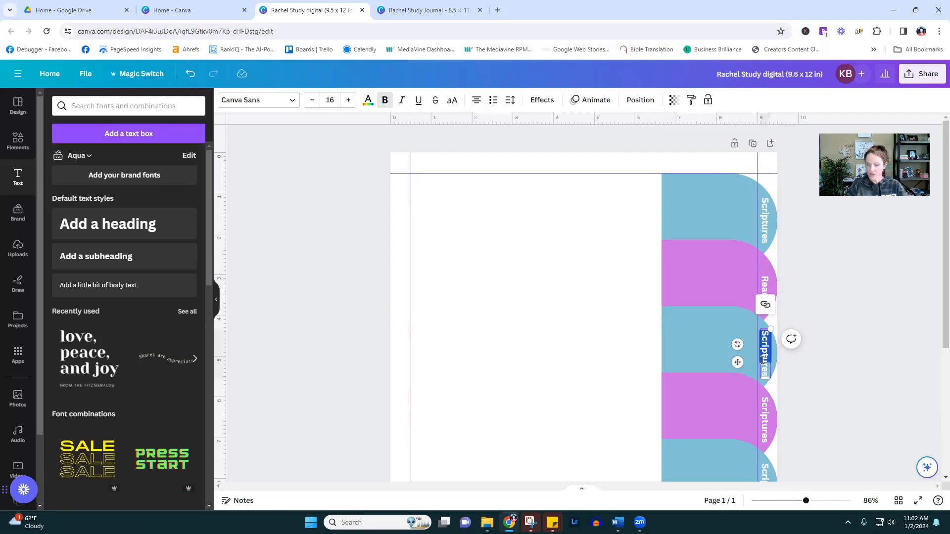
double_click(769, 349)
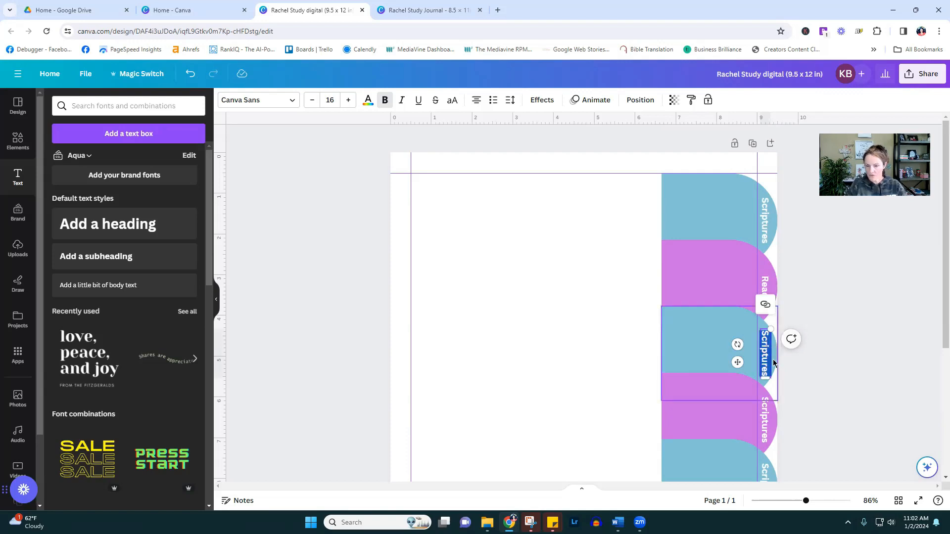
text(Study)
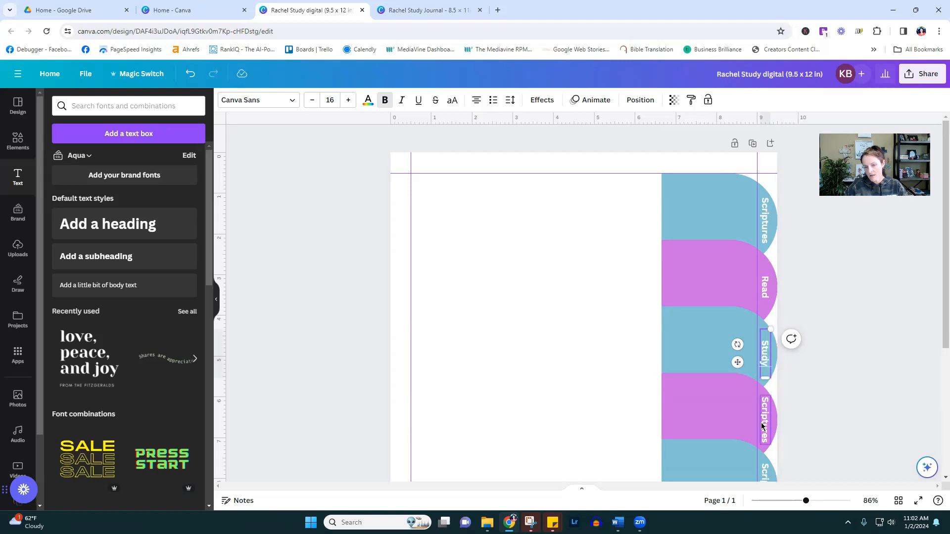
double_click(762, 425)
text(Reflect)
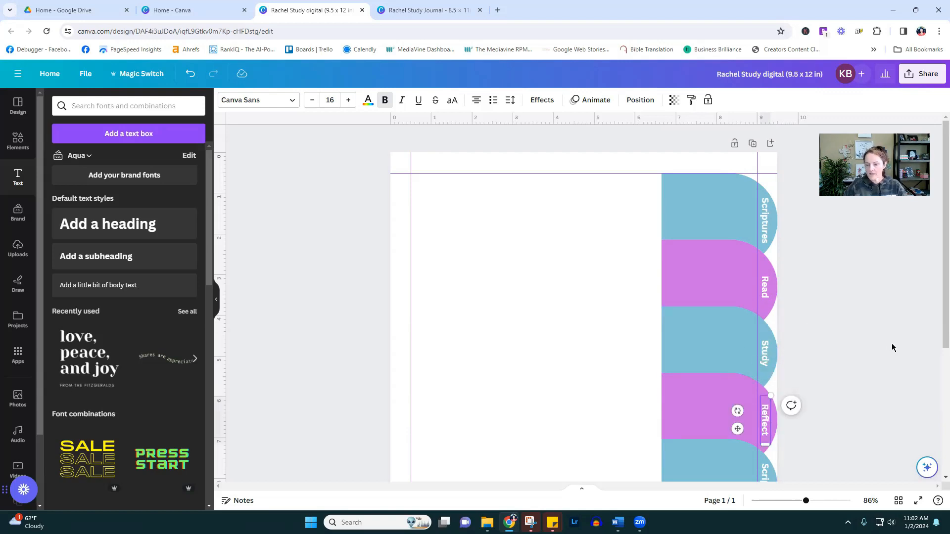
Change the labels on the fifth and sixth tabs to "Notes" and "Stickers"
scroll(776, 324, down, 4)
double_click(763, 292)
text(Notes)
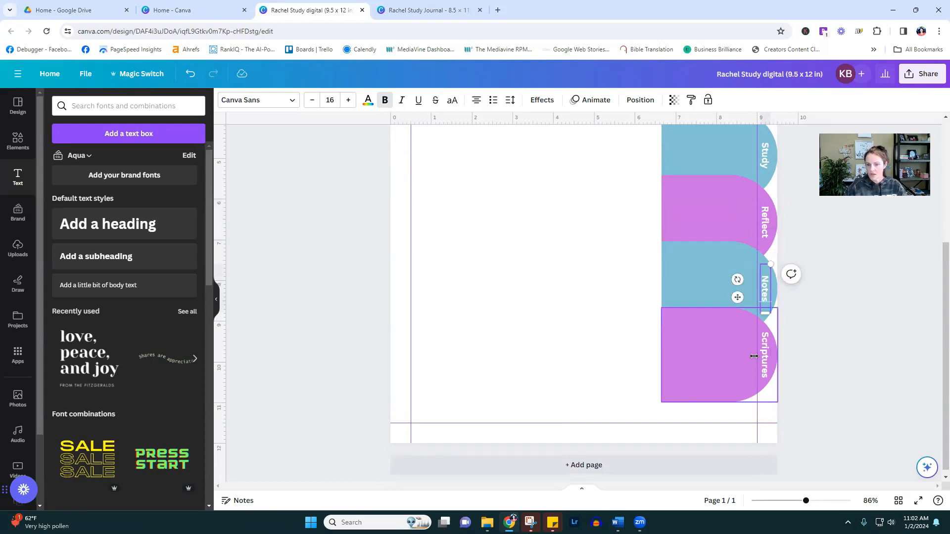
double_click(760, 354)
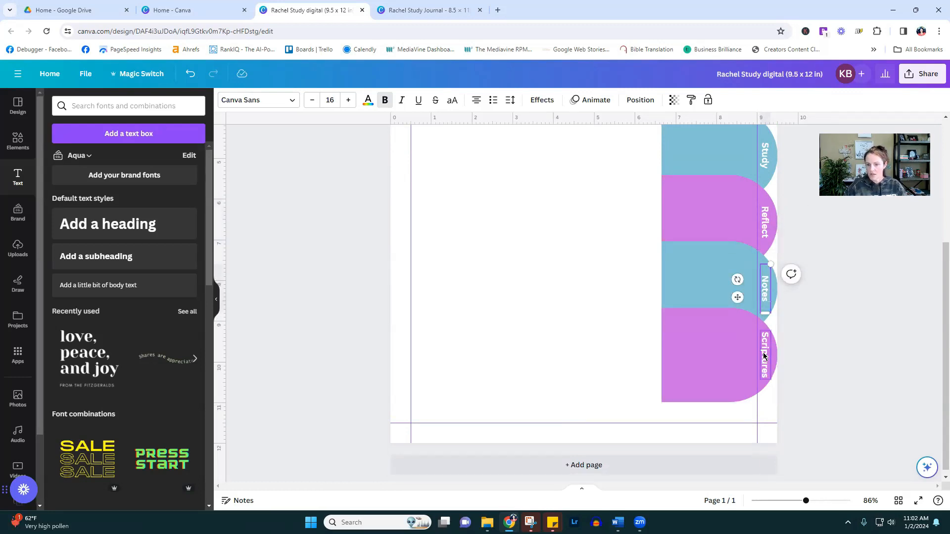
text(Stickers)
click(897, 371)
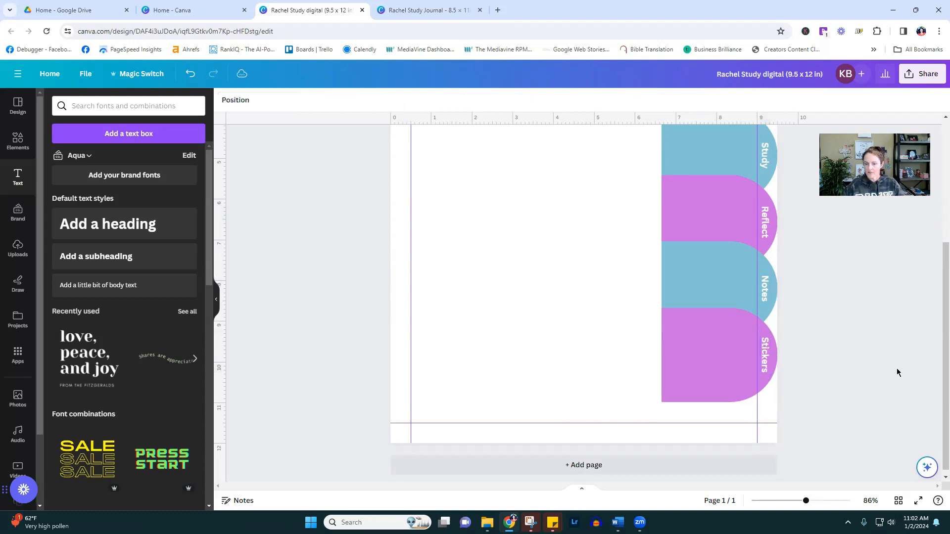
Group the Scriptures label with its blue tab, and the Read label with its purple tab
scroll(890, 346, up, 3)
scroll(883, 321, up, 2)
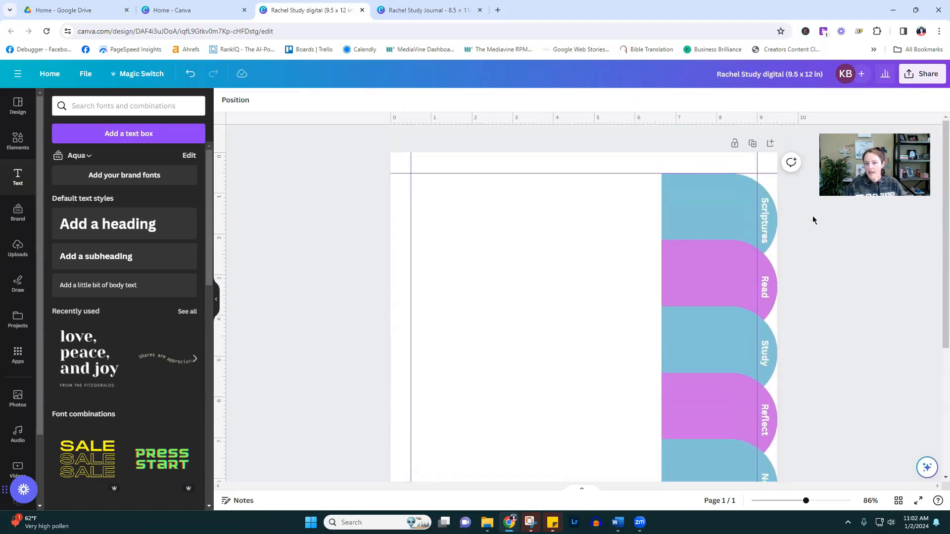
click(764, 220)
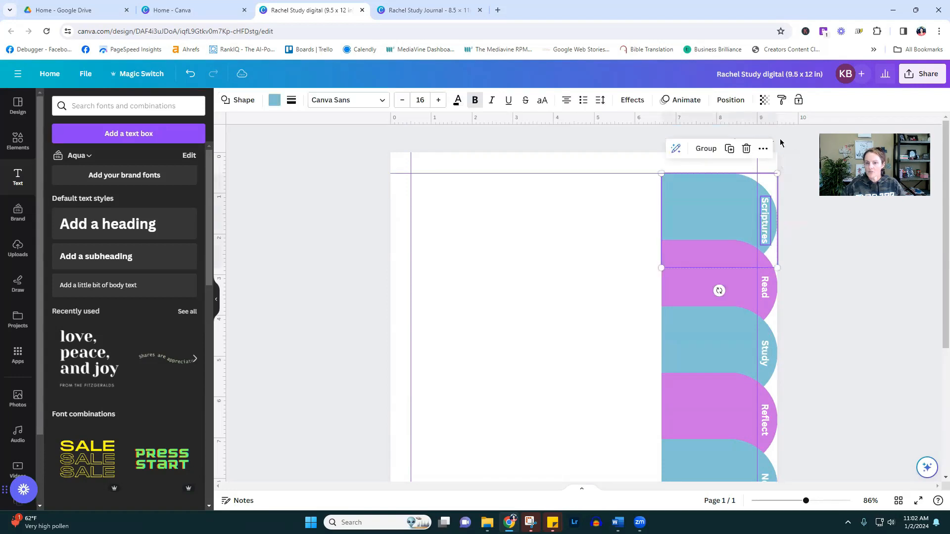
click(706, 149)
click(764, 287)
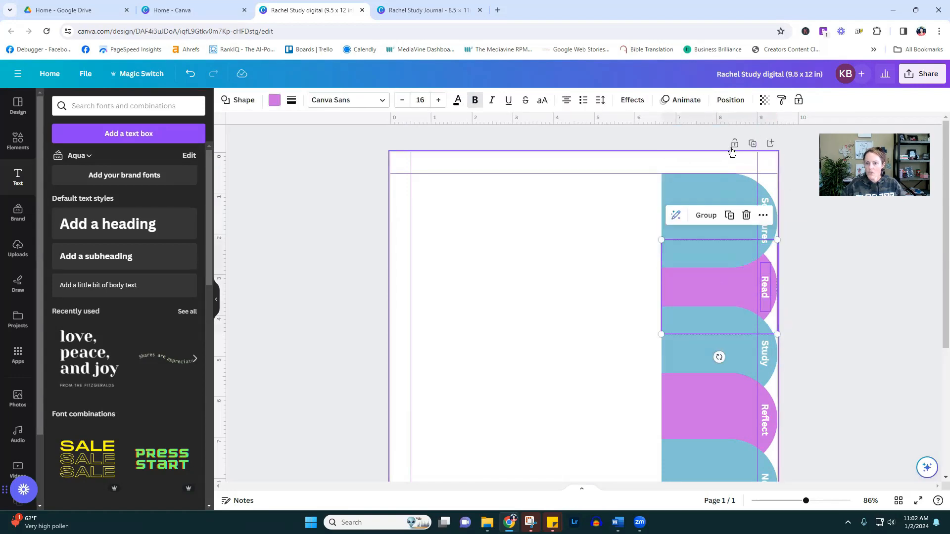
click(706, 215)
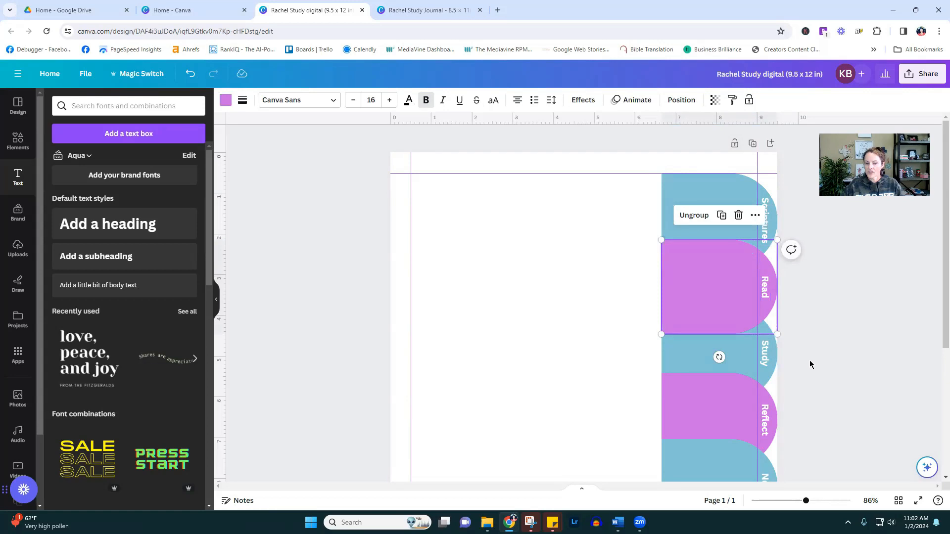
Group the Study label with its blue tab, and the Reflect label with its purple tab
click(765, 357)
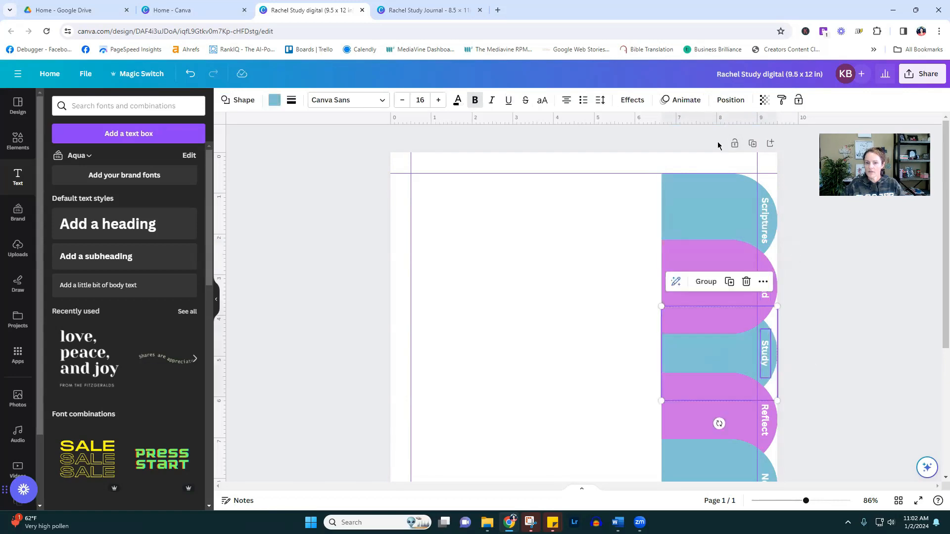
click(706, 282)
click(745, 438)
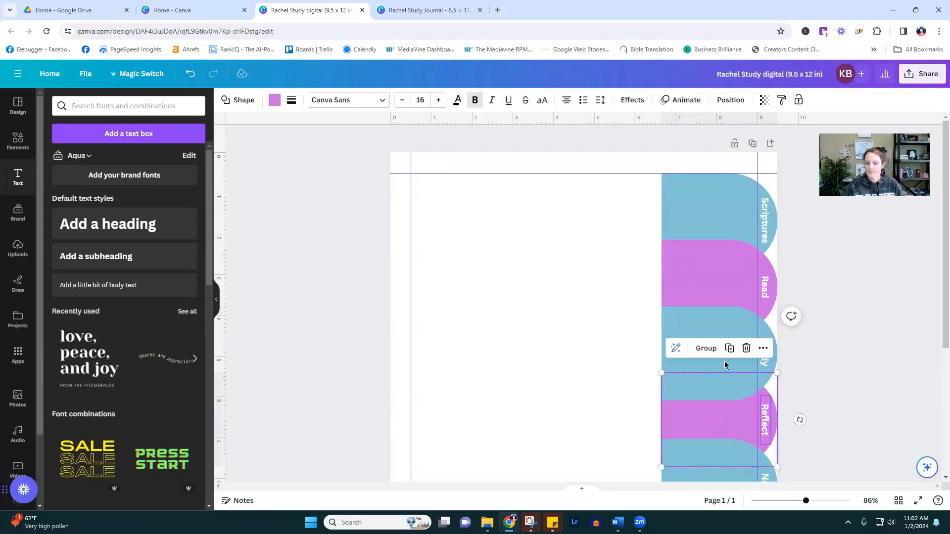
click(706, 346)
Group the Notes label with its blue tab, and the Stickers label with its purple tab
scroll(830, 331, down, 1)
scroll(830, 331, down, 3)
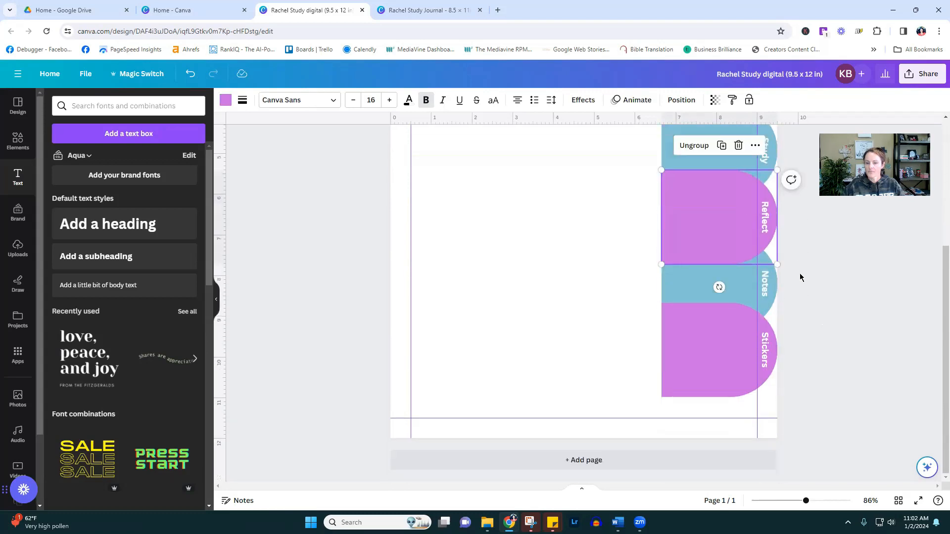
click(747, 286)
click(706, 211)
drag(817, 356, 733, 382)
click(706, 278)
click(846, 320)
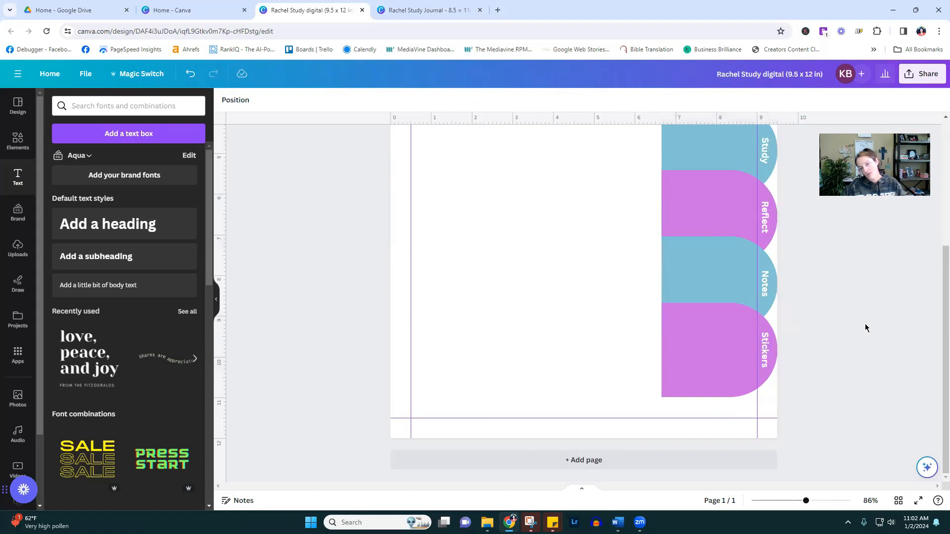
Group all six labeled tabs together and shift the group slightly down along the page edge
scroll(865, 324, up, 5)
scroll(857, 308, down, 4)
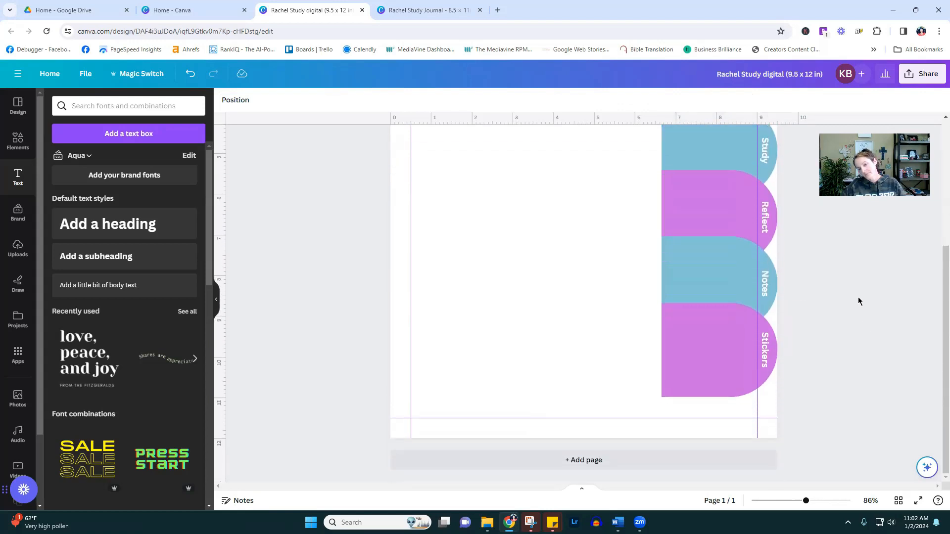
click(796, 501)
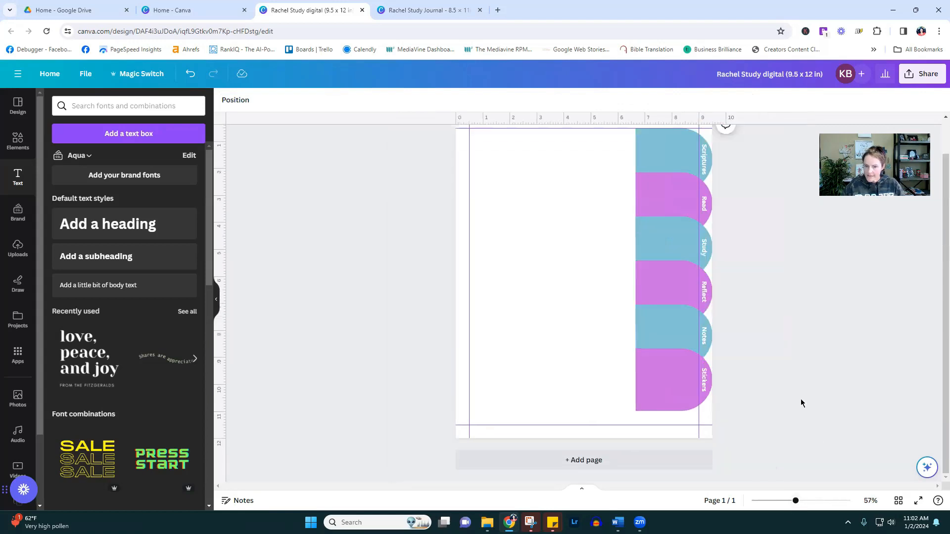
scroll(825, 366, up, 1)
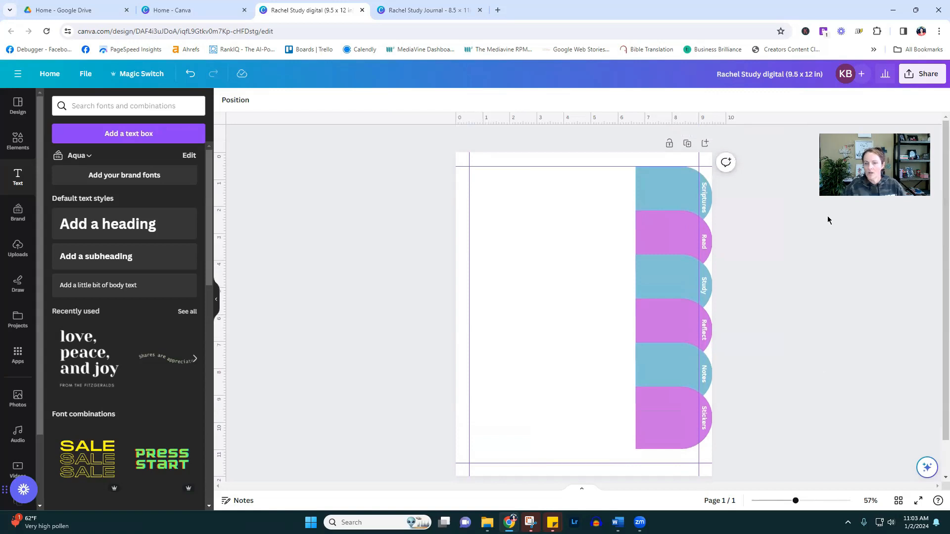
drag(724, 199, 708, 449)
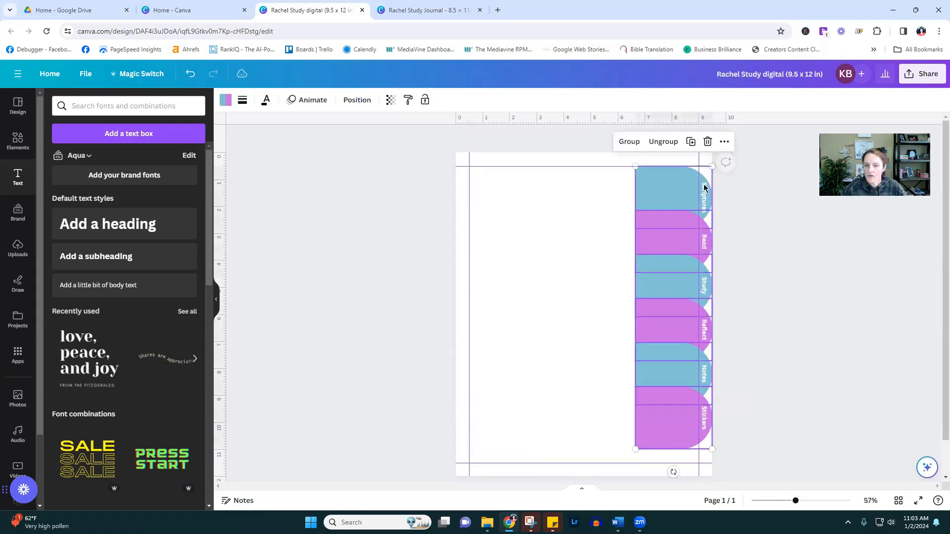
click(626, 142)
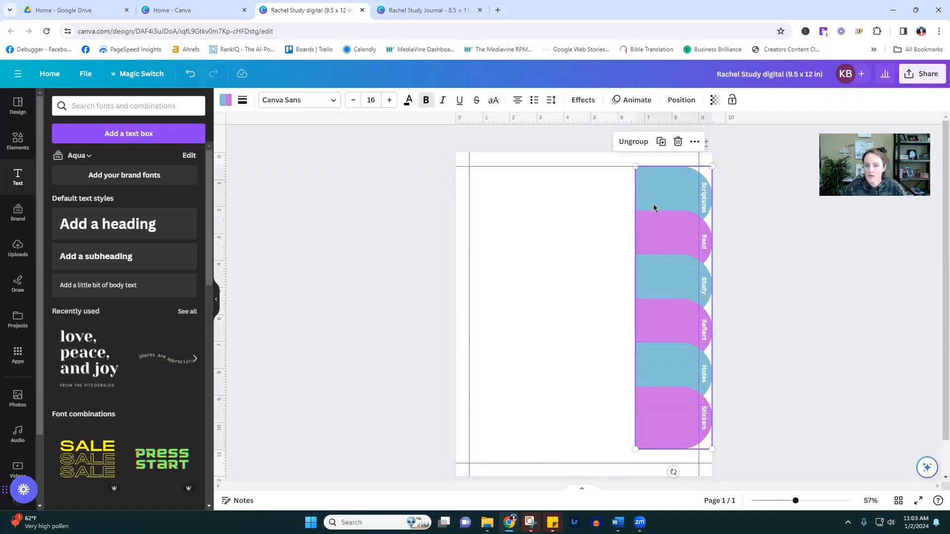
drag(660, 210, 660, 216)
click(811, 292)
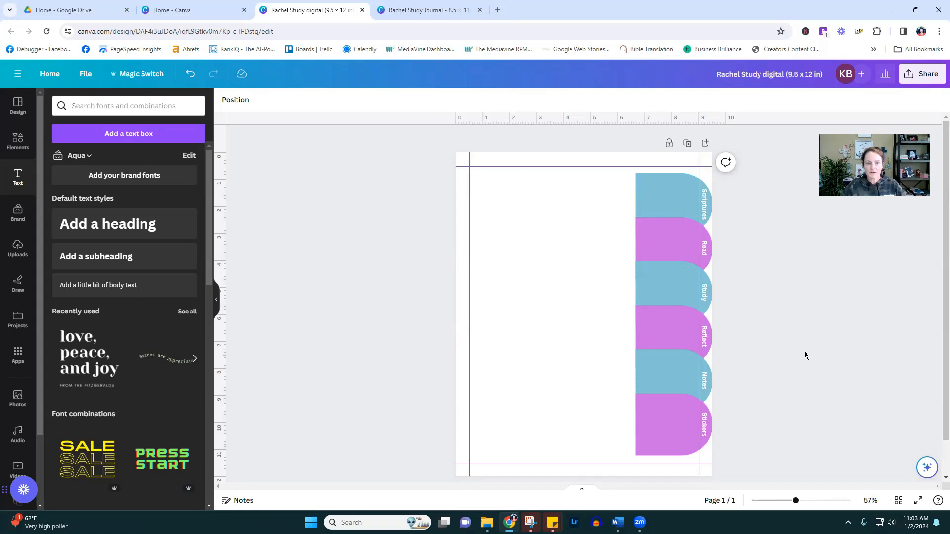
Add a square shape stretched to fill the area inside the guides, covering the inner tab ends, and color it white
click(16, 144)
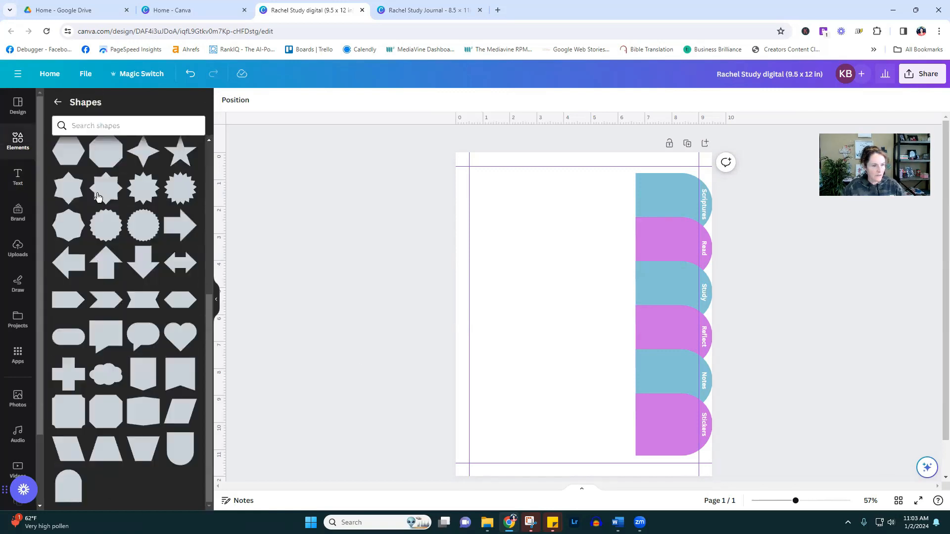
click(72, 348)
drag(579, 303, 708, 203)
drag(591, 246, 594, 465)
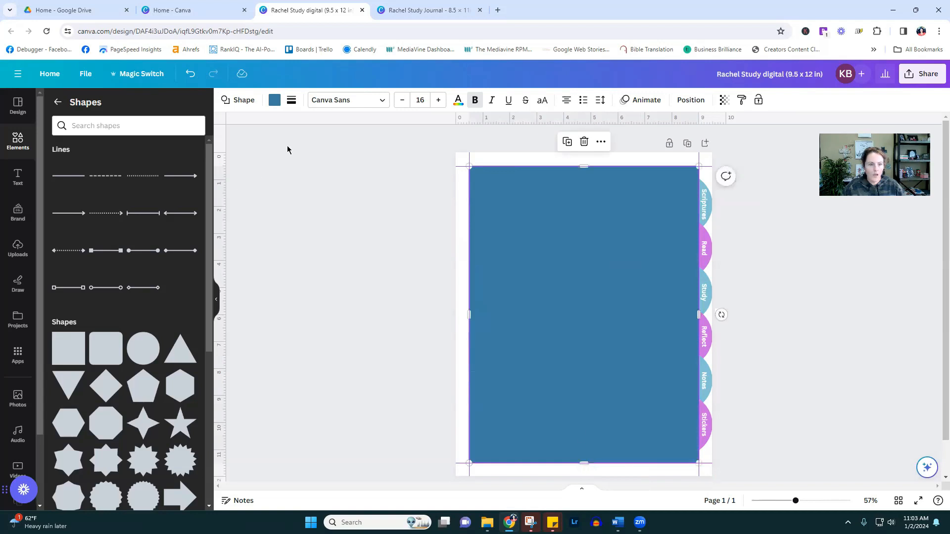
click(274, 101)
click(187, 362)
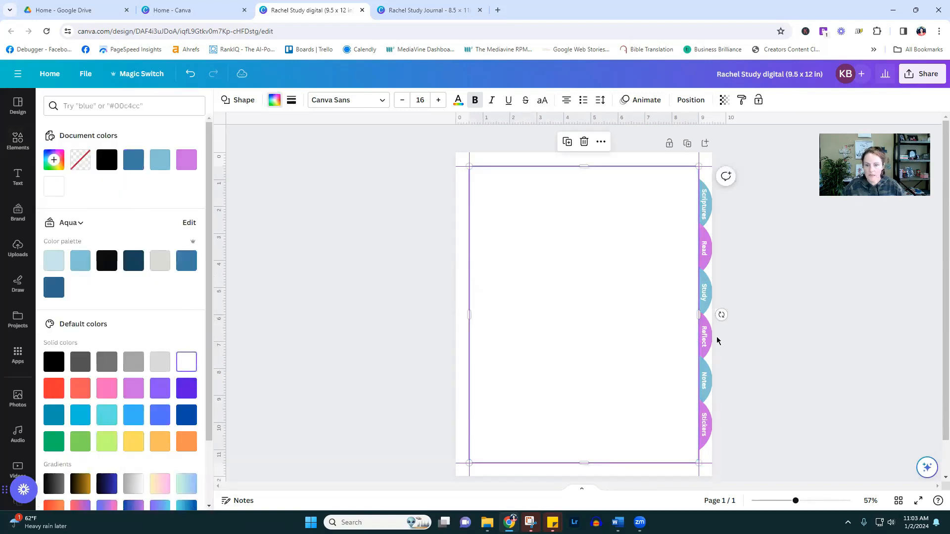
click(811, 322)
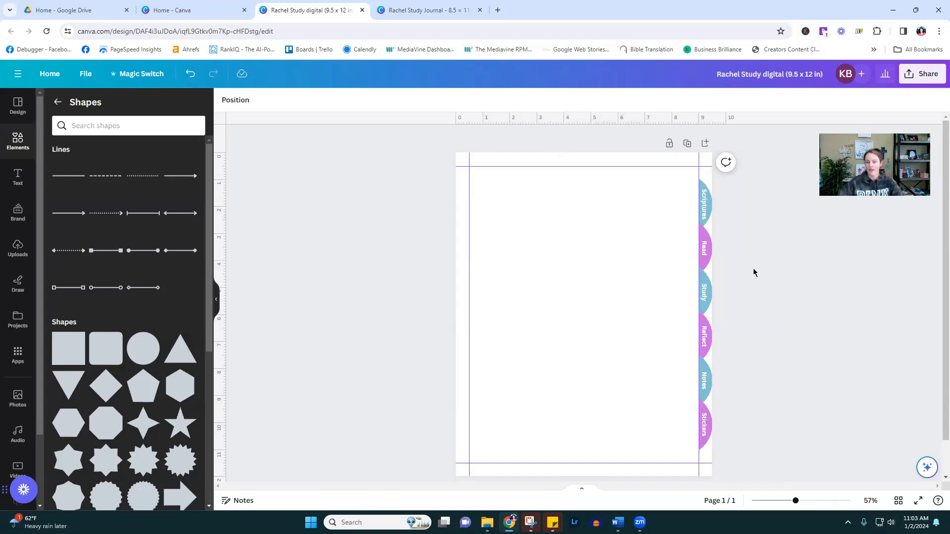
Shift the grouped tabs slightly upward along the page edge
double_click(711, 269)
click(795, 300)
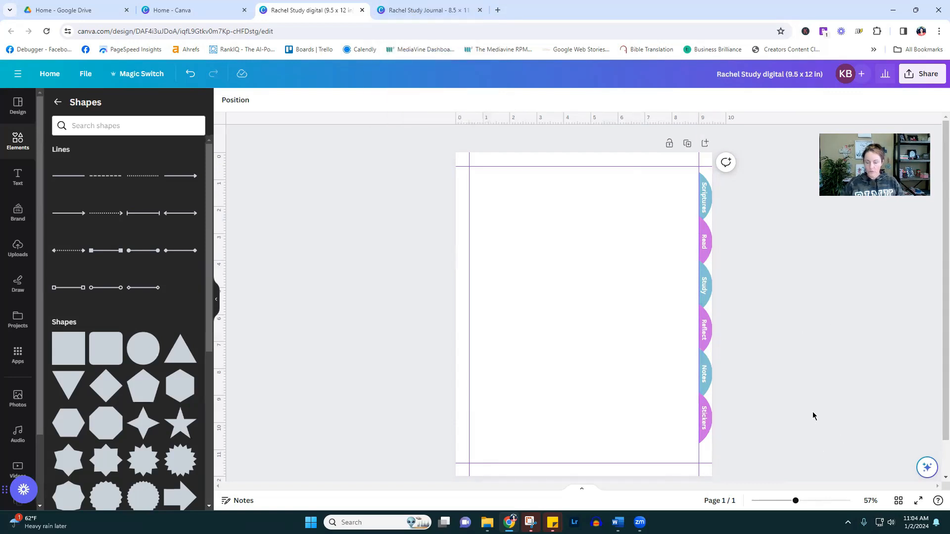
Add six blank pages after the tab page and check the page set in grid view
scroll(817, 409, down, 1)
click(667, 460)
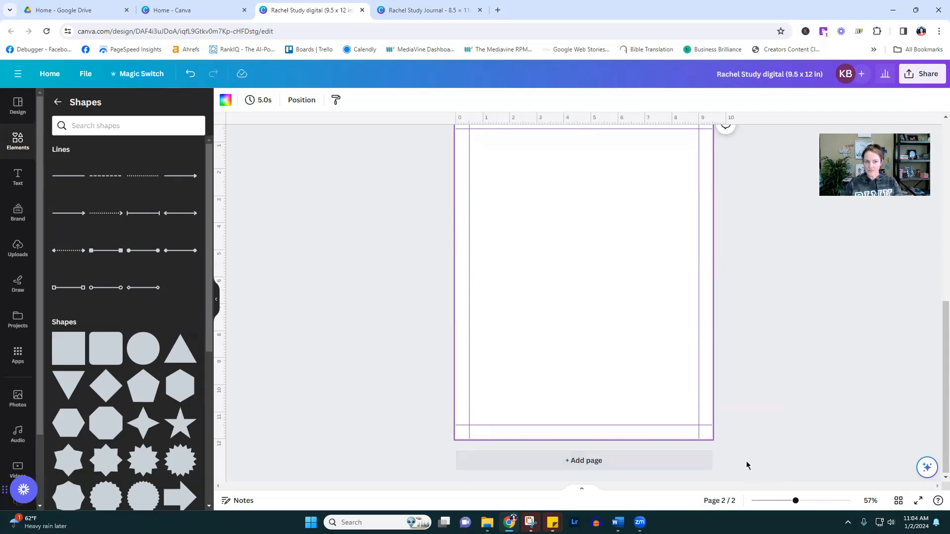
click(687, 464)
click(688, 464)
click(690, 468)
click(689, 468)
click(690, 466)
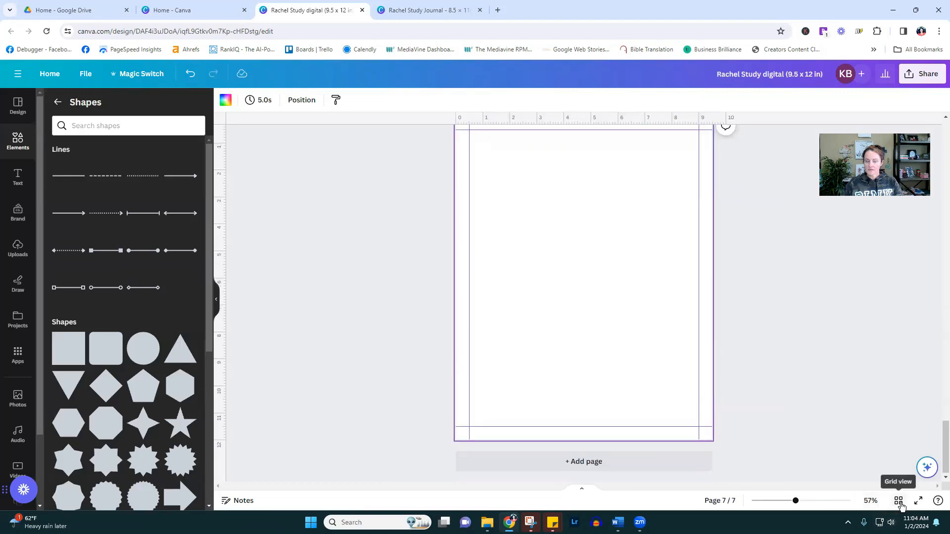
click(901, 504)
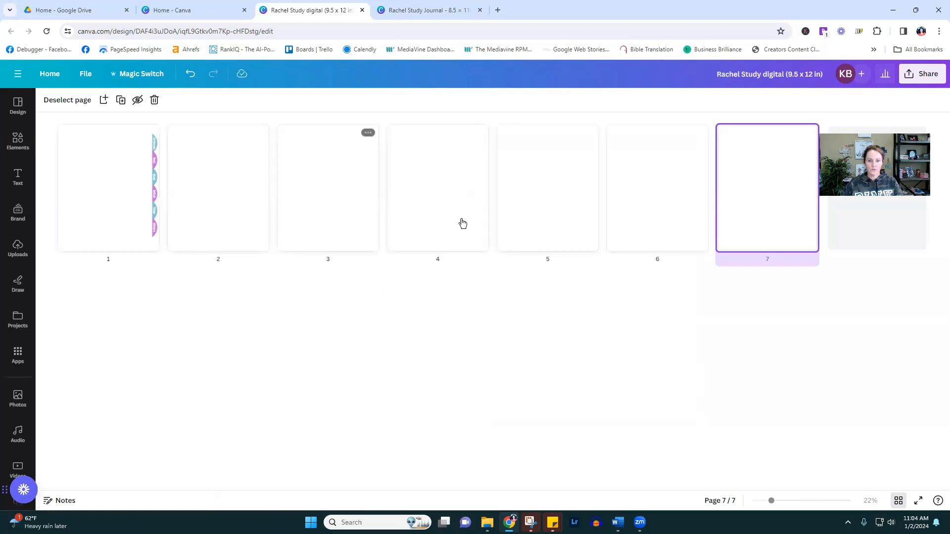
click(898, 500)
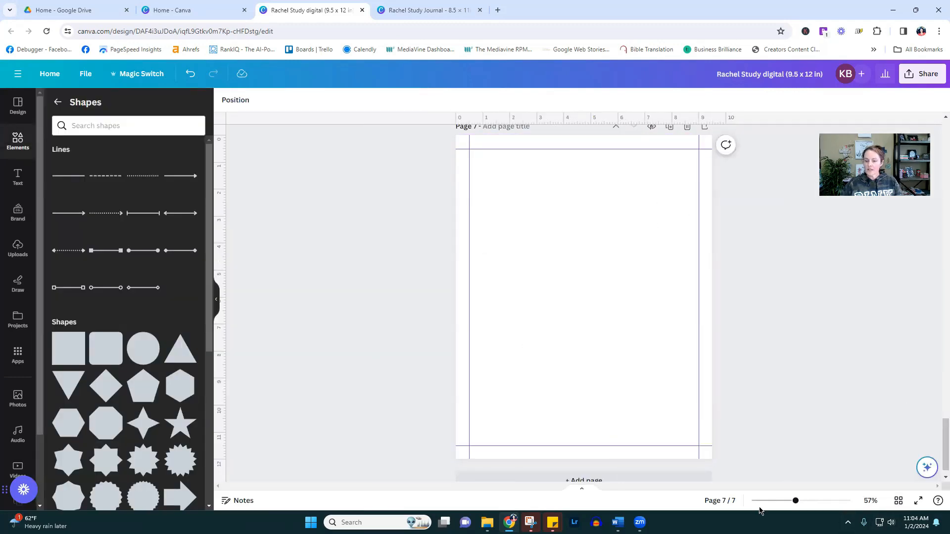
Title page 2 "Scriptures" and page 3 "Read"
click(782, 500)
scroll(771, 445, up, 10)
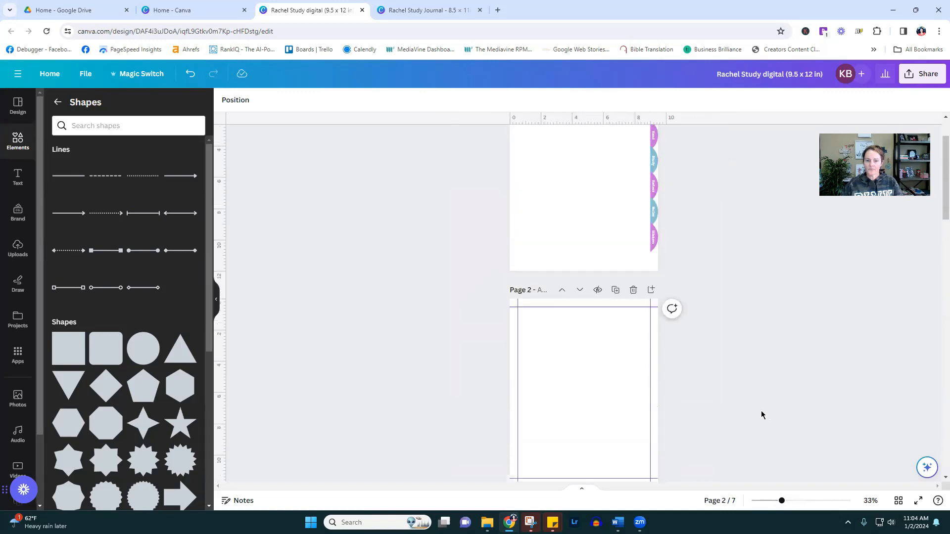
scroll(767, 399, up, 2)
scroll(586, 331, down, 1)
click(546, 308)
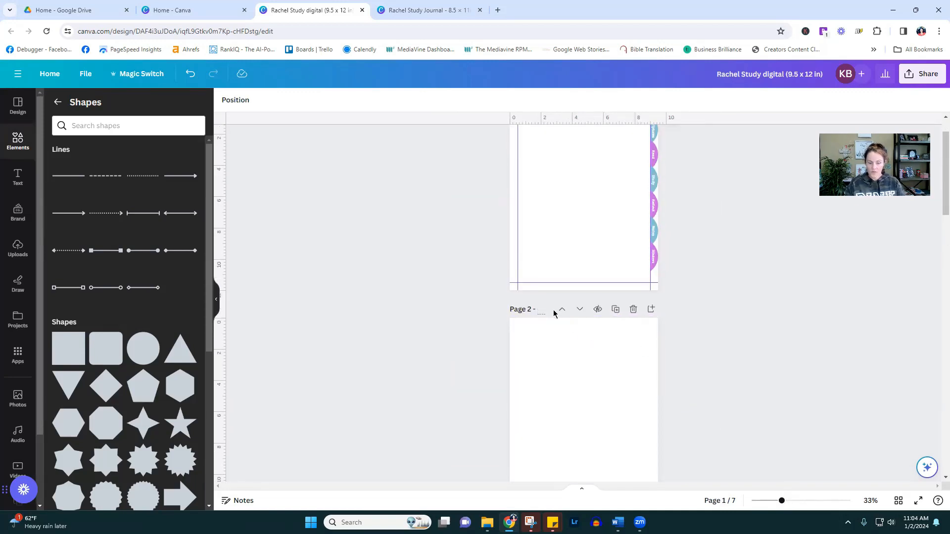
text(Scrip)
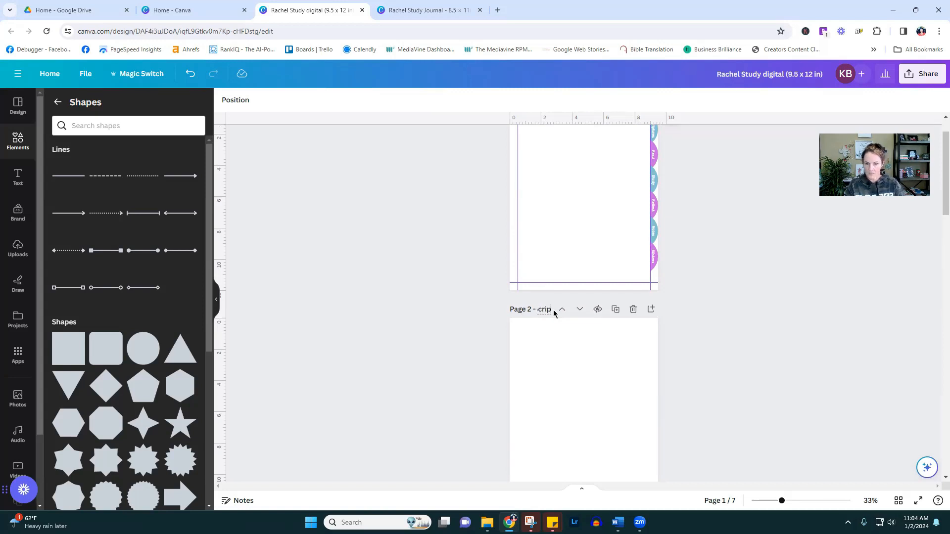
scroll(692, 366, down, 3)
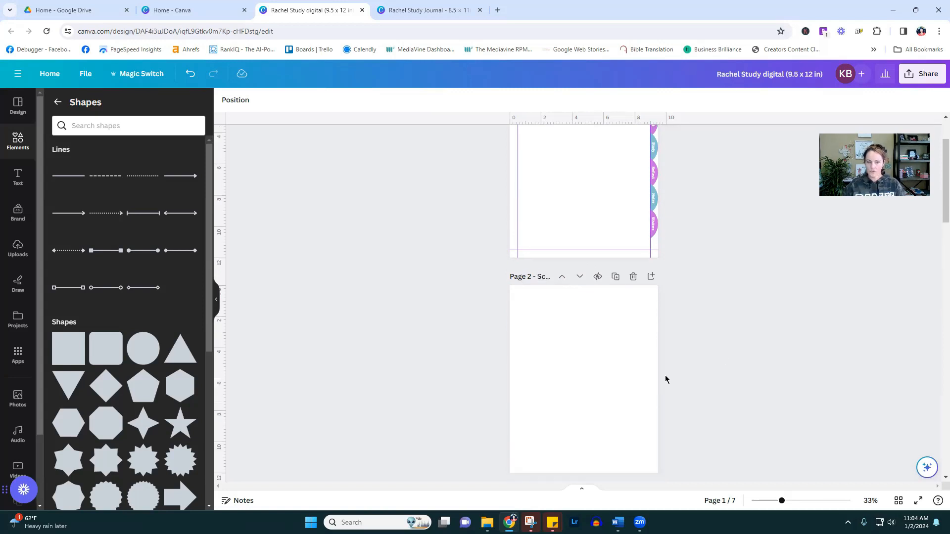
click(540, 376)
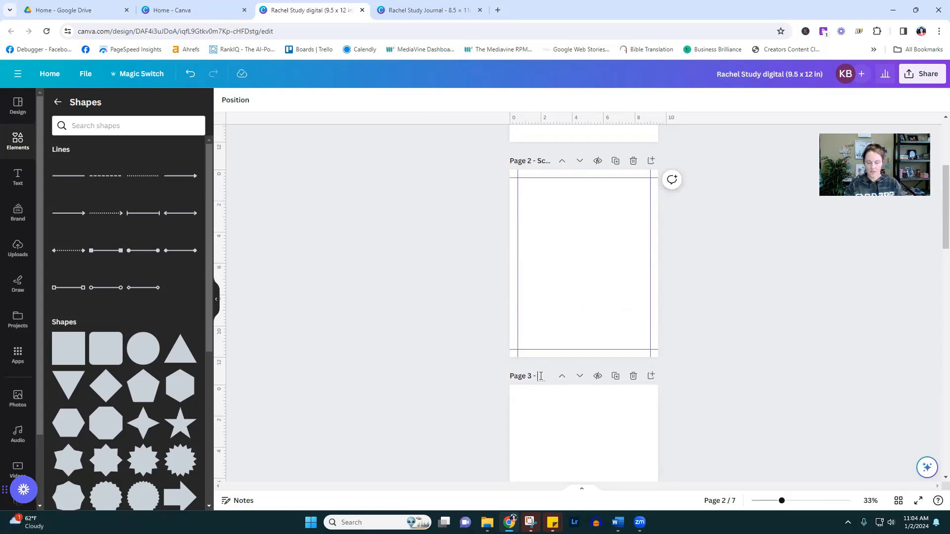
text(Read)
key(Return)
Title page 4 "Study" and page 5 "Reflect"
scroll(584, 396, down, 3)
click(535, 446)
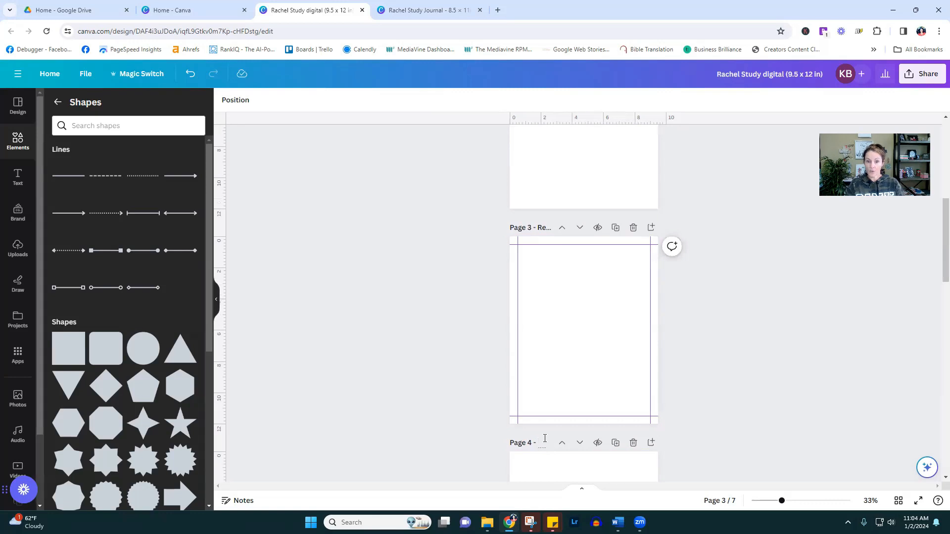
text(Study)
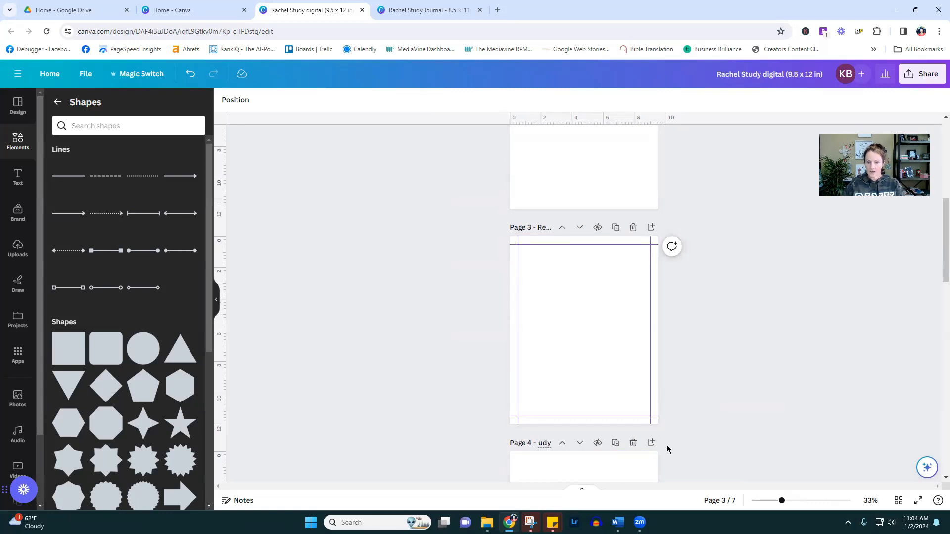
scroll(605, 416, down, 4)
click(540, 458)
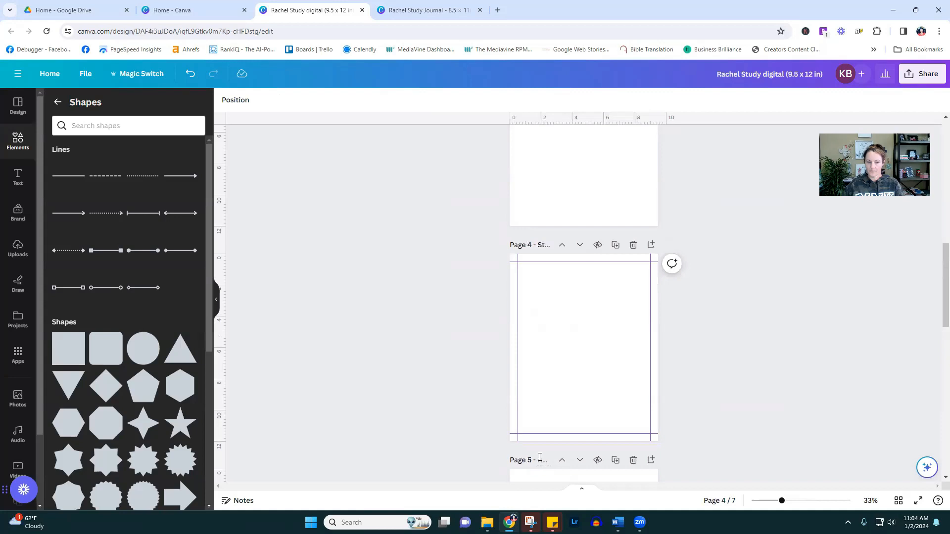
text(Refl)
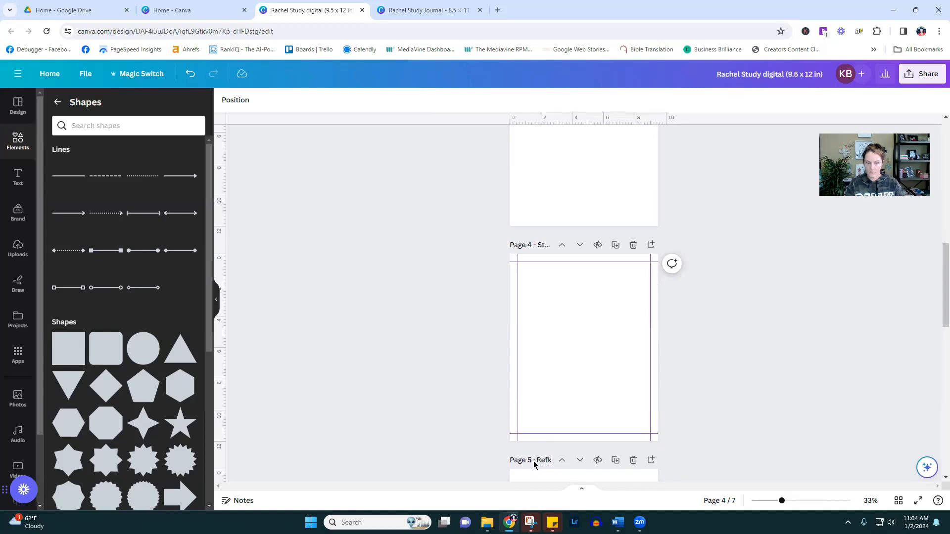
click(708, 419)
Title page 6 "Notes" and page 7 "Stickers"
scroll(647, 350, down, 5)
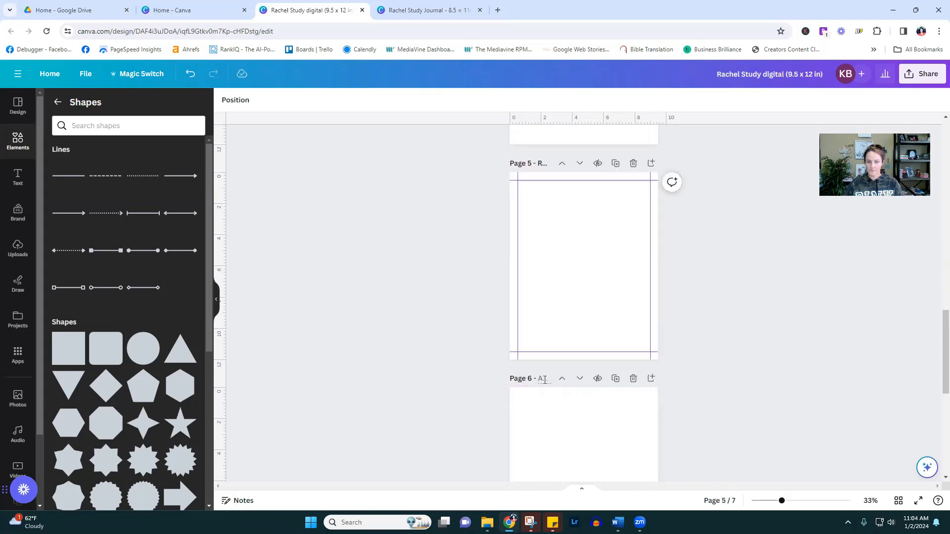
click(541, 381)
text(Note)
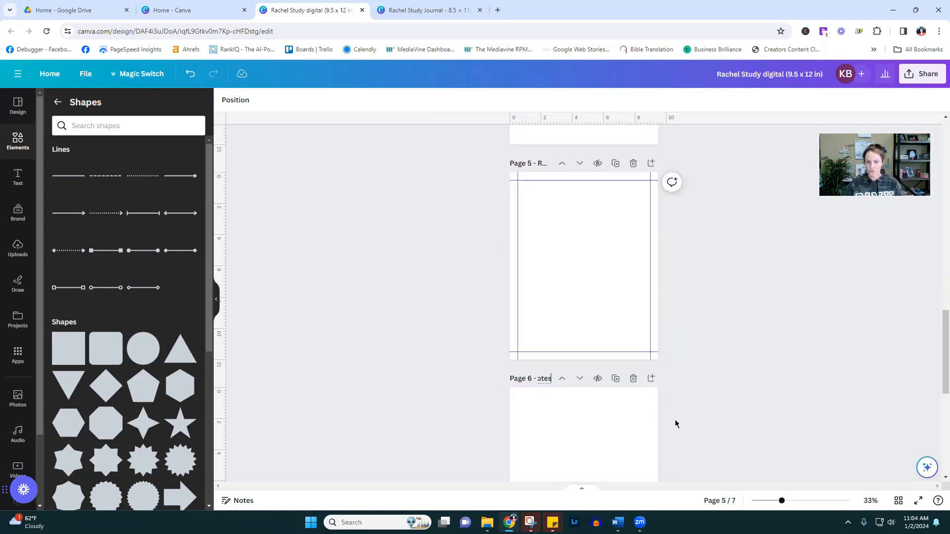
scroll(673, 366, down, 5)
click(543, 346)
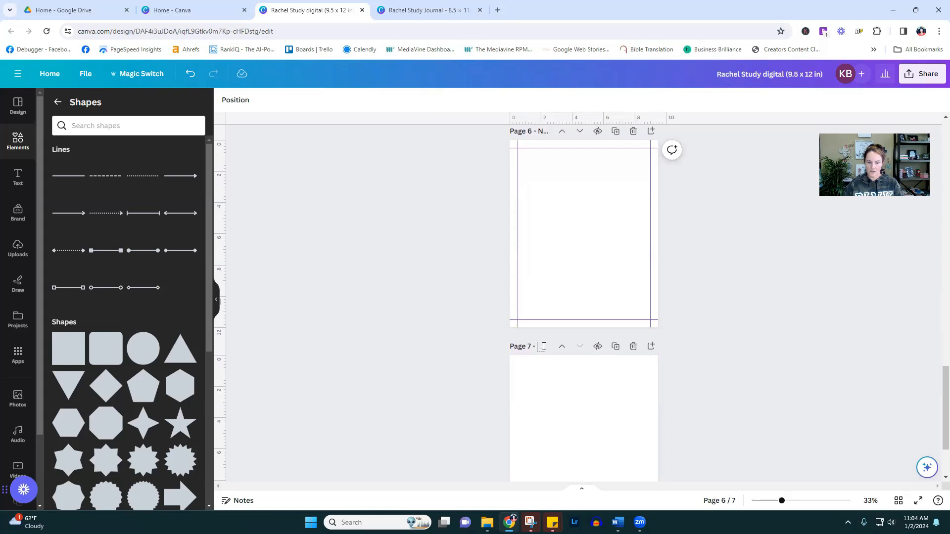
text(Stickers)
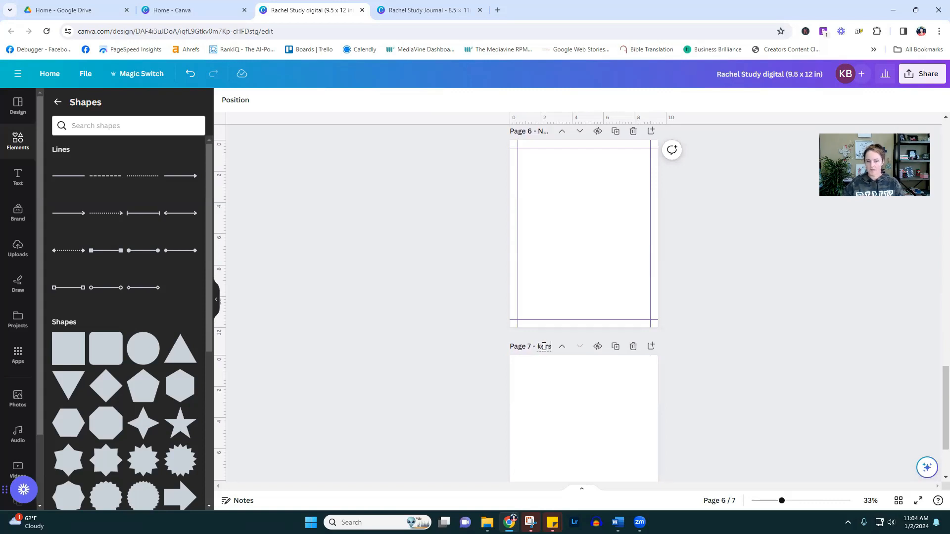
click(687, 384)
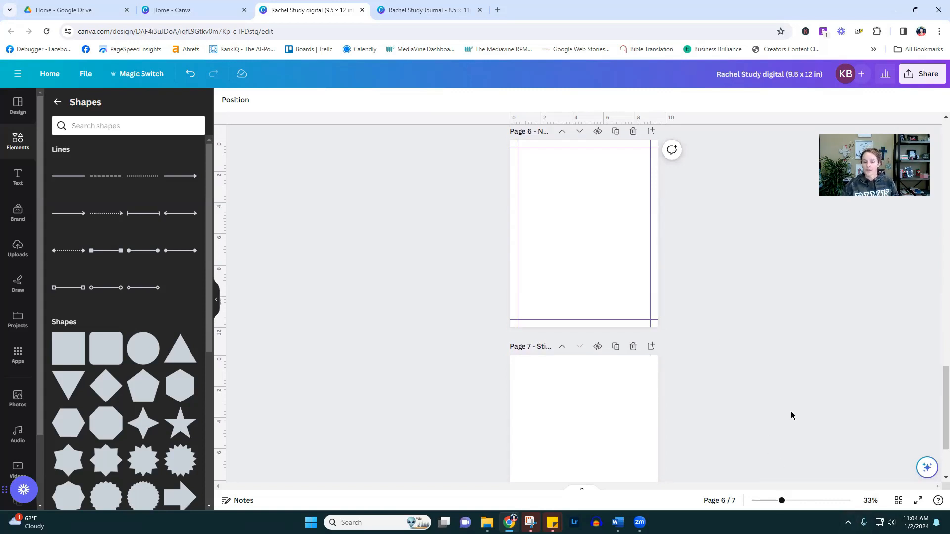
scroll(748, 239, up, 5)
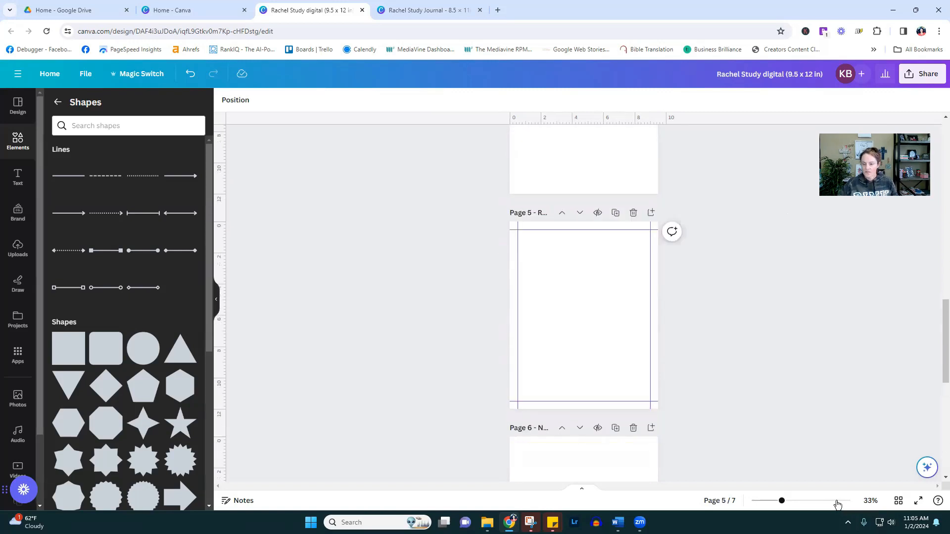
click(797, 504)
scroll(777, 386, up, 15)
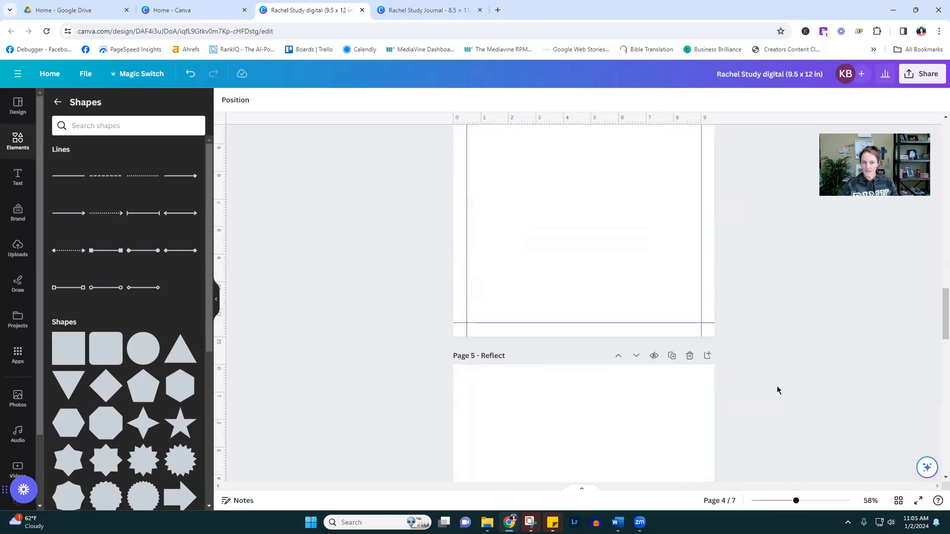
Ungroup the set of six labeled side tabs on page 1
scroll(776, 380, up, 5)
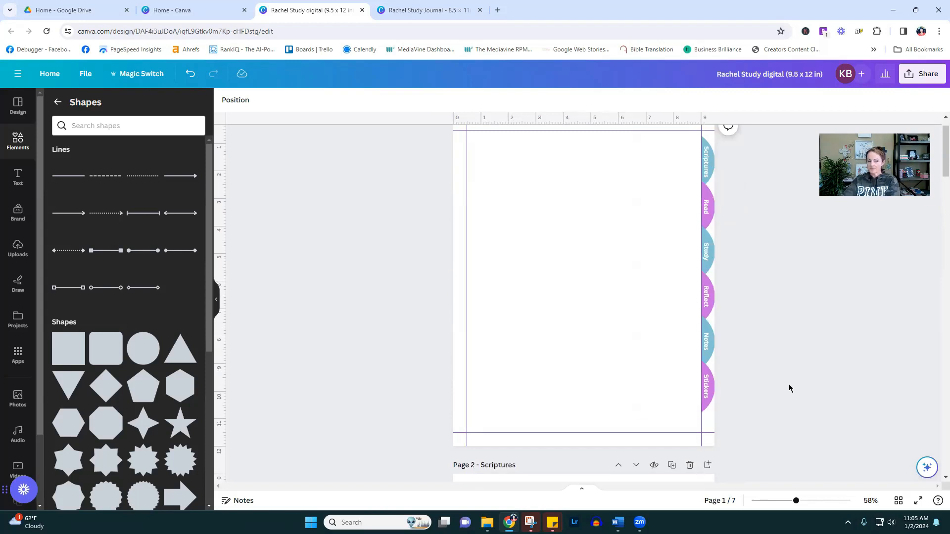
scroll(791, 267, up, 1)
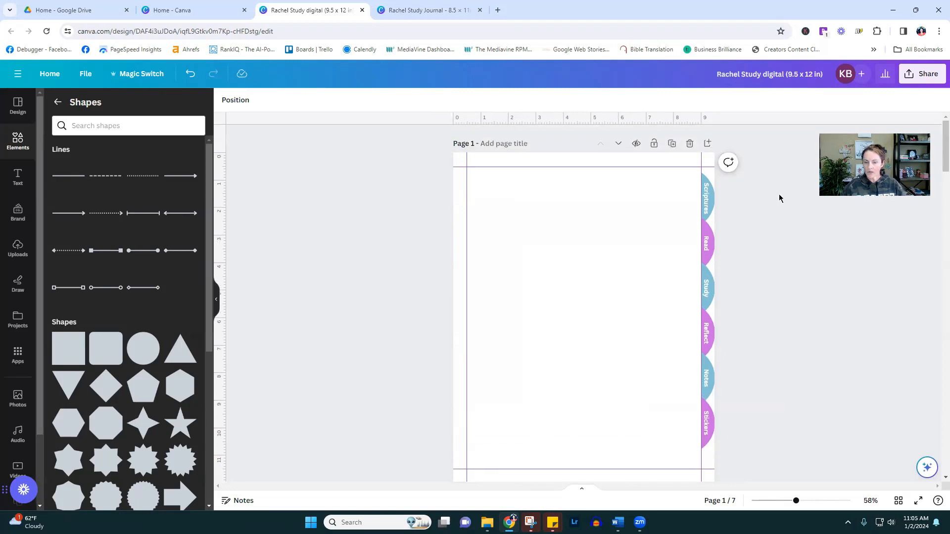
click(707, 198)
double_click(708, 189)
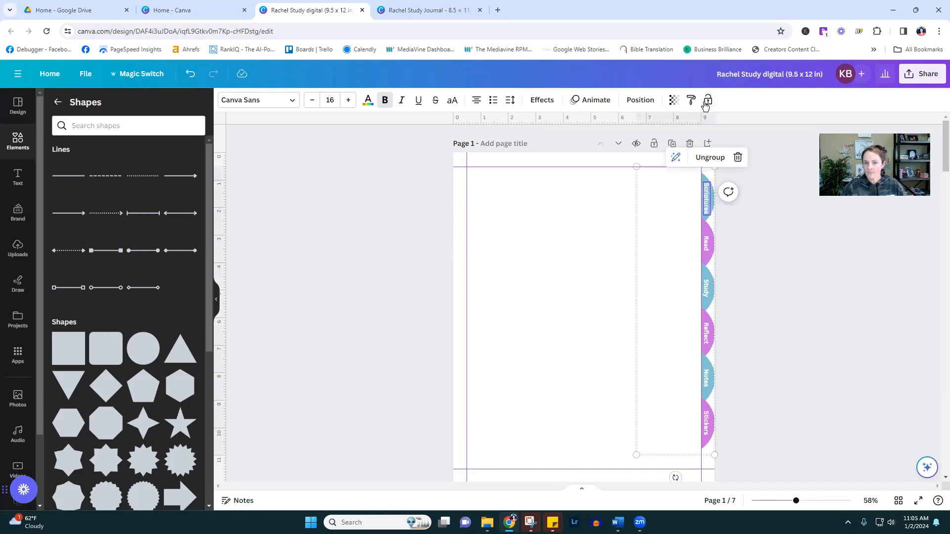
click(751, 189)
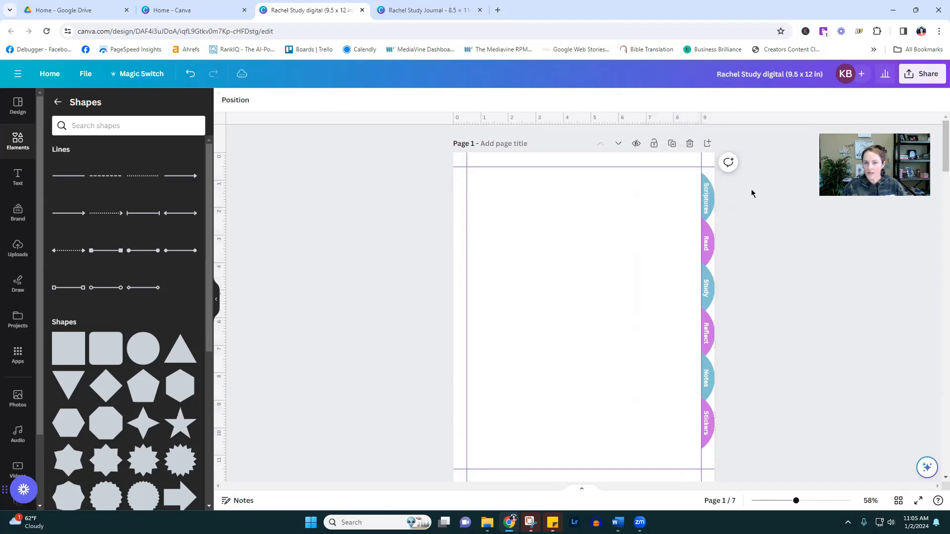
click(711, 182)
click(647, 142)
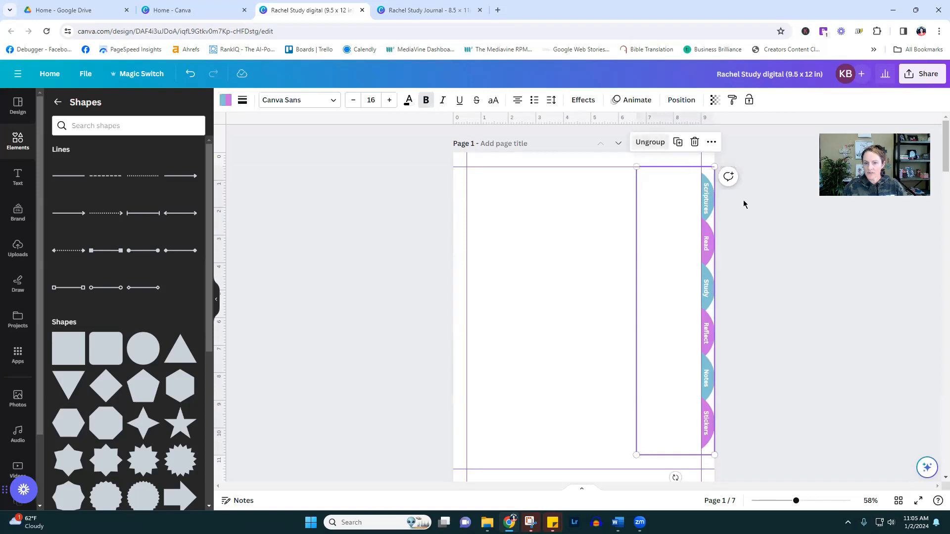
Link the "Scriptures" tab label on page 1 to the document page "2 - Scriptures"
click(712, 187)
click(710, 193)
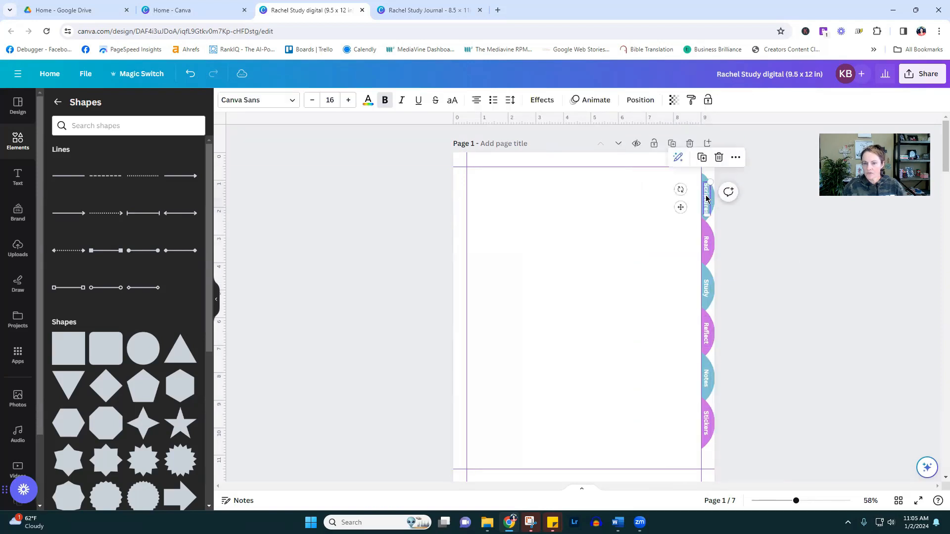
click(736, 158)
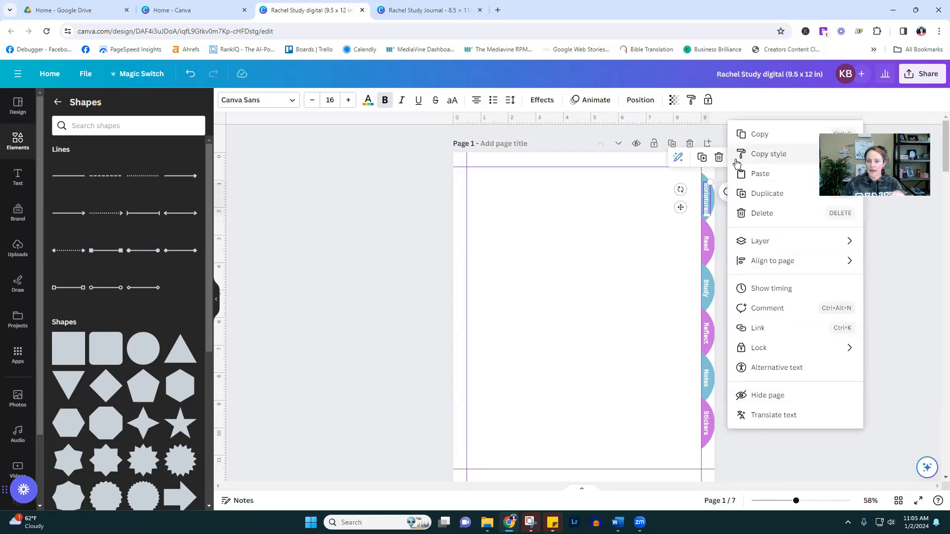
click(764, 328)
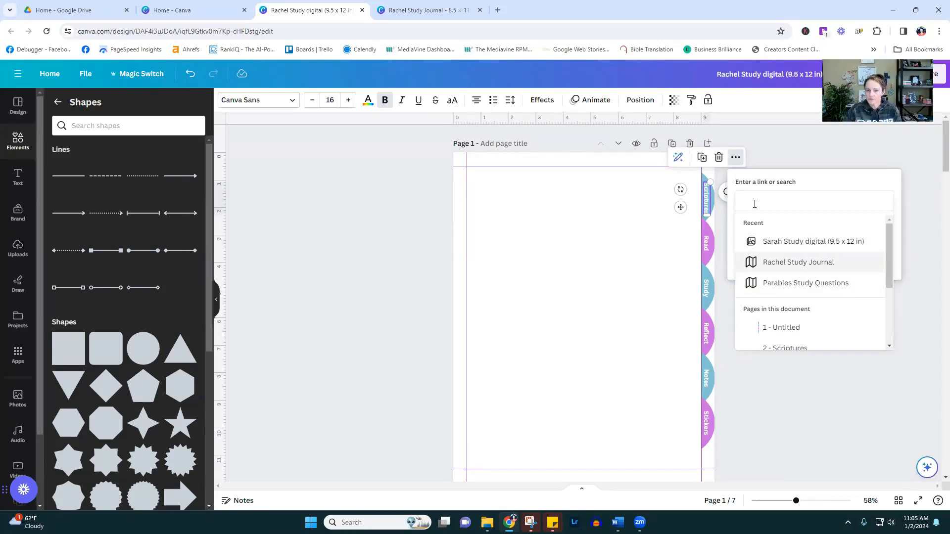
click(711, 206)
click(737, 158)
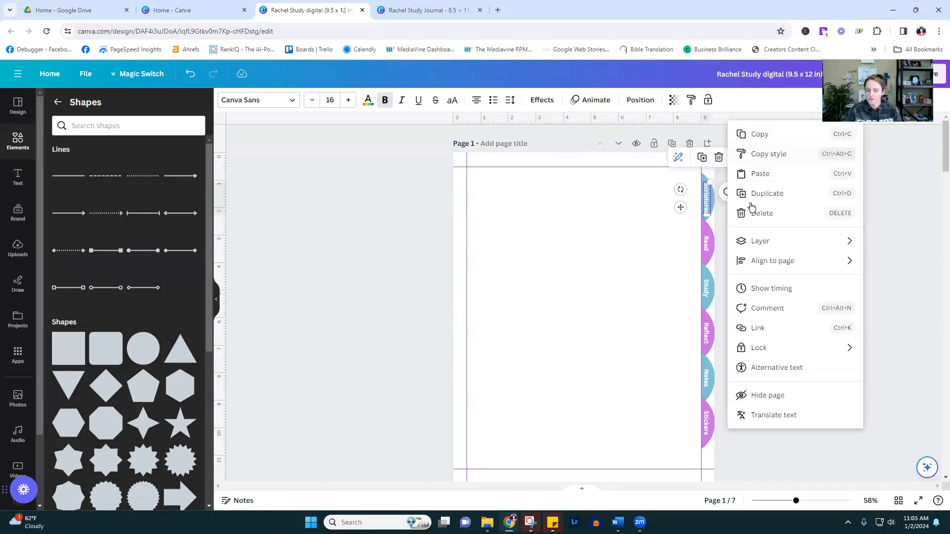
click(762, 328)
scroll(824, 241, down, 2)
scroll(819, 240, up, 1)
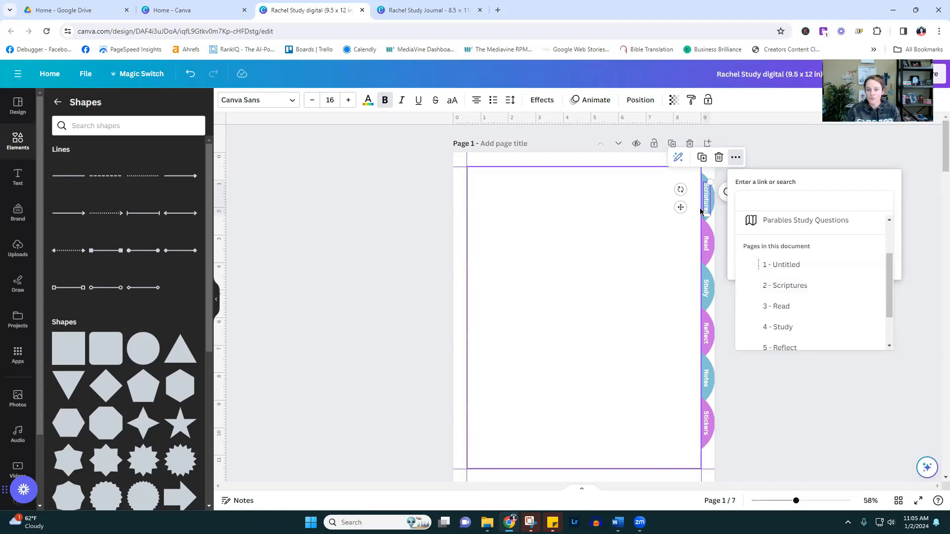
click(797, 285)
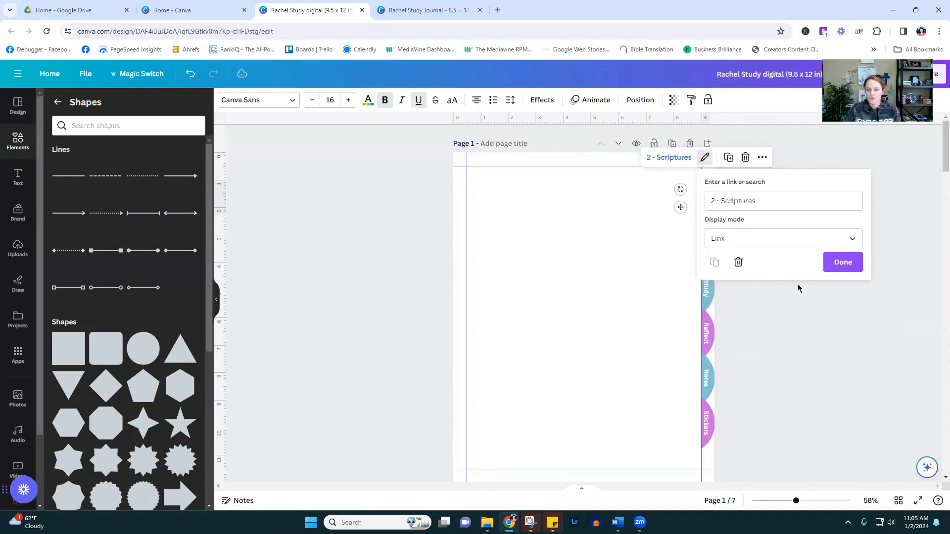
click(844, 262)
Link the "Read" tab label to the document page "3 - Read"
click(709, 250)
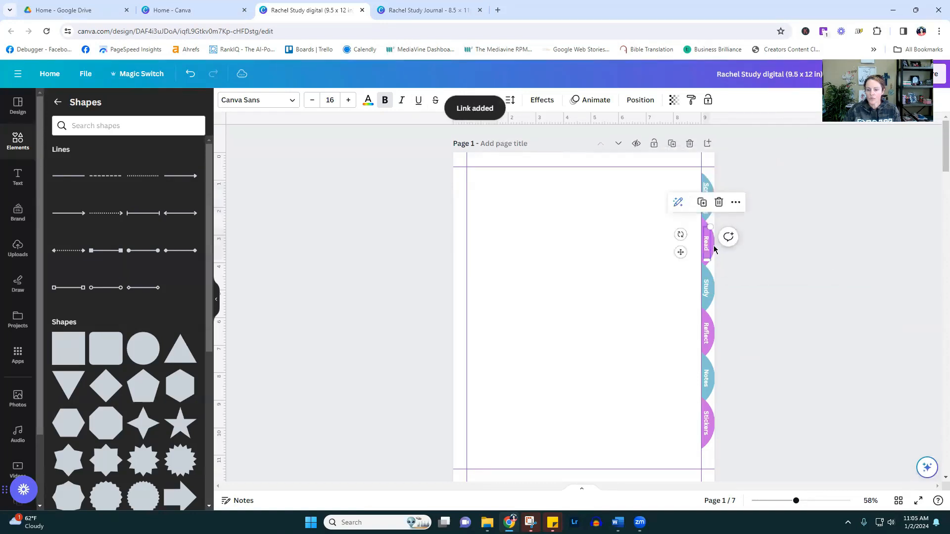
click(735, 202)
click(781, 328)
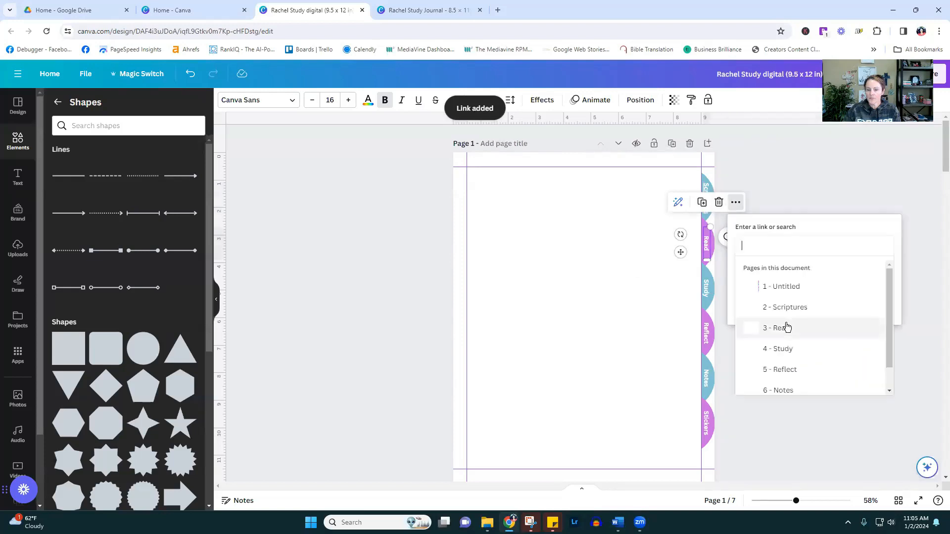
scroll(807, 336, down, 3)
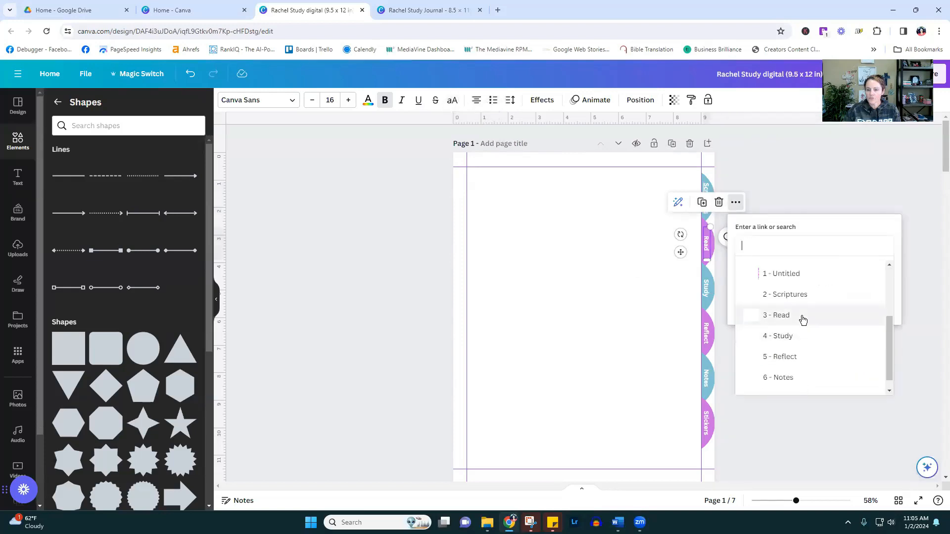
click(797, 317)
click(834, 307)
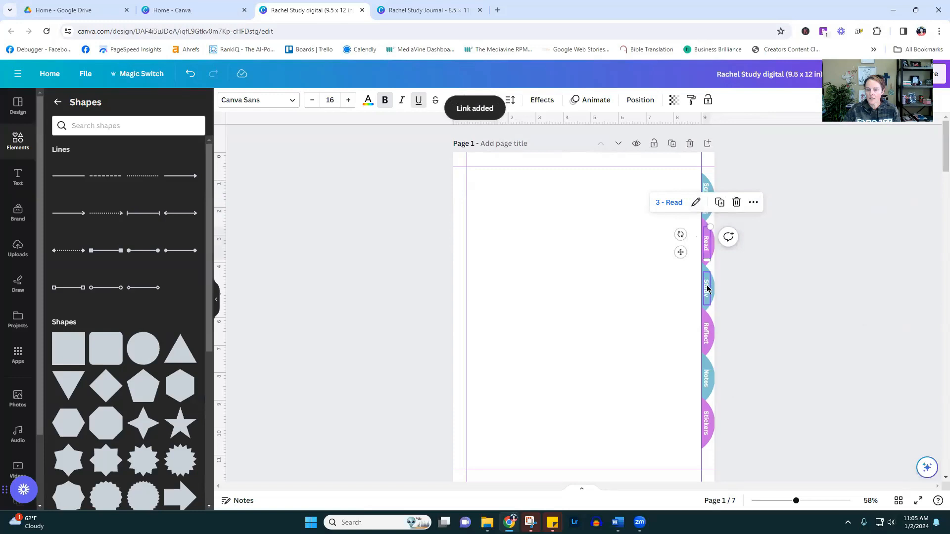
Link the "Study" tab label to the document page "4 - Study"
click(707, 288)
click(734, 247)
click(770, 330)
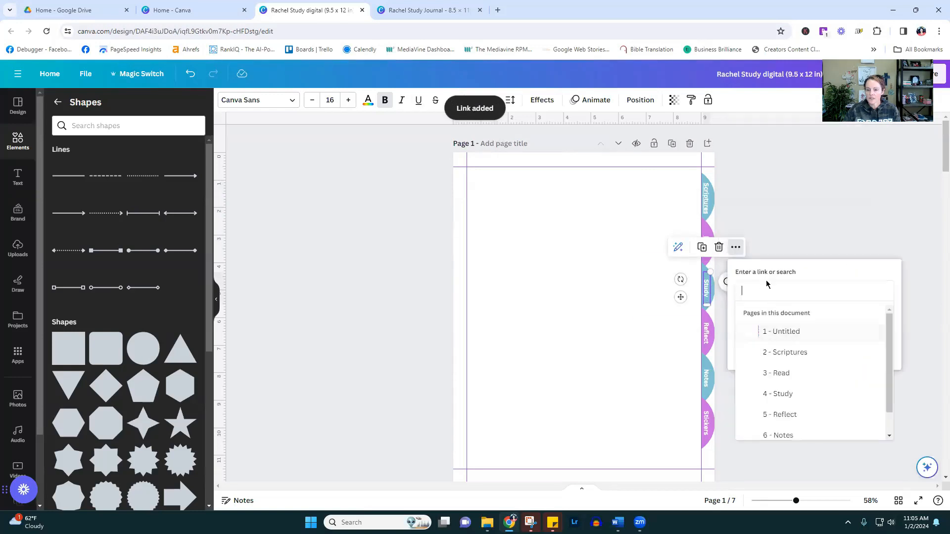
scroll(813, 381, down, 3)
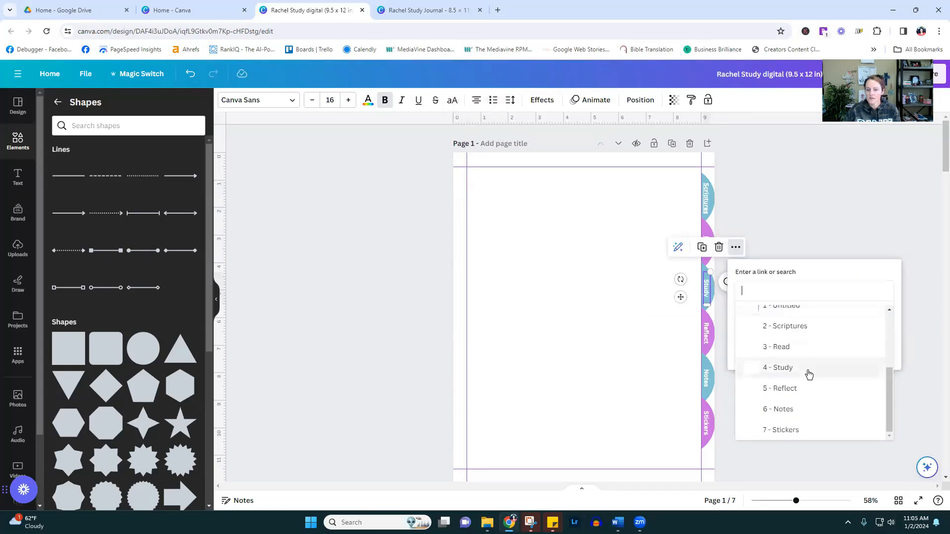
click(808, 371)
click(833, 353)
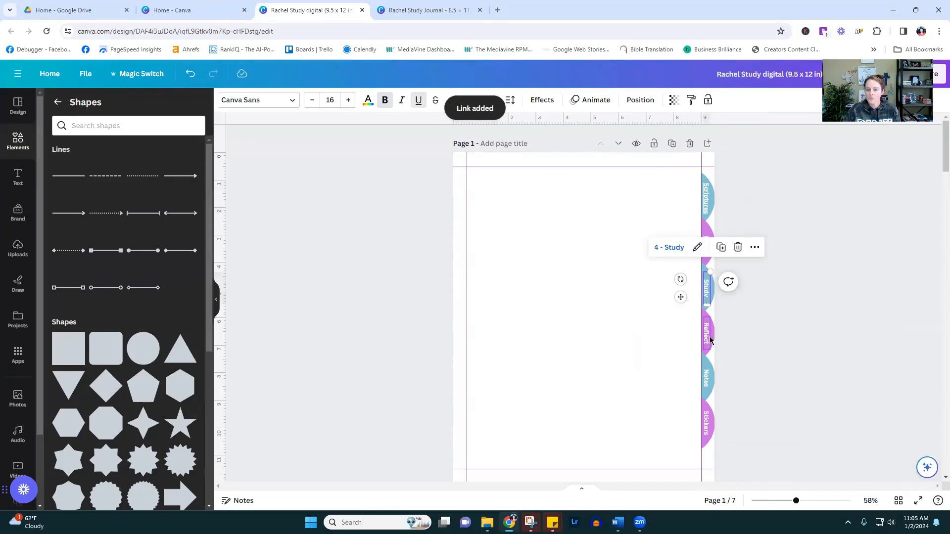
Link the "Reflect" tab label to the document page "5 - Reflect"
click(711, 339)
click(735, 294)
click(774, 337)
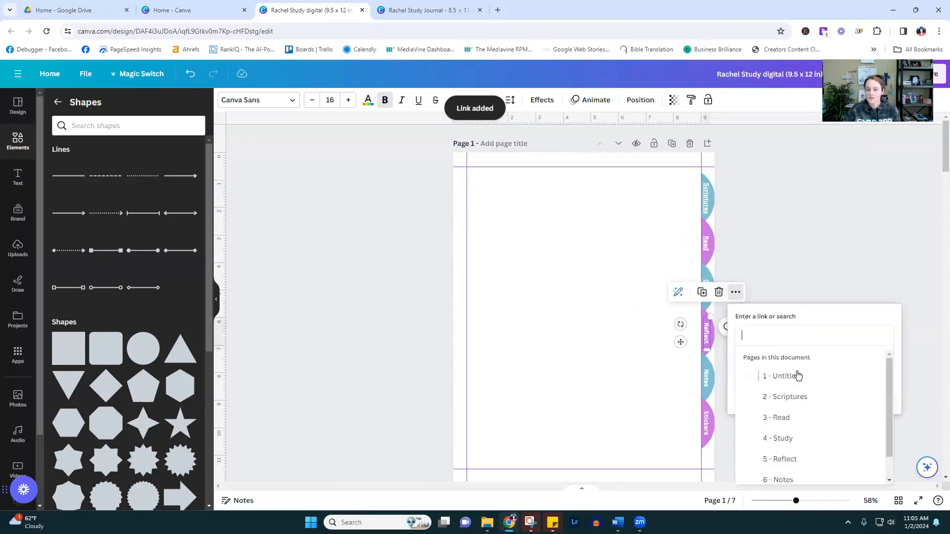
scroll(803, 447, down, 3)
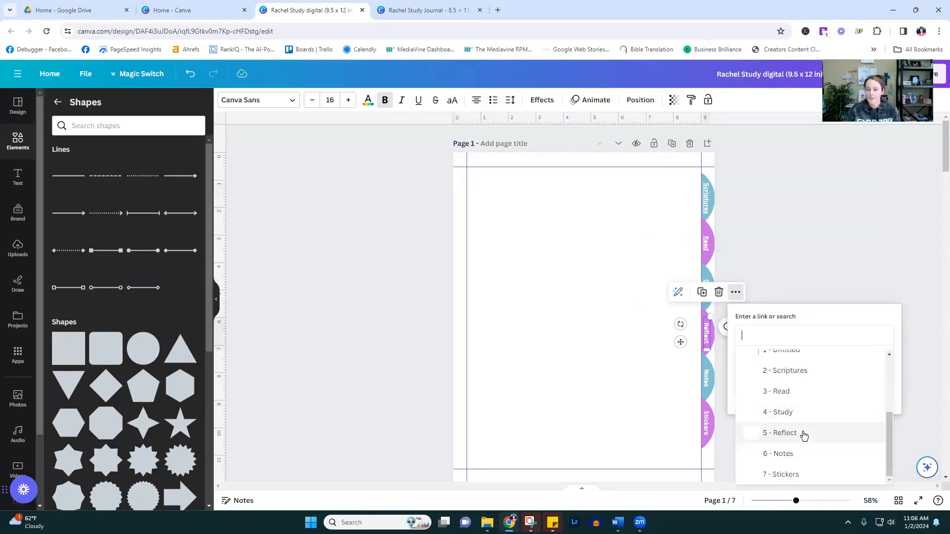
click(802, 432)
click(836, 396)
Link the "Notes" tab label to the document page "6 - Notes"
click(706, 379)
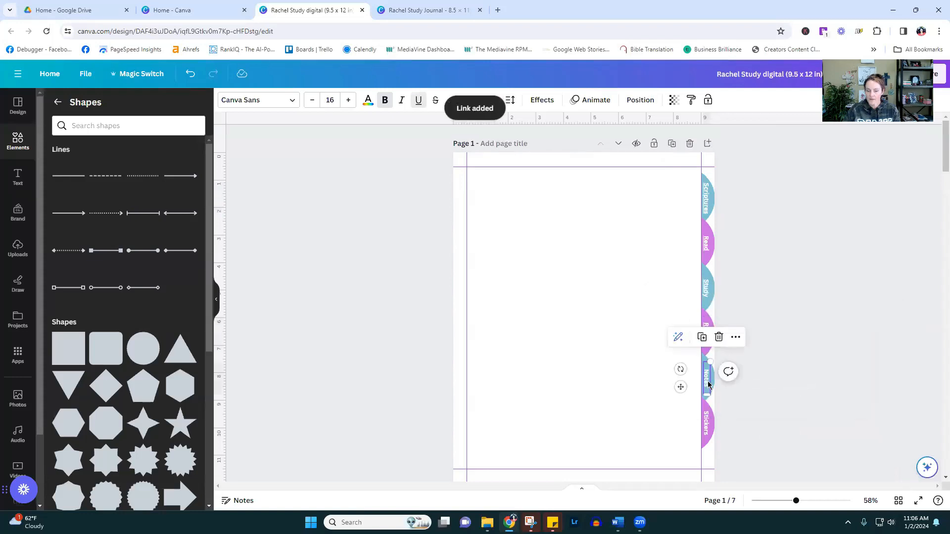
click(737, 337)
click(774, 327)
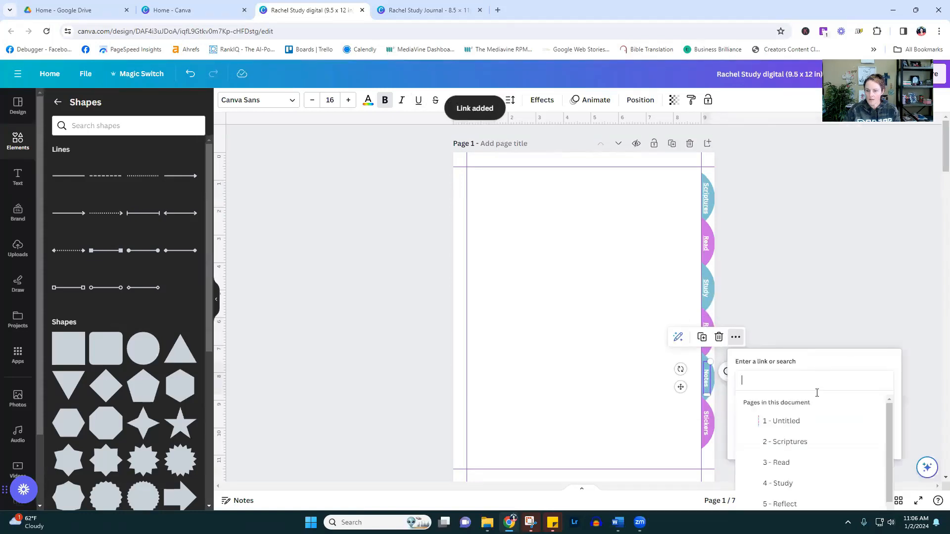
scroll(817, 445, down, 2)
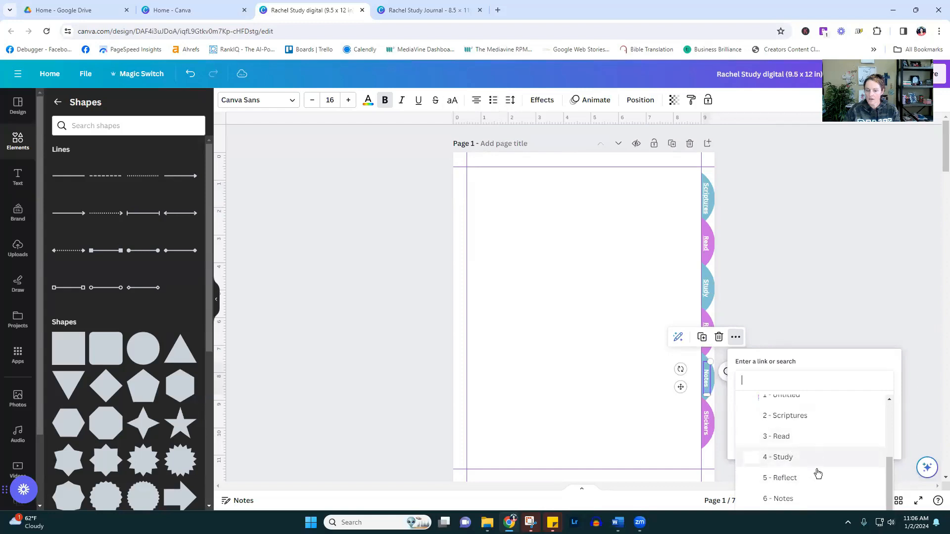
click(808, 499)
click(844, 442)
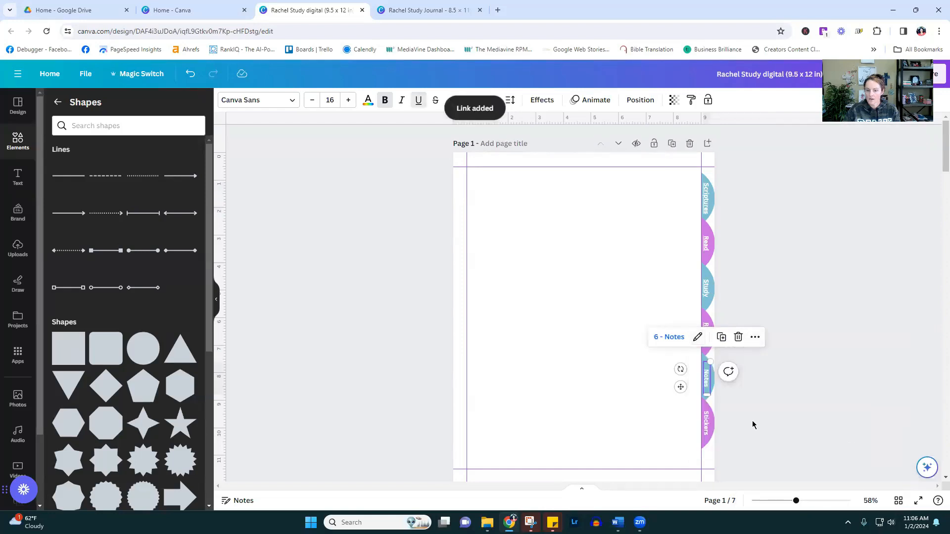
Link the "Stickers" tab label to the document page "7 - Stickers"
click(709, 424)
click(736, 381)
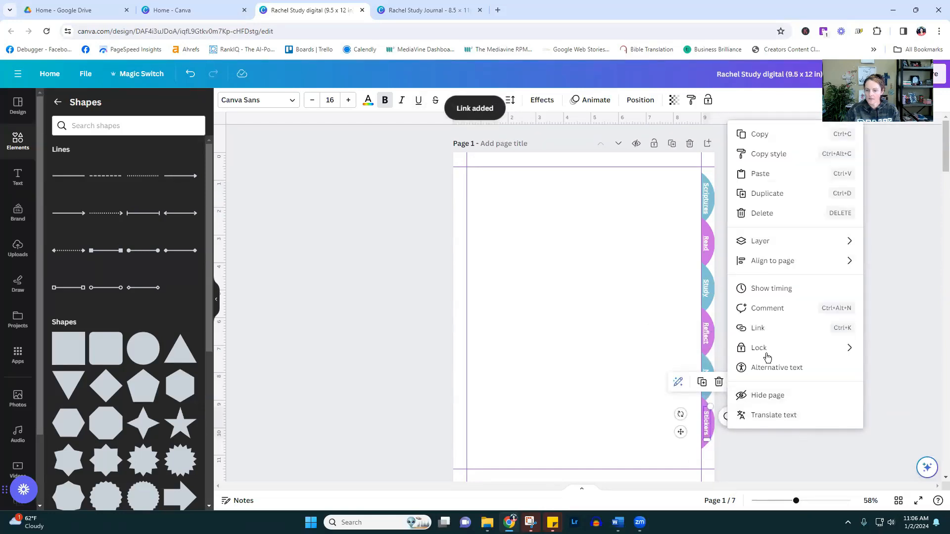
click(768, 328)
scroll(808, 402, down, 2)
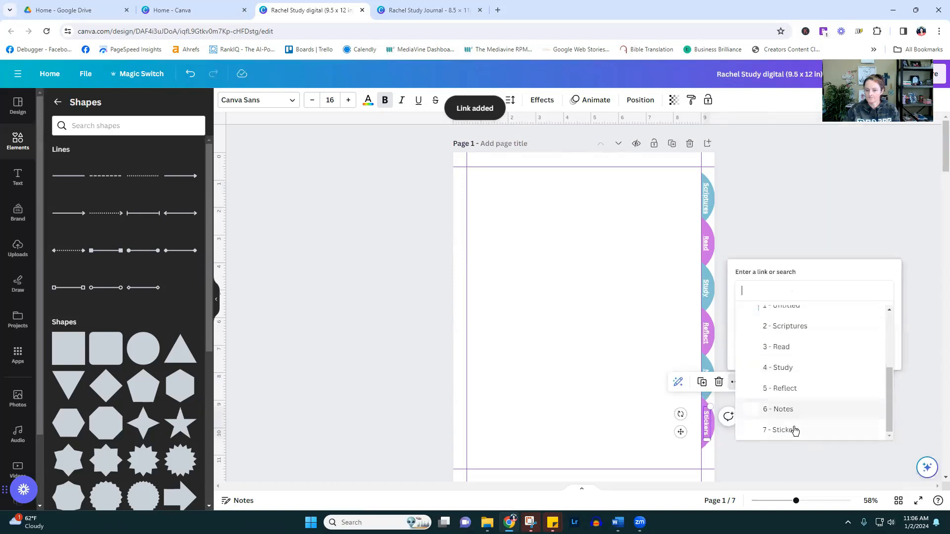
click(793, 431)
click(833, 358)
click(865, 393)
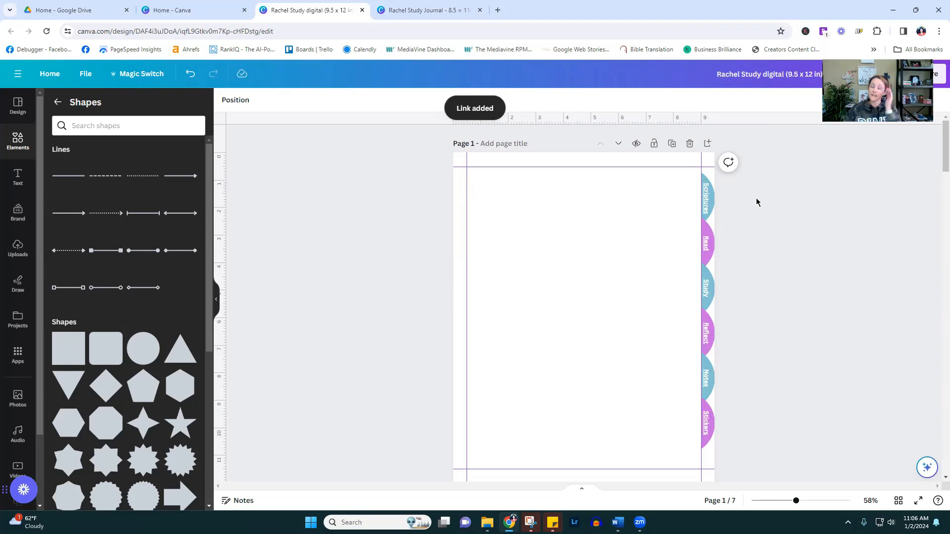
Group all six linked side tabs together with their labels on page 1
drag(775, 192, 708, 447)
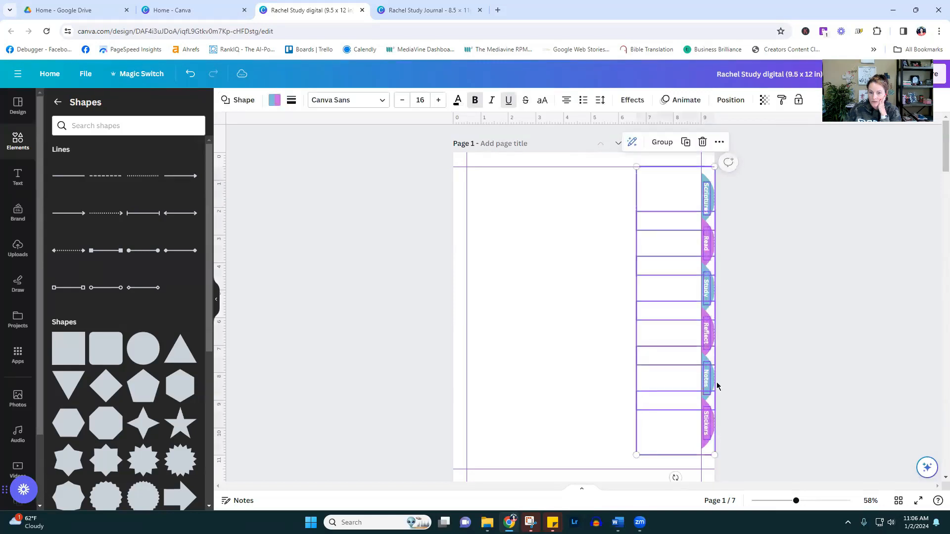
click(662, 142)
click(805, 256)
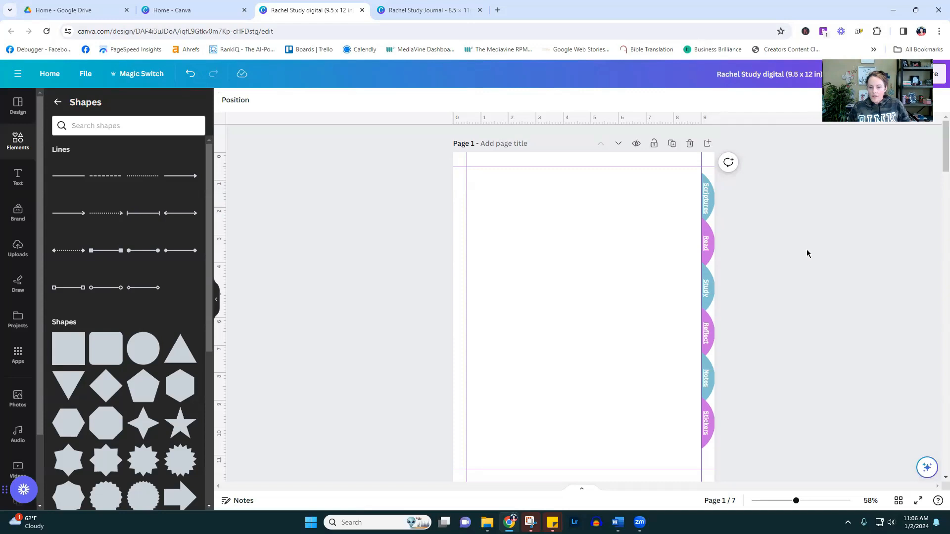
Copy the complete cover artwork from page 1 of the Rachel Study Journal design and place it on page 1 of Rachel Study digital, between the side guides
click(417, 6)
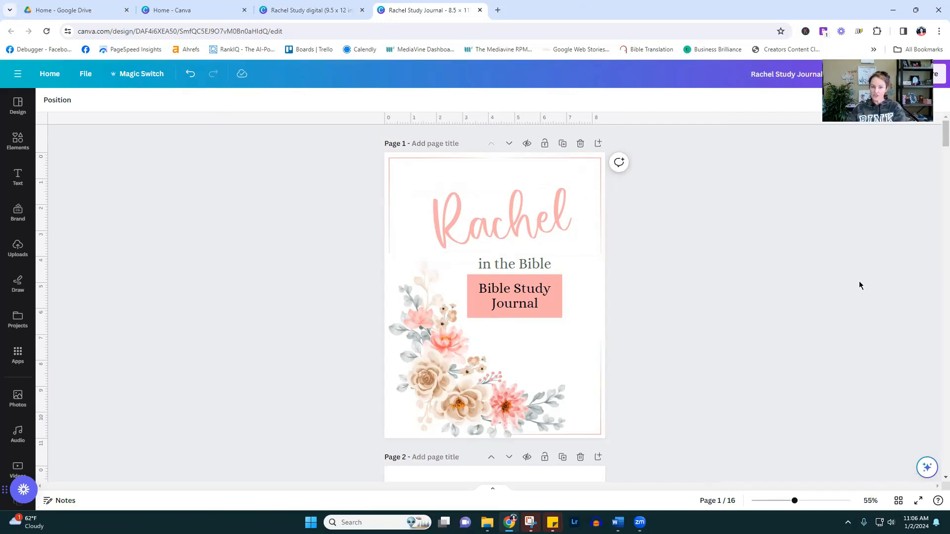
drag(322, 142, 715, 448)
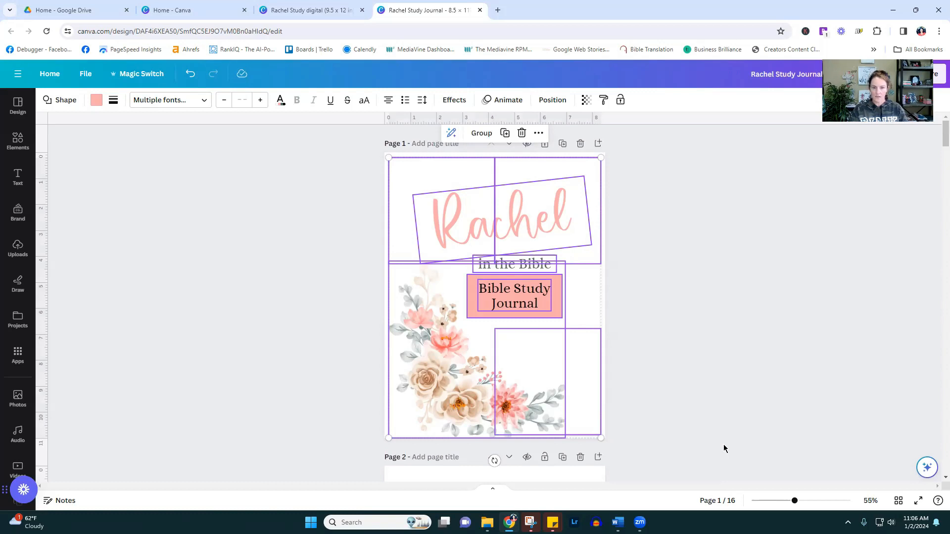
click(309, 10)
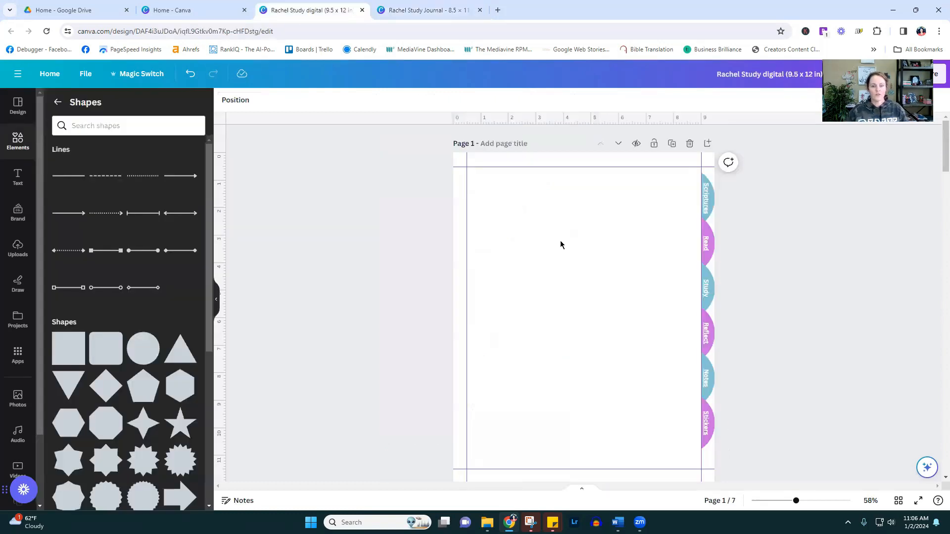
click(532, 212)
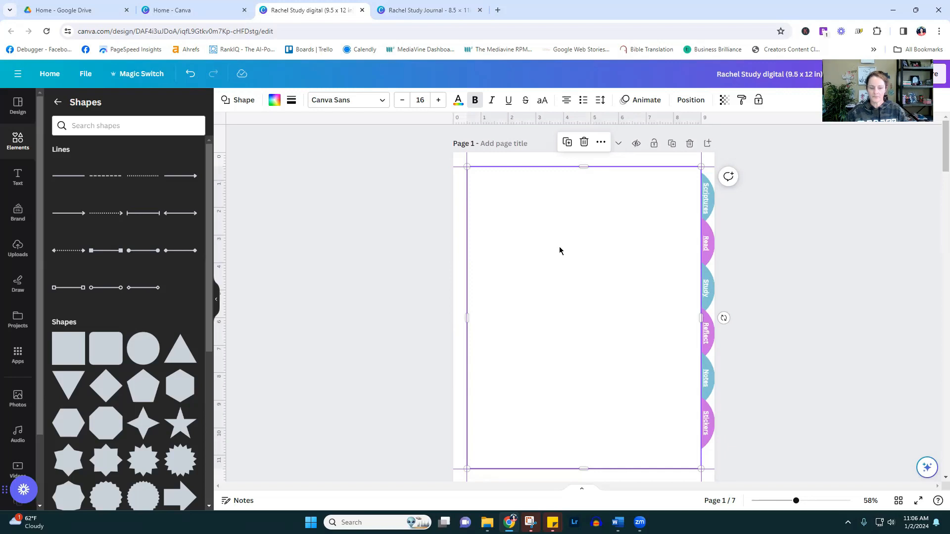
key(ctrl+v)
drag(575, 250, 581, 253)
click(837, 350)
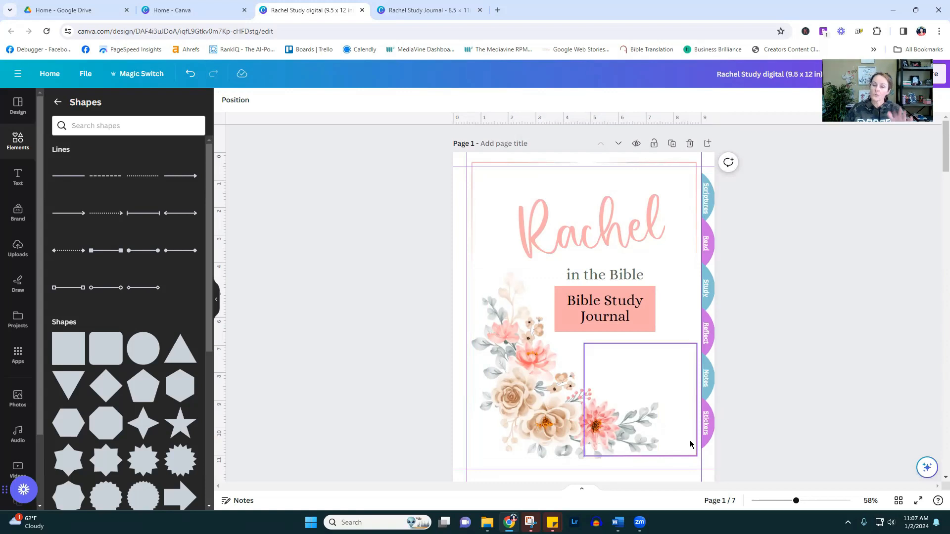
Reposition the pink corner frame pieces and the floral artwork on page 1 so the cover fits within the page guides
click(685, 437)
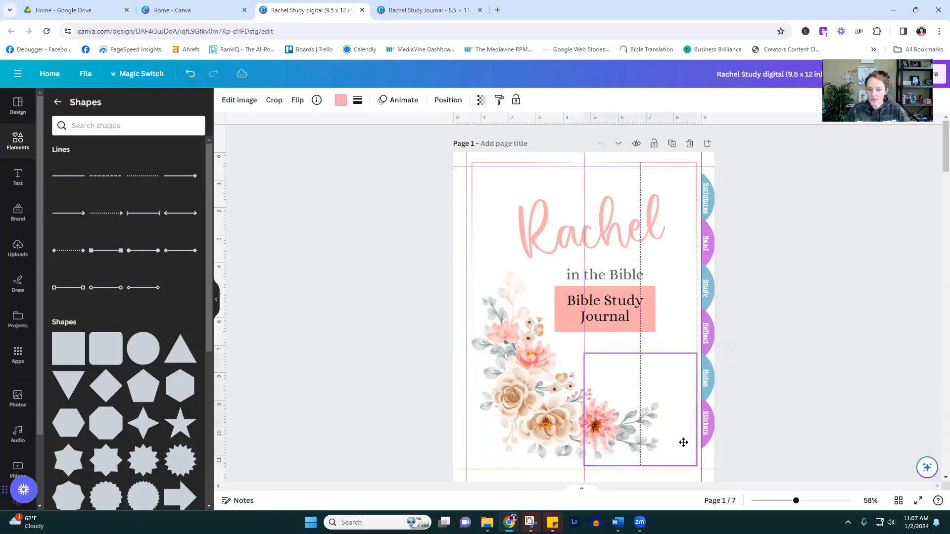
drag(544, 420, 538, 420)
drag(496, 182, 493, 193)
click(678, 184)
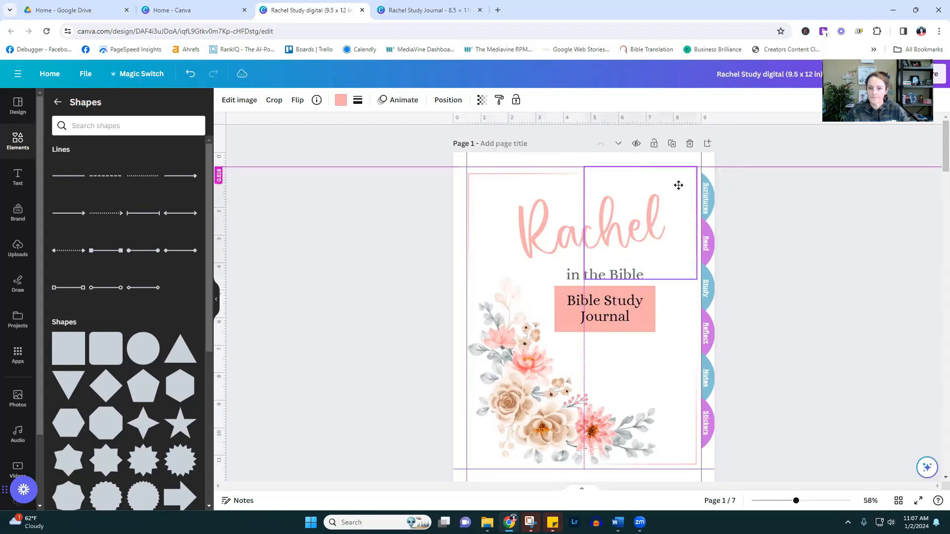
click(878, 389)
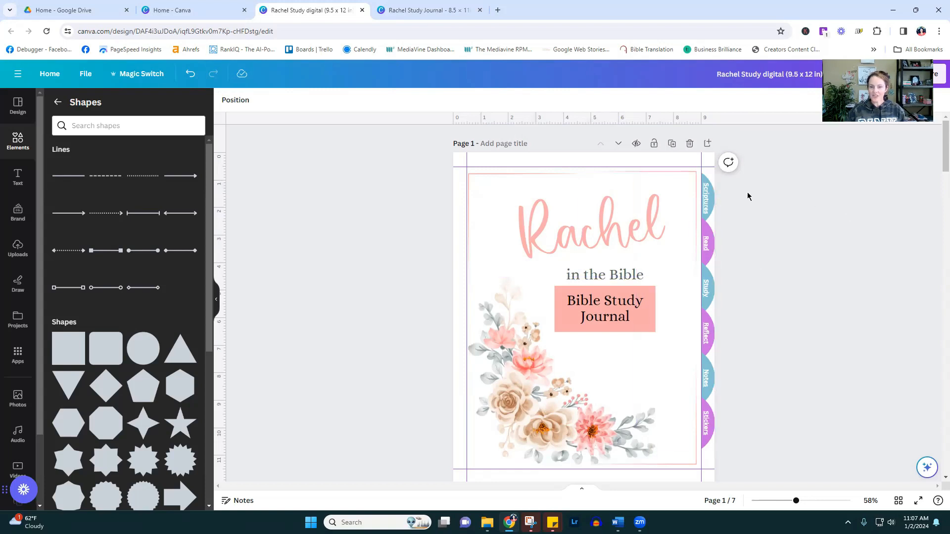
Recolor the blue side tabs with the cover's pink photo color and apply the change across all pages
click(713, 203)
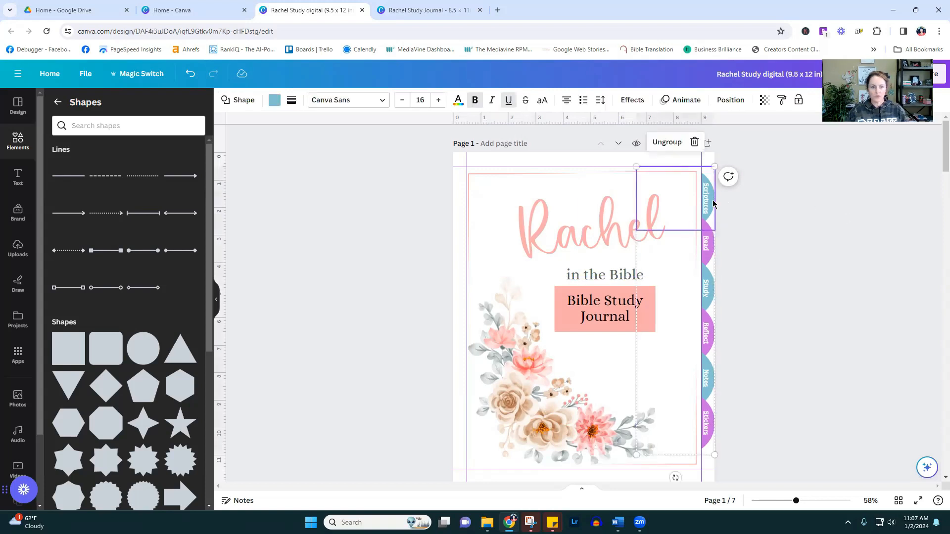
click(274, 106)
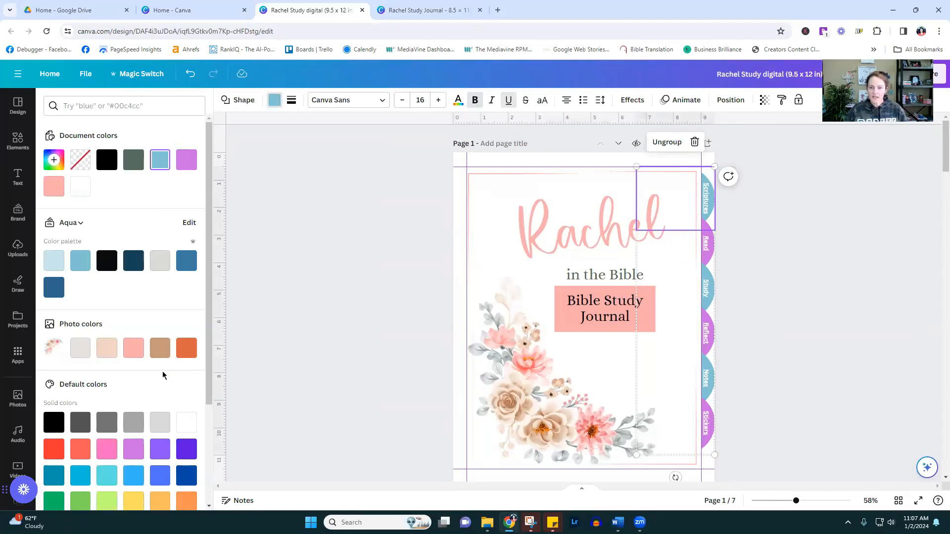
click(134, 352)
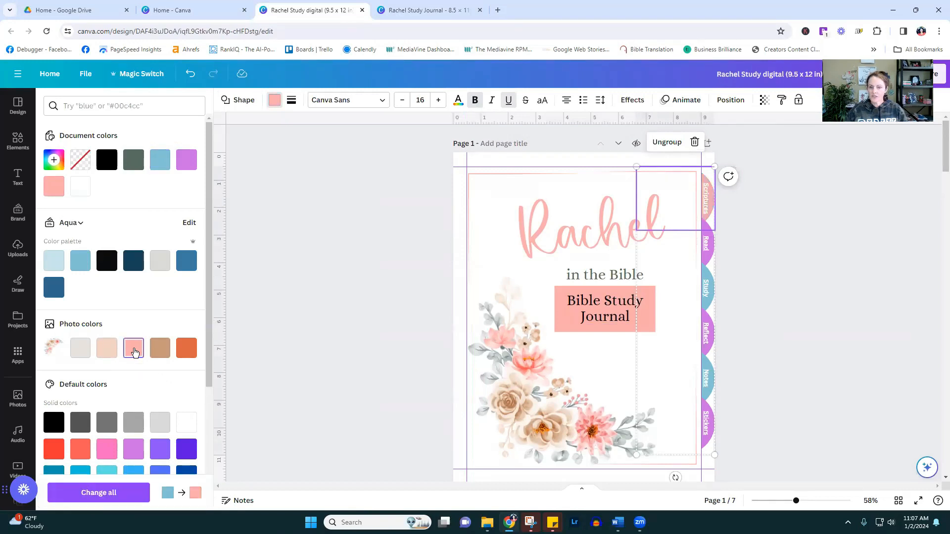
click(114, 493)
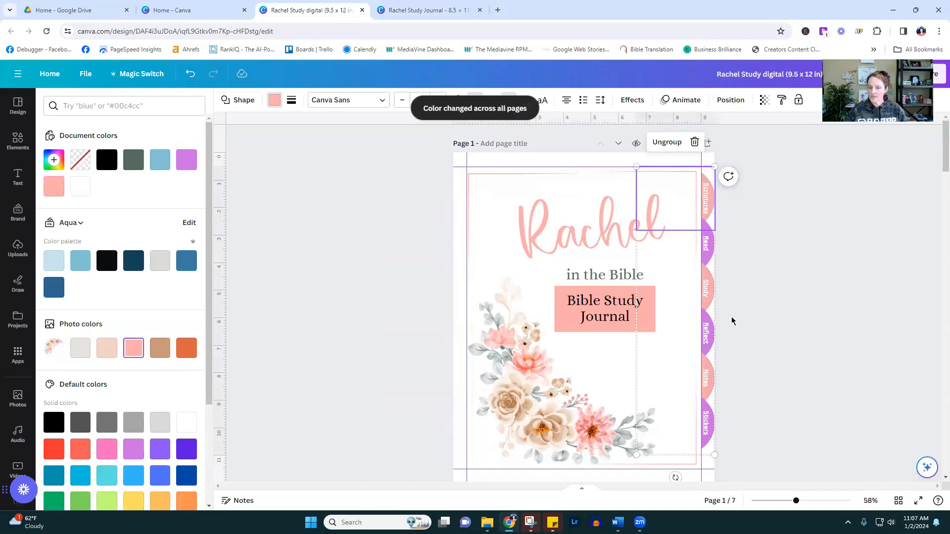
Try recoloring the "Read" tab tan and then black, applying the black replacement across all pages
click(709, 260)
click(713, 246)
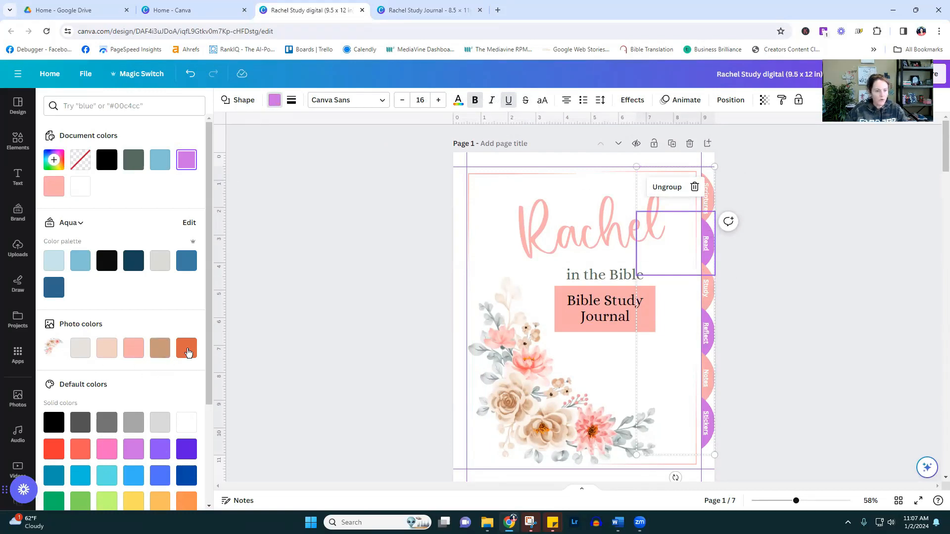
click(160, 350)
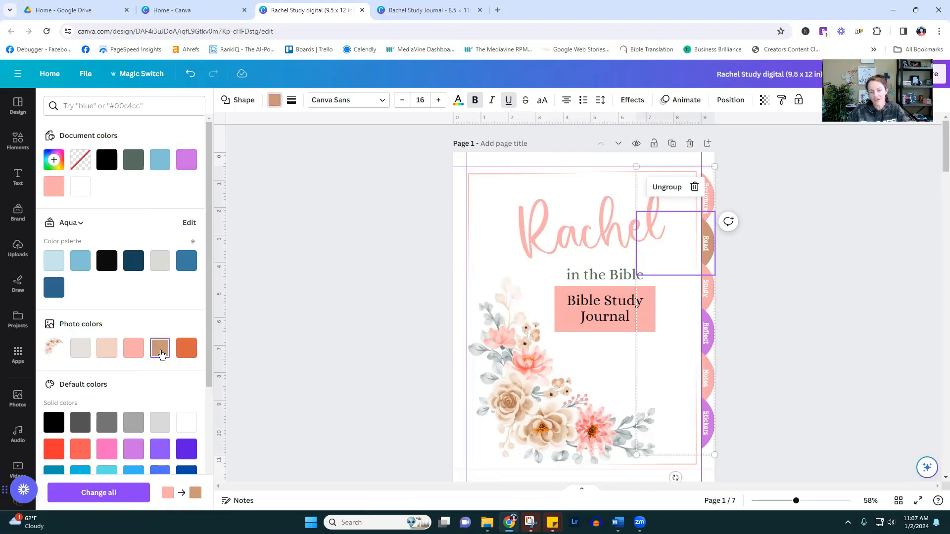
click(105, 160)
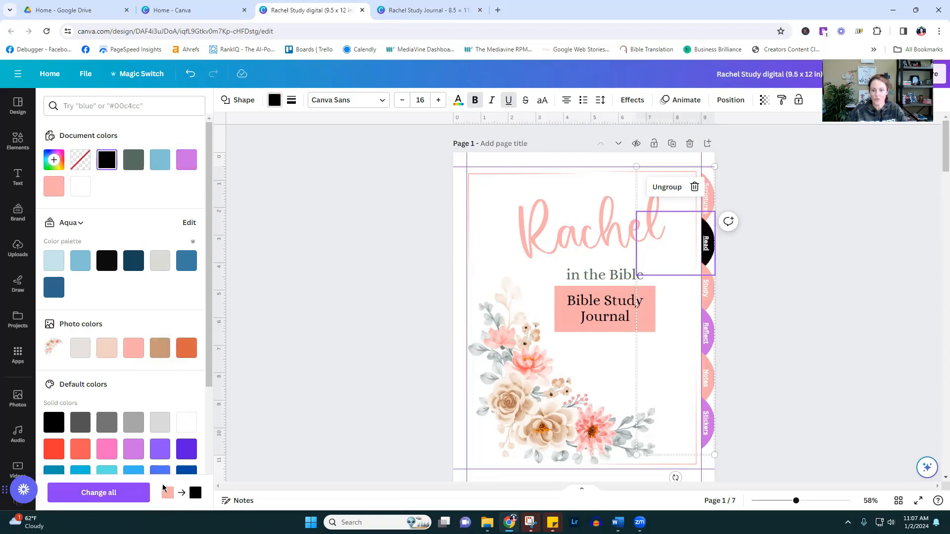
click(114, 497)
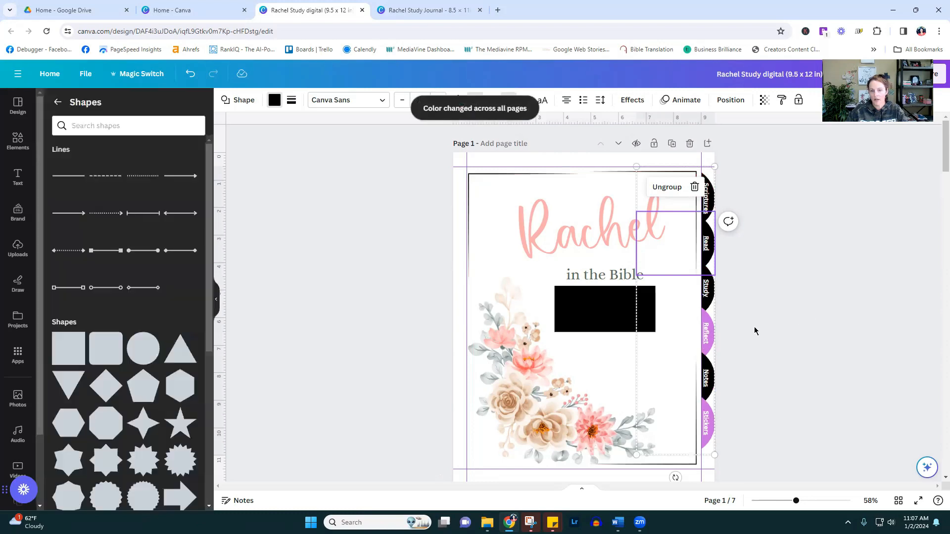
Try to restore the "Bible Study Journal" title box's fill to the cover's pink photo color
click(639, 335)
click(651, 326)
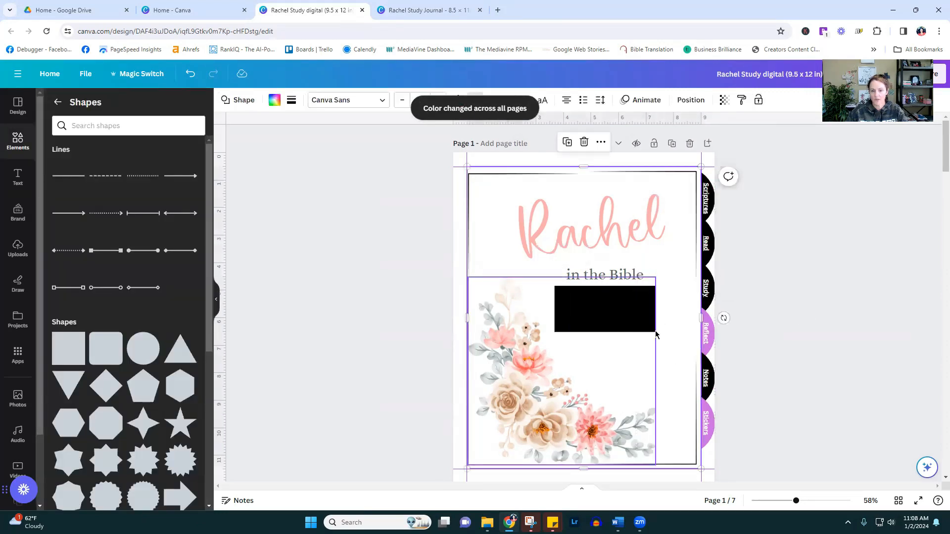
click(655, 331)
drag(621, 358, 606, 357)
click(616, 304)
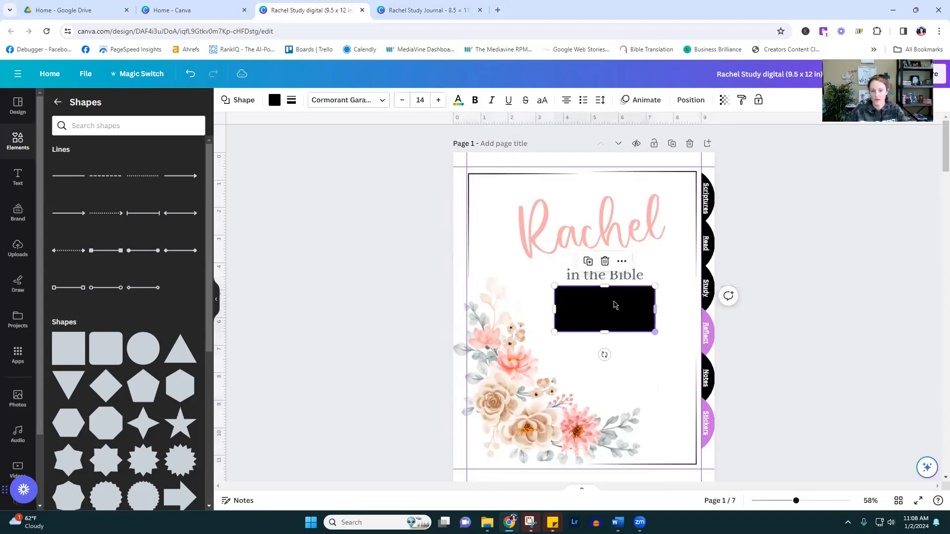
click(271, 102)
key(Escape)
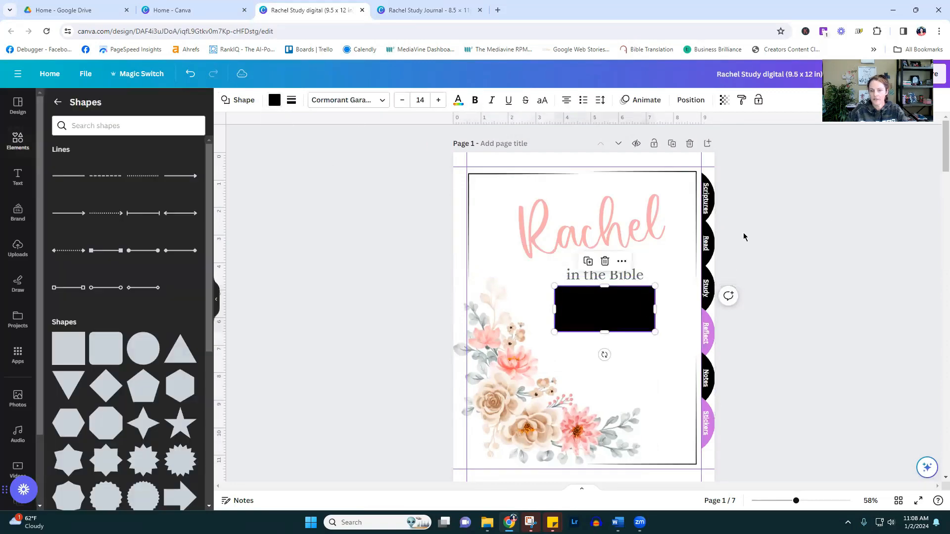
click(274, 100)
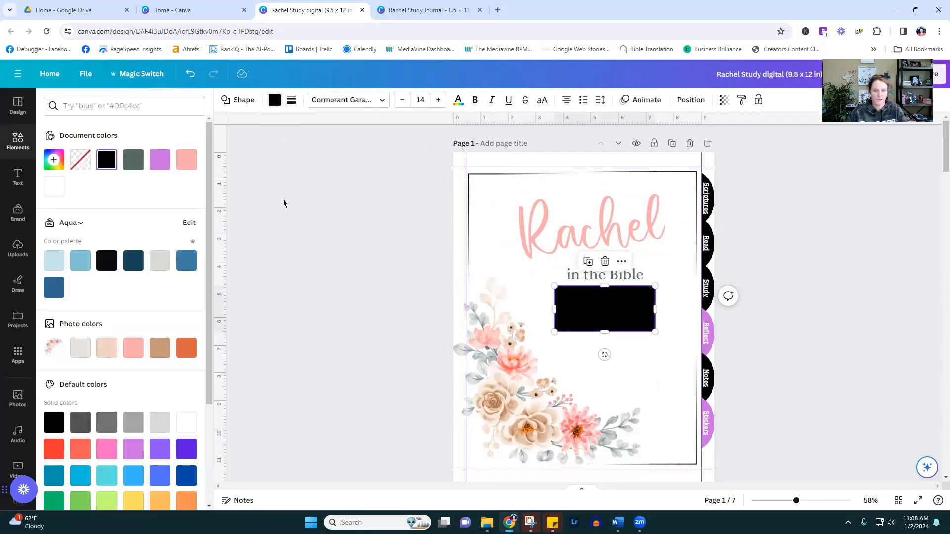
click(126, 352)
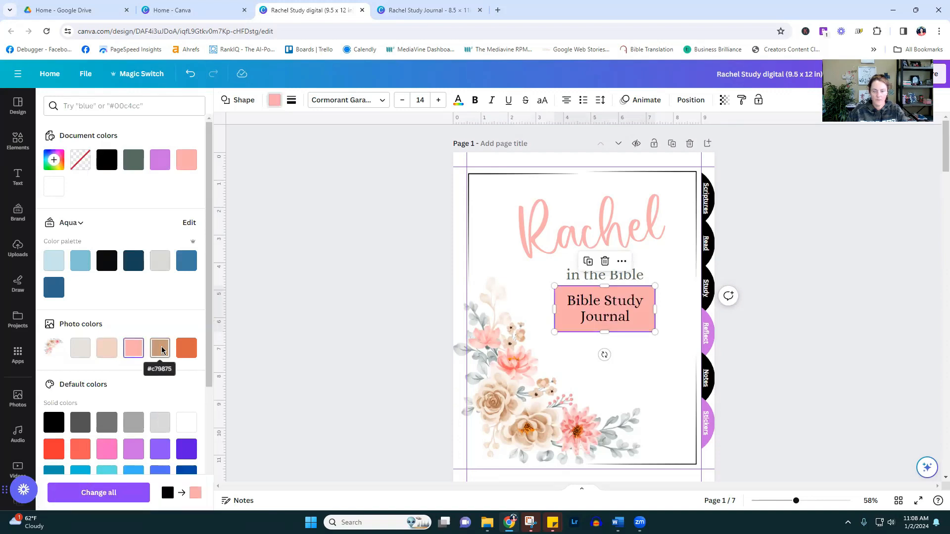
key(Escape)
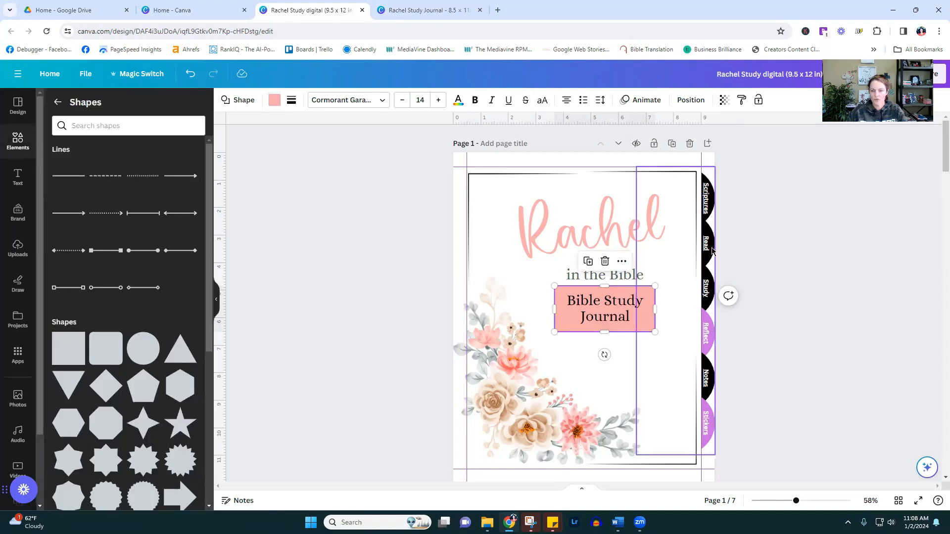
Undo the title box recolor, the floral artwork shift and the black color changes applied across the pages
click(712, 250)
click(276, 103)
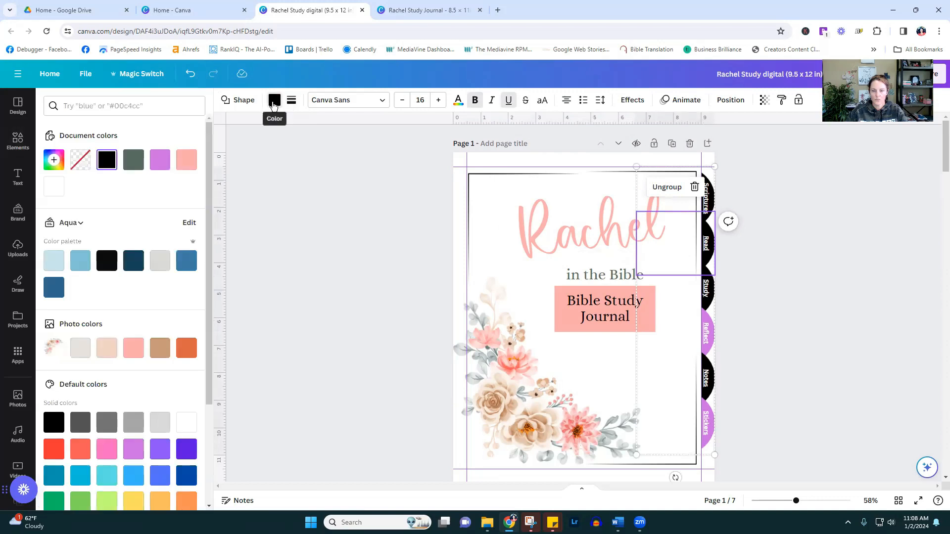
key(Escape)
click(889, 251)
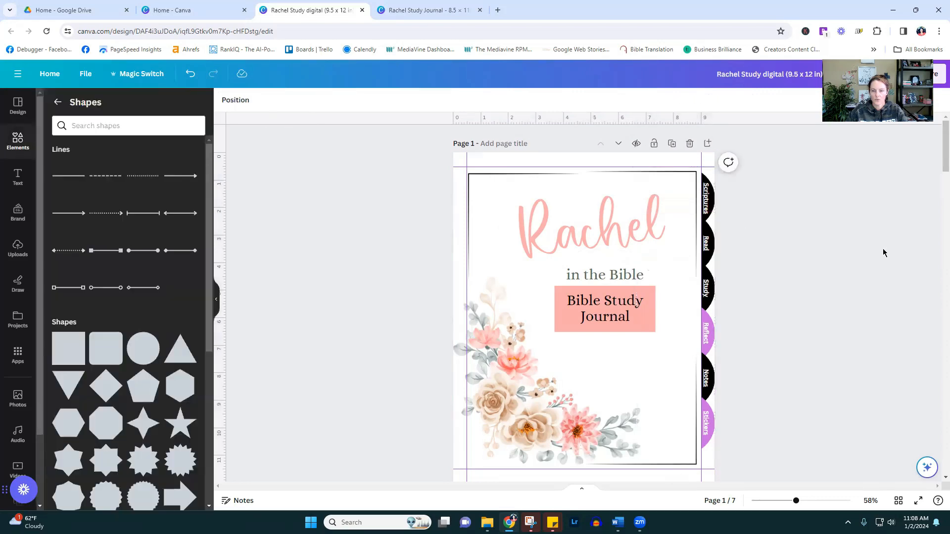
click(189, 75)
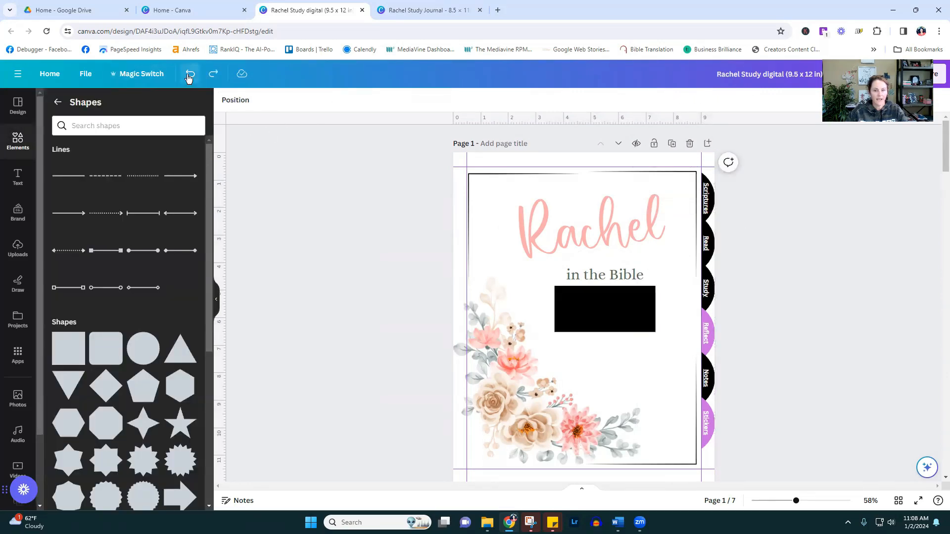
click(189, 76)
click(189, 75)
click(190, 75)
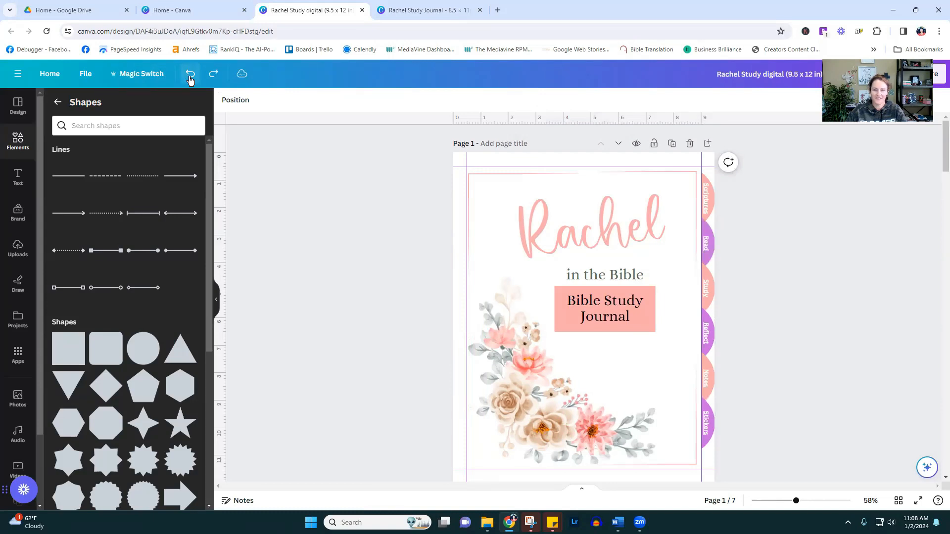
Recolor the purple side tabs with the tan photo color #c79875 and apply the change across all pages
click(711, 234)
click(274, 100)
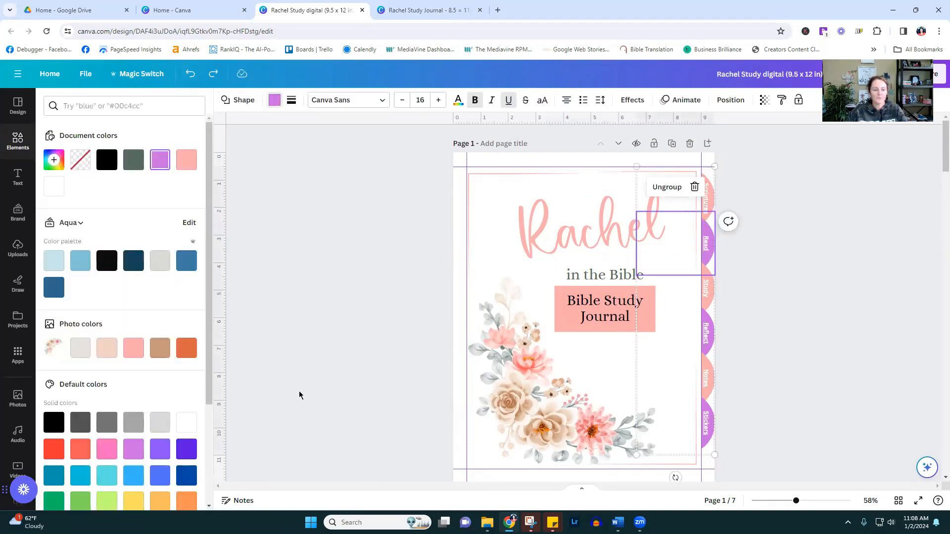
click(159, 349)
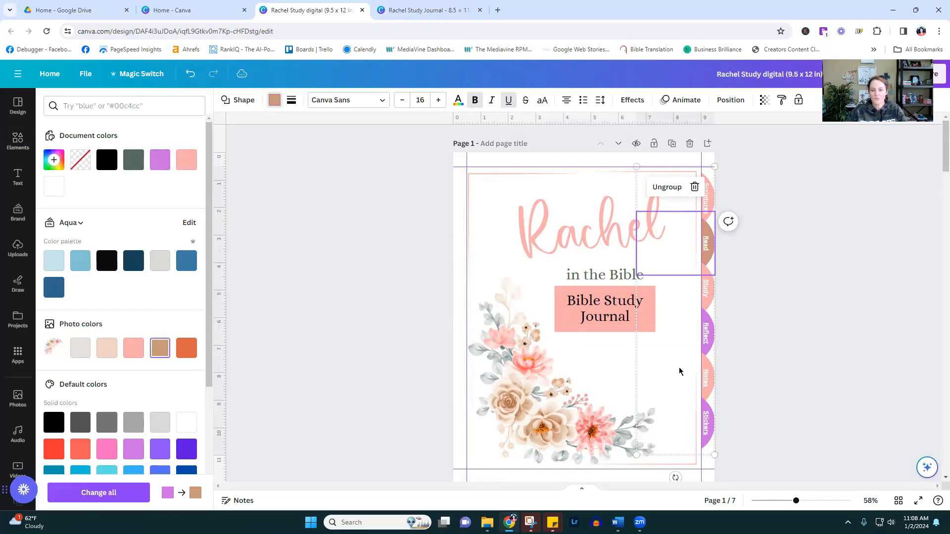
click(99, 494)
click(806, 425)
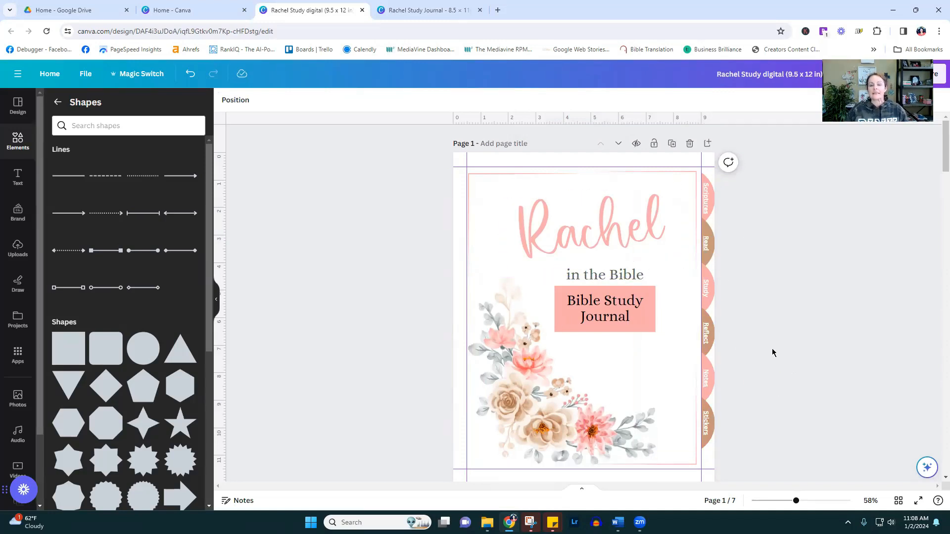
Copy the grouped side tabs from page 1 and paste them onto pages 2 and 3
click(810, 501)
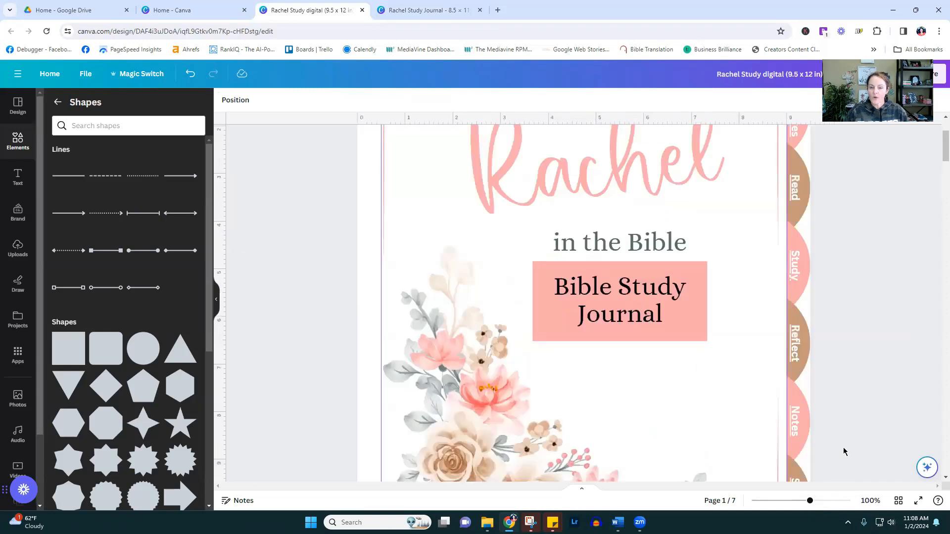
click(777, 501)
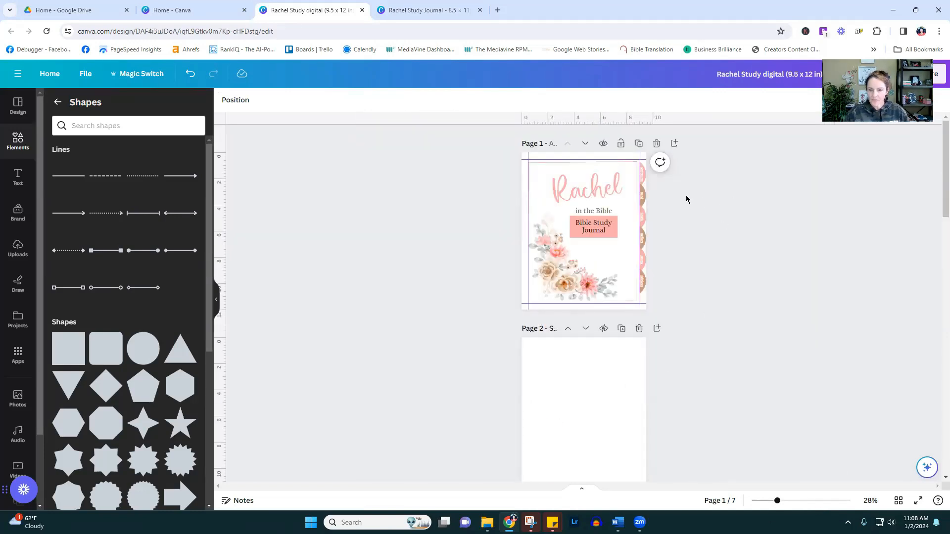
drag(659, 175, 643, 278)
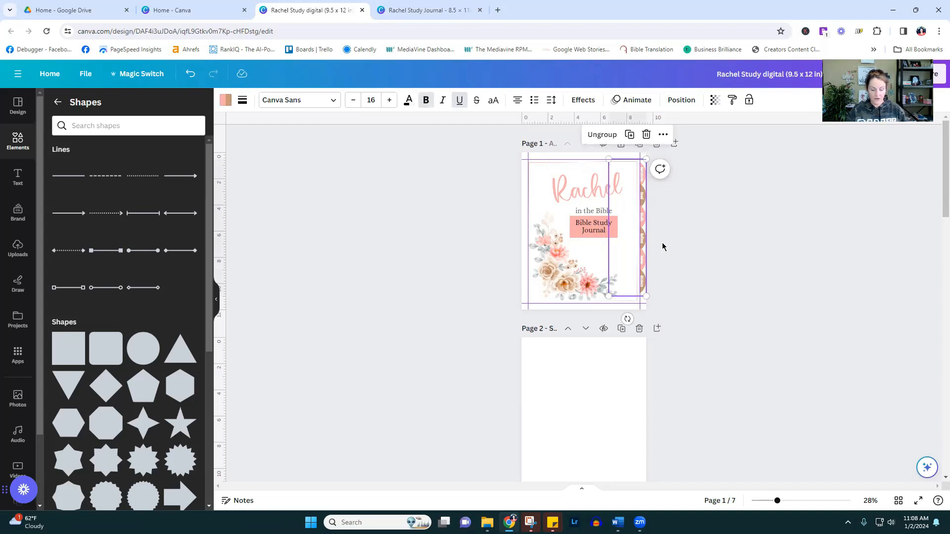
click(641, 396)
scroll(689, 394, down, 3)
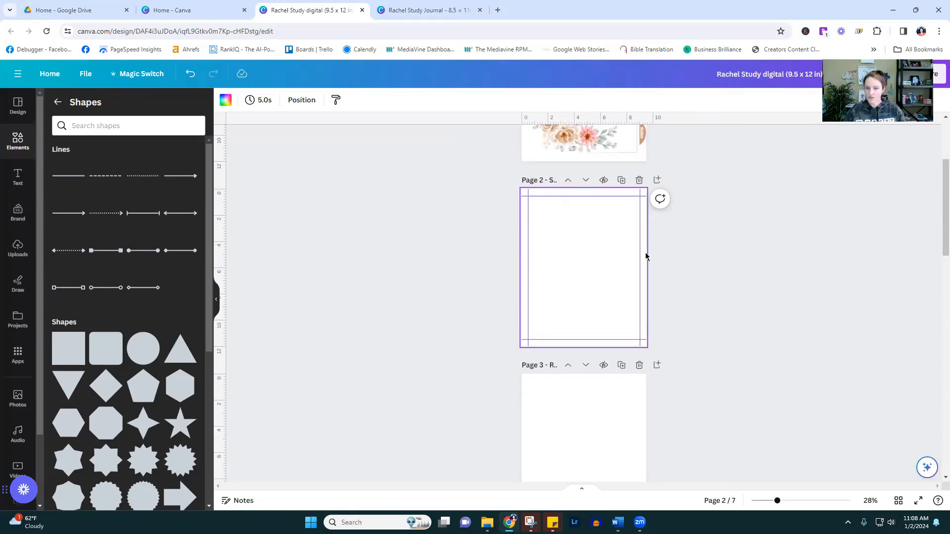
key(ctrl+v)
click(643, 439)
key(ctrl+v)
Paste the copied side tab group onto pages 4, 5, 6 and 7
scroll(729, 387, down, 3)
scroll(730, 387, down, 3)
click(640, 356)
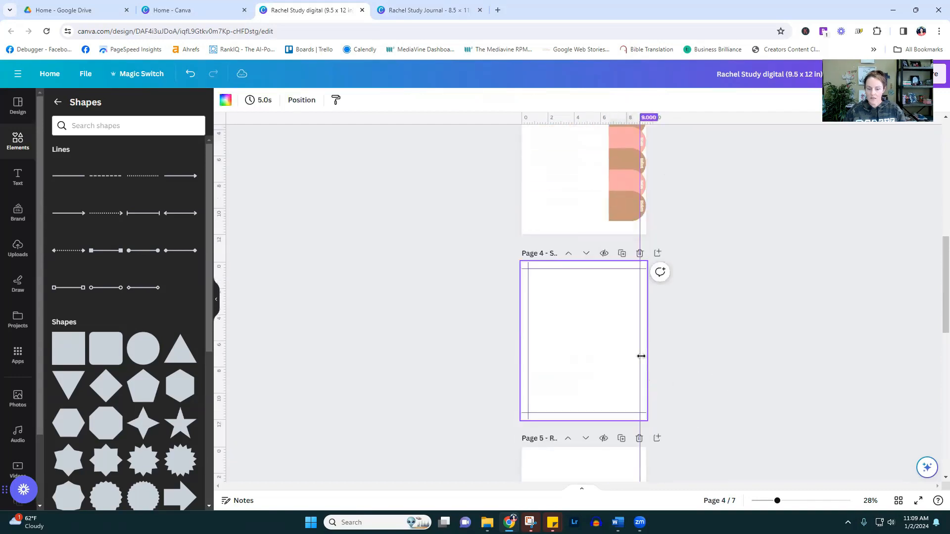
key(ctrl+v)
scroll(711, 378, down, 5)
click(645, 286)
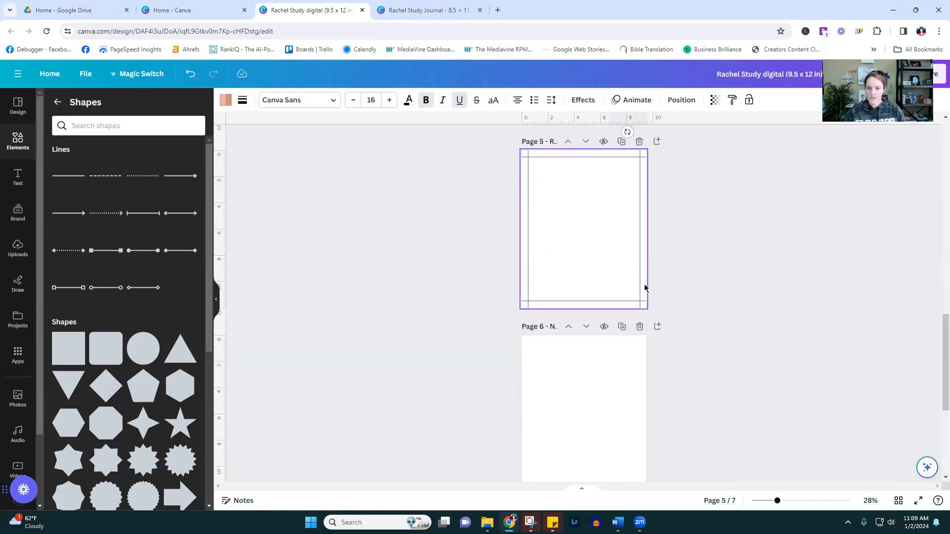
key(ctrl+v)
scroll(714, 322, down, 5)
click(643, 236)
key(ctrl+v)
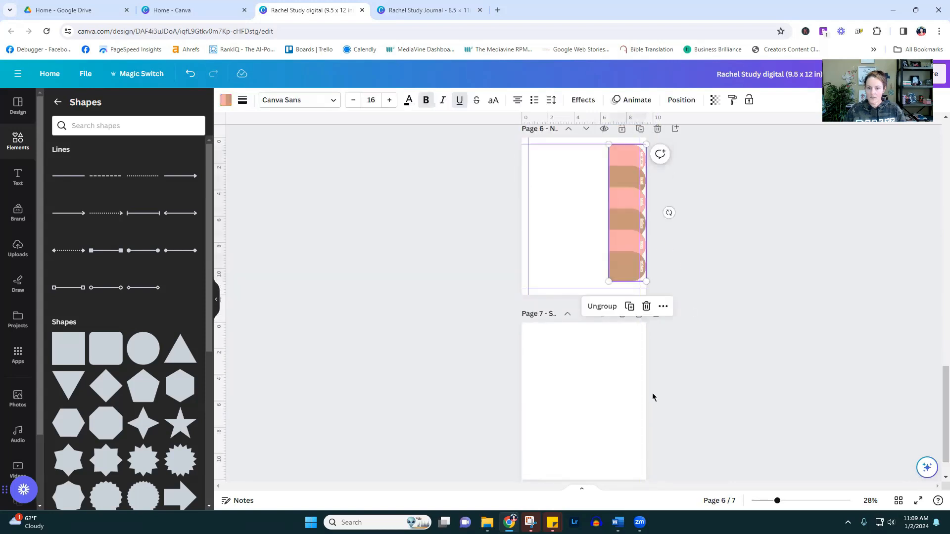
click(643, 390)
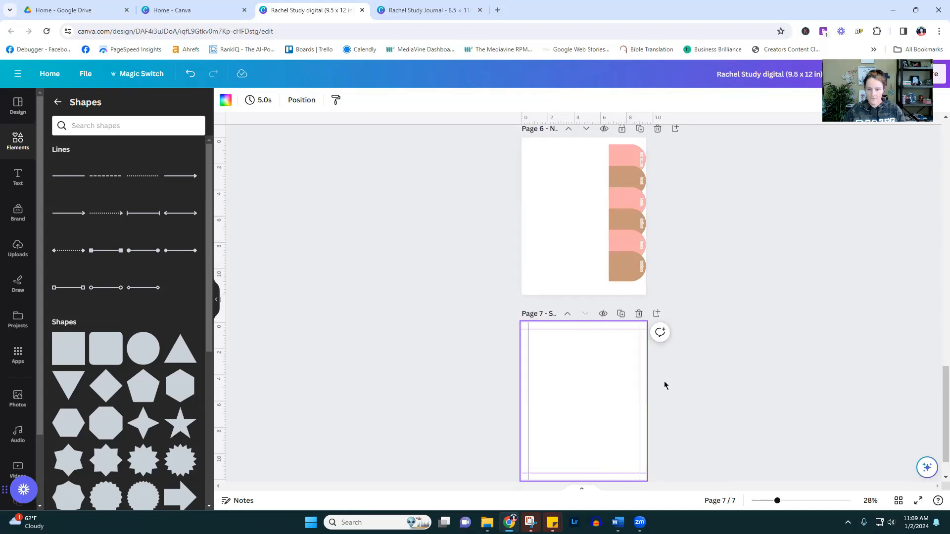
key(ctrl+v)
click(801, 397)
Cover the area inside page 7's margin guides with a white square stretched to fit over the inner part of the side tabs
click(796, 500)
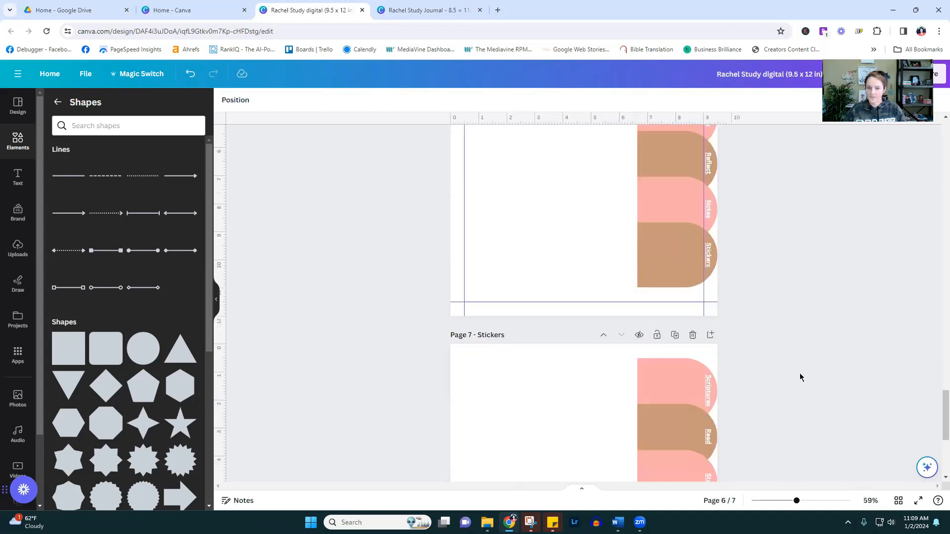
scroll(801, 377, down, 5)
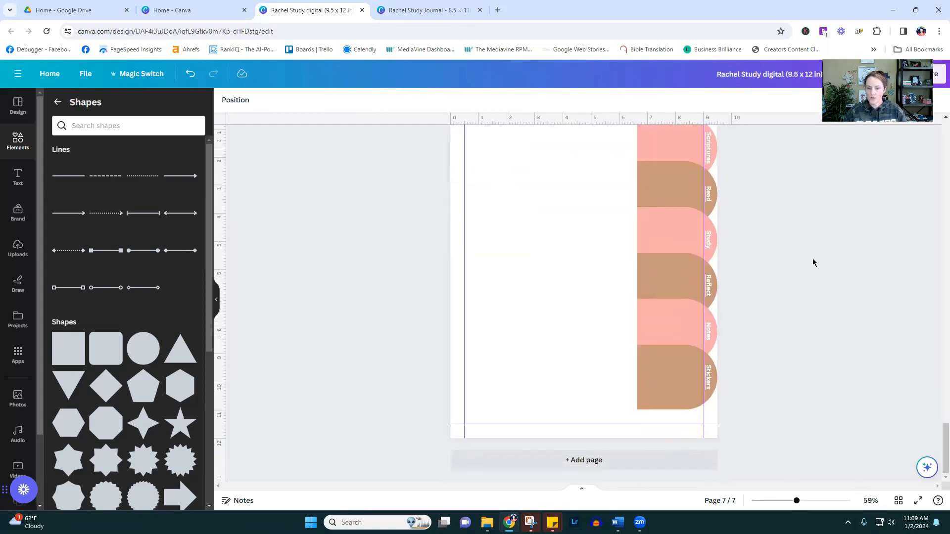
scroll(801, 262, up, 1)
click(692, 243)
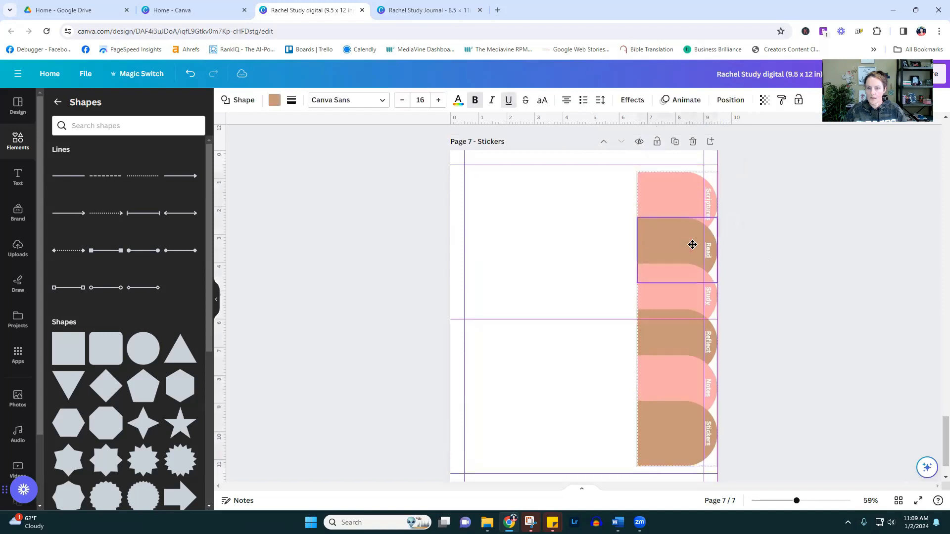
click(692, 244)
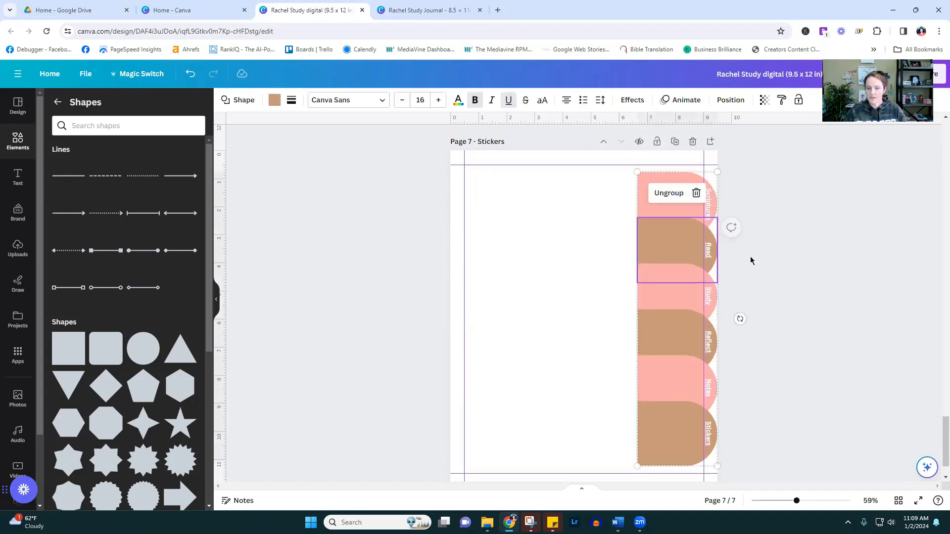
click(787, 303)
click(75, 339)
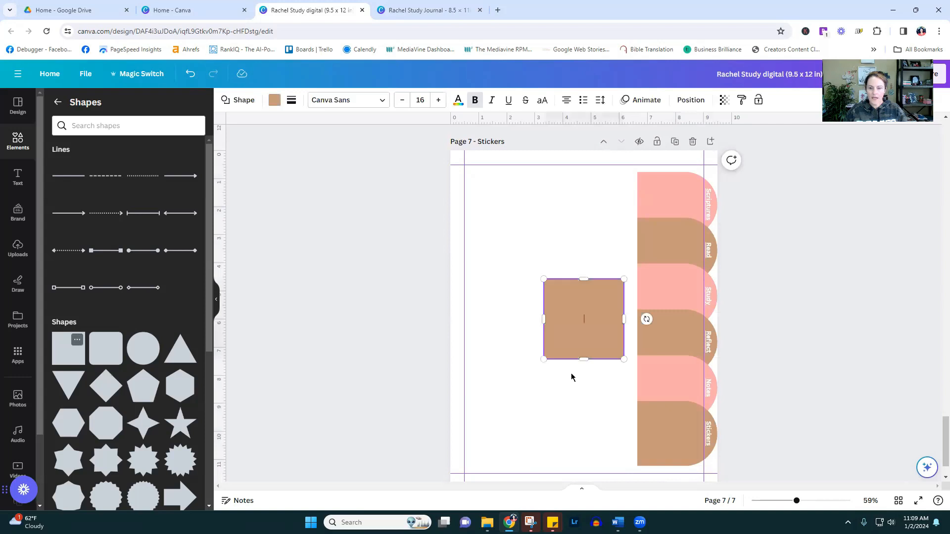
drag(598, 310, 704, 211)
drag(585, 244, 596, 467)
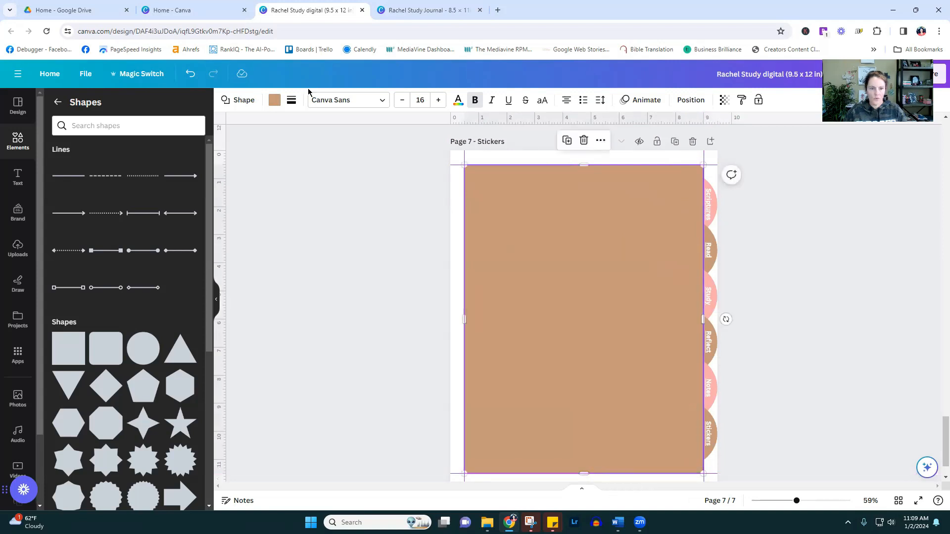
click(274, 100)
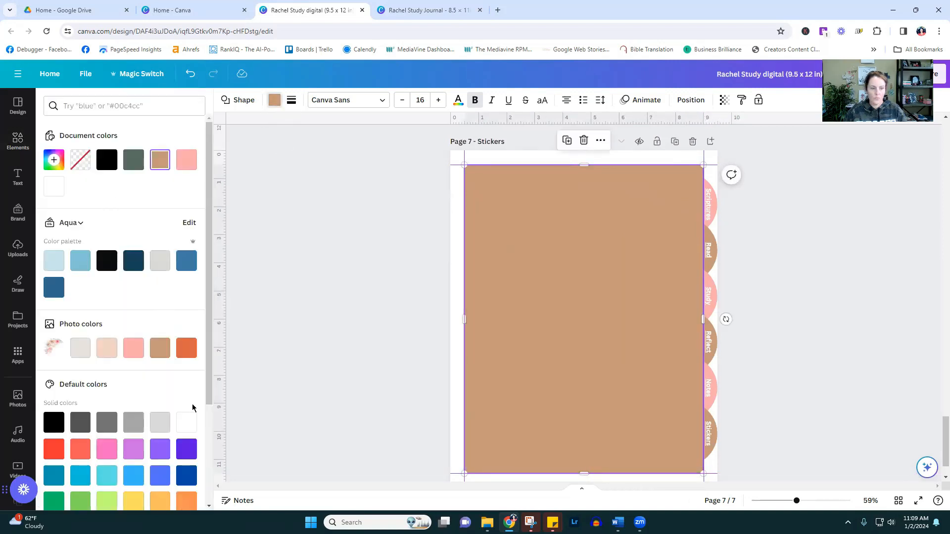
click(186, 422)
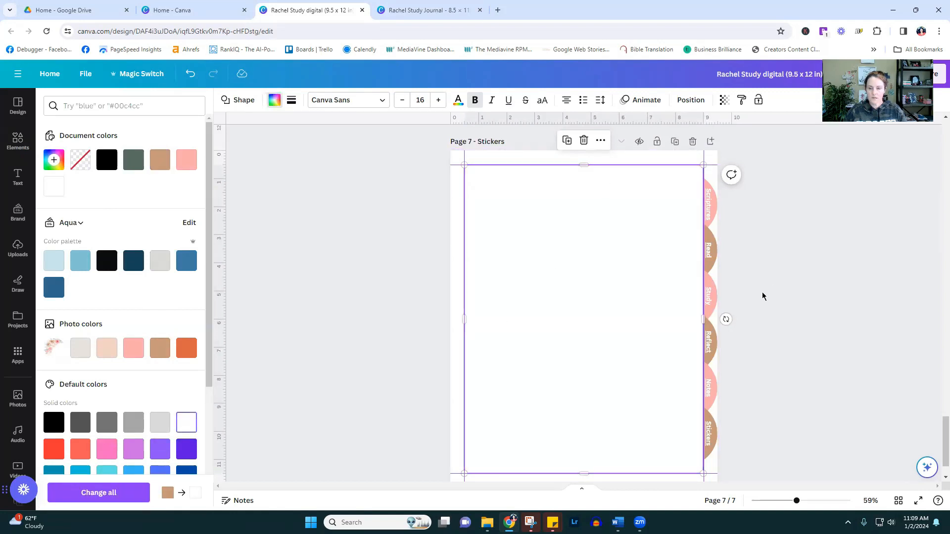
Copy the white rectangle from page 7 and paste it over the side tabs on pages 6, 5 and 4
scroll(850, 257, up, 4)
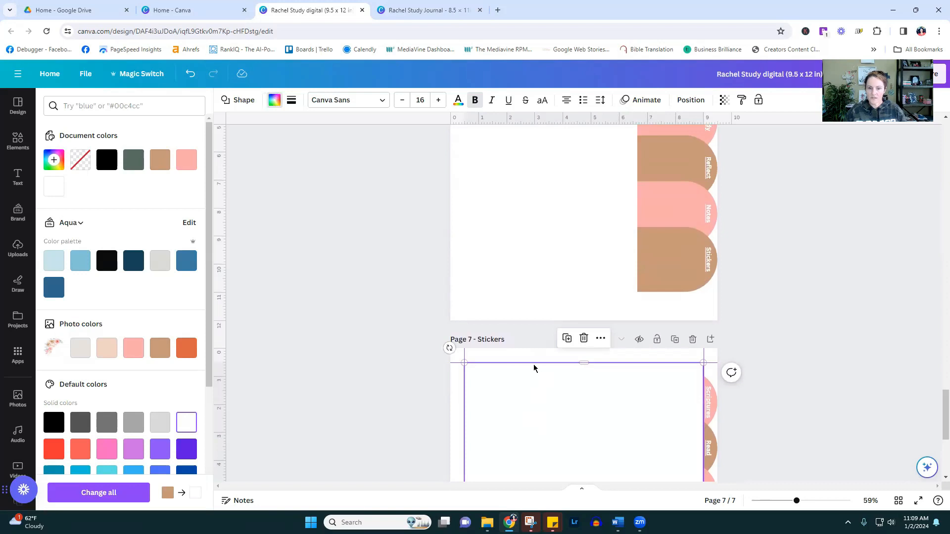
scroll(534, 366, up, 5)
click(540, 297)
key(ctrl+v)
click(547, 170)
scroll(572, 198, up, 4)
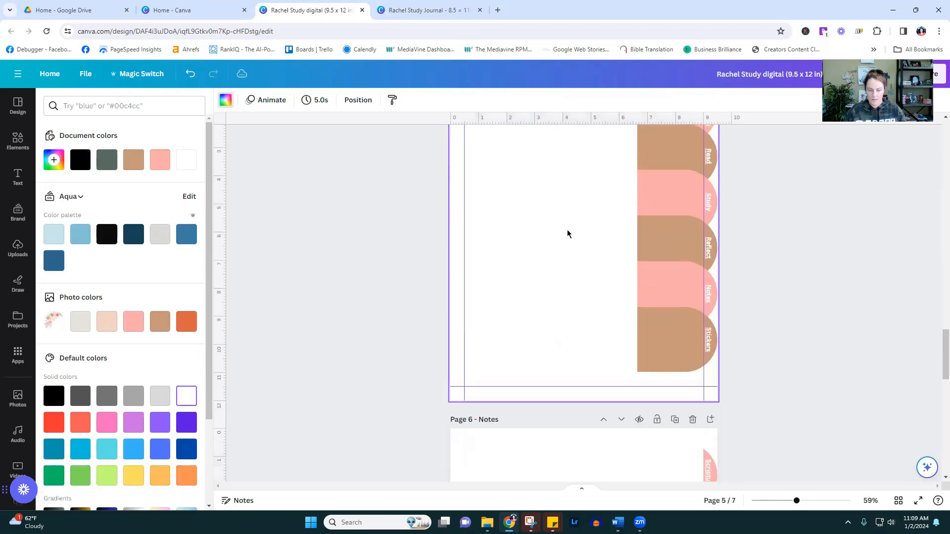
key(ctrl+v)
scroll(567, 233, up, 9)
click(556, 228)
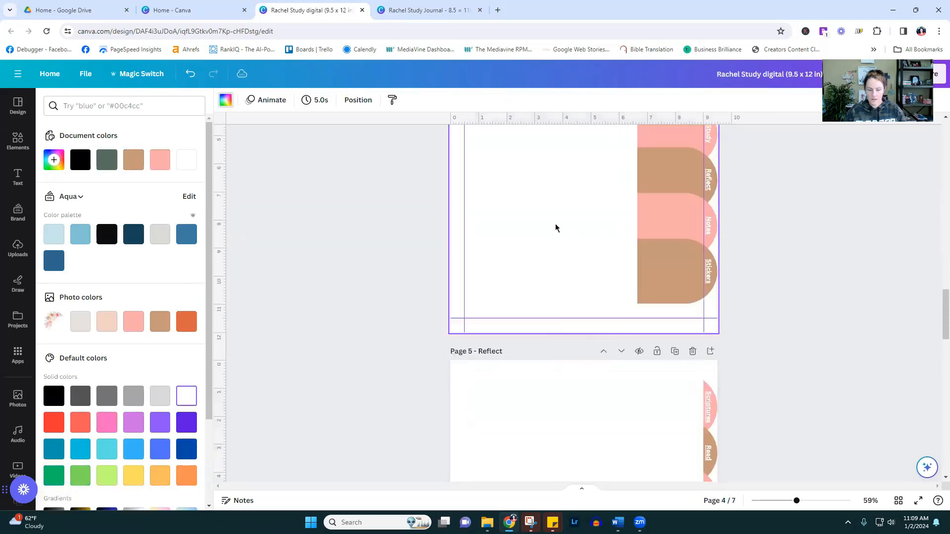
key(ctrl+v)
Paste the white rectangle onto pages 3 and 2, and check all pages together in the grid overview
scroll(524, 264, up, 10)
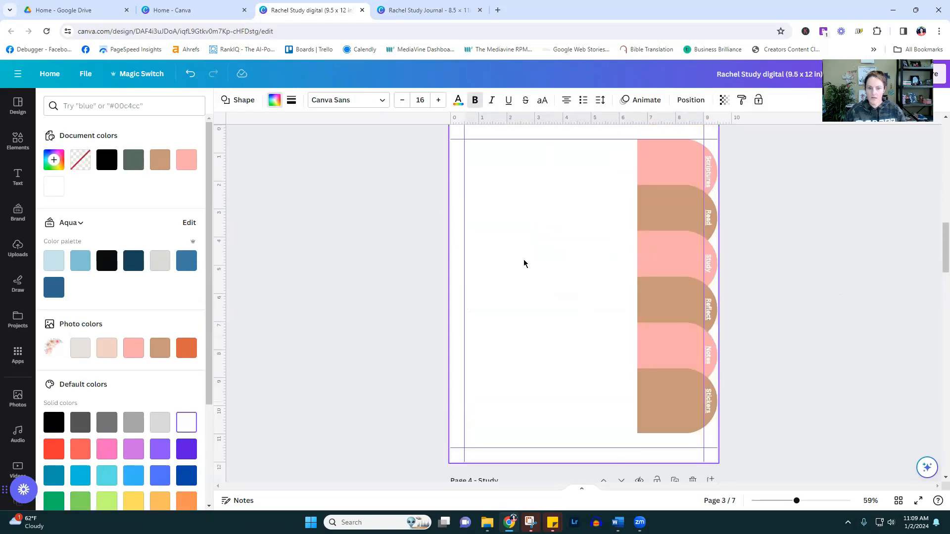
click(524, 263)
key(ctrl+v)
scroll(570, 241, up, 6)
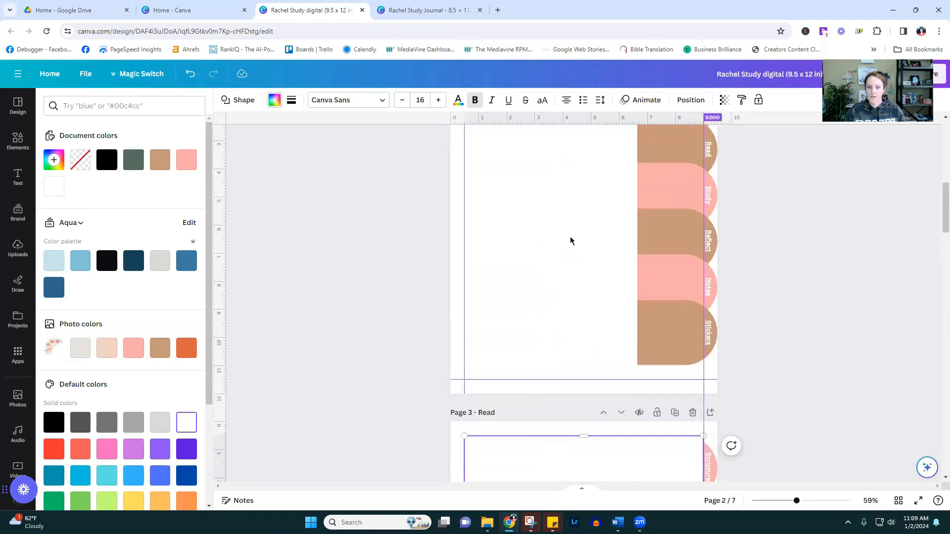
click(562, 238)
key(ctrl+v)
scroll(834, 297, up, 6)
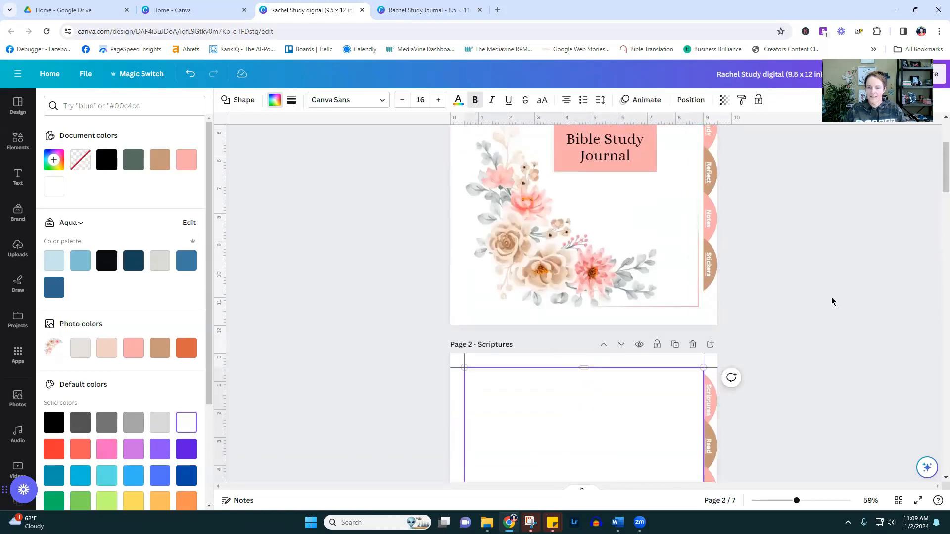
scroll(835, 290, down, 1)
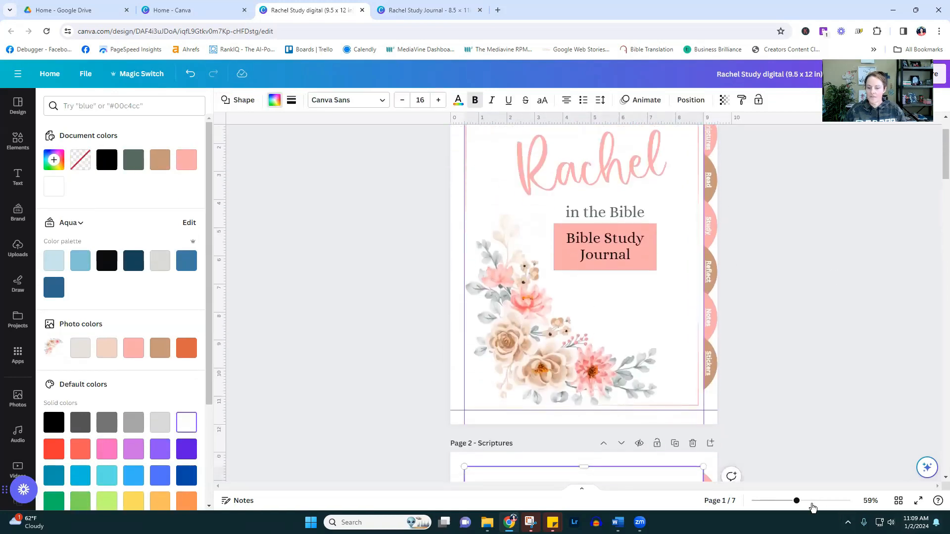
click(899, 501)
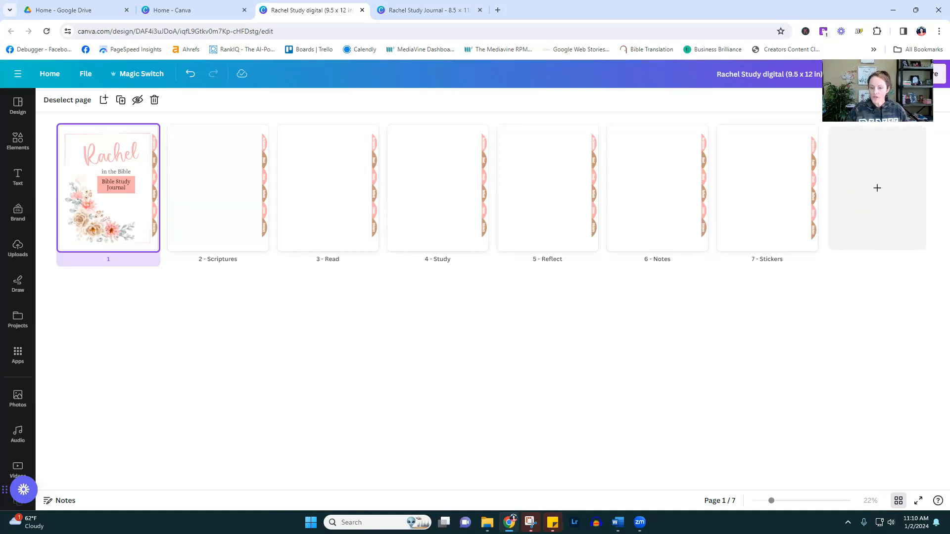
click(899, 500)
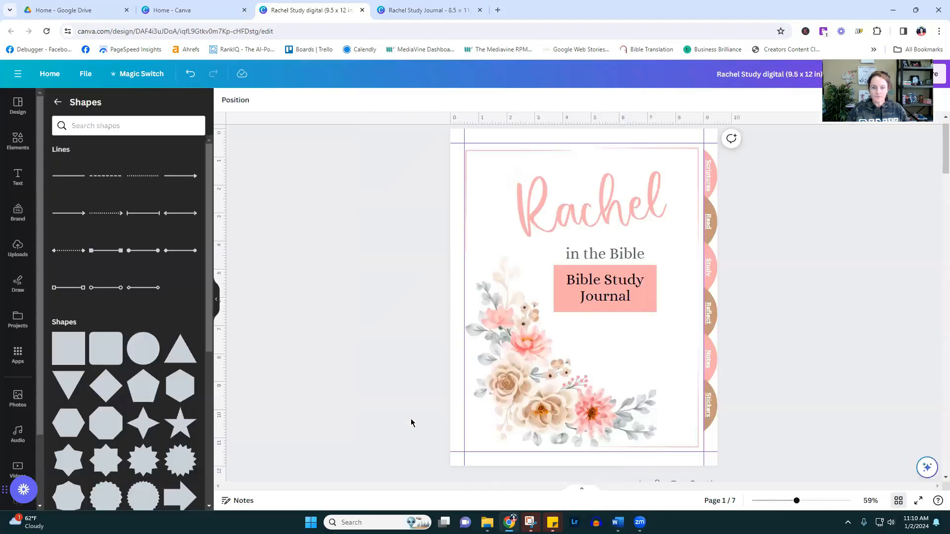
Copy the floral "Rachel" header from page 3 of the Rachel Study Journal 8.5 x 11 design and paste it onto page 2 of the digital design
scroll(806, 242, down, 7)
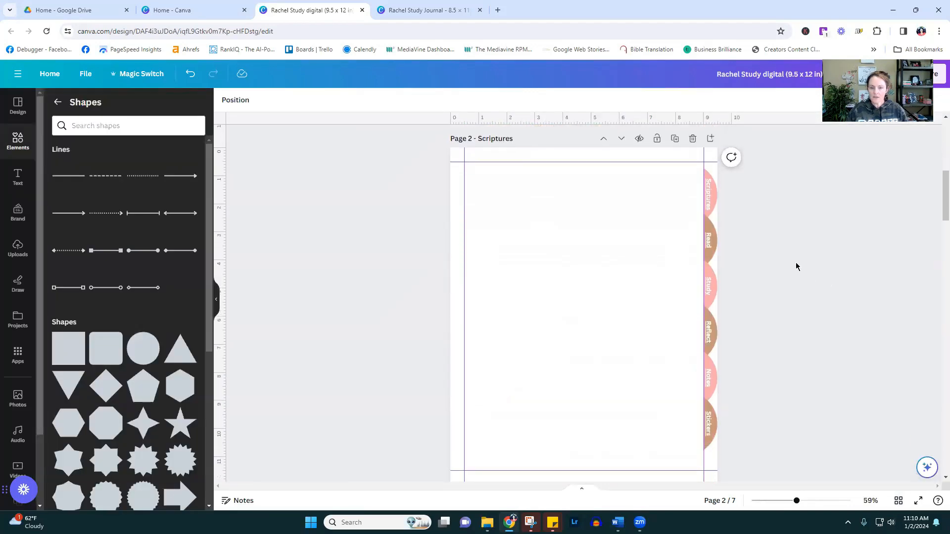
click(431, 7)
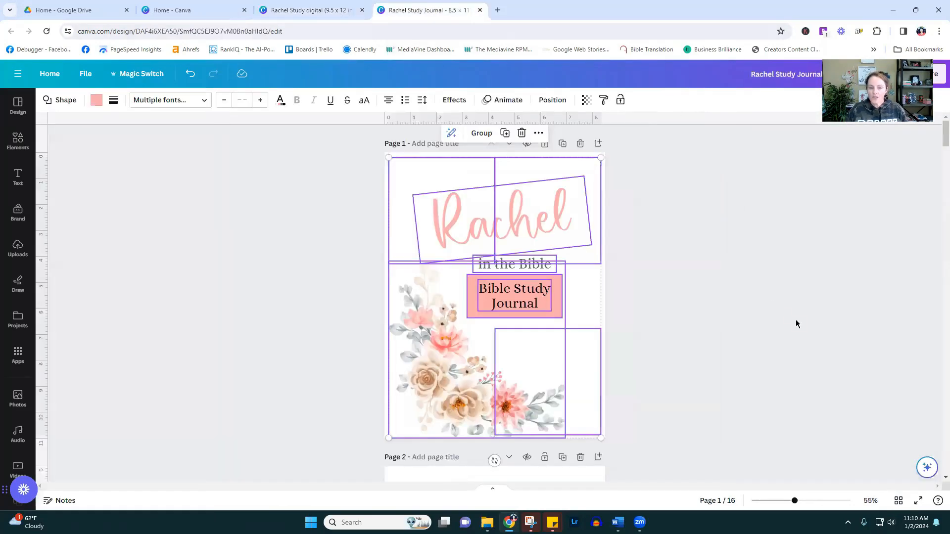
scroll(750, 278, down, 3)
scroll(745, 272, down, 6)
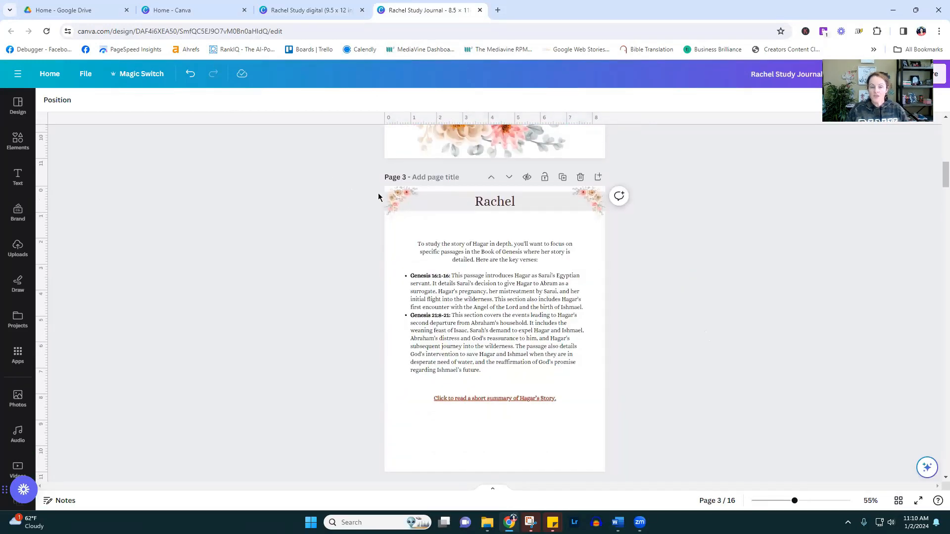
drag(344, 174, 654, 227)
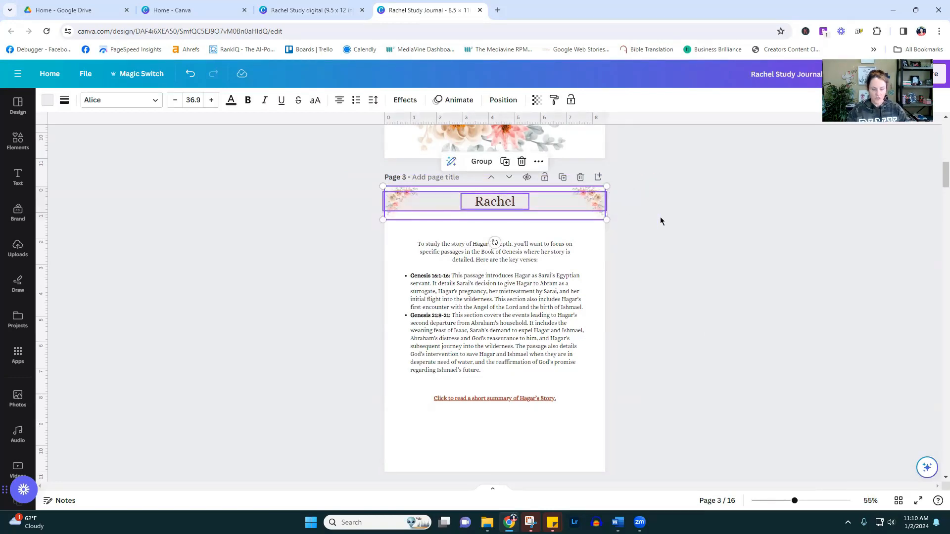
click(313, 10)
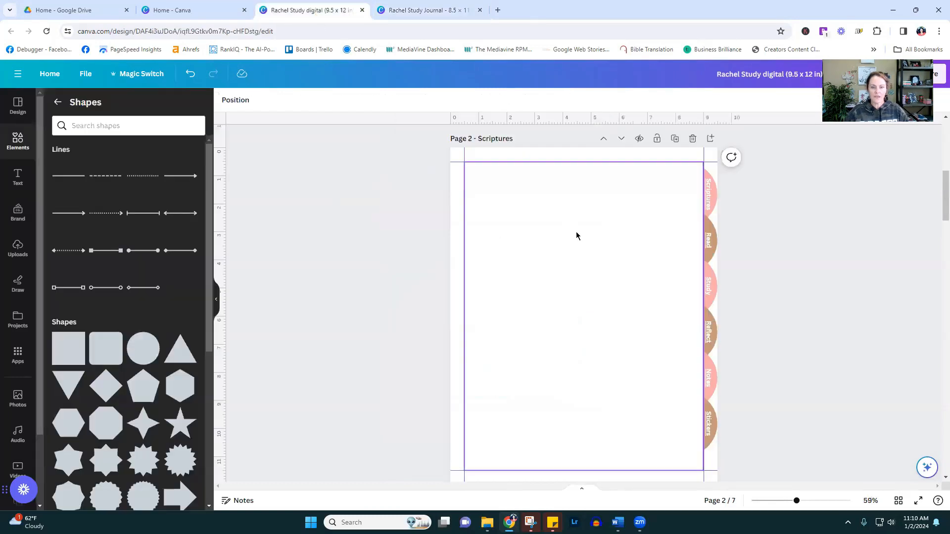
key(ctrl+v)
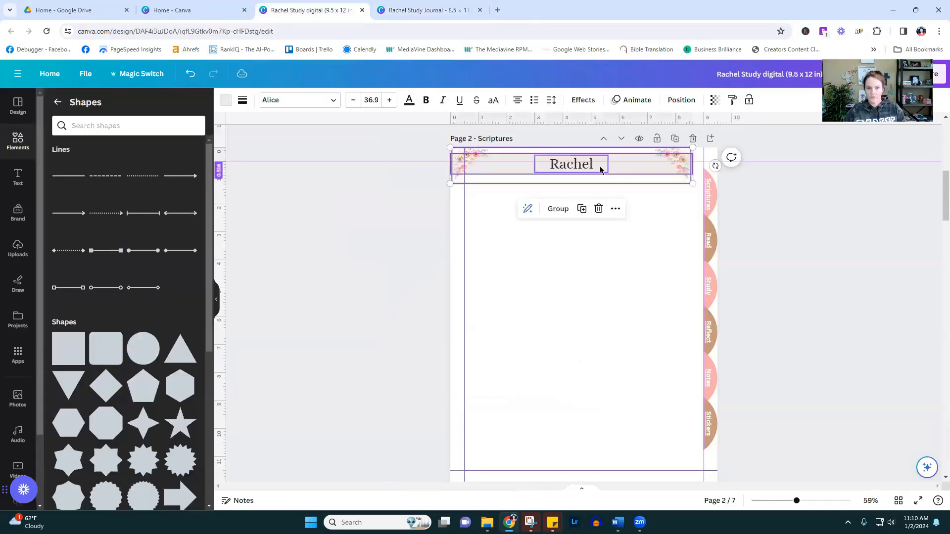
Align the header's floral corners with page 2's margin guides and fit the gray banner between them at 8.5 in wide
click(711, 194)
click(492, 161)
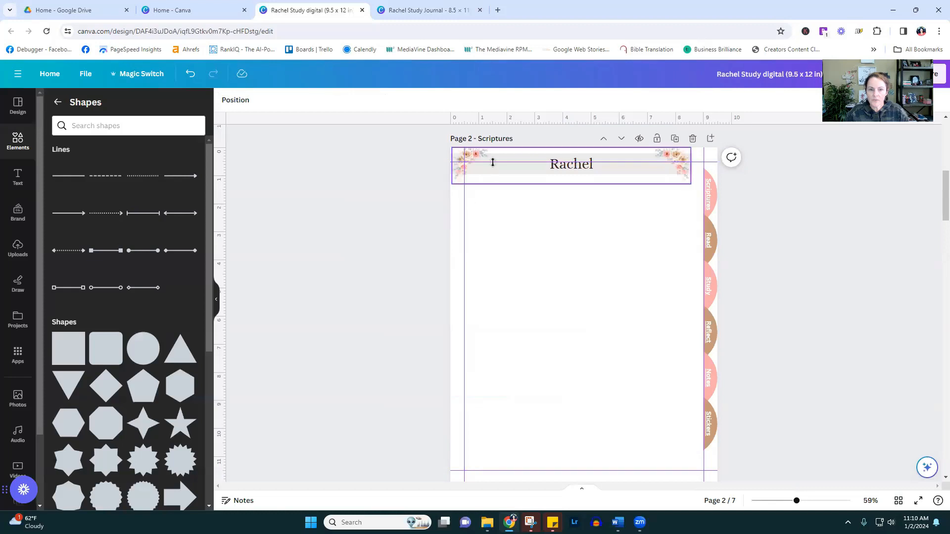
drag(503, 157, 513, 168)
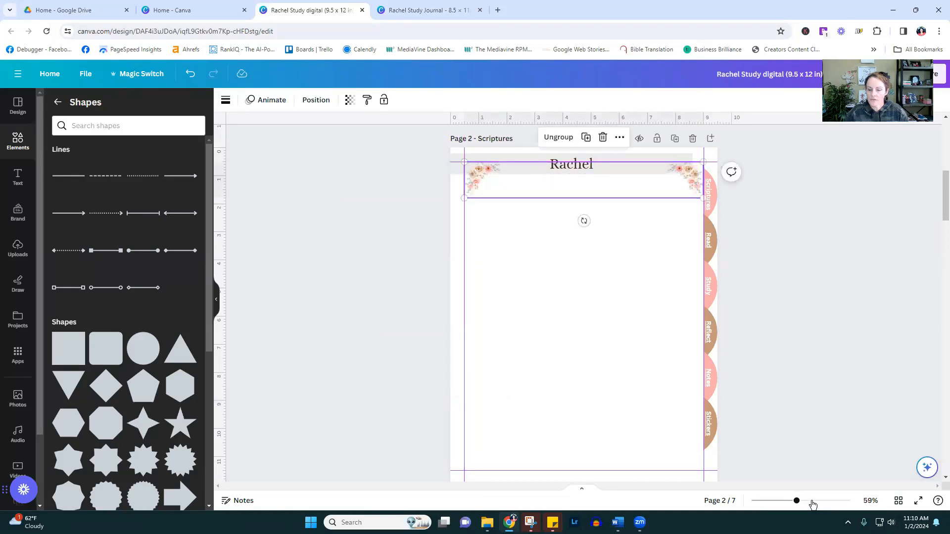
click(811, 501)
click(644, 231)
drag(644, 230, 664, 255)
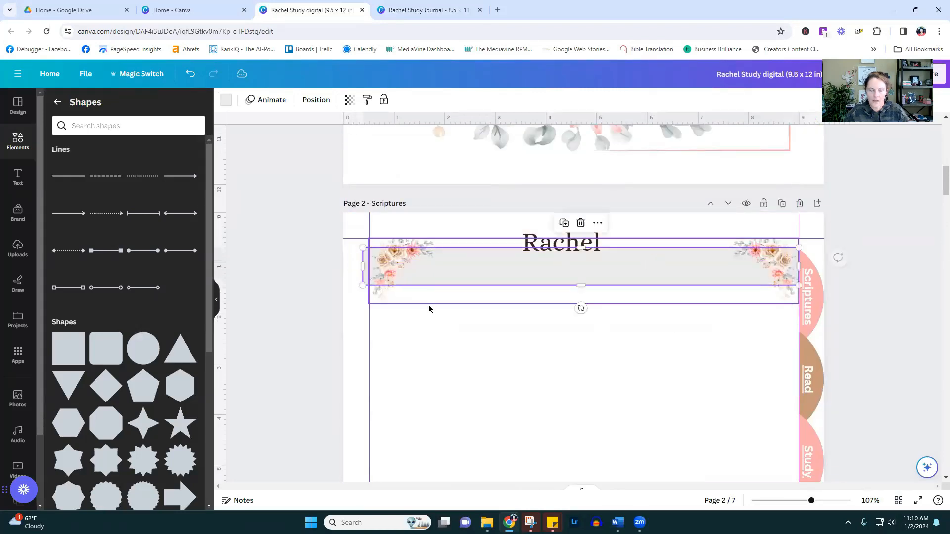
drag(360, 266, 366, 266)
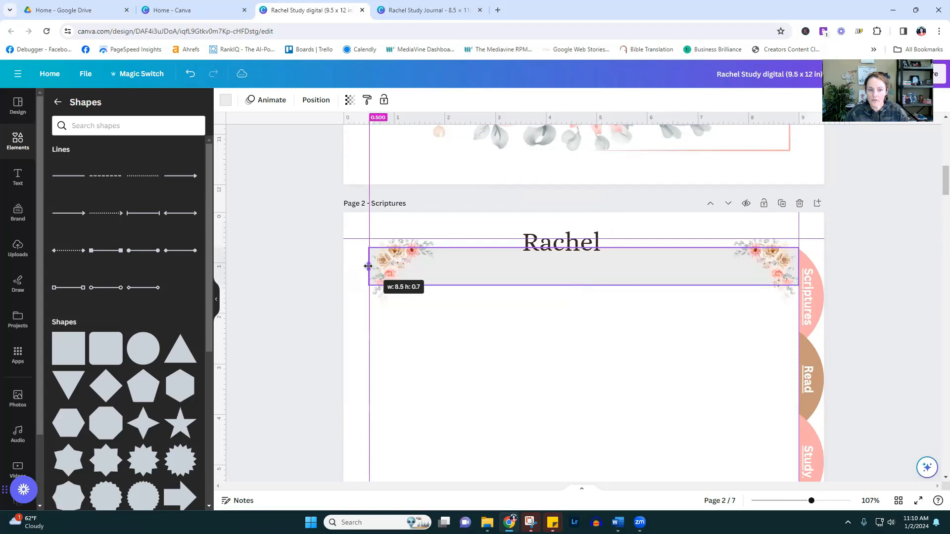
Center the "Rachel" title on the gray header banner of page 2
click(608, 244)
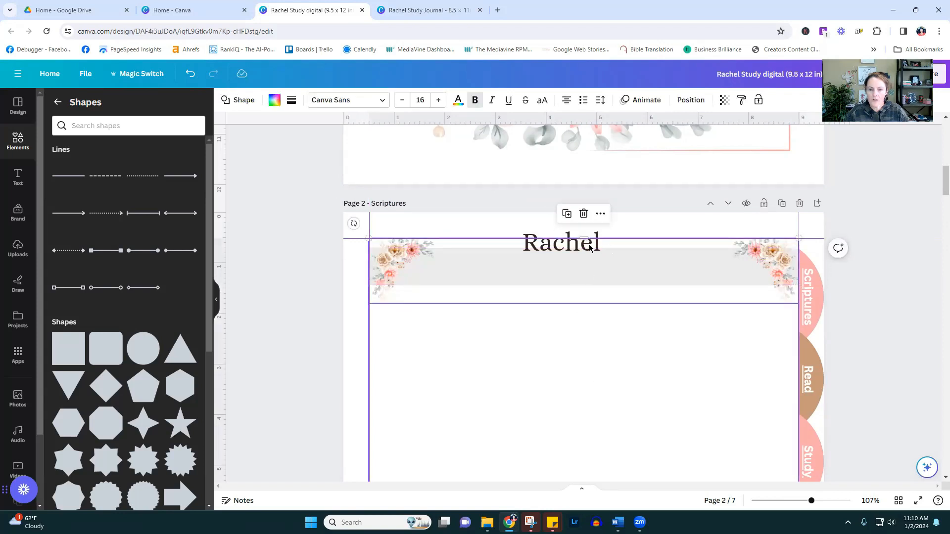
click(596, 240)
drag(600, 234, 622, 258)
click(609, 270)
click(604, 329)
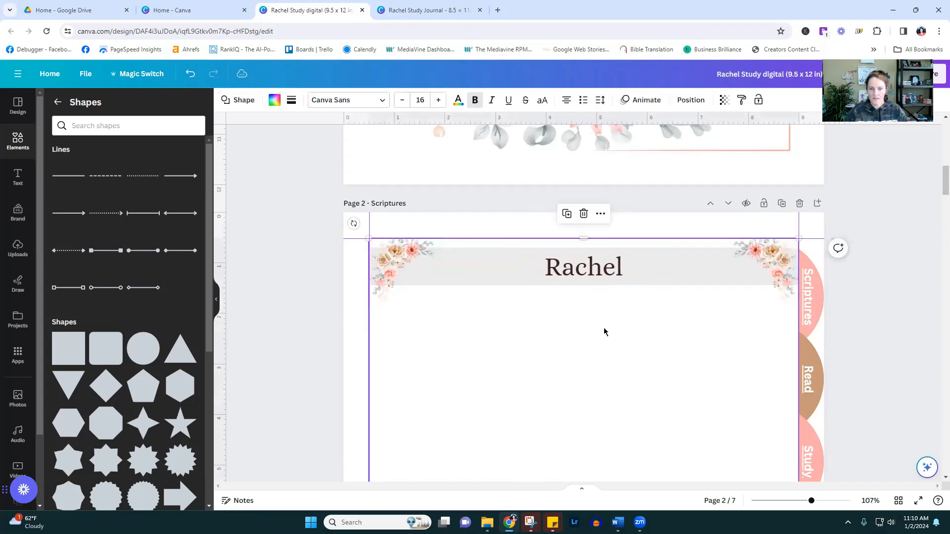
Change the header title on page 2 to "Scriptures"
click(604, 270)
click(582, 270)
double_click(582, 269)
text(Scriptures)
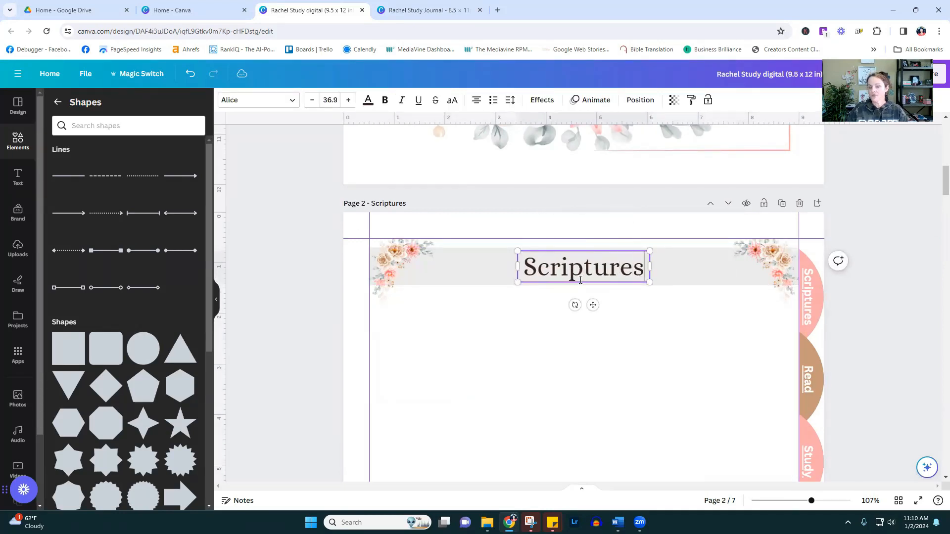
click(866, 341)
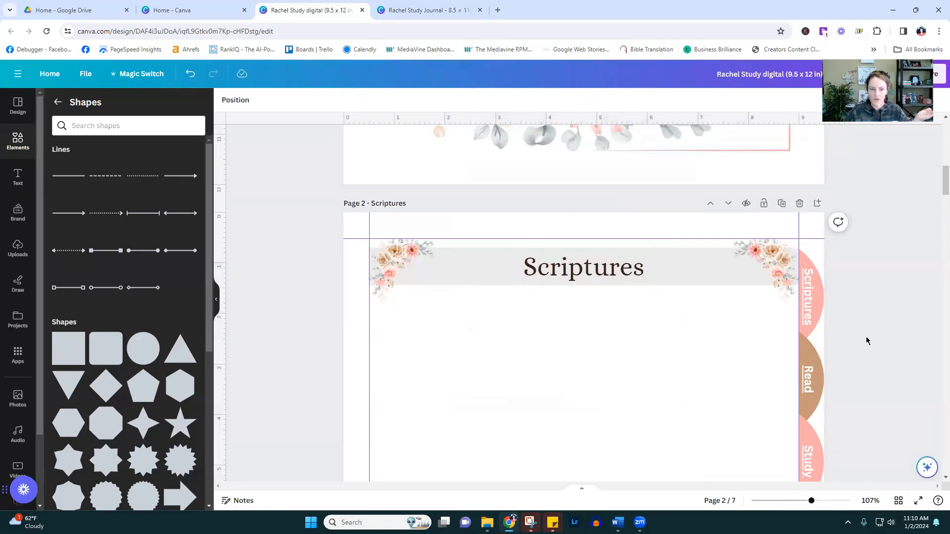
Group the white rectangle with the side tabs on page 2 and select that group separately from the header
drag(292, 237, 699, 284)
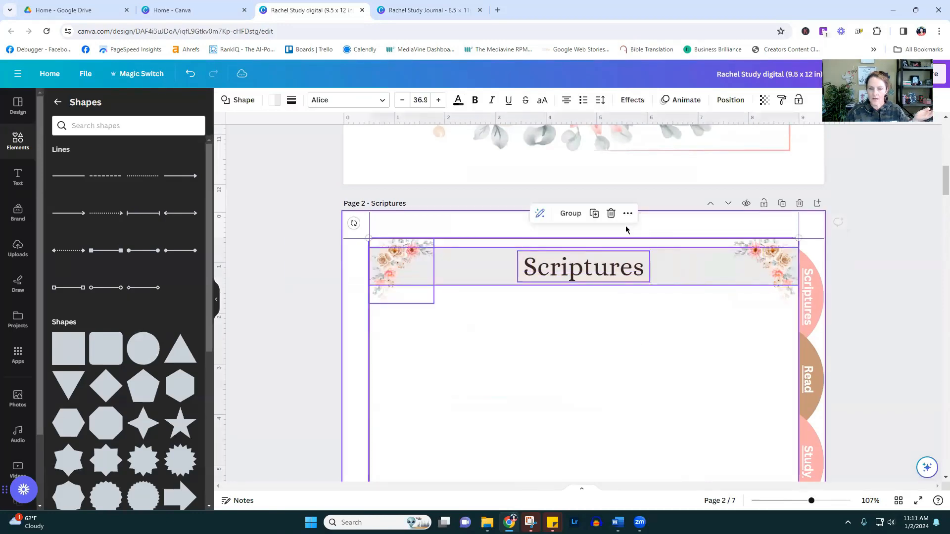
click(511, 225)
drag(376, 221, 766, 253)
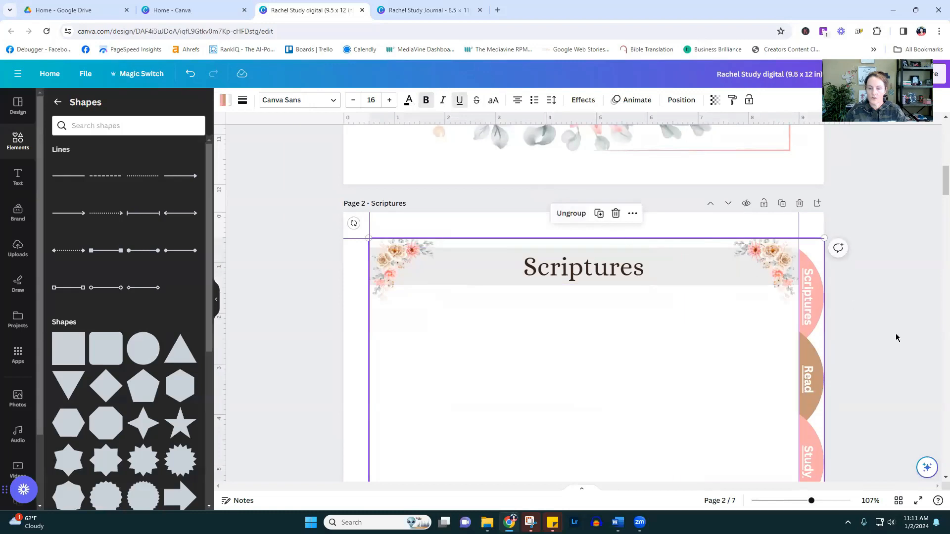
scroll(906, 330, down, 4)
scroll(905, 322, up, 4)
click(720, 244)
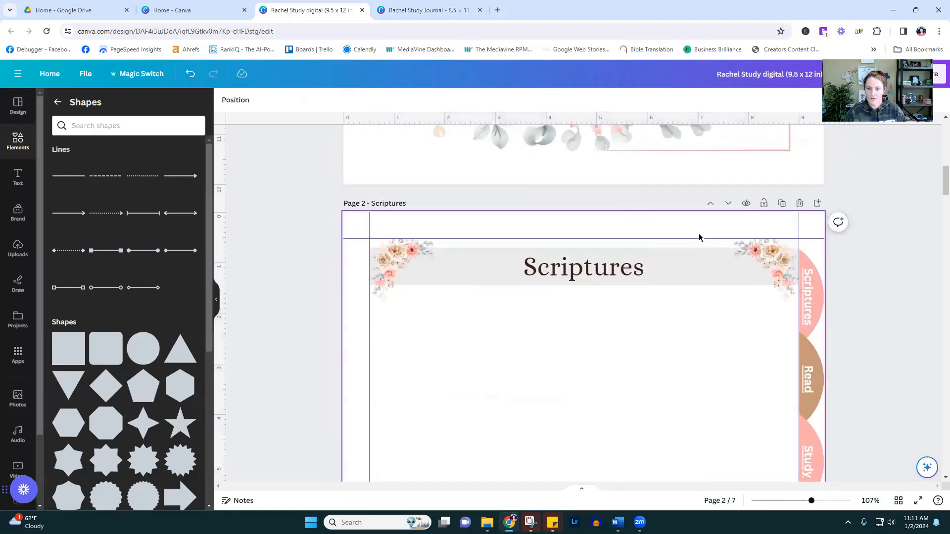
click(699, 238)
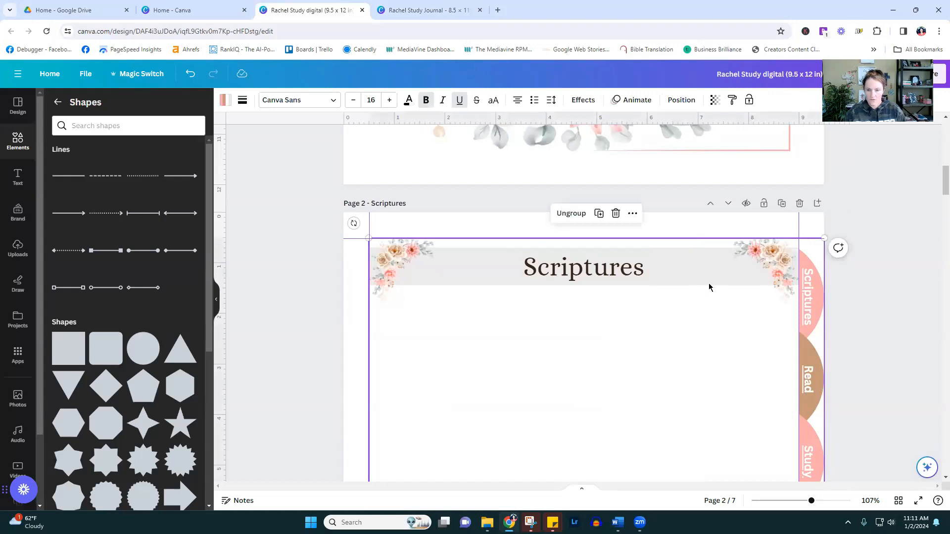
Copy page 2's grouped floral banner and side tabs and paste the group onto pages 3 and 4
scroll(692, 282, down, 10)
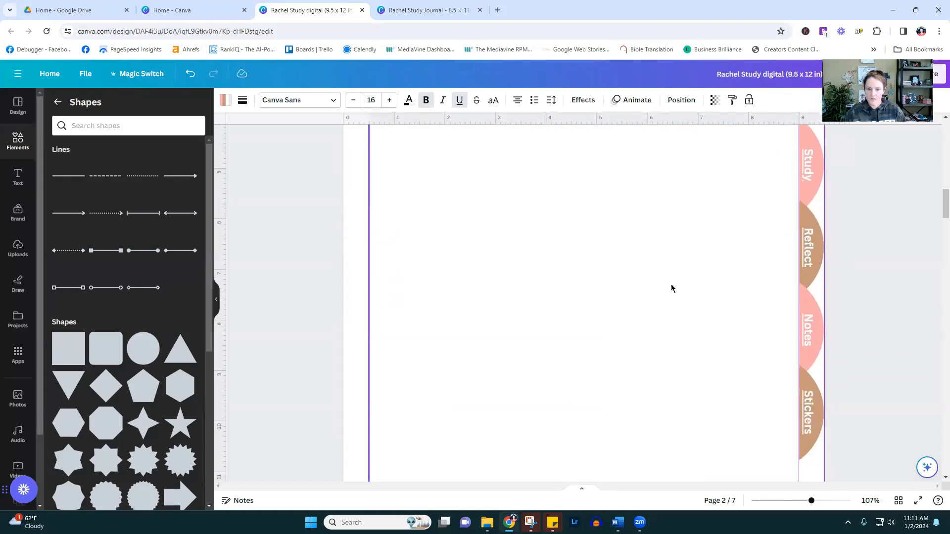
click(610, 314)
scroll(866, 358, down, 10)
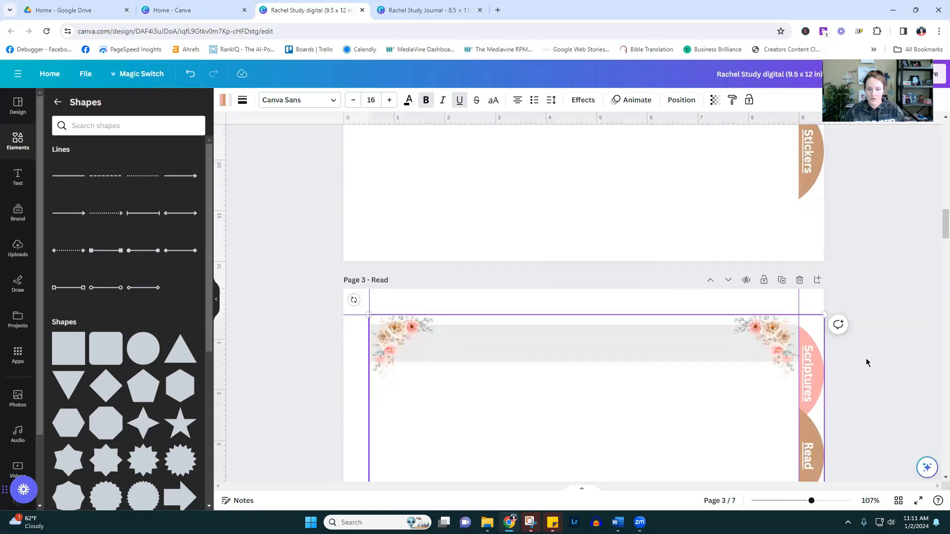
scroll(584, 346, down, 4)
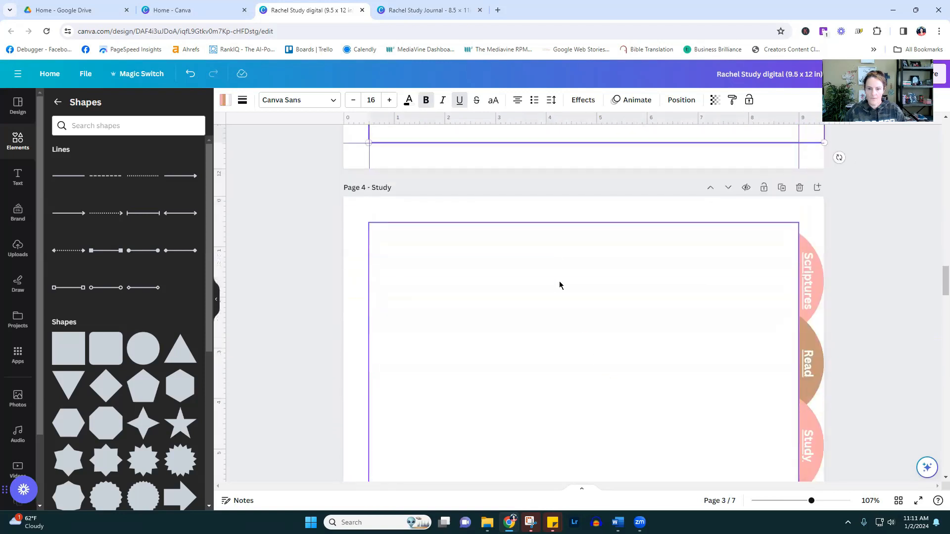
click(563, 214)
click(585, 225)
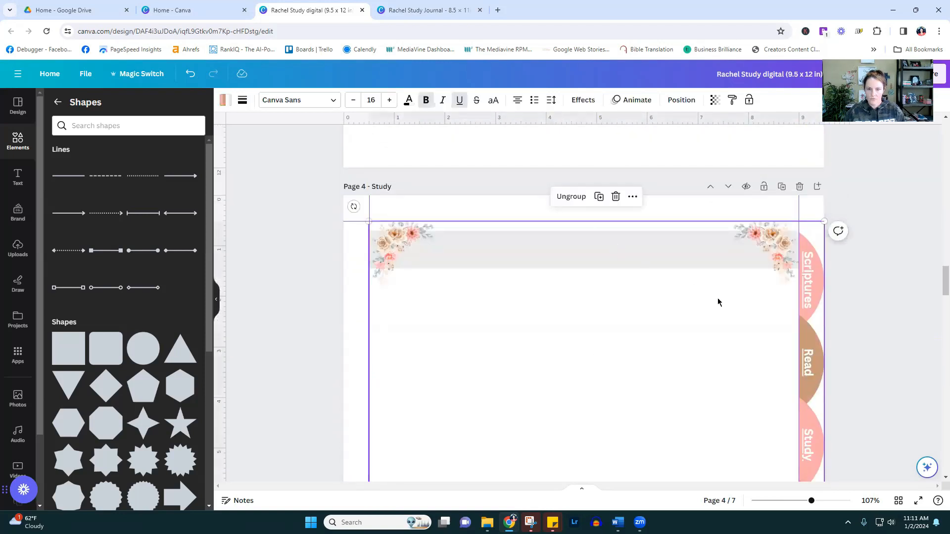
Paste the grouped floral banner and side tabs onto pages 5 and 6
scroll(882, 324, down, 10)
click(575, 204)
click(576, 201)
scroll(606, 413, down, 10)
click(595, 295)
click(596, 295)
scroll(862, 377, down, 5)
scroll(862, 377, down, 4)
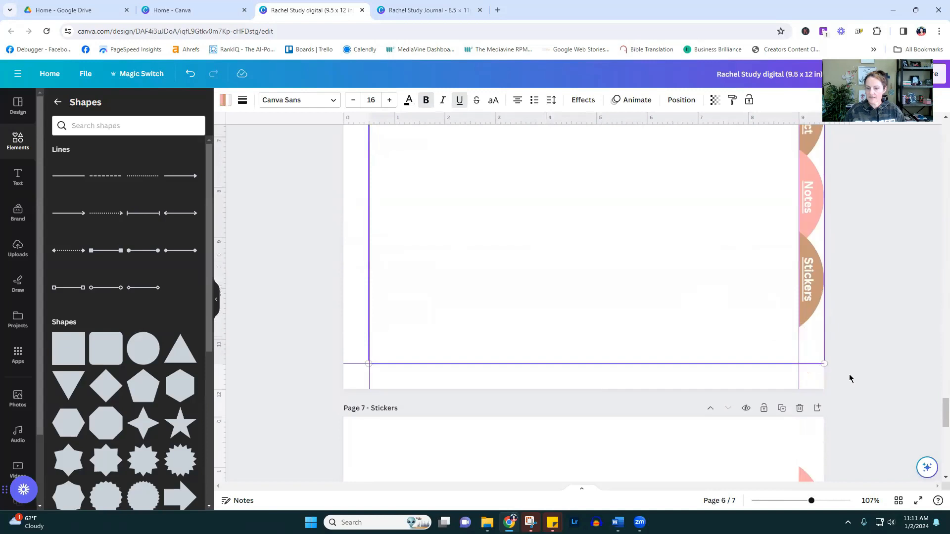
click(575, 430)
click(576, 431)
scroll(647, 394, down, 2)
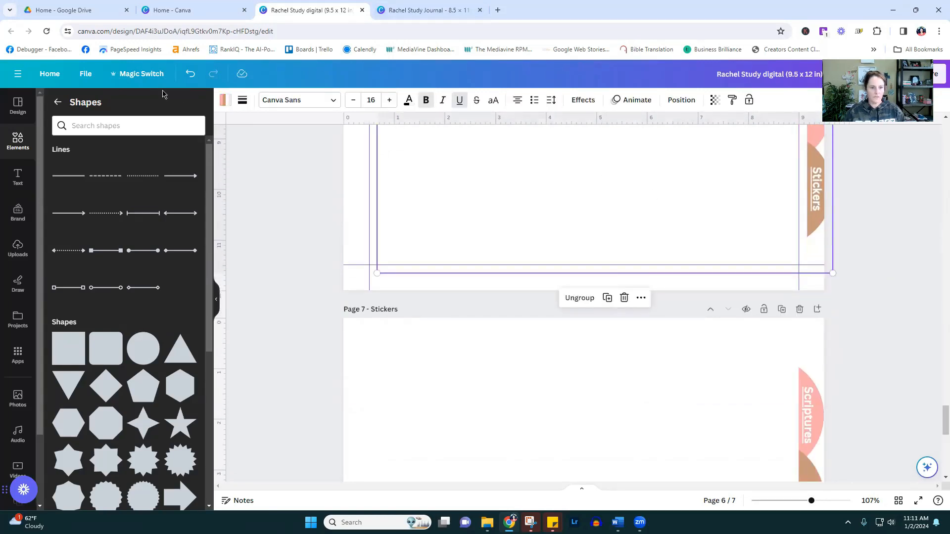
click(189, 74)
Paste the grouped floral banner and side tabs onto page 7, Stickers
scroll(597, 292, up, 3)
scroll(581, 338, down, 6)
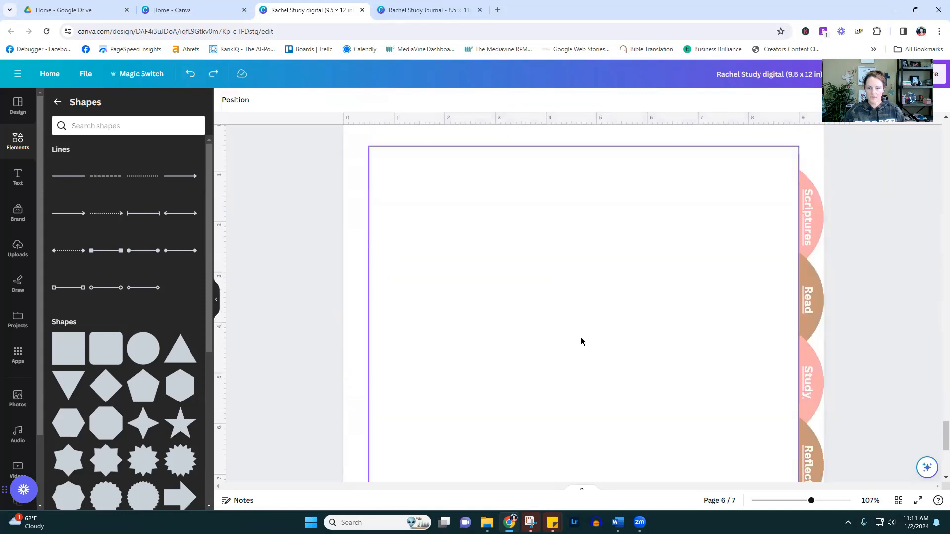
key(ctrl+v)
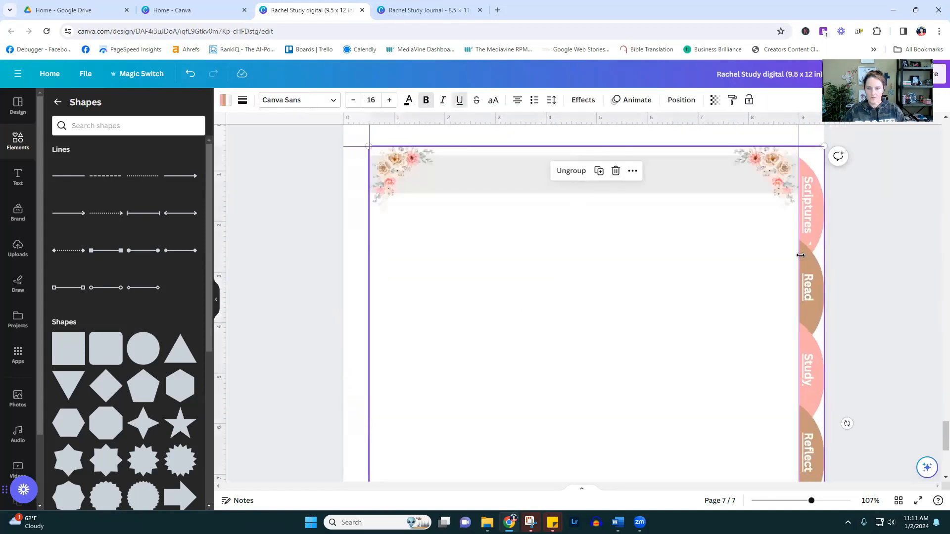
scroll(901, 265, down, 5)
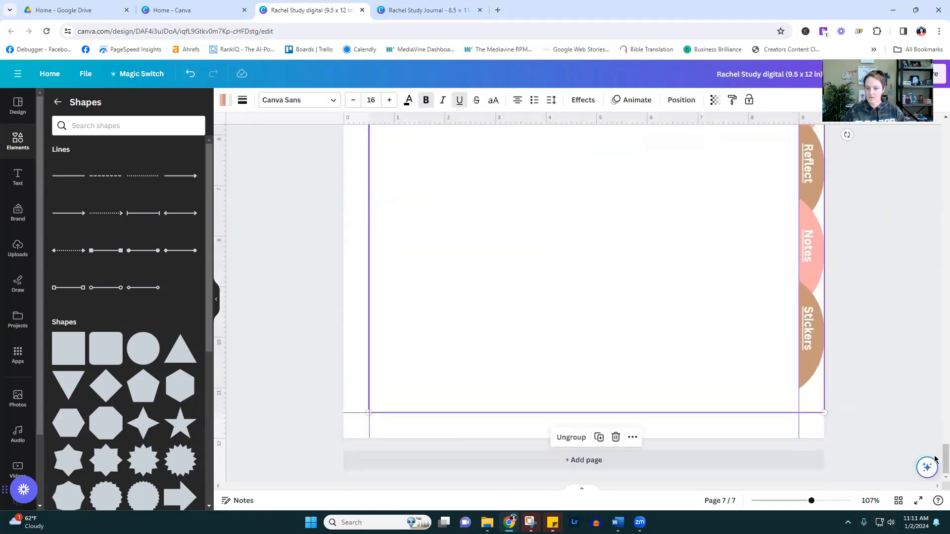
Copy the "Scriptures" title from page 2 and paste it onto the header banner of page 3
drag(944, 460, 944, 178)
click(589, 274)
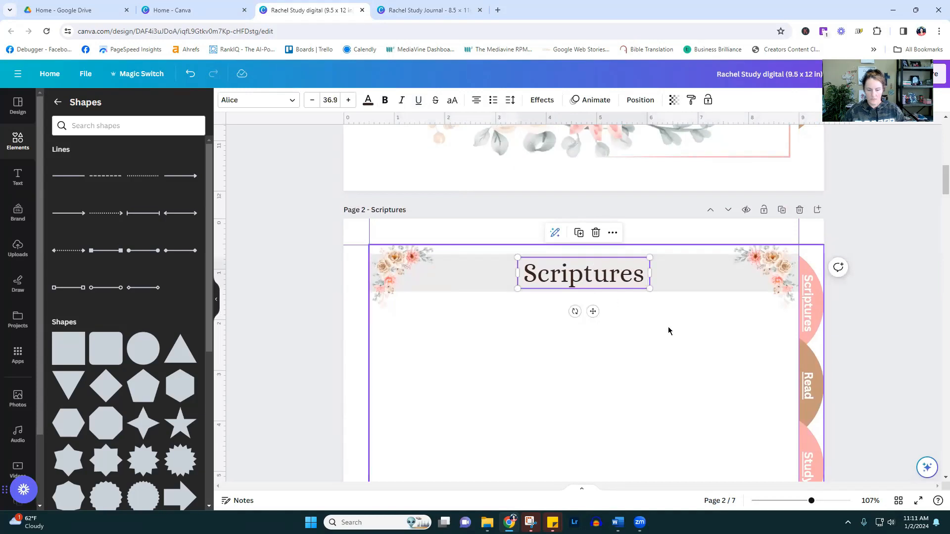
scroll(669, 326, down, 1)
scroll(673, 322, down, 10)
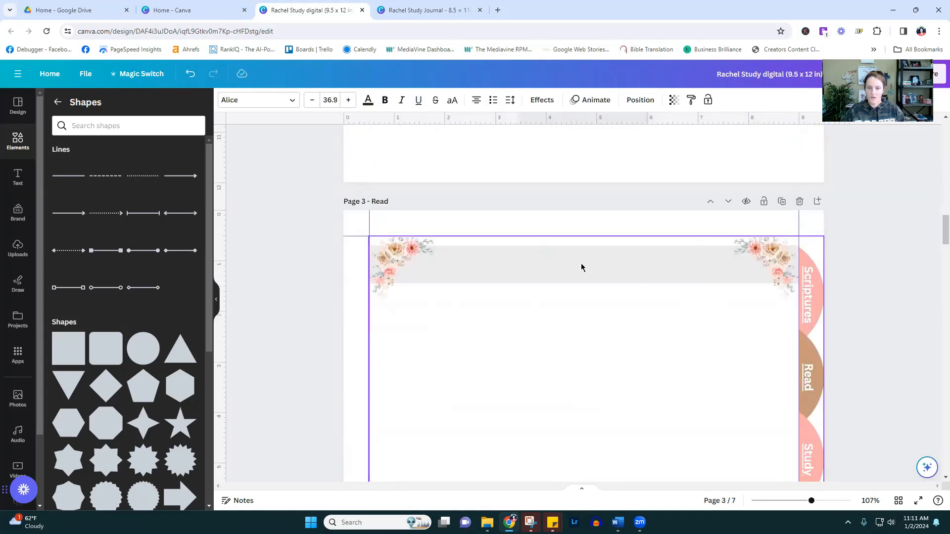
click(581, 267)
click(583, 263)
Paste the copied "Scriptures" title onto the header banners of pages 4 and 5
scroll(606, 342, down, 8)
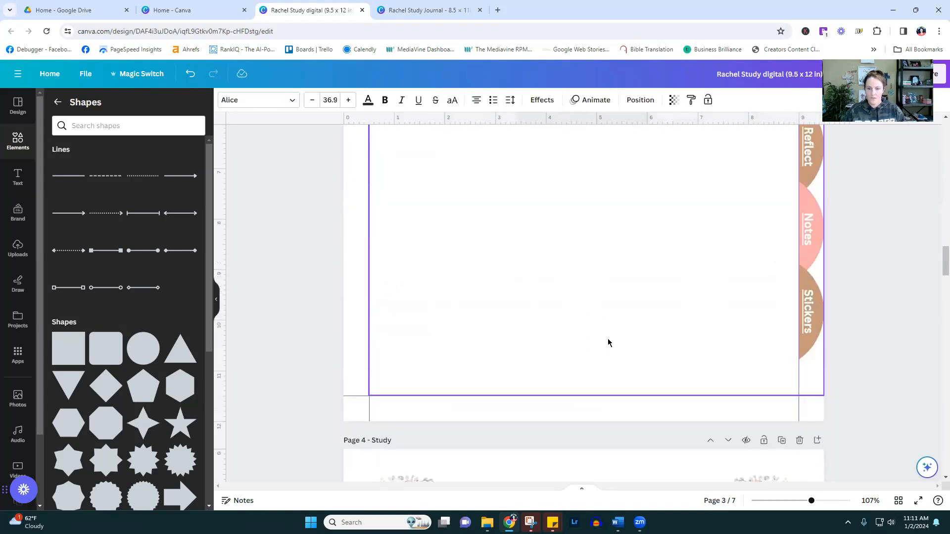
scroll(608, 342, down, 5)
click(573, 260)
click(573, 259)
scroll(608, 326, down, 7)
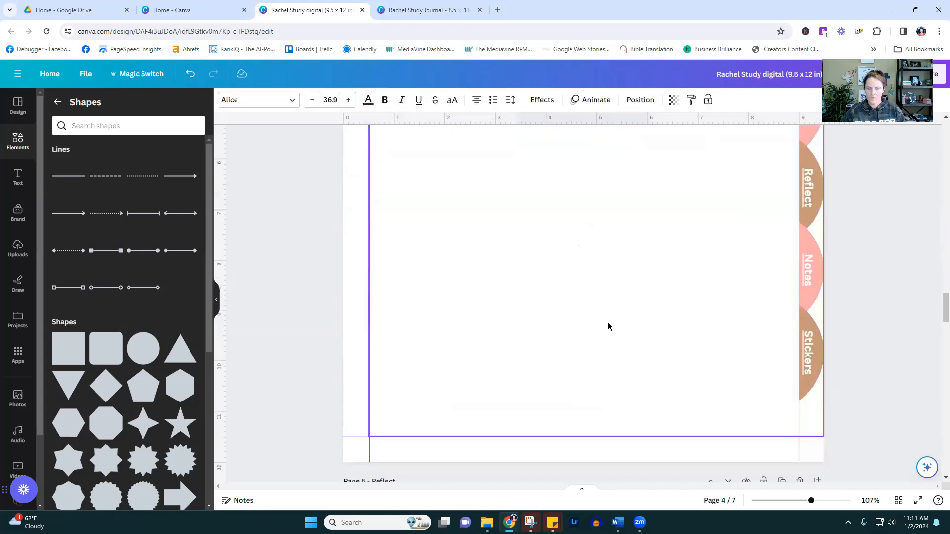
scroll(599, 311, down, 6)
click(591, 256)
click(591, 257)
Paste the copied "Scriptures" title onto the header banners of pages 6 and 7
scroll(616, 333, down, 8)
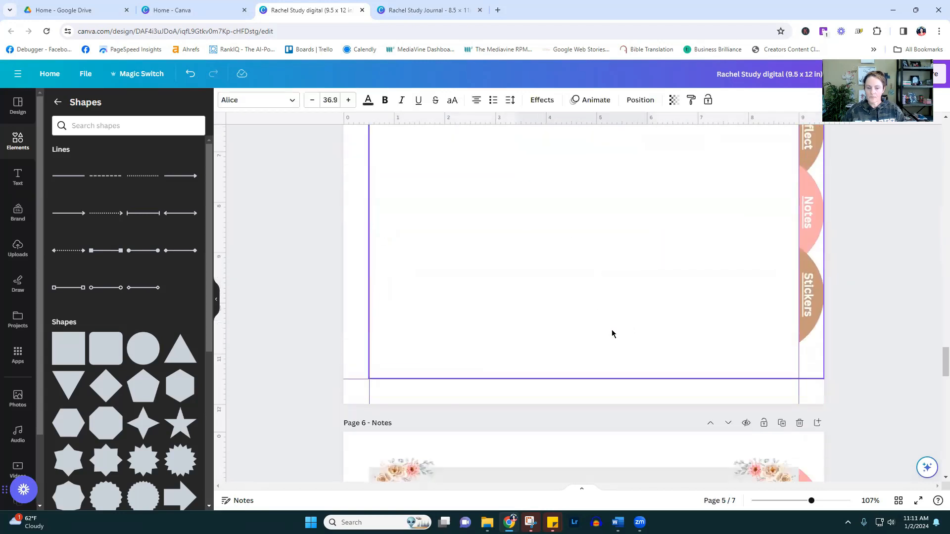
scroll(593, 287, down, 6)
click(583, 236)
click(583, 236)
scroll(602, 298, down, 8)
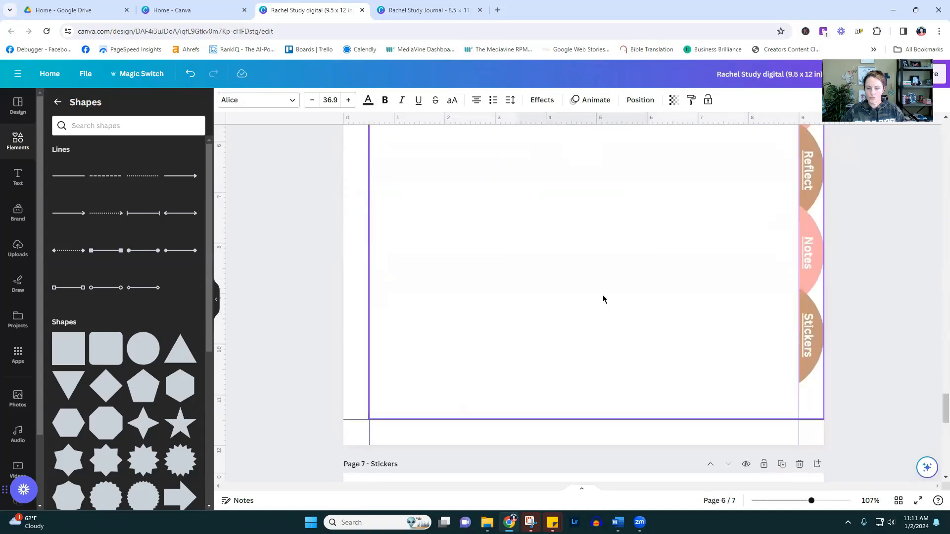
scroll(603, 299, down, 6)
click(572, 238)
click(572, 239)
scroll(616, 314, down, 1)
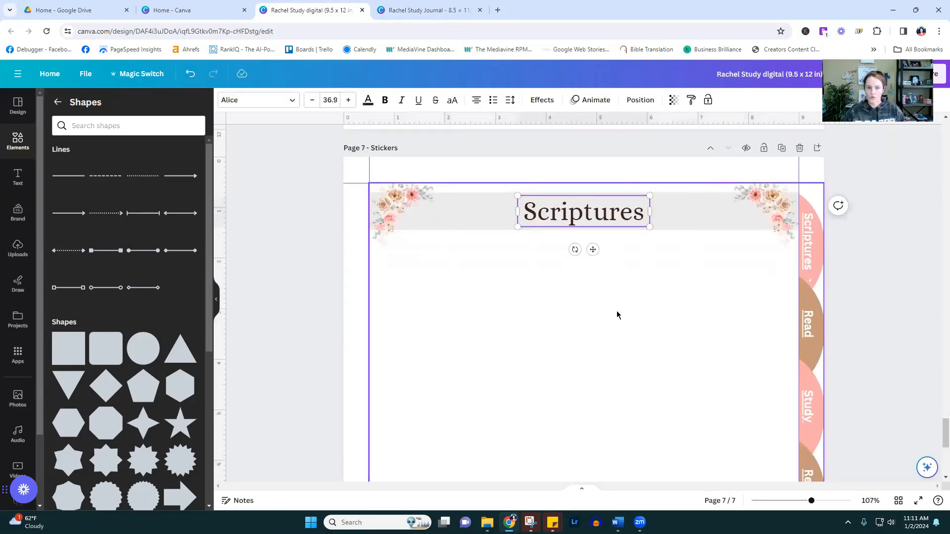
Change the header title on page 7 to "Stickers"
scroll(615, 314, down, 4)
scroll(564, 158, up, 6)
double_click(585, 283)
text(Stickers)
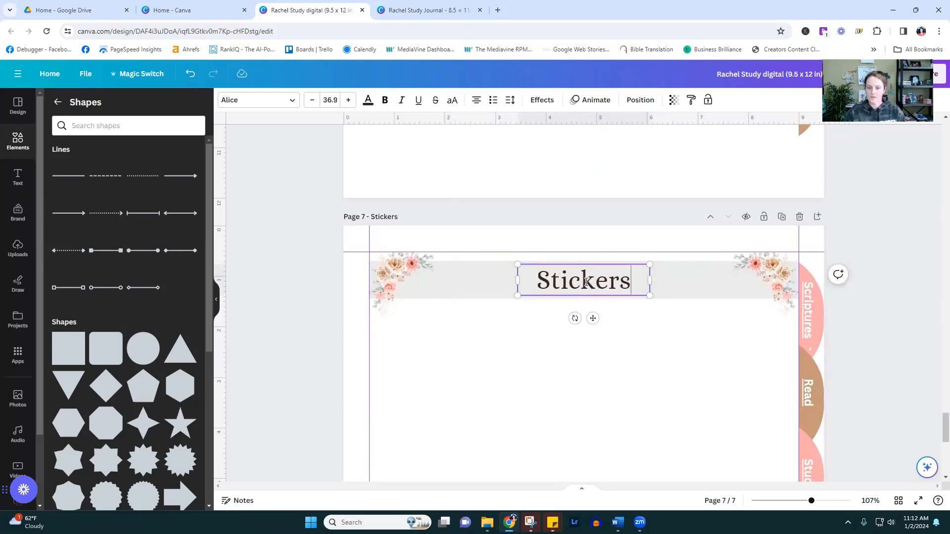
Change the header title on page 6 to "Notes"
scroll(587, 282, up, 10)
click(593, 248)
double_click(597, 249)
text(Notes)
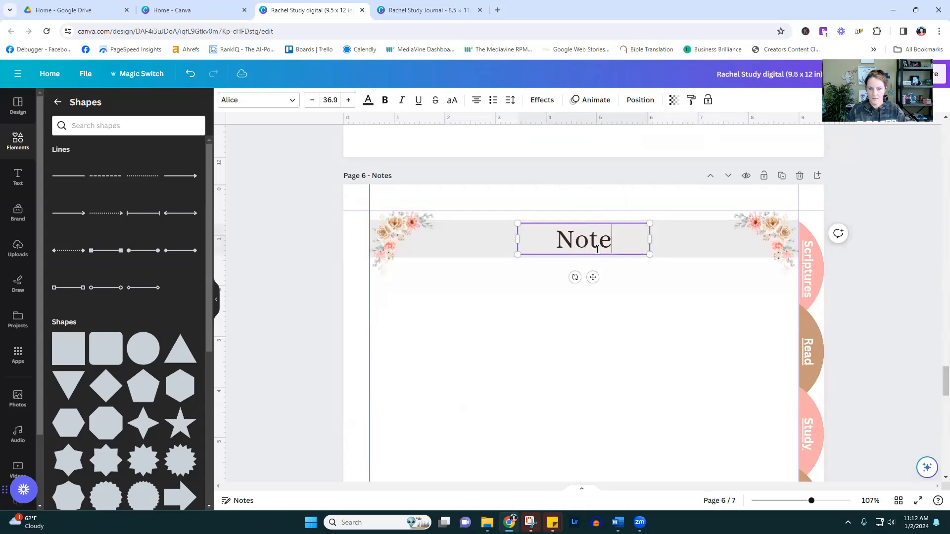
Change the header title on page 5 to "Reflection"
scroll(594, 252, up, 8)
scroll(593, 252, up, 5)
double_click(594, 298)
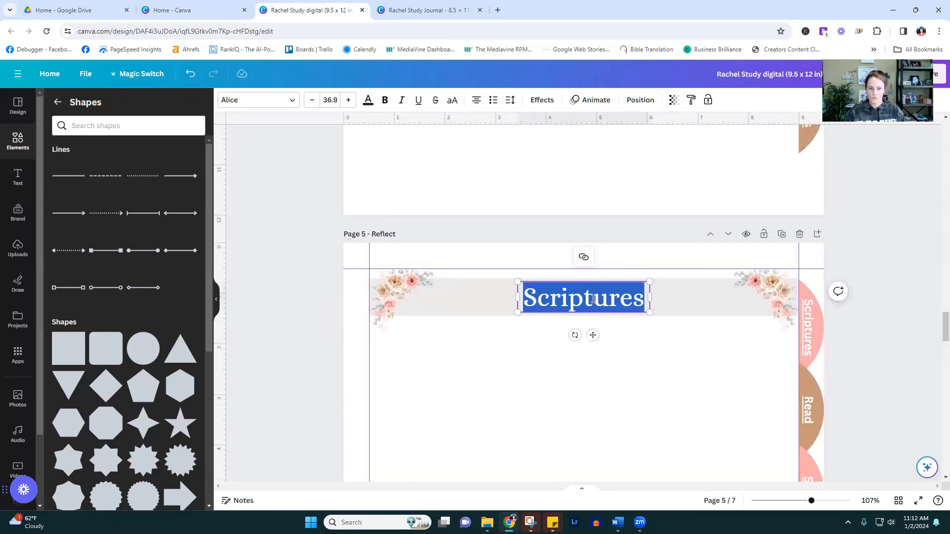
double_click(629, 305)
text(Re)
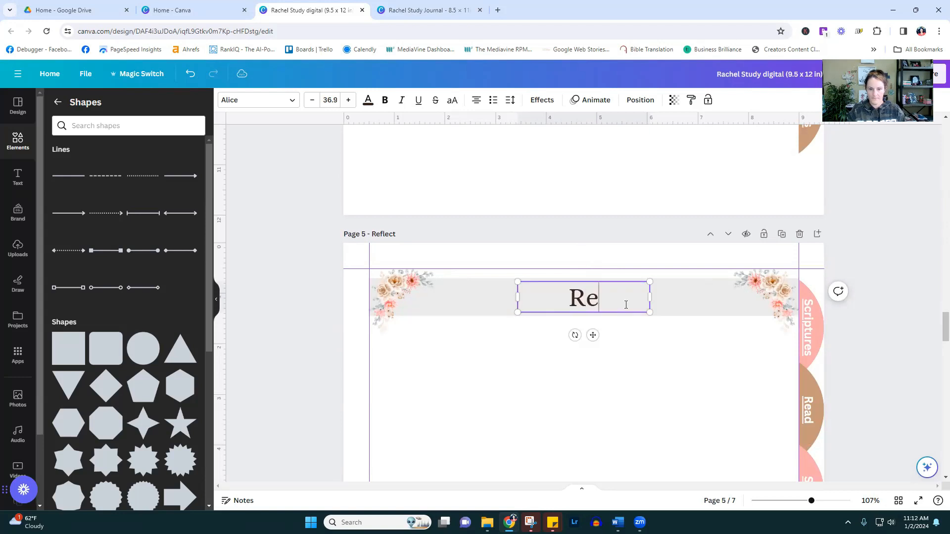
text(flection)
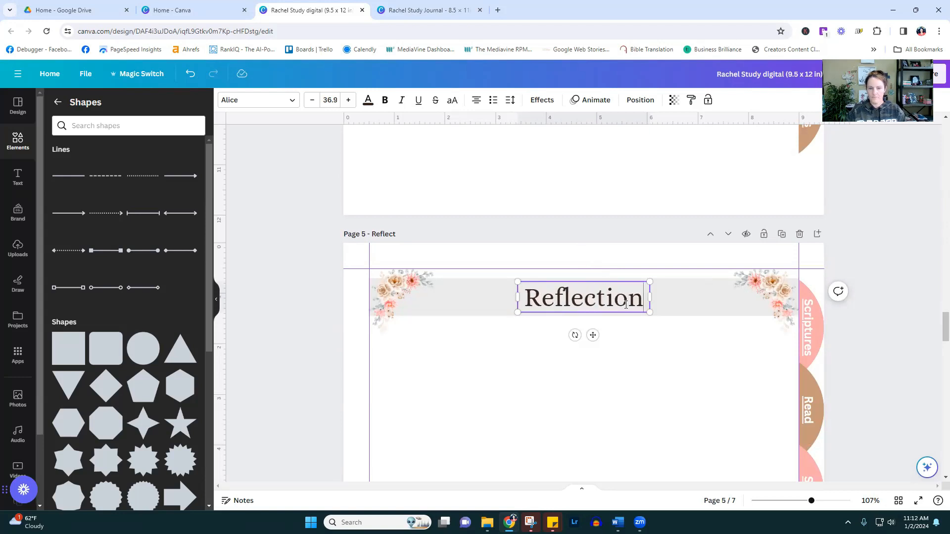
Change the header title on page 4 to "Study Questions", widened to fit one line and centered on the banner
scroll(626, 305, up, 10)
double_click(618, 255)
text(Study Questions)
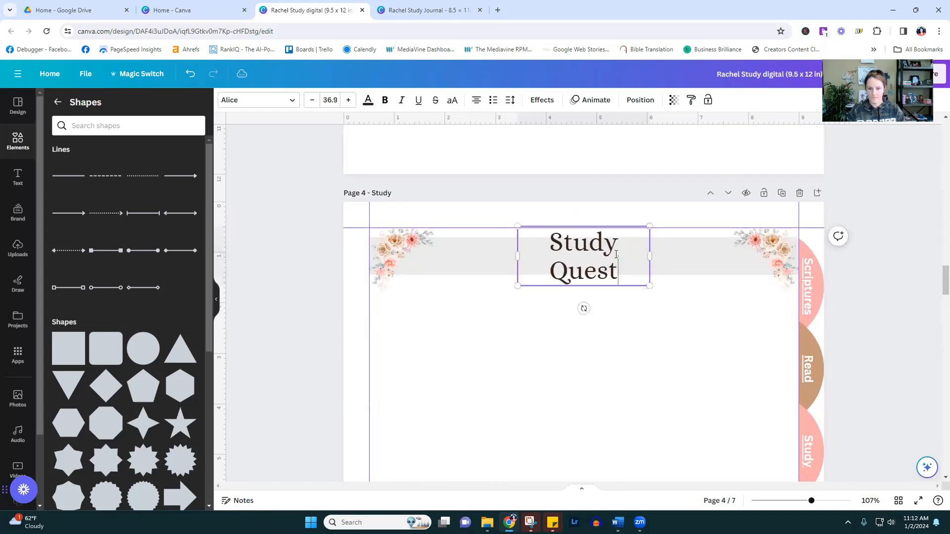
drag(515, 256, 440, 257)
drag(622, 261, 629, 256)
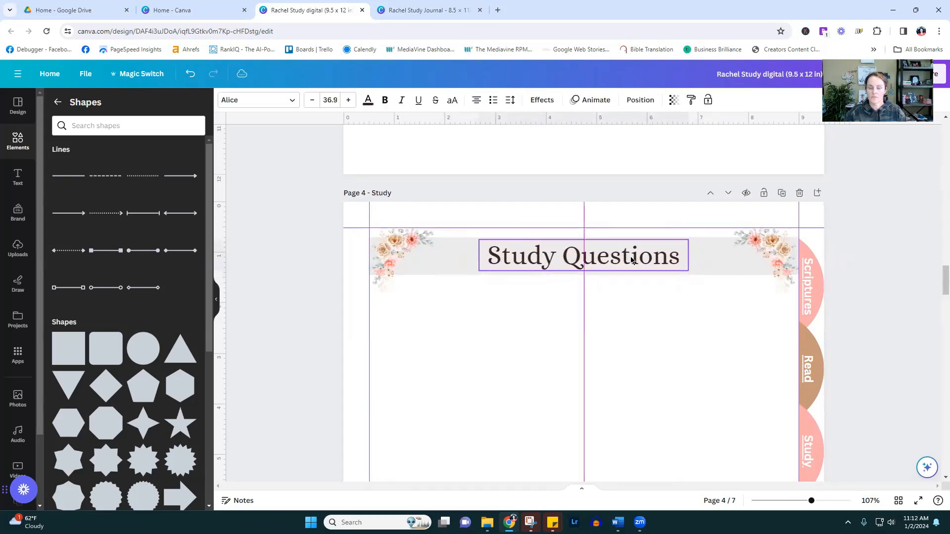
Change the header title on page 3 to "Summary"
scroll(631, 253, up, 10)
double_click(602, 168)
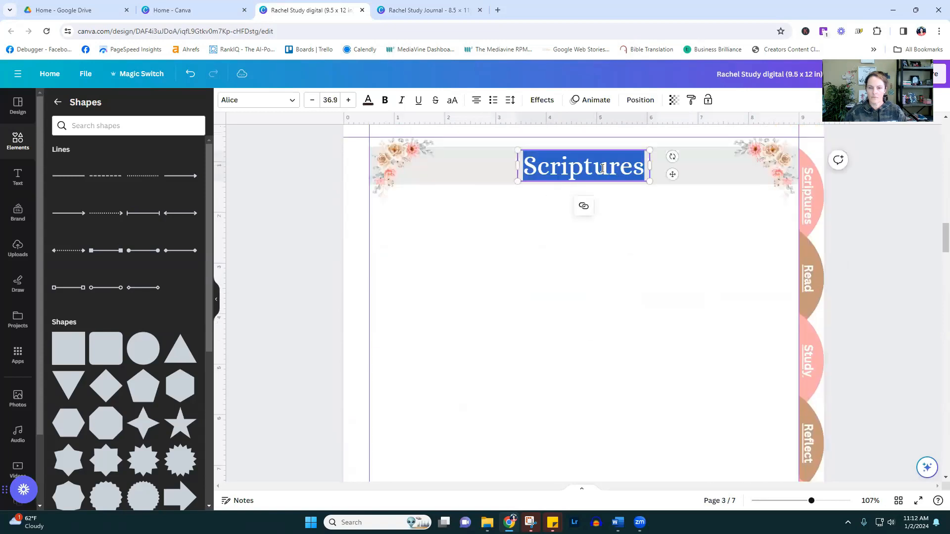
text(Summary)
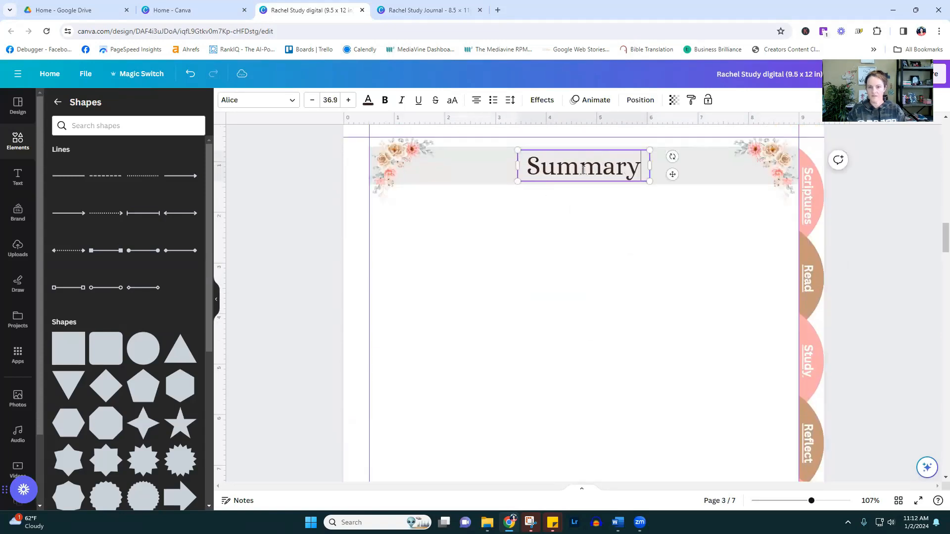
click(830, 468)
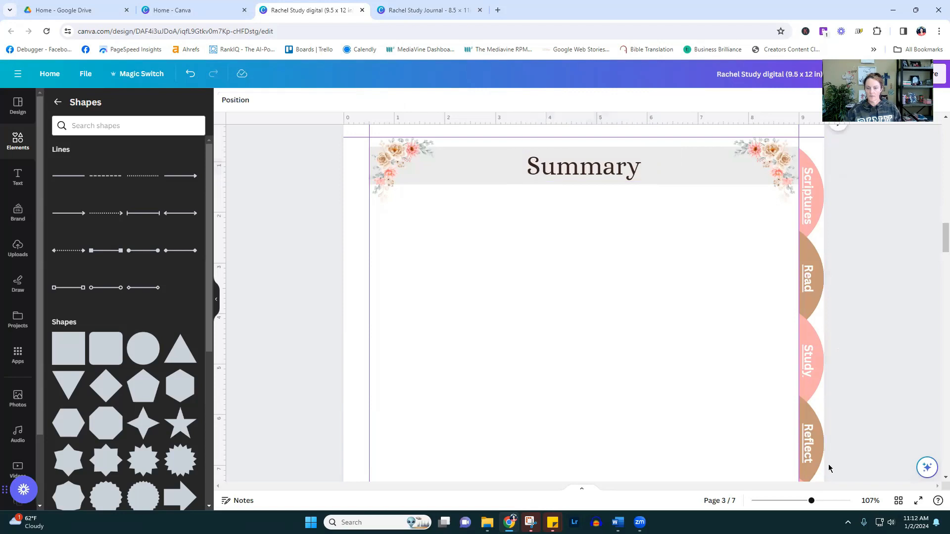
Copy the intro paragraph, Genesis passage list and summary link from page 3 of the 8.5 × 11 Rachel Study Journal design
click(898, 501)
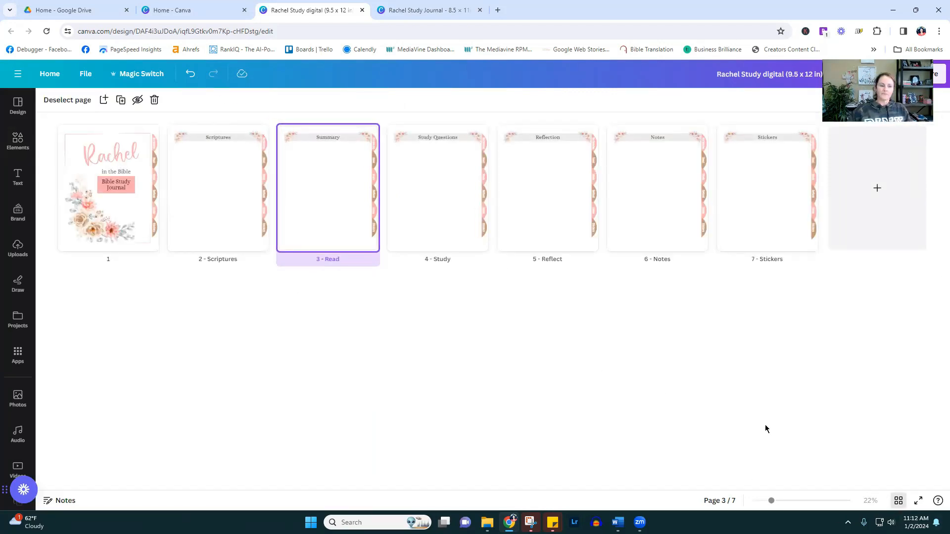
click(180, 198)
click(898, 501)
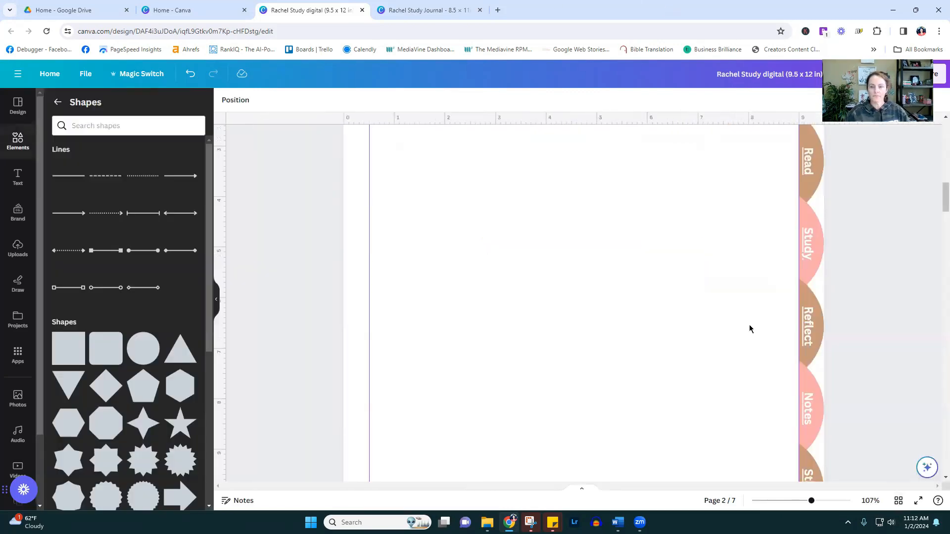
click(789, 501)
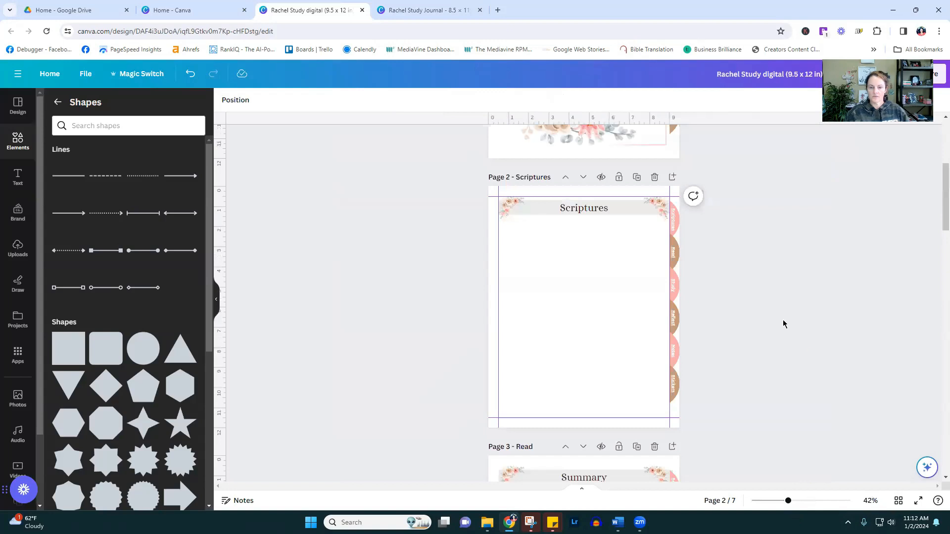
scroll(782, 319, up, 2)
click(430, 10)
scroll(735, 256, up, 1)
click(667, 310)
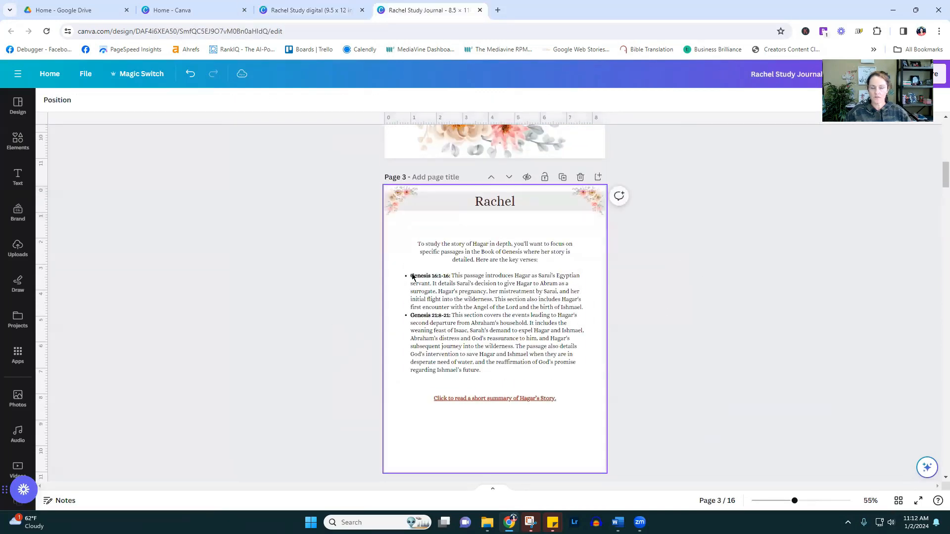
drag(333, 247, 644, 408)
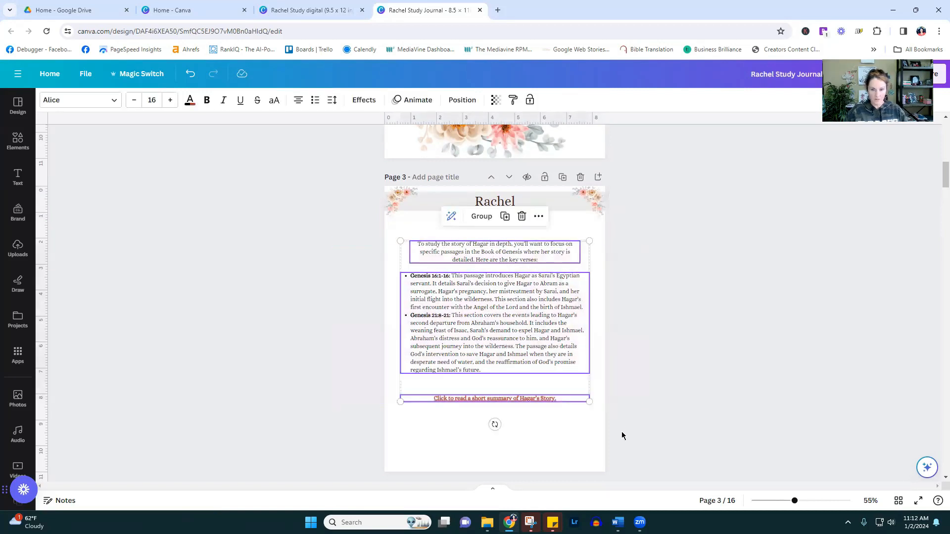
Paste the copied text blocks onto page 2 of the Rachel Study digital design and position them beneath the Scriptures header
click(303, 10)
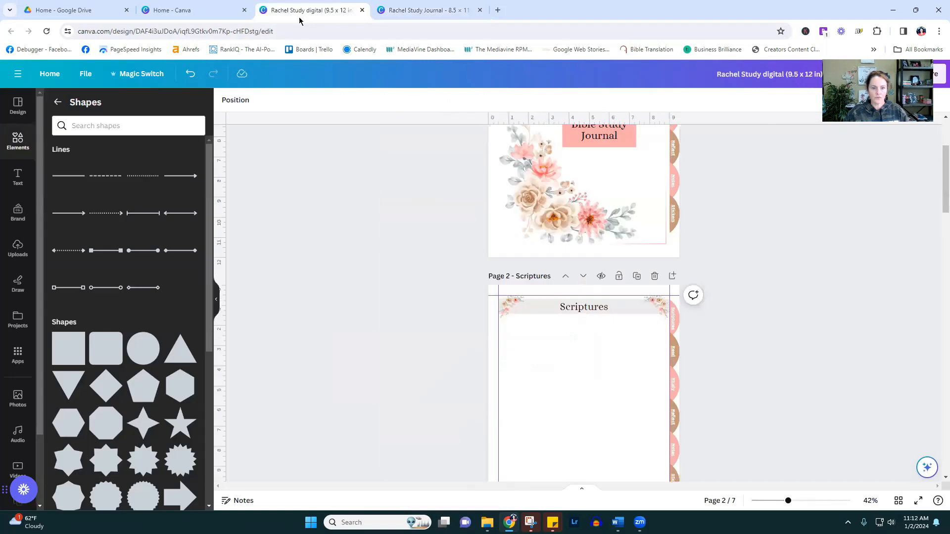
key(ctrl+v)
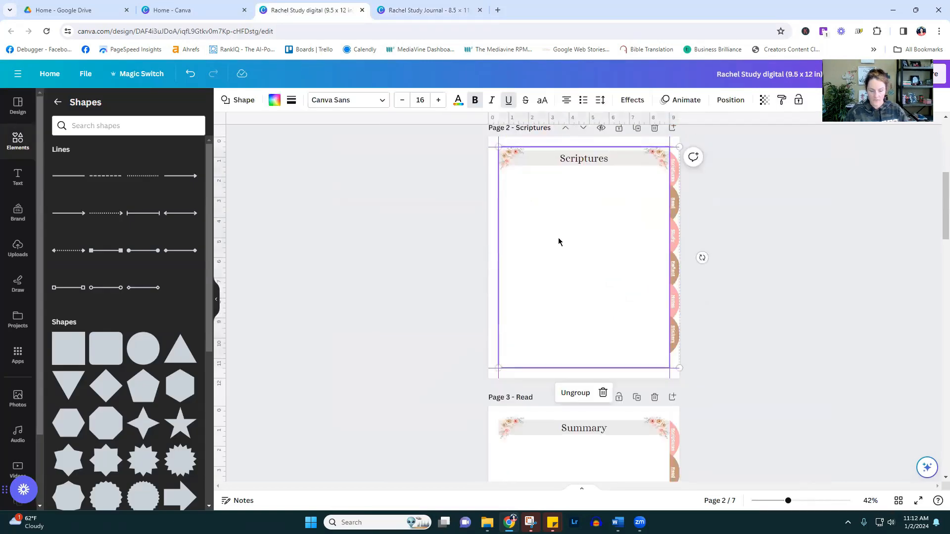
drag(584, 255, 595, 257)
scroll(589, 327, down, 5)
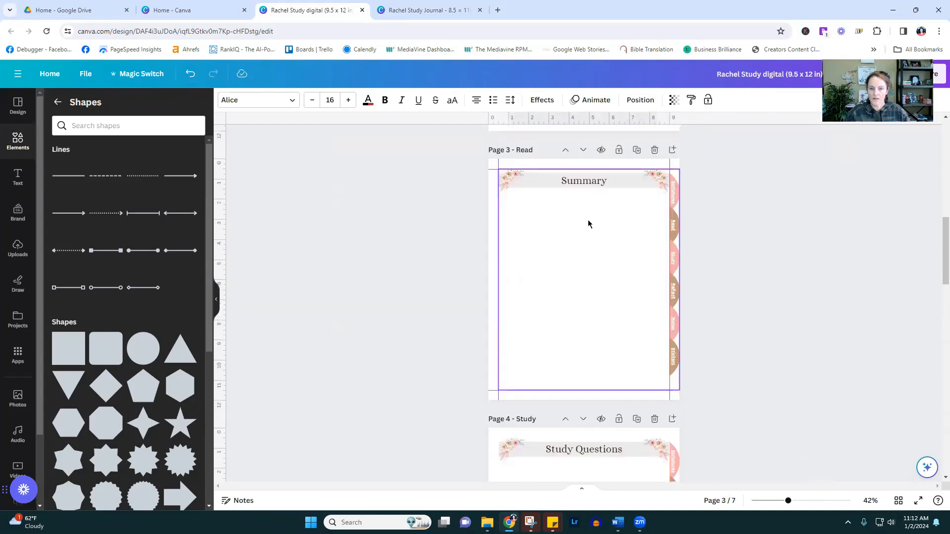
scroll(786, 282, up, 5)
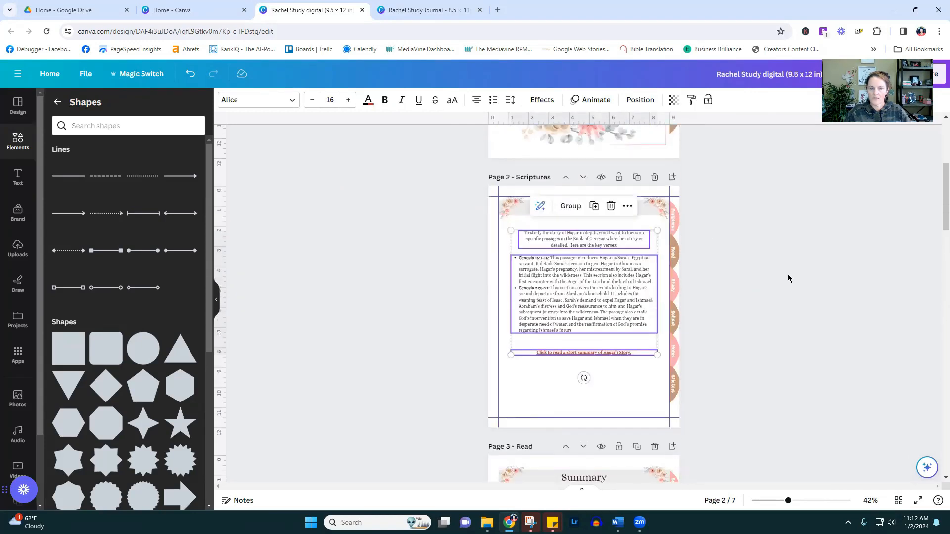
Examine the Rachel Study Journal design's Overview page and its page thumbnails to see how the content sections are divided
click(780, 270)
scroll(780, 267, down, 5)
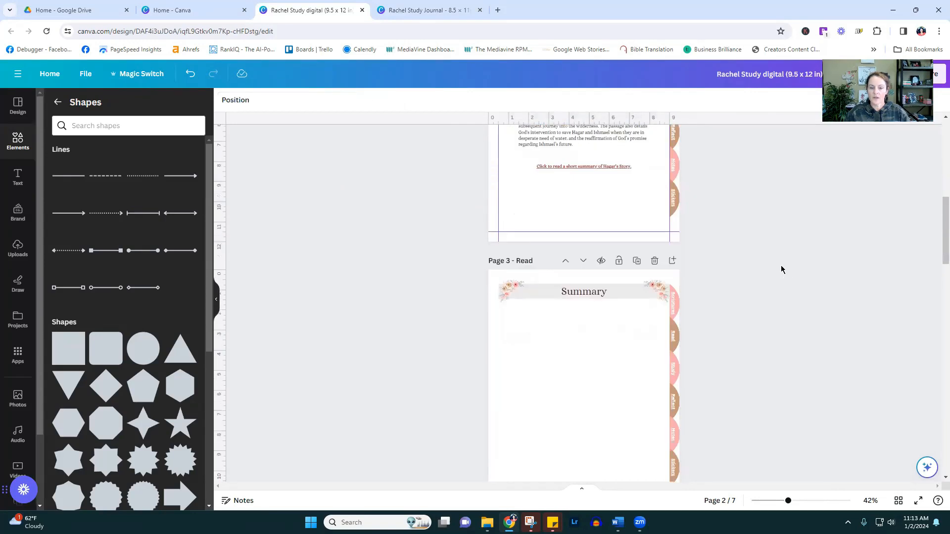
click(536, 370)
click(425, 10)
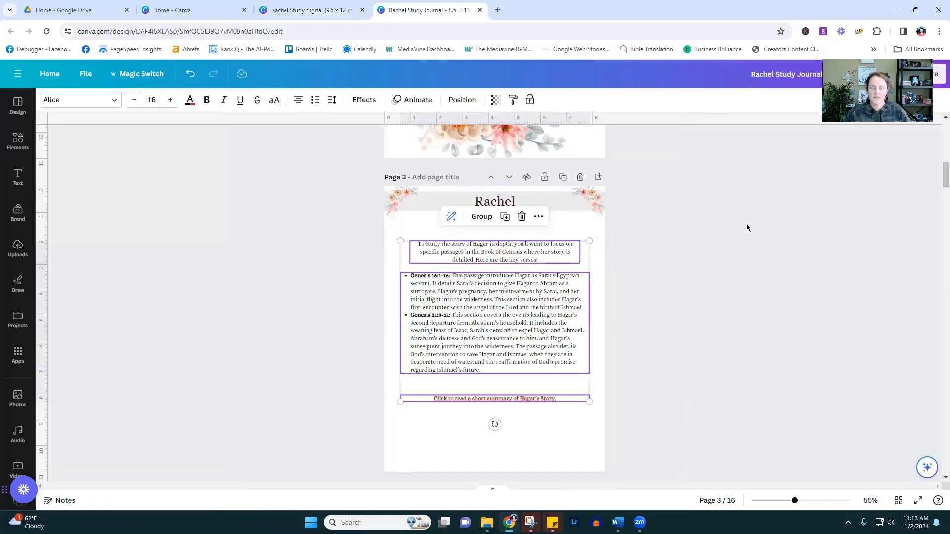
scroll(737, 227, down, 10)
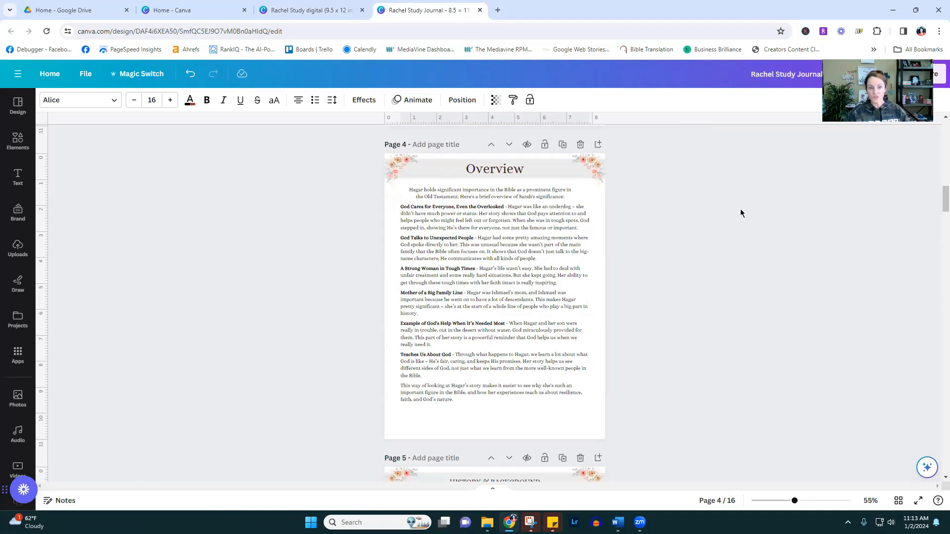
click(315, 18)
click(428, 10)
click(898, 501)
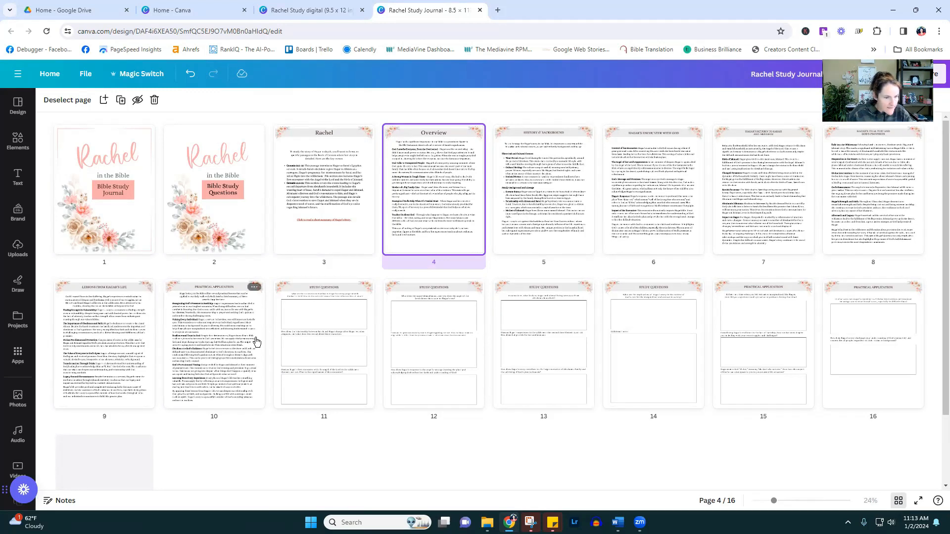
Duplicate the Summary page on page 3 of the Rachel Study digital design and clear the copy's page title
click(307, 10)
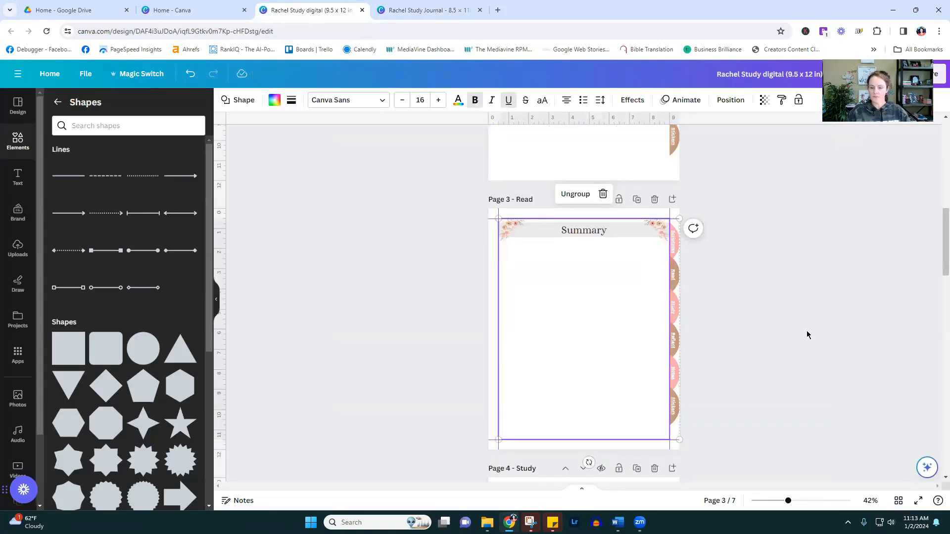
click(899, 501)
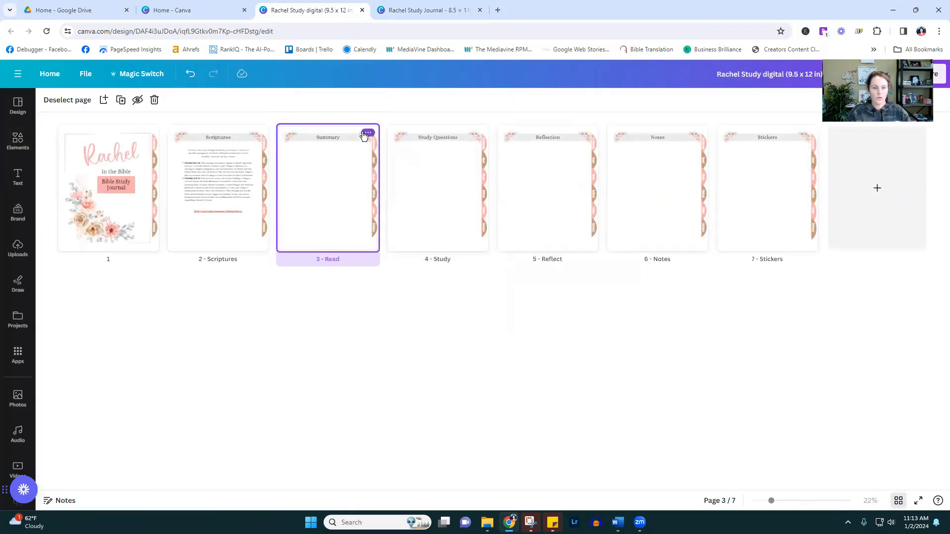
click(366, 134)
click(395, 213)
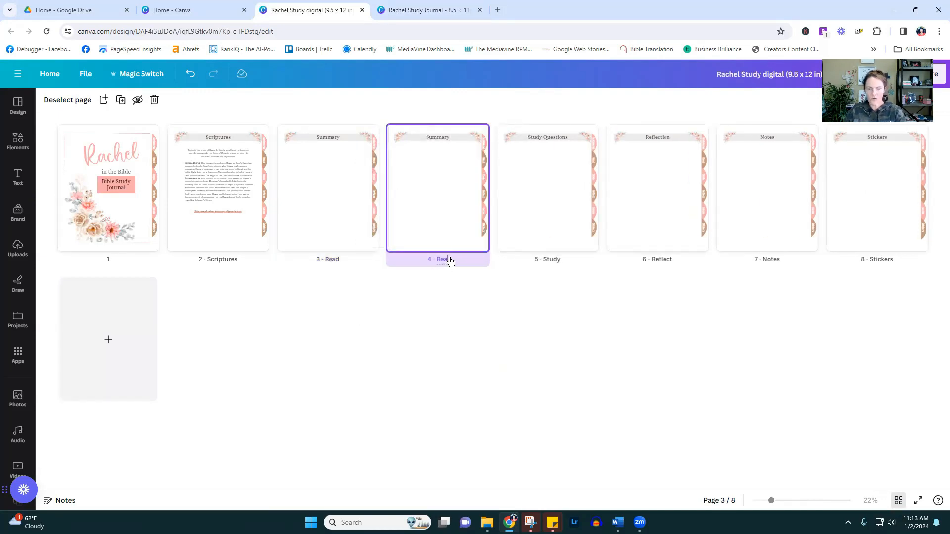
click(592, 354)
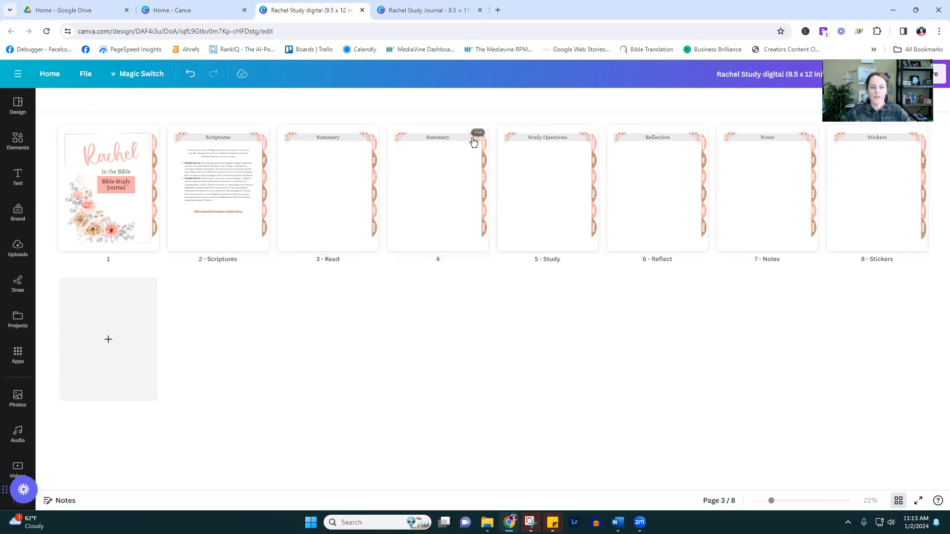
Duplicate the untitled Summary page, then duplicate the copies in pairs until Summary pages fill pages 3 to 9
right_click(426, 192)
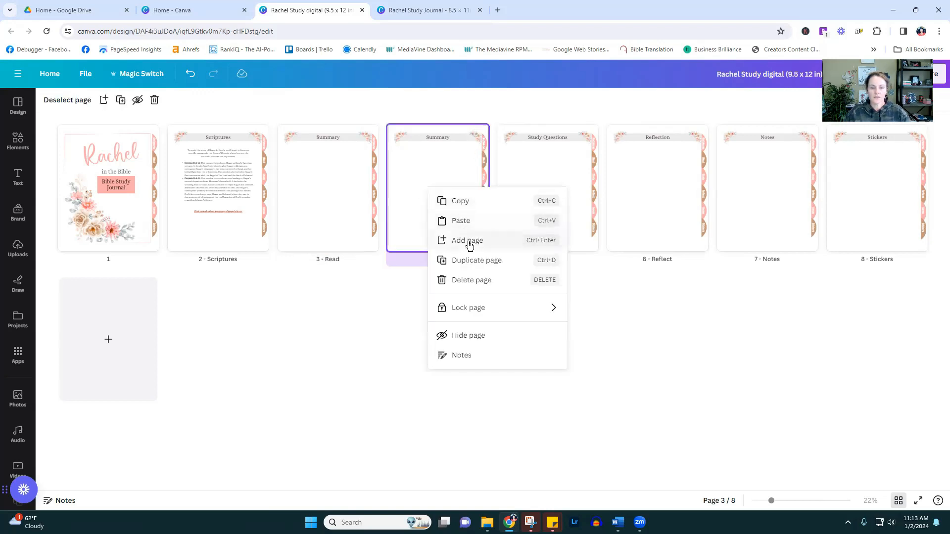
click(479, 260)
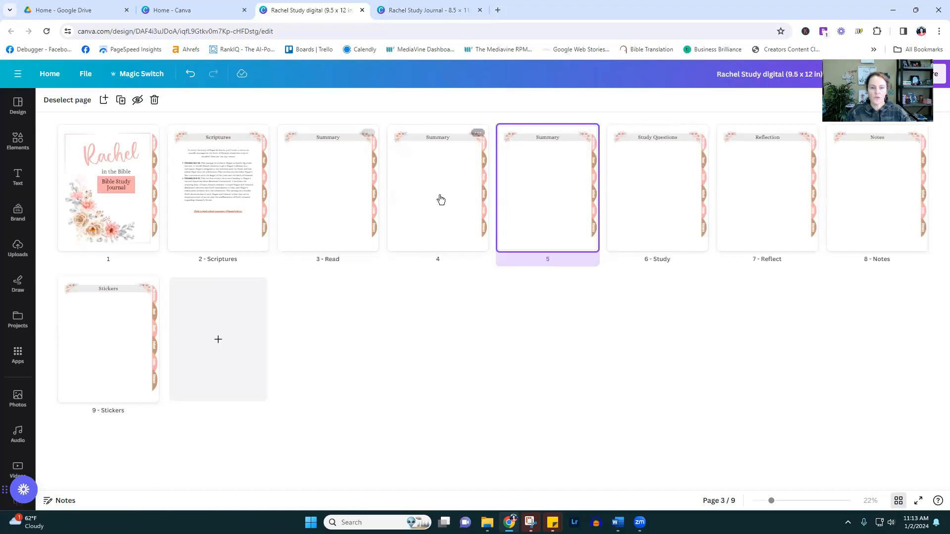
click(467, 236)
right_click(533, 219)
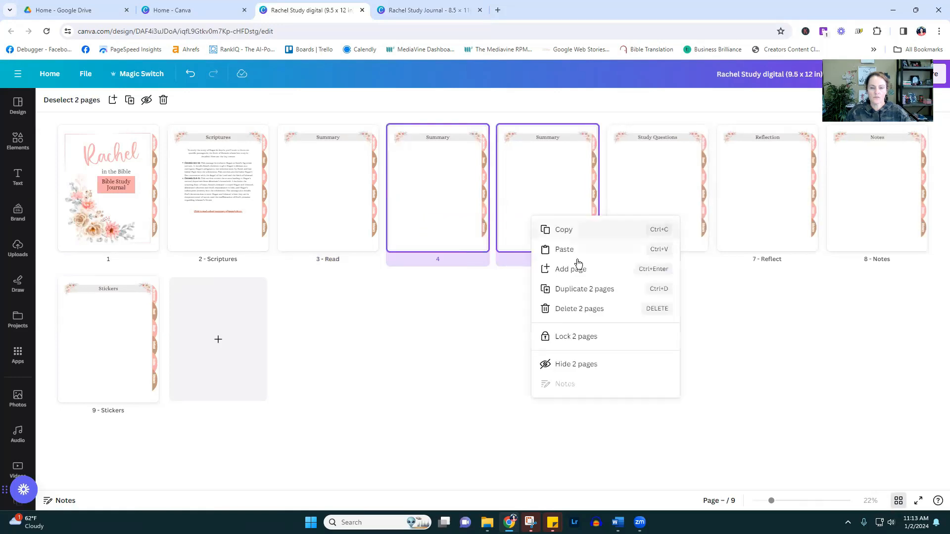
click(580, 298)
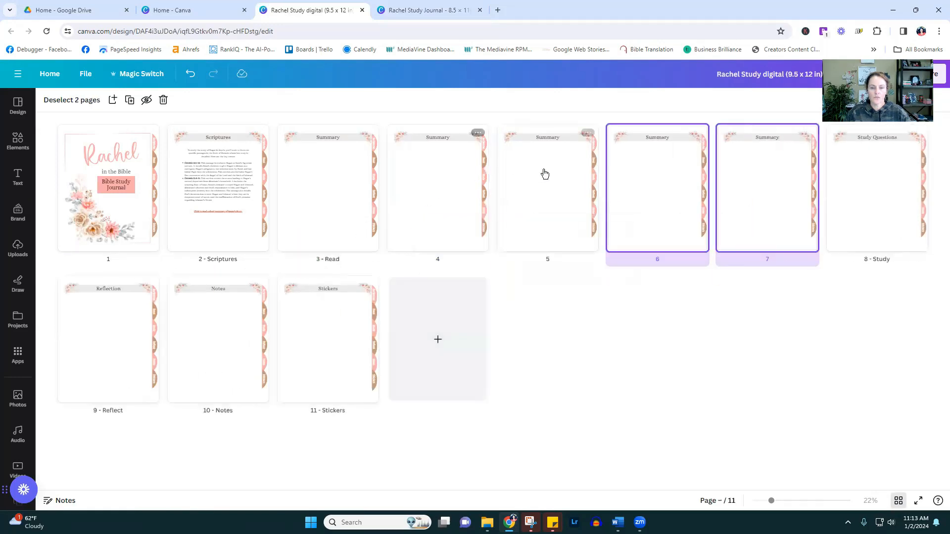
right_click(762, 171)
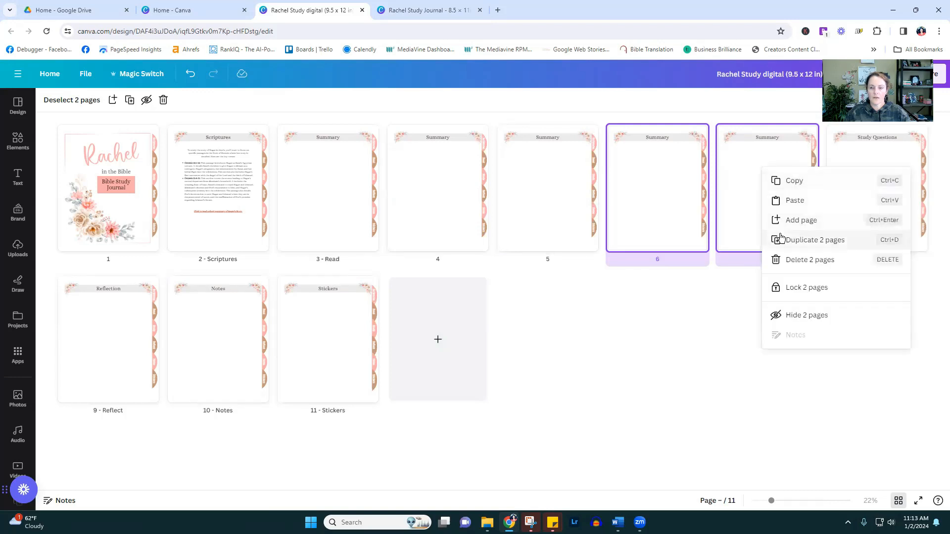
click(781, 239)
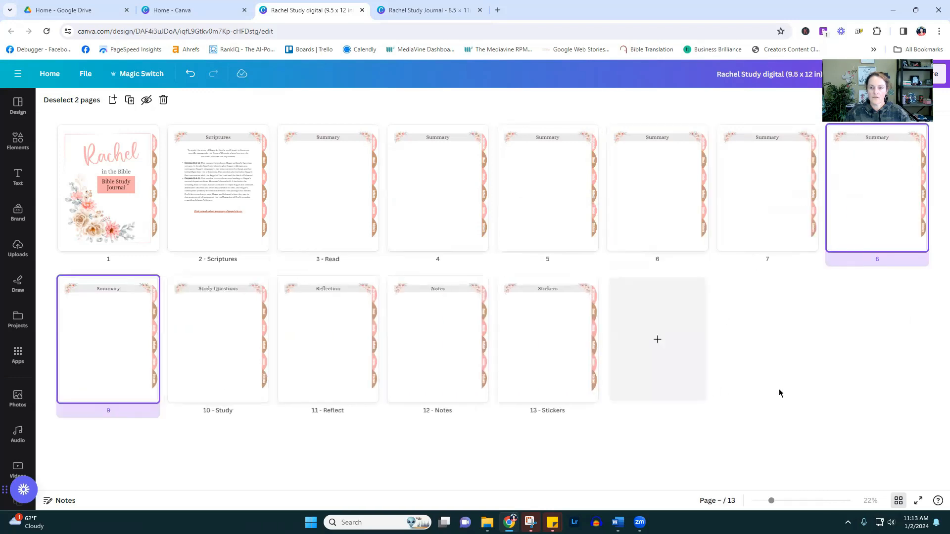
click(852, 390)
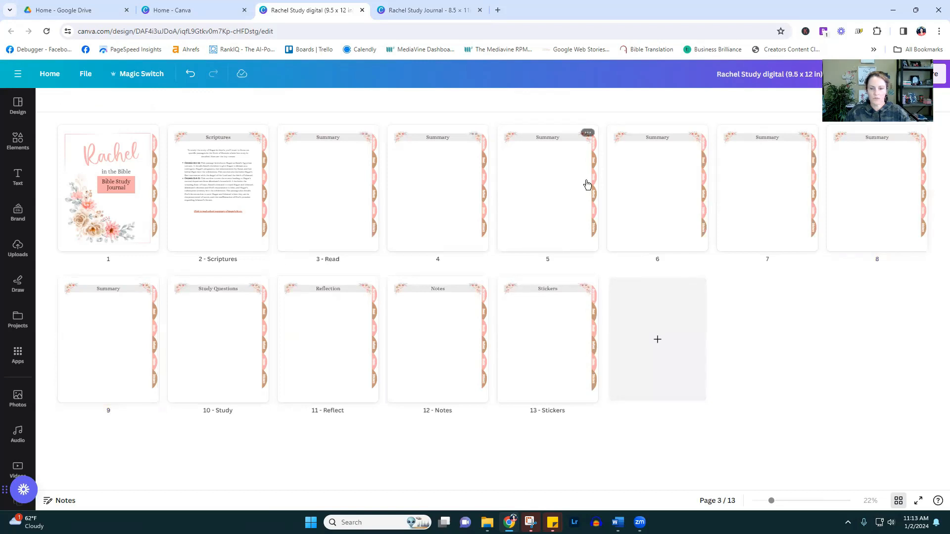
Copy the Overview text blocks from page 4 of the Rachel Study Journal design and place them on page 3 of the digital design
click(334, 205)
click(898, 501)
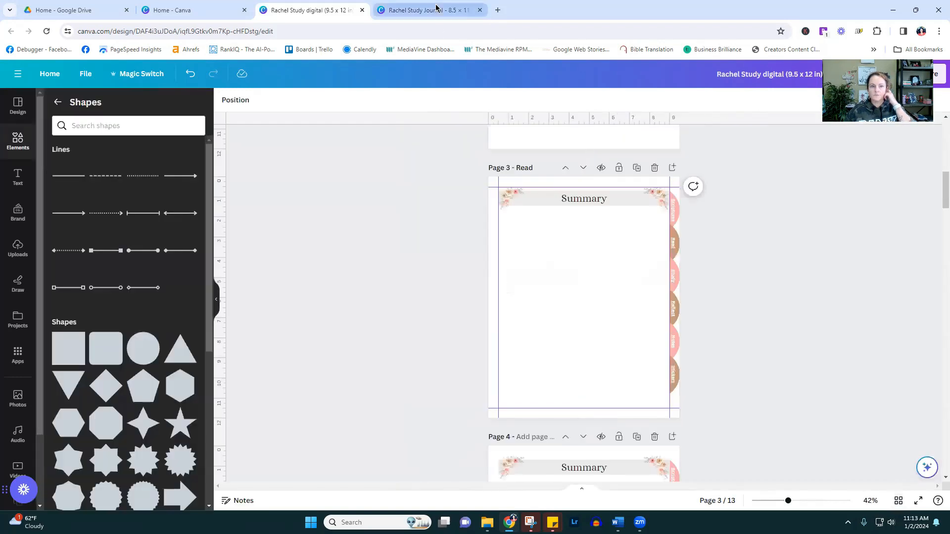
click(436, 9)
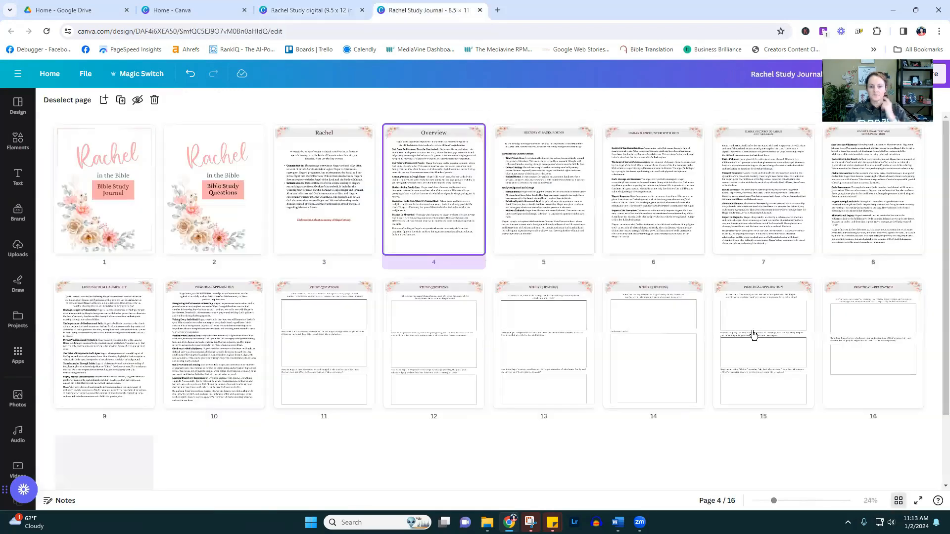
click(899, 501)
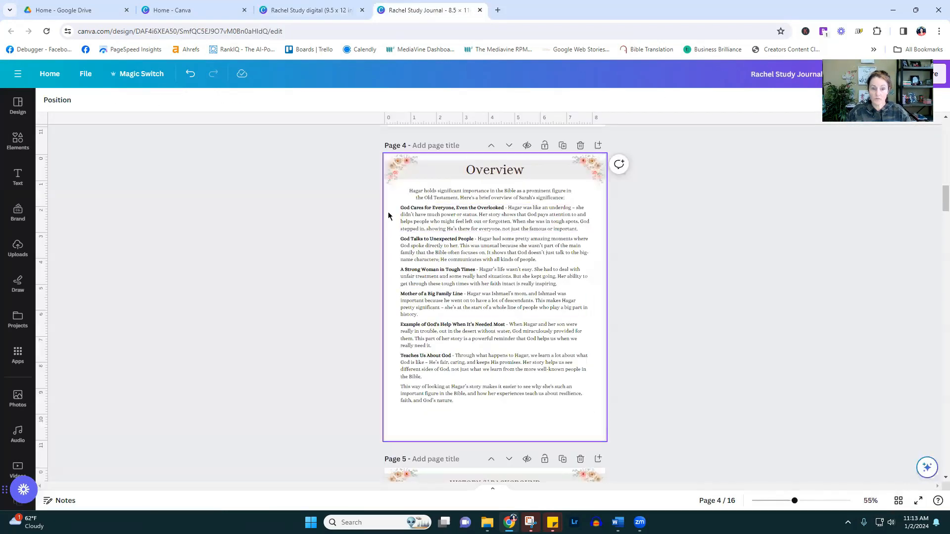
drag(394, 192, 521, 394)
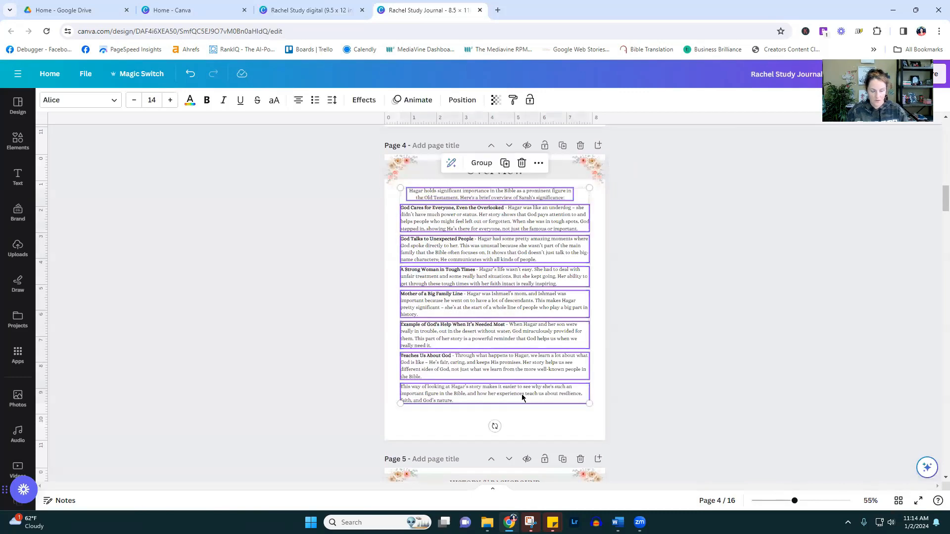
key(ctrl+v)
drag(577, 287, 580, 295)
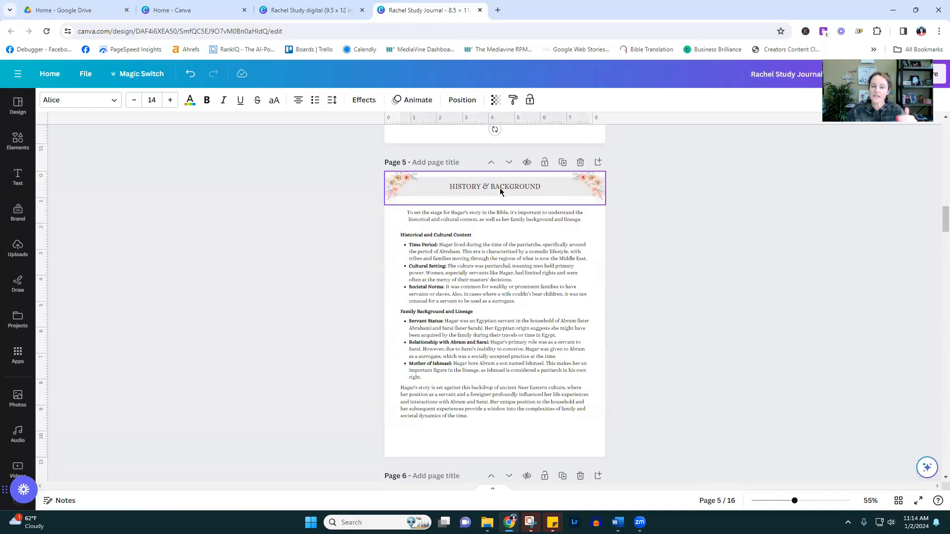
Paste the body text of journal pages 5 to 10 onto the blank Summary pages 4 to 9 of the digital design
scroll(719, 409, down, 3)
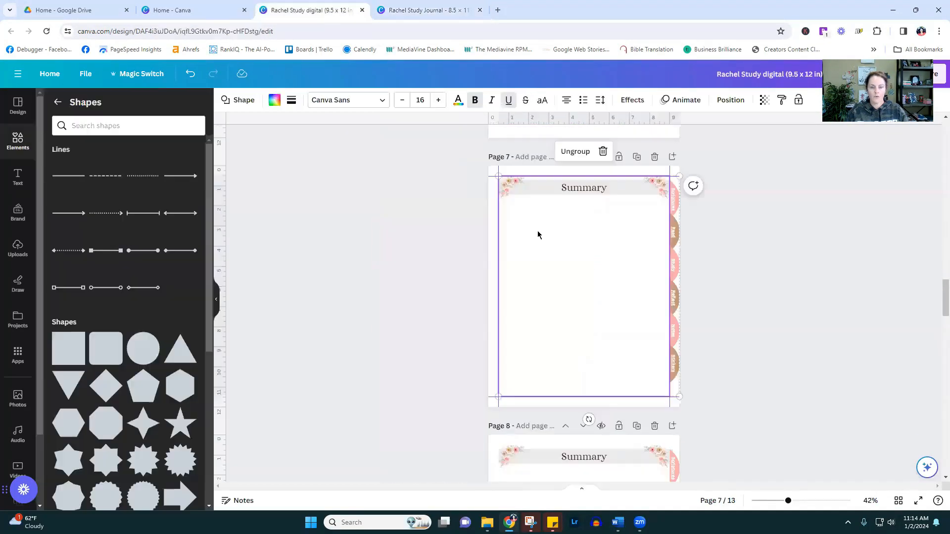
key(ctrl+v)
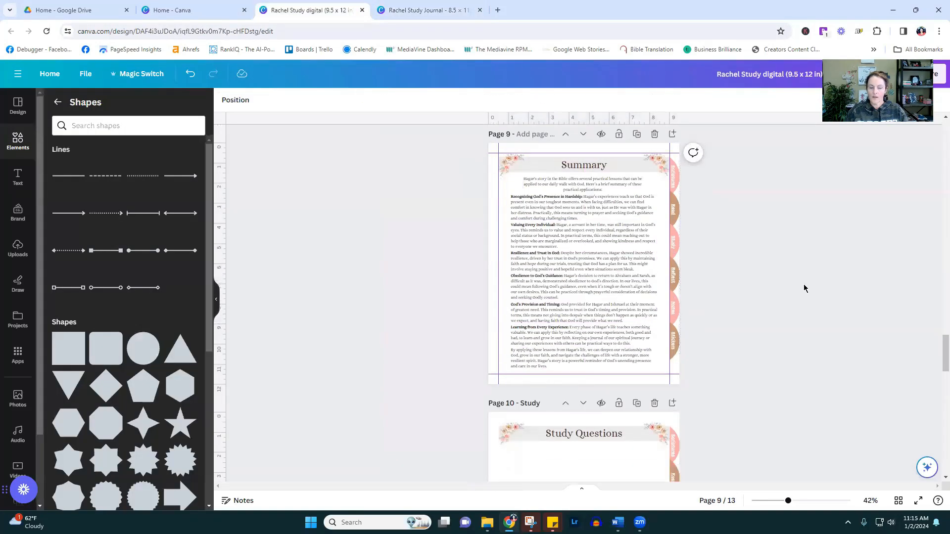
scroll(803, 288, down, 5)
Check the question pages in the Rachel Study Journal design and duplicate the Study Questions page on page 10 of the digital design
click(421, 10)
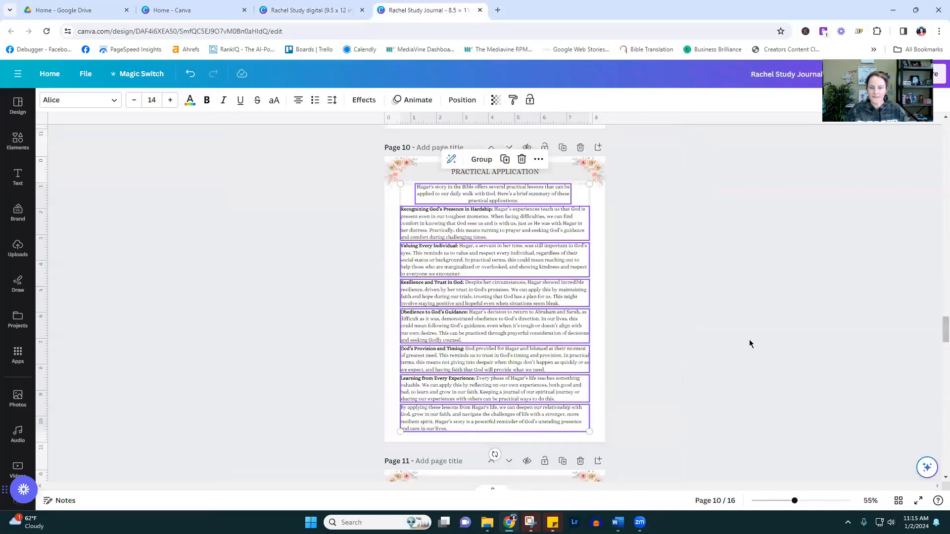
click(898, 501)
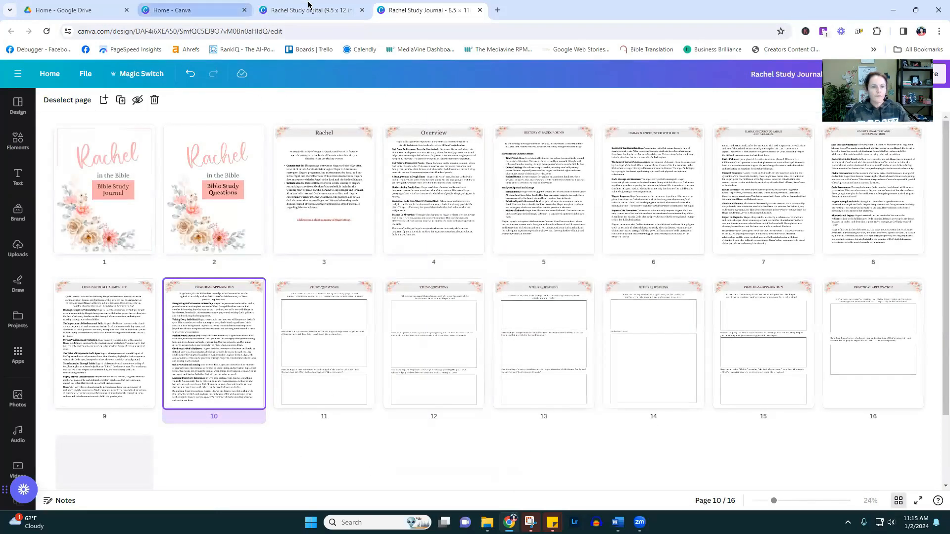
click(308, 9)
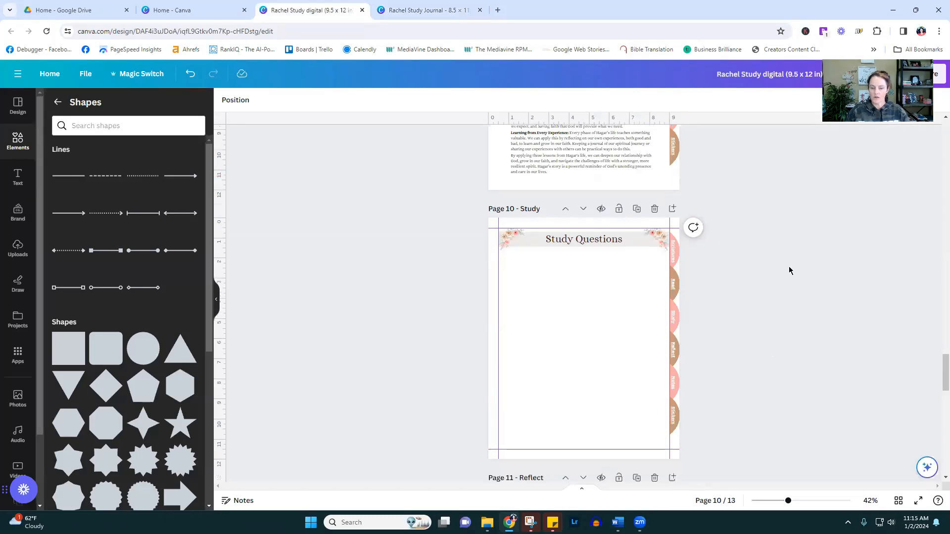
scroll(792, 346, down, 2)
click(898, 500)
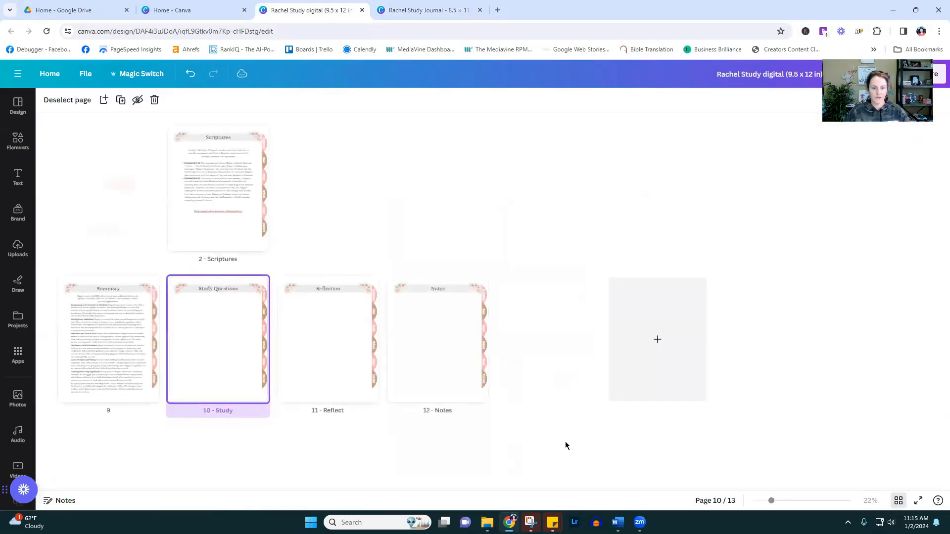
click(258, 286)
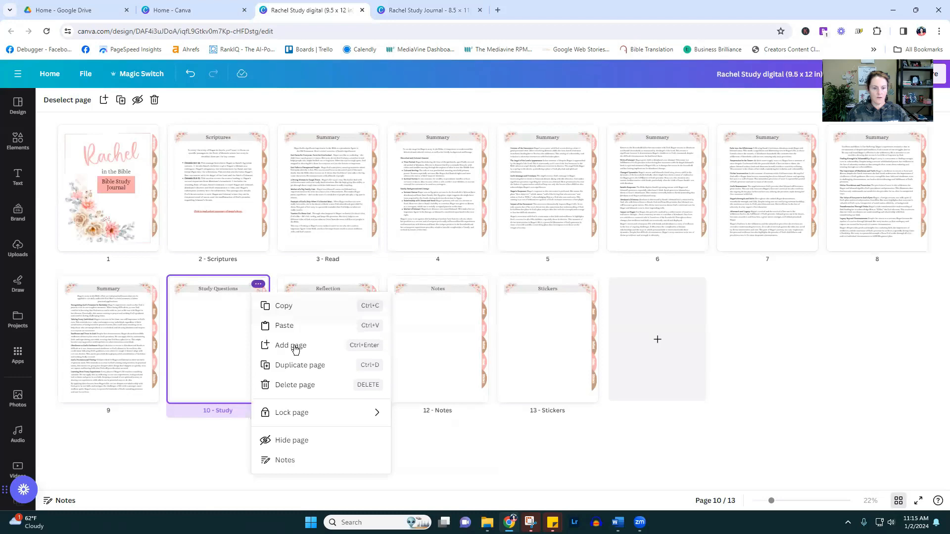
click(293, 364)
Clear the page title of the duplicated Study Questions page on page 11
click(344, 415)
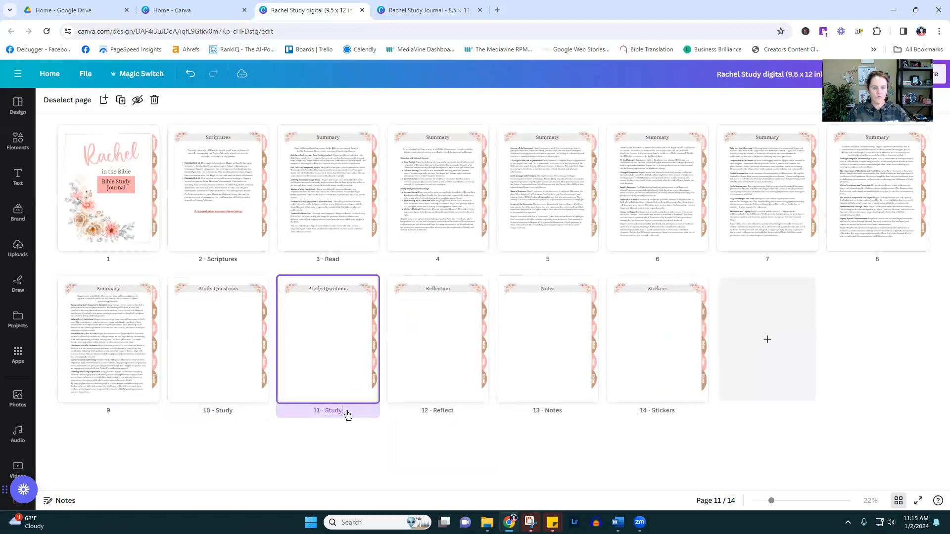
key(BackSpace)
key(BackSpace)
key(BackSpace)
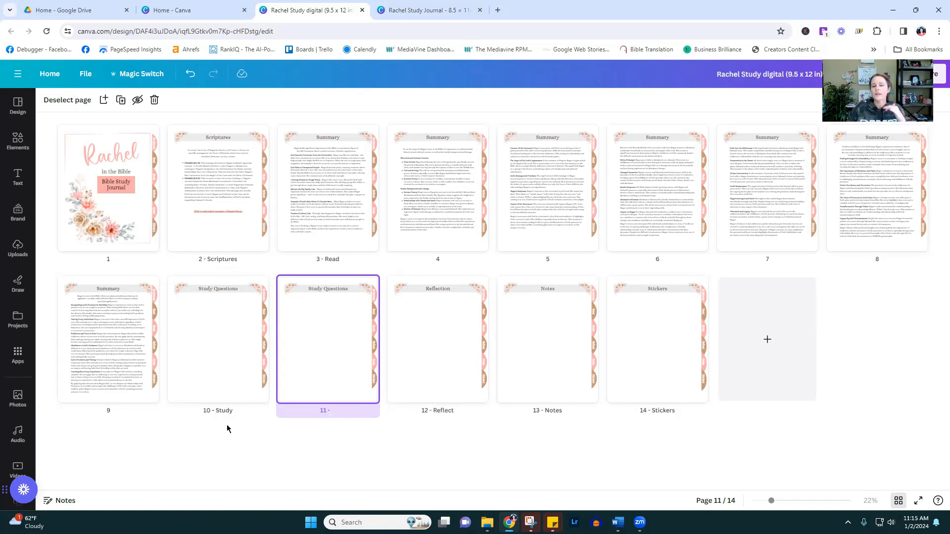
drag(303, 407, 341, 460)
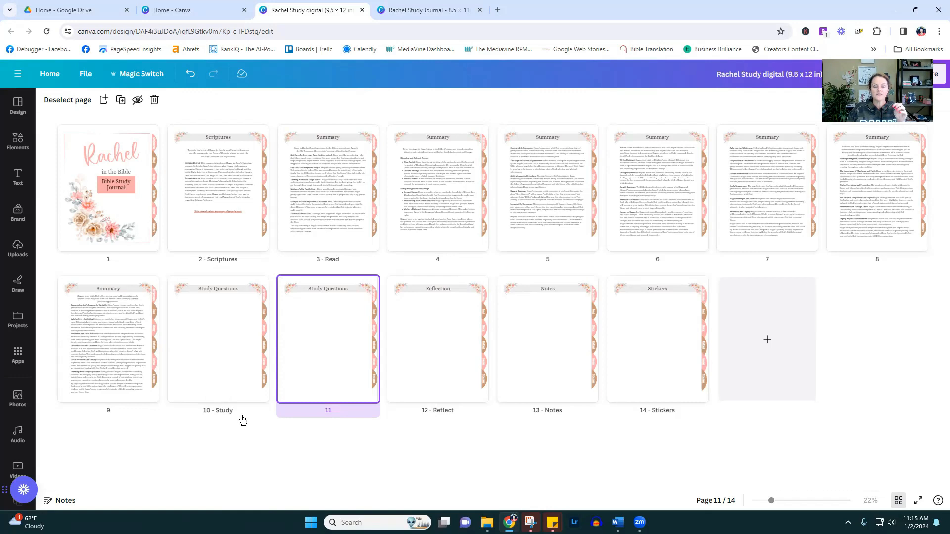
Extend the Study Questions pages through page 13 with their questions and answer boxes, and duplicate the Reflection page on page 14
mouse_move(352, 305)
click(367, 285)
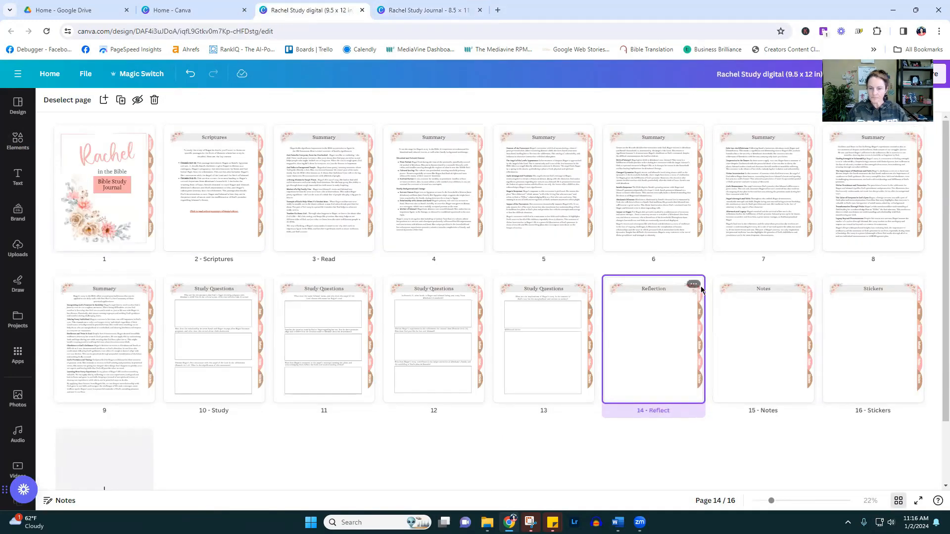
key(ctrl+d)
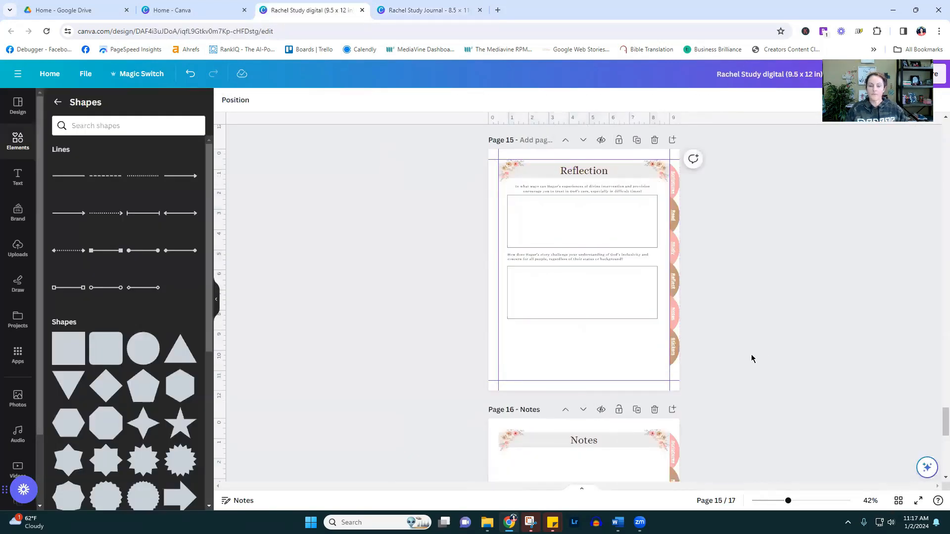
Open the Sarah Study digital design from the Canva home page and copy the group of ruled lines from its Notes page 18
scroll(757, 346, down, 3)
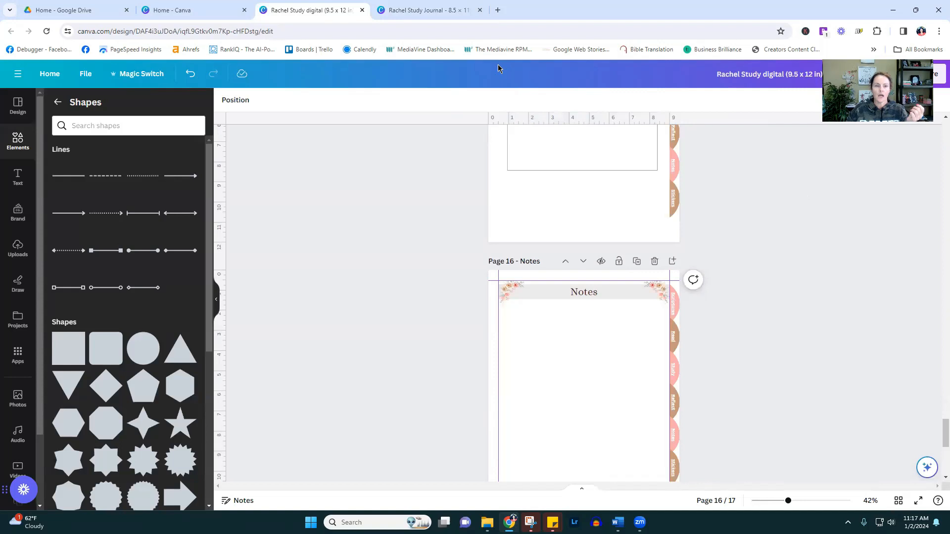
click(429, 9)
click(756, 292)
click(299, 7)
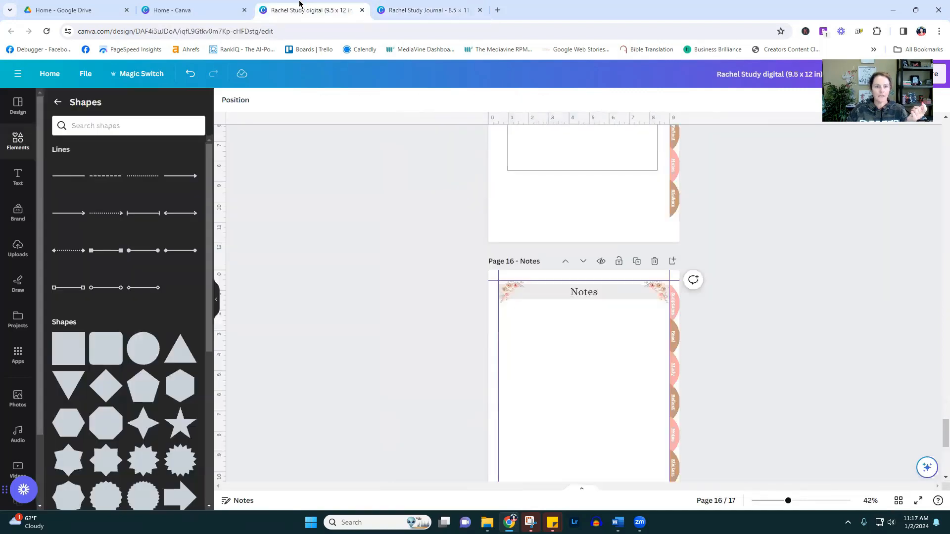
click(178, 9)
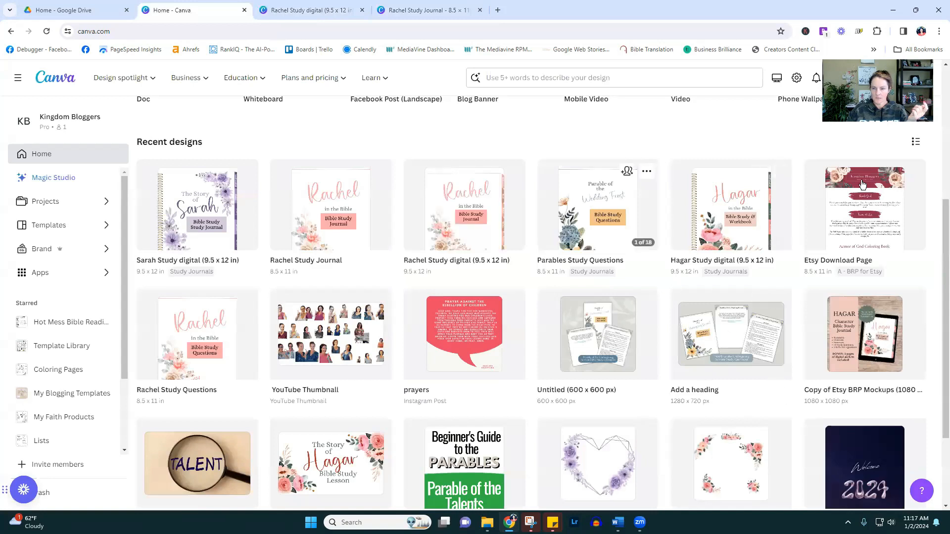
click(145, 228)
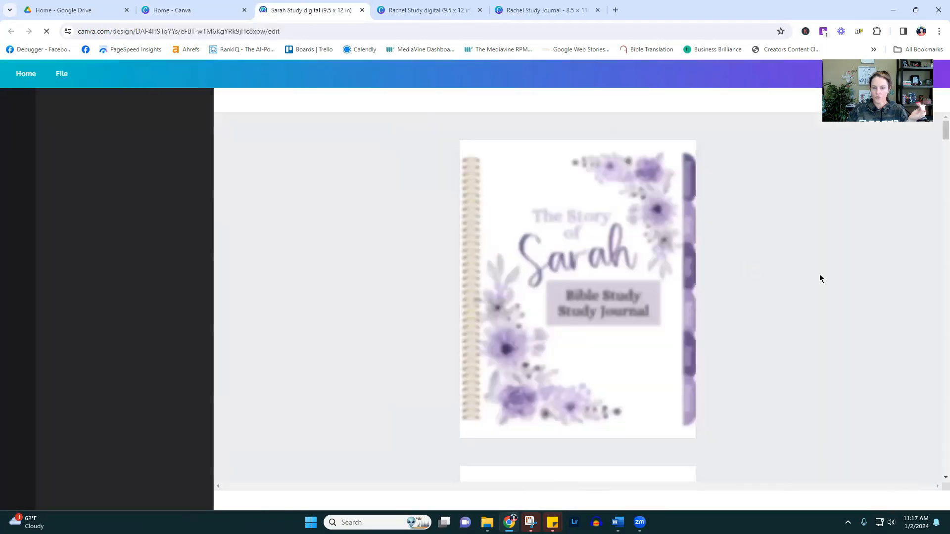
drag(945, 134, 935, 469)
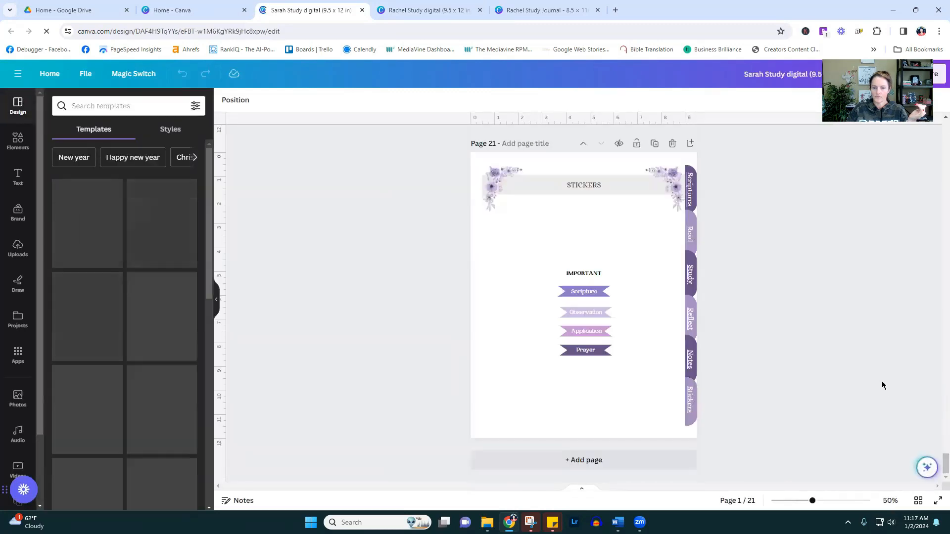
scroll(882, 379, up, 10)
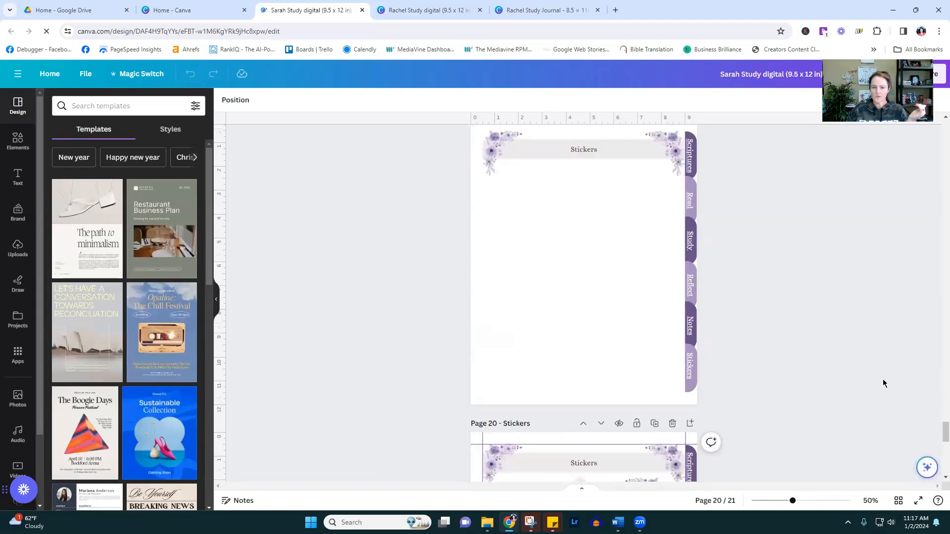
scroll(884, 384, up, 4)
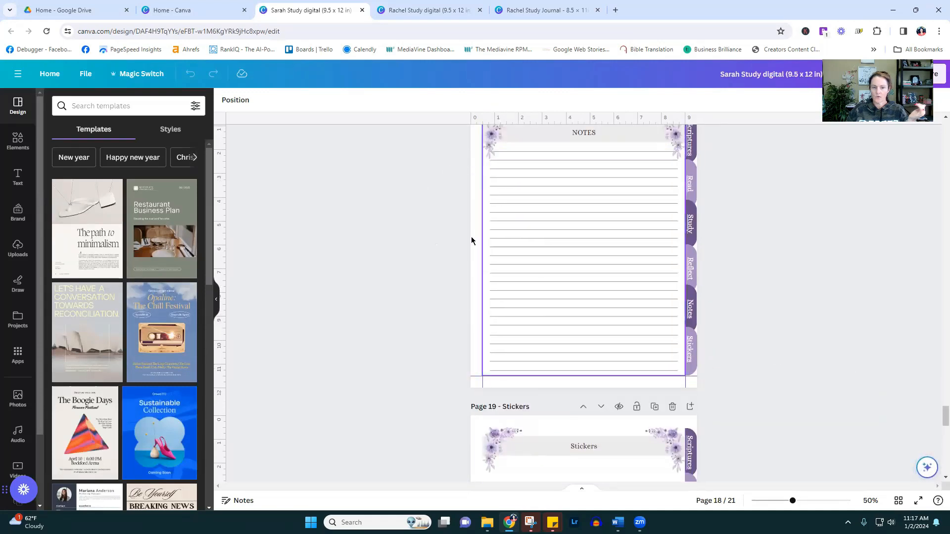
click(543, 159)
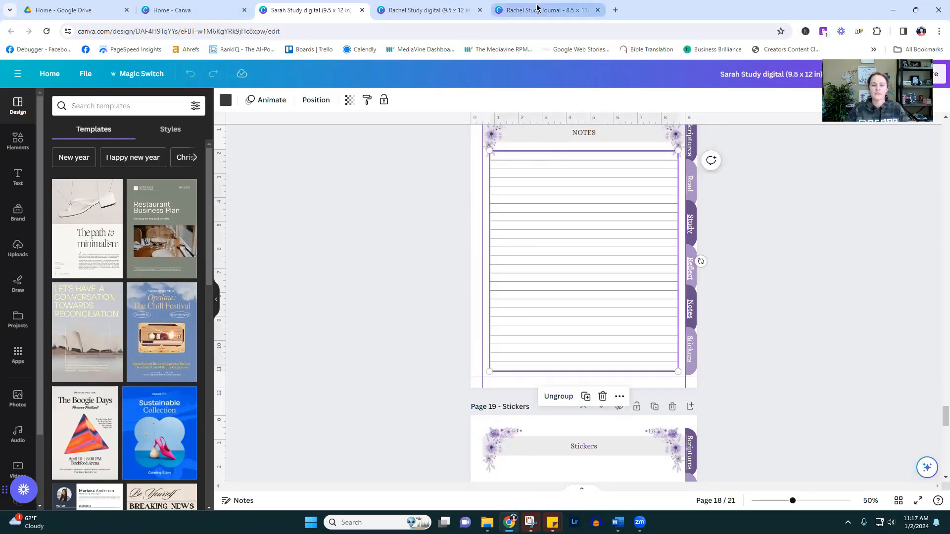
Paste the copied ruled lines onto the Notes page on page 16 of the Rachel Study digital design
click(430, 10)
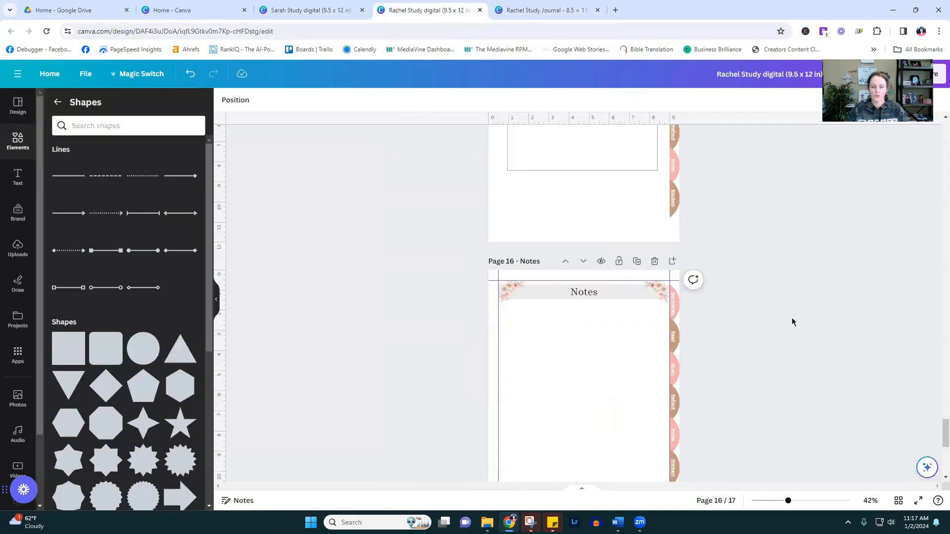
click(573, 364)
key(ctrl+v)
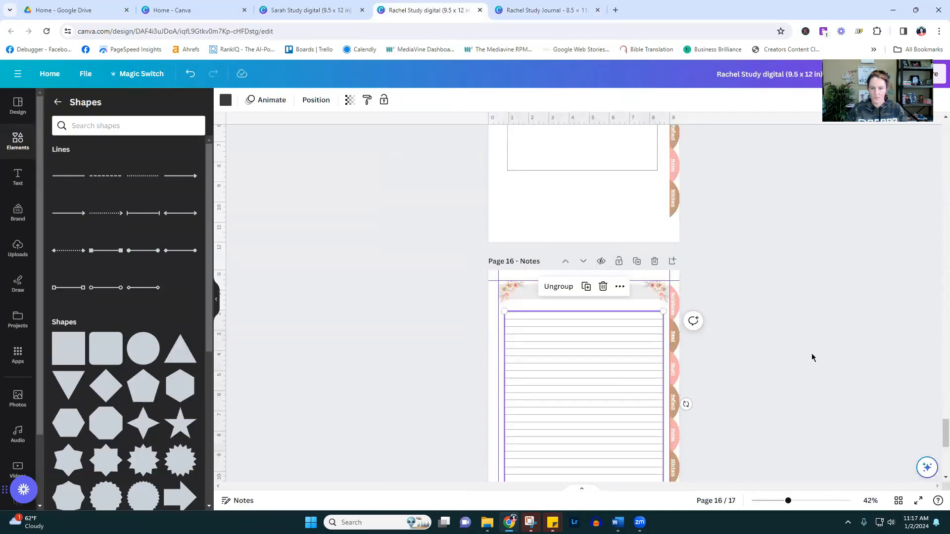
scroll(811, 347, down, 2)
scroll(805, 325, down, 1)
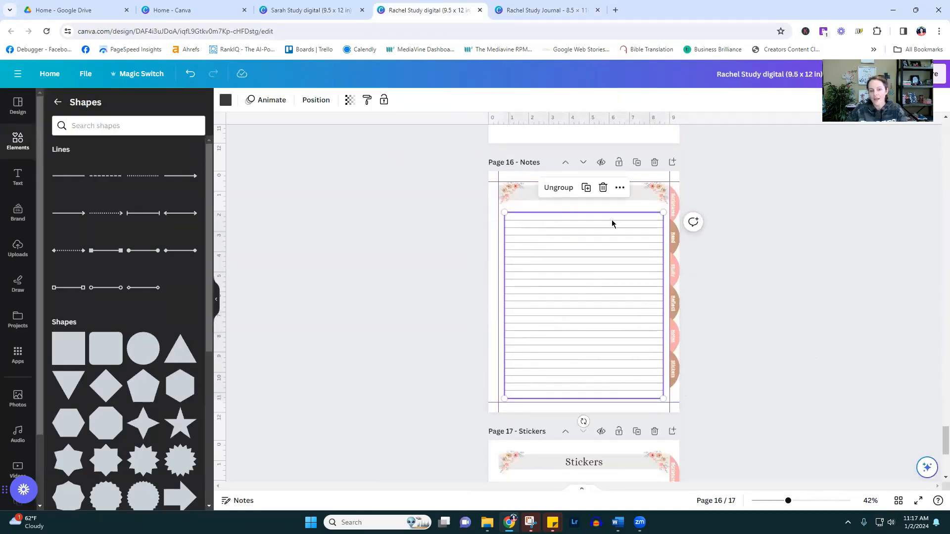
Duplicate the Notes page as an unlined page 17 and clear the copy's page title
click(636, 163)
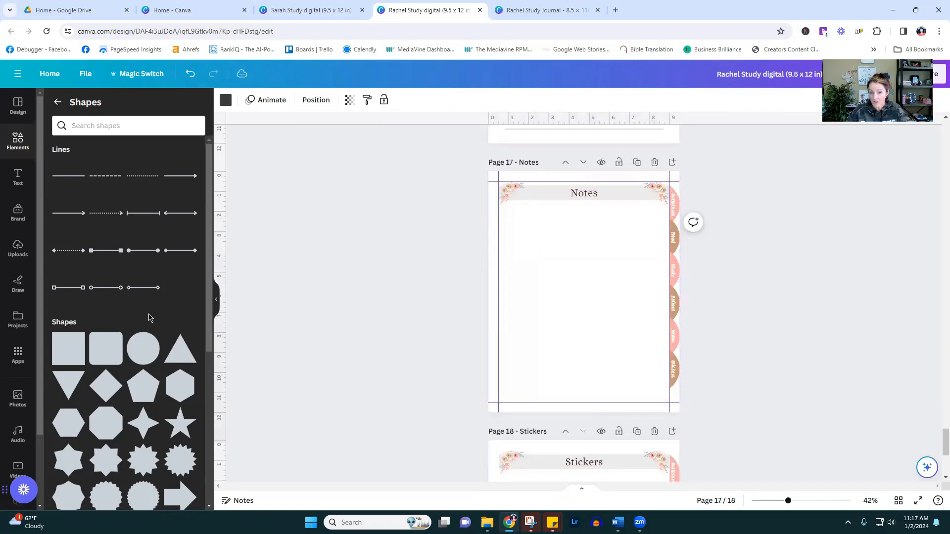
scroll(836, 312, up, 5)
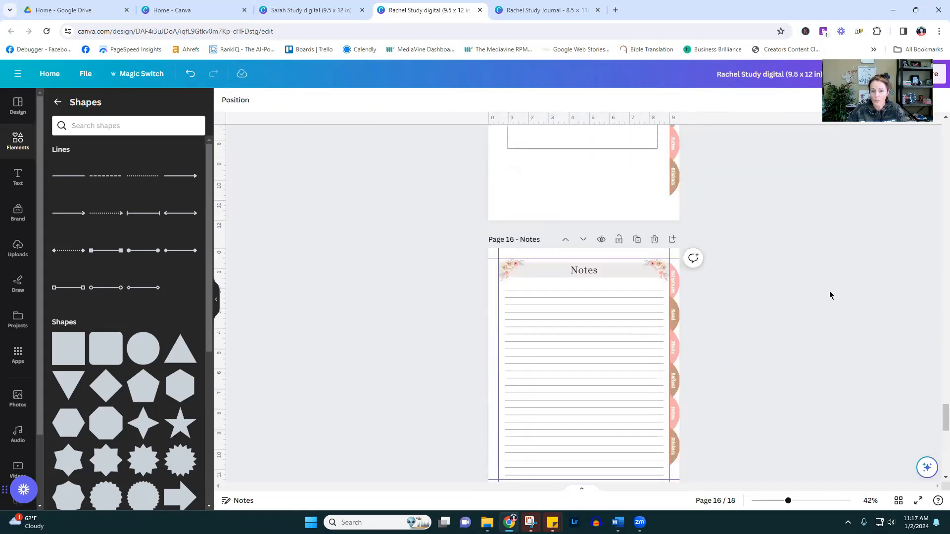
click(898, 501)
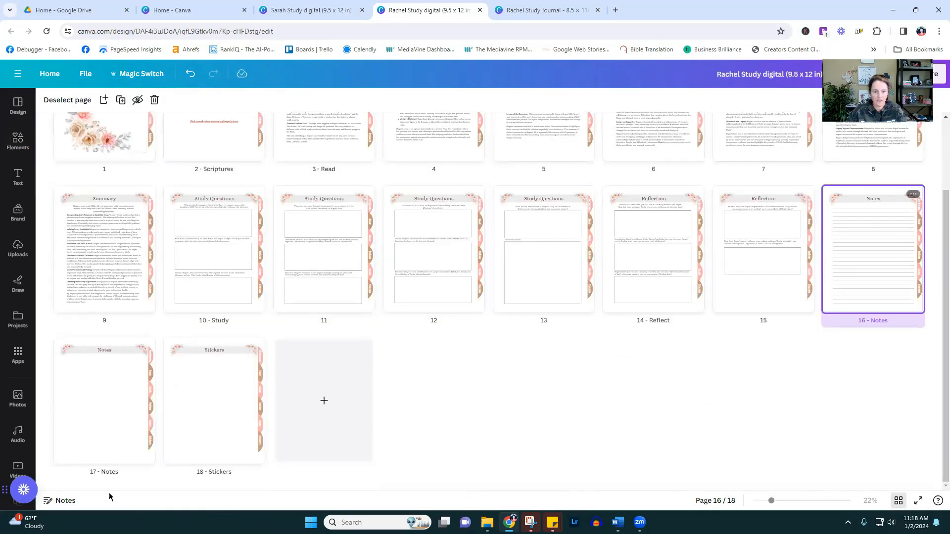
click(123, 460)
key(BackSpace)
key(BackSpace)
key(BackSpace)
key(BackSpace)
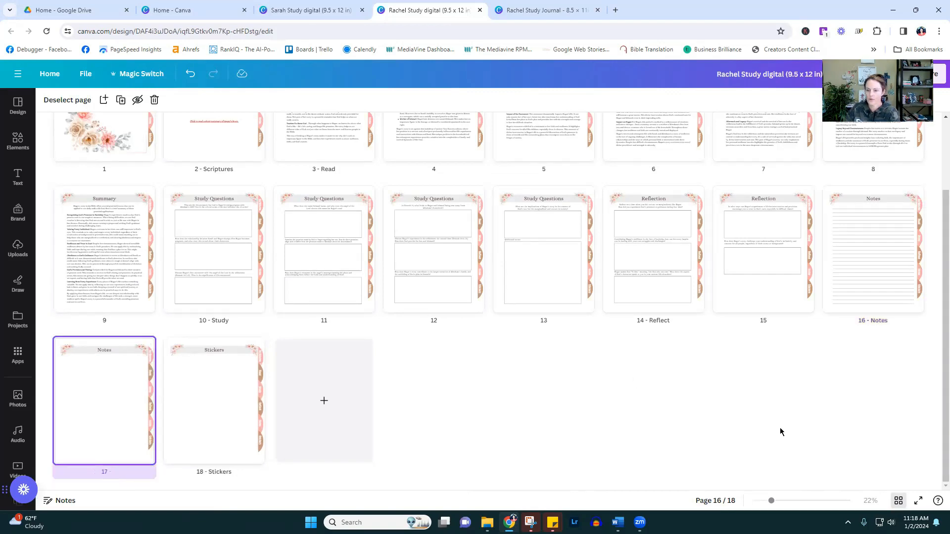
click(780, 431)
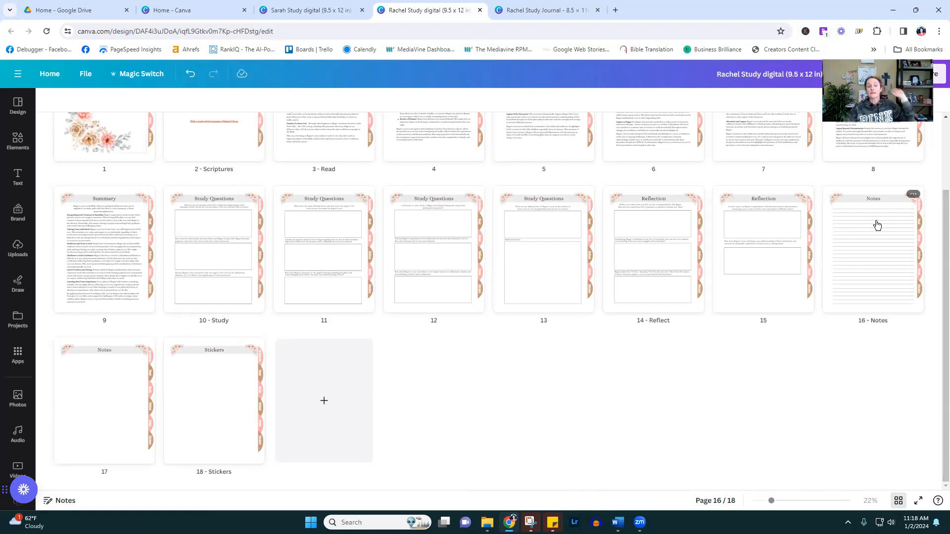
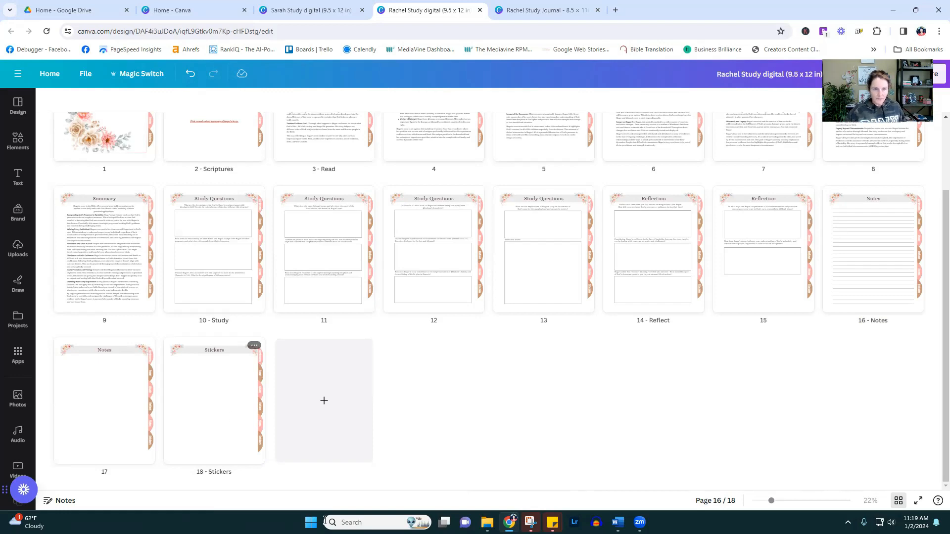
Check the page overview of the Sarah Study digital design, close that design, and return to the Rachel Study digital design
click(324, 9)
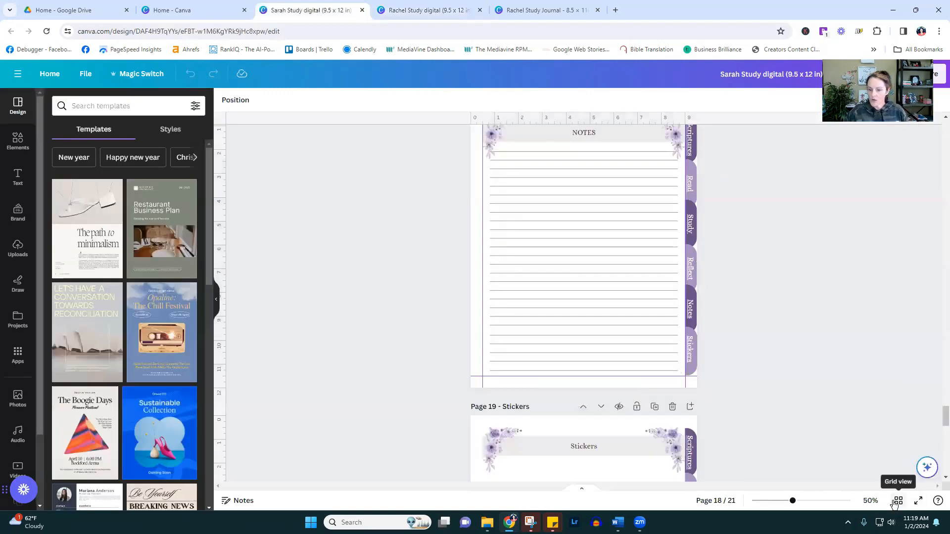
click(898, 501)
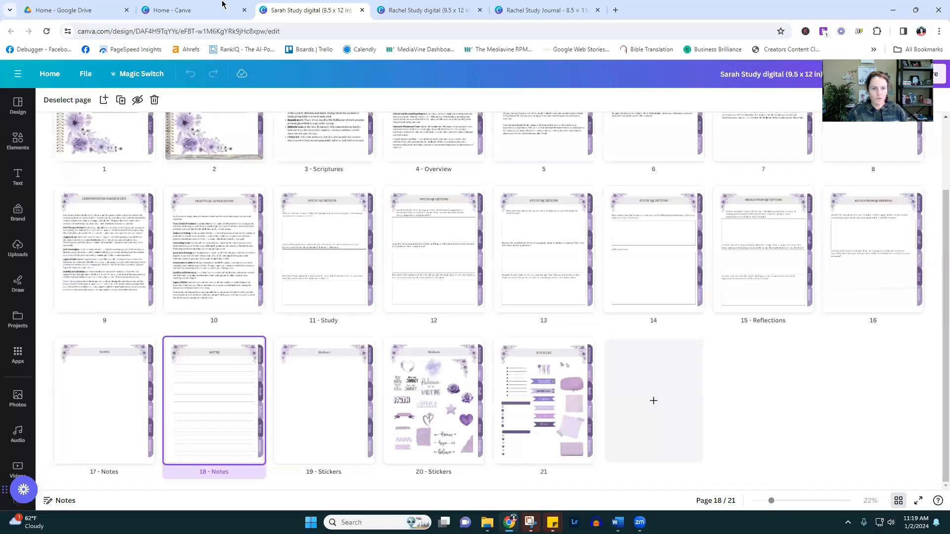
click(362, 10)
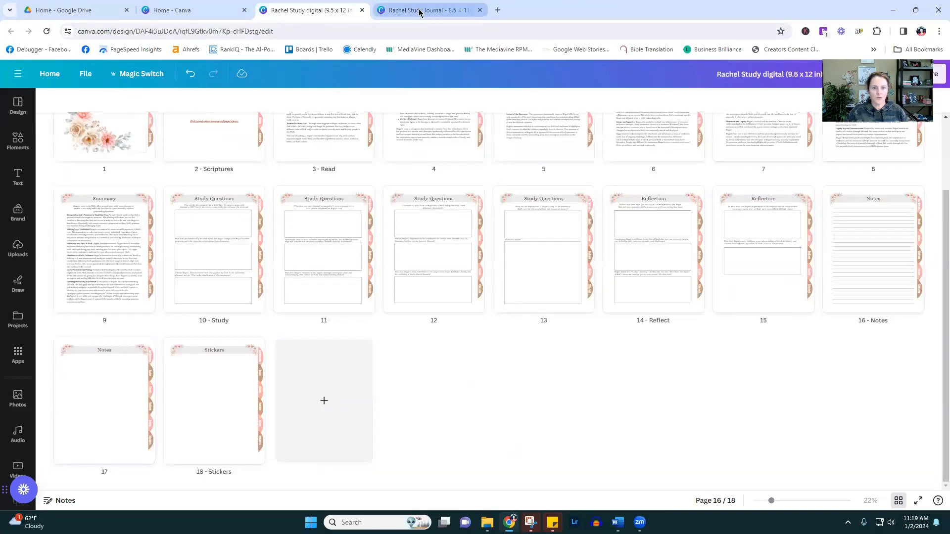
click(419, 11)
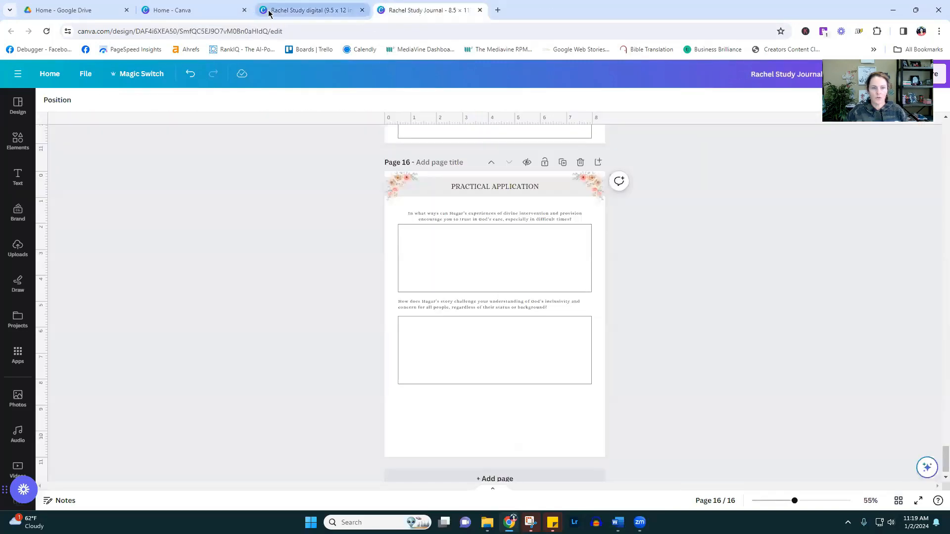
click(277, 9)
scroll(730, 428, up, 2)
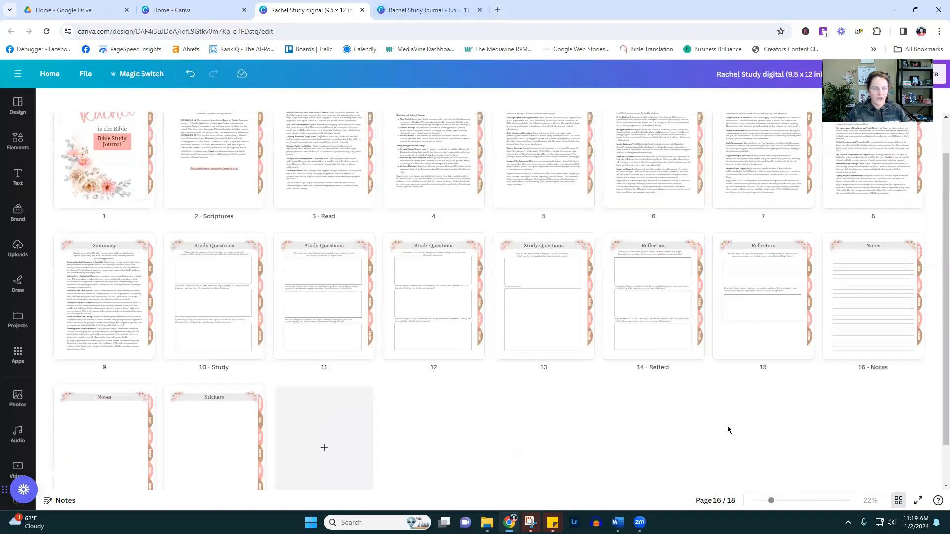
Open the cover page for editing and search the elements for "spiral notebook", showing all matching graphics
click(94, 184)
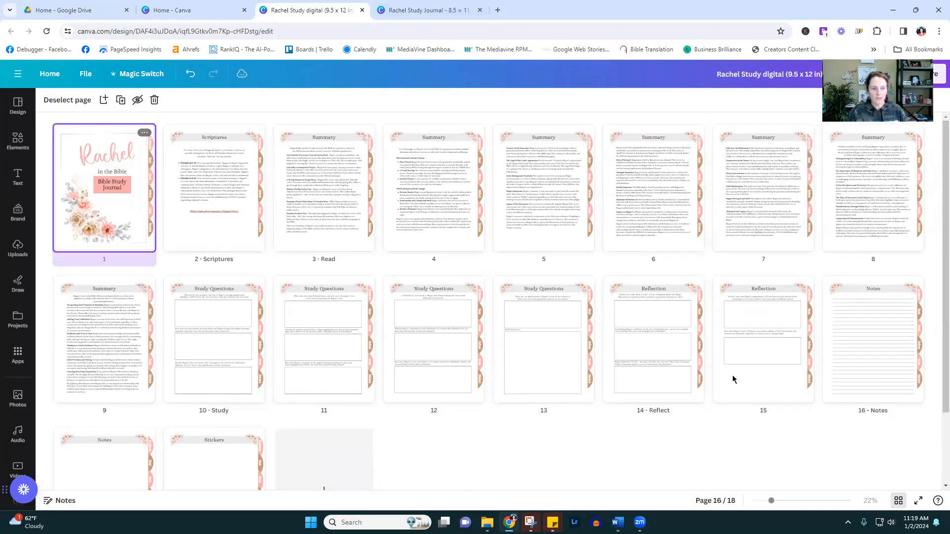
click(898, 501)
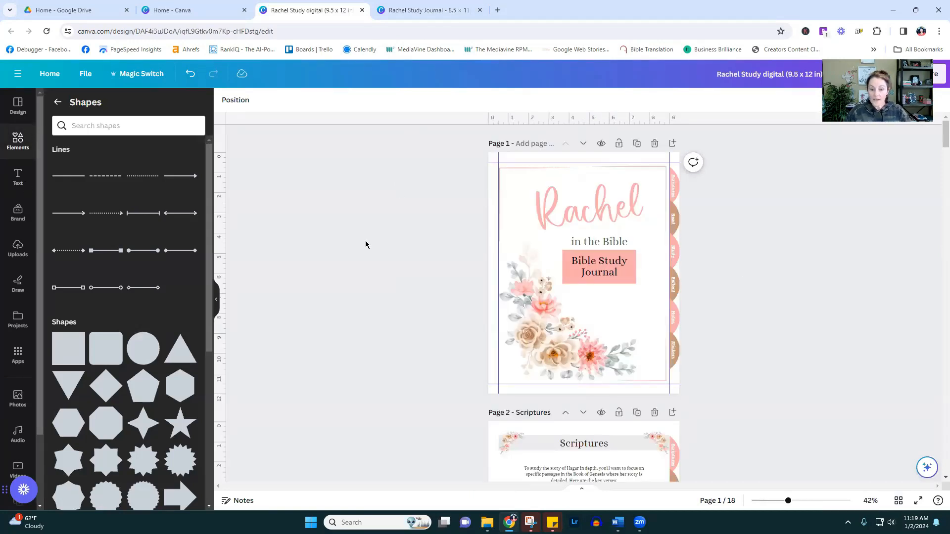
click(123, 125)
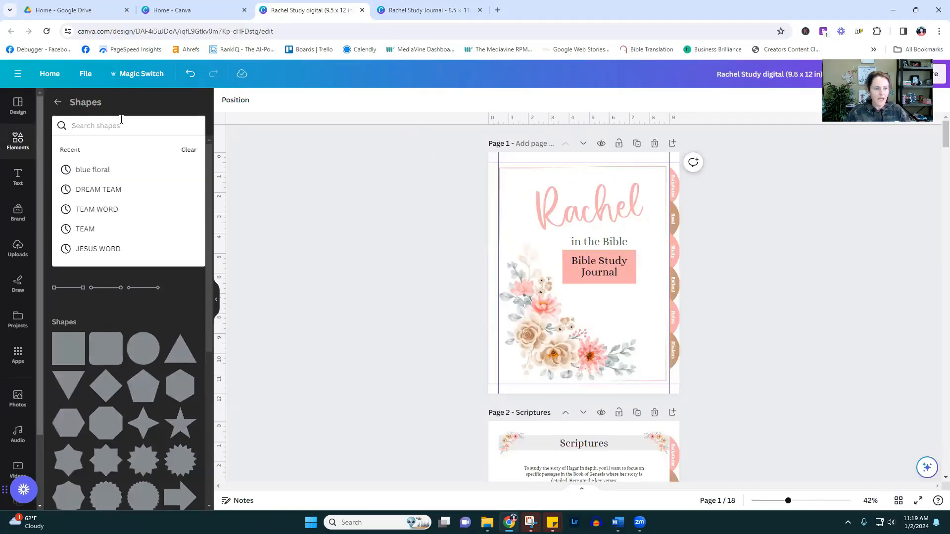
click(50, 107)
click(57, 102)
click(99, 106)
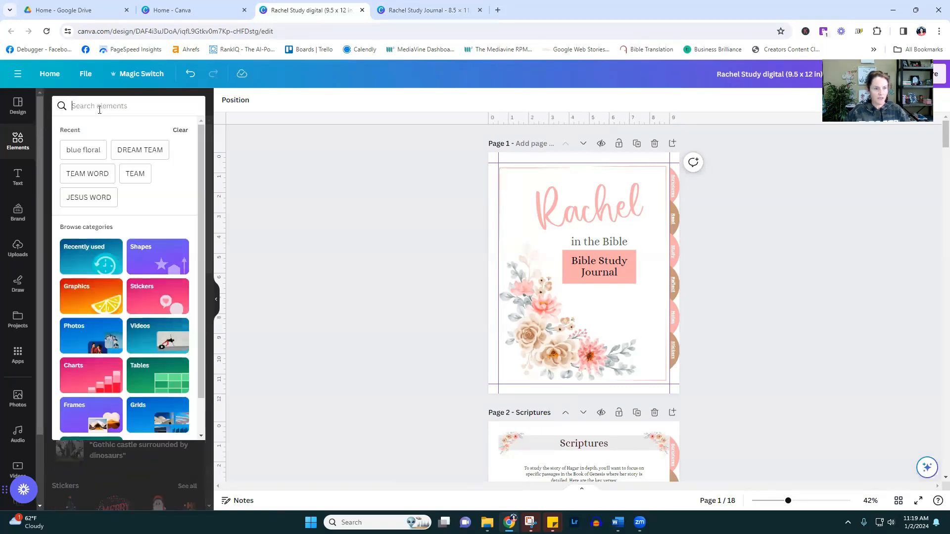
text(spiral)
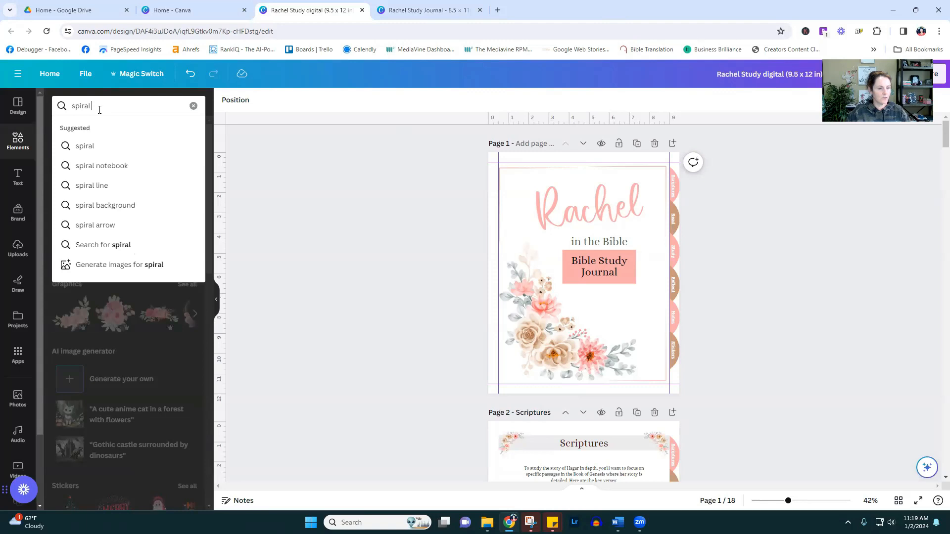
click(115, 165)
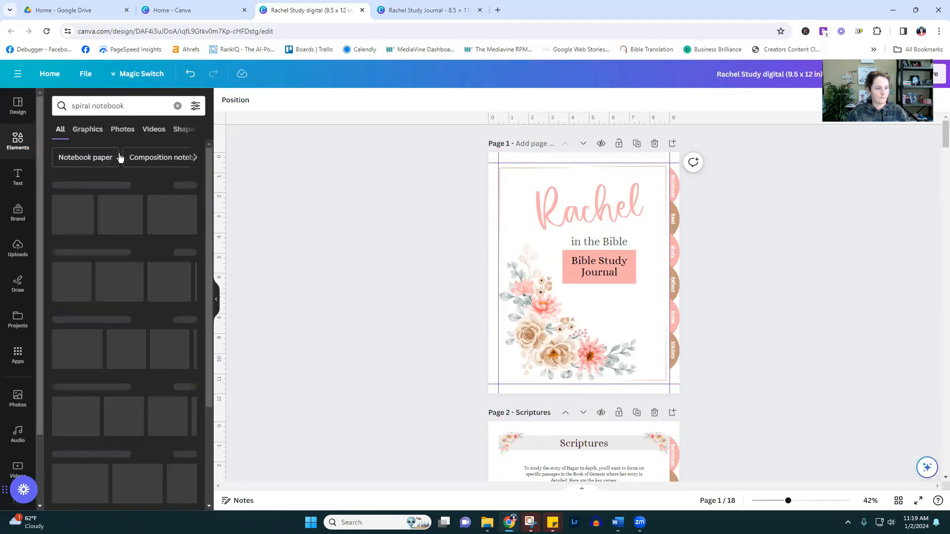
click(186, 186)
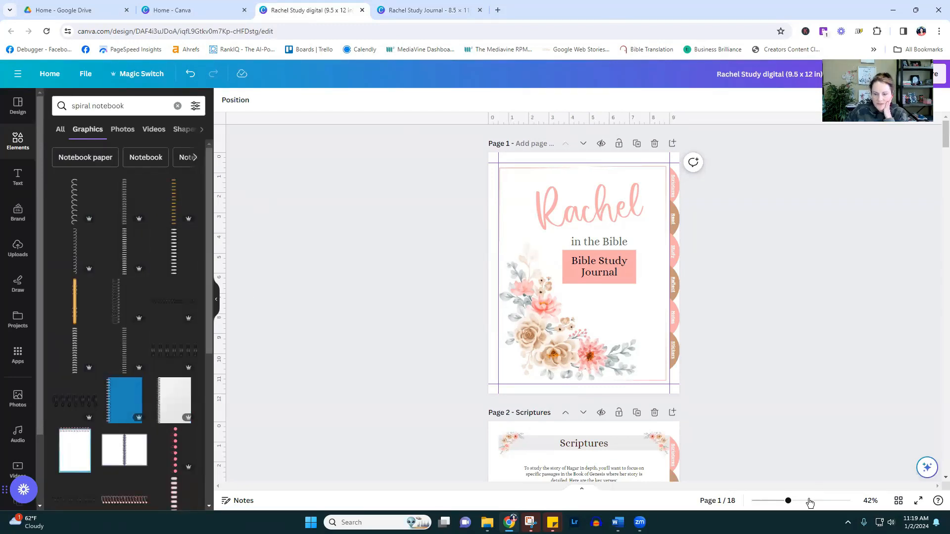
Try the gold-and-black spiral binding graphic on the cover page and remove it
scroll(364, 297, up, 5)
scroll(290, 222, up, 2)
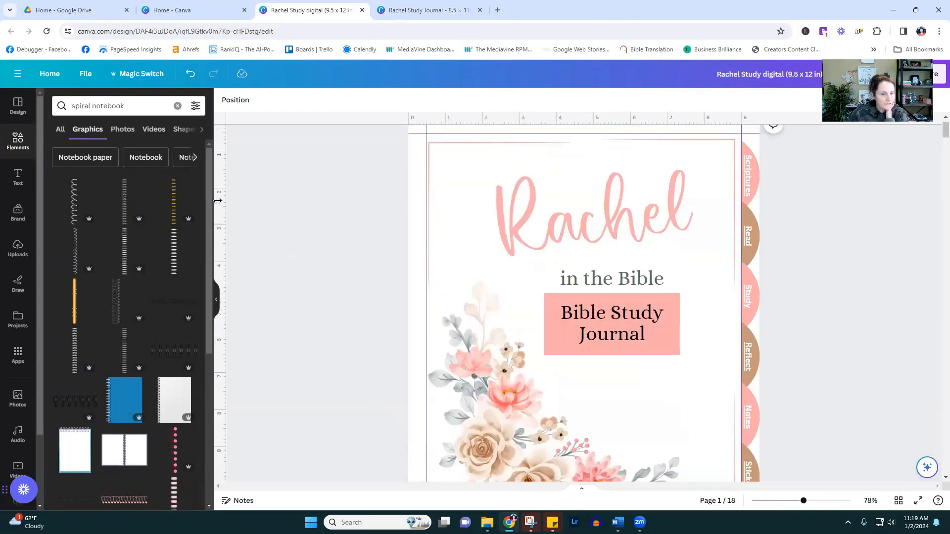
click(174, 200)
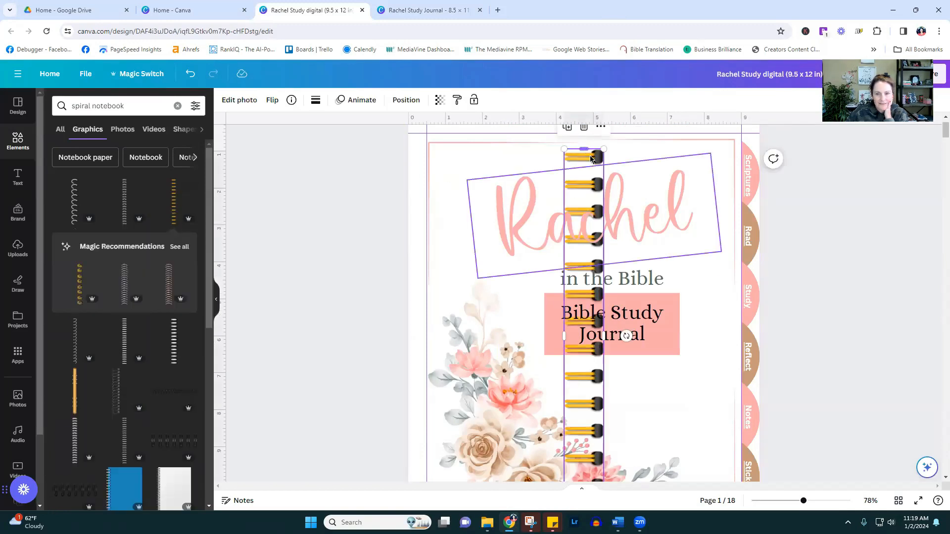
click(583, 127)
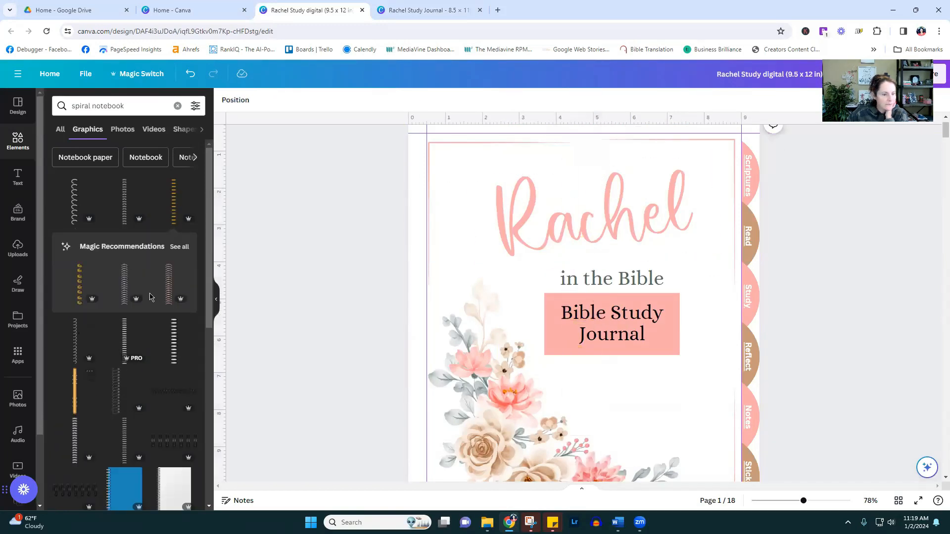
Add the rose gold spiral binding graphic along the cover page's left edge and shrink it to about 0.9 in wide
click(170, 287)
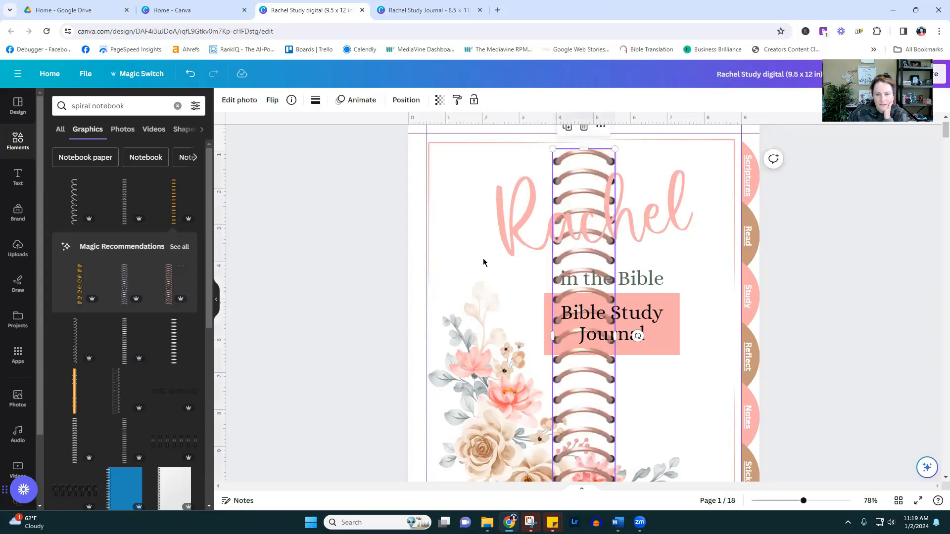
drag(572, 162, 416, 138)
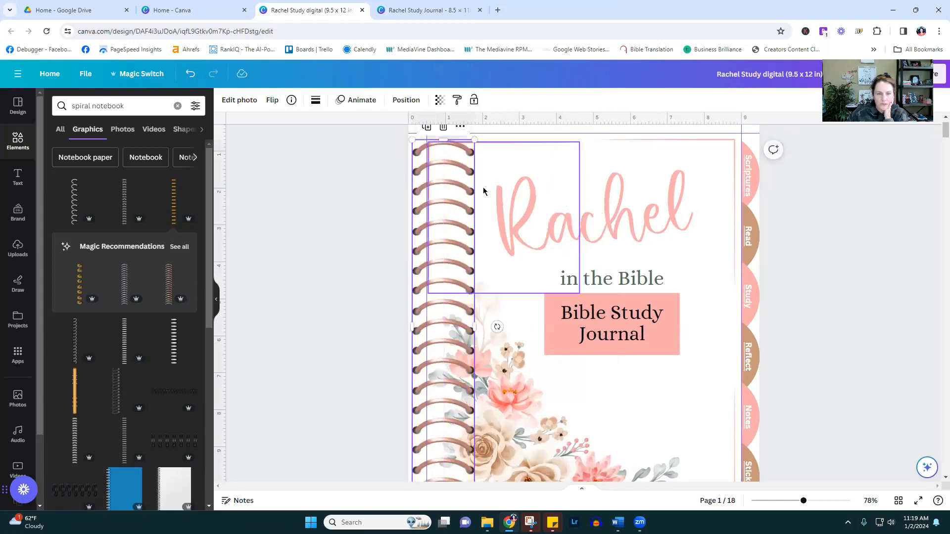
scroll(504, 333, down, 3)
drag(413, 390, 413, 178)
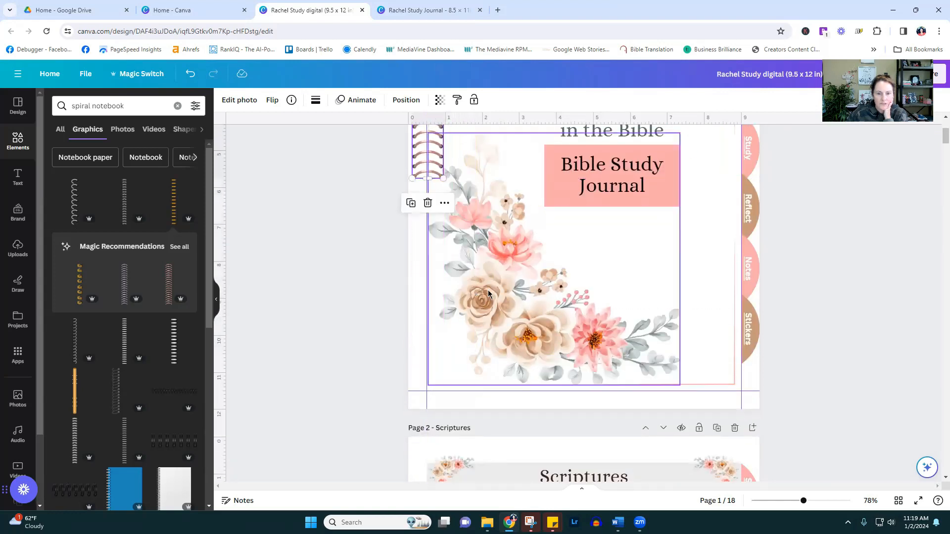
Position the rose gold spiral binding at the cover's upper left corner and shrink it to about 0.7 in wide
scroll(482, 286, up, 3)
scroll(481, 286, up, 1)
drag(428, 239, 430, 243)
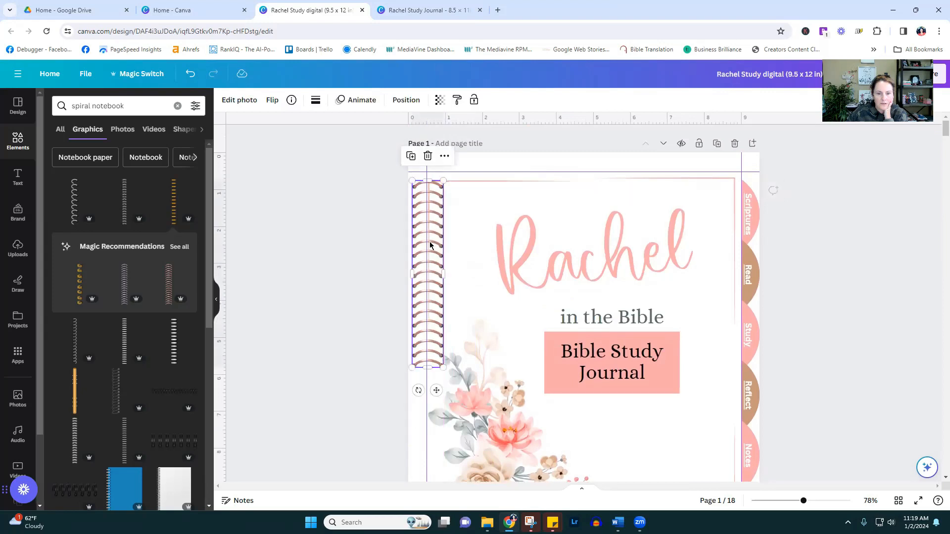
click(322, 386)
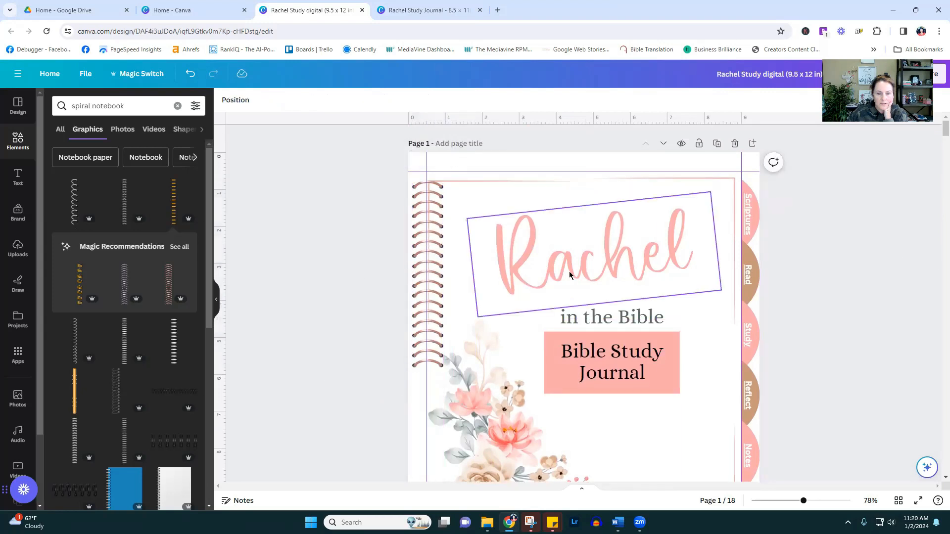
click(435, 347)
drag(442, 367, 434, 335)
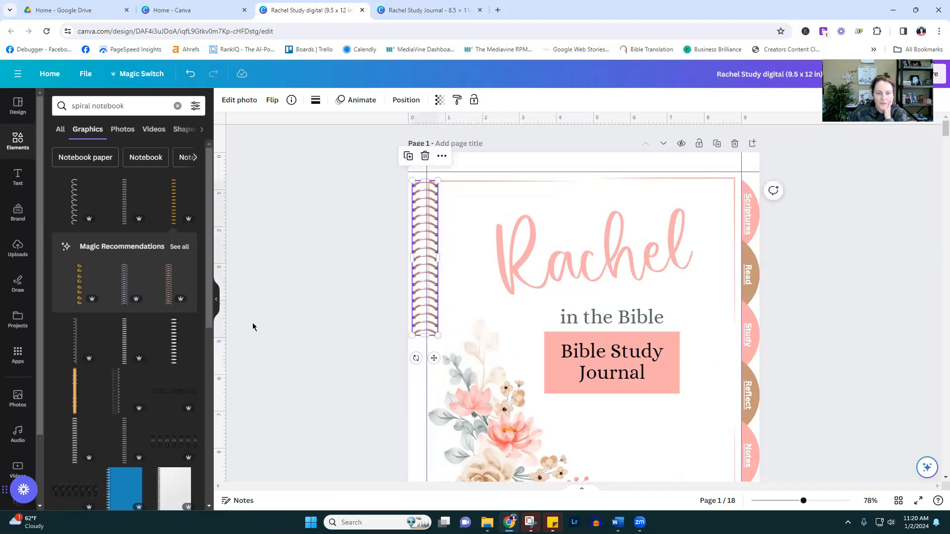
click(253, 325)
Duplicate the spiral binding and place the copy directly below the first along the cover's left edge
click(415, 222)
click(415, 158)
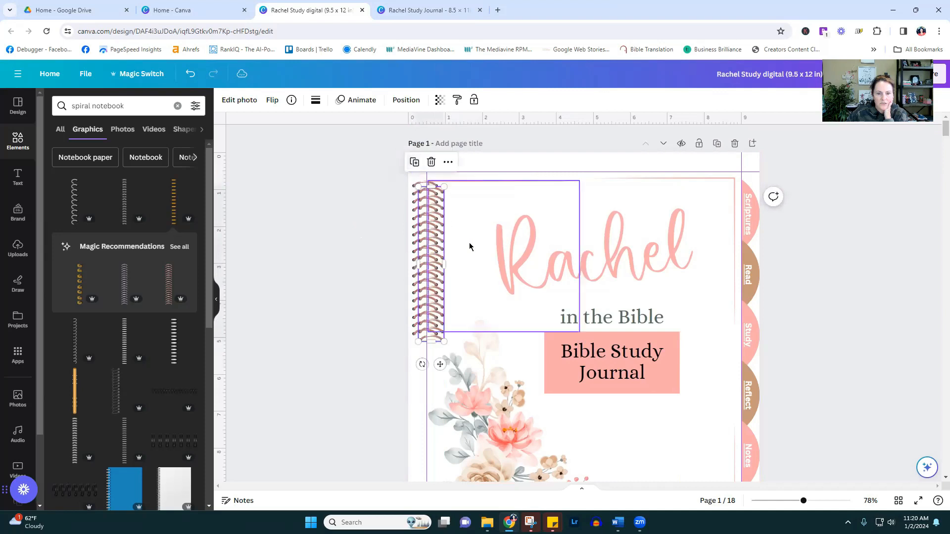
scroll(423, 198, down, 2)
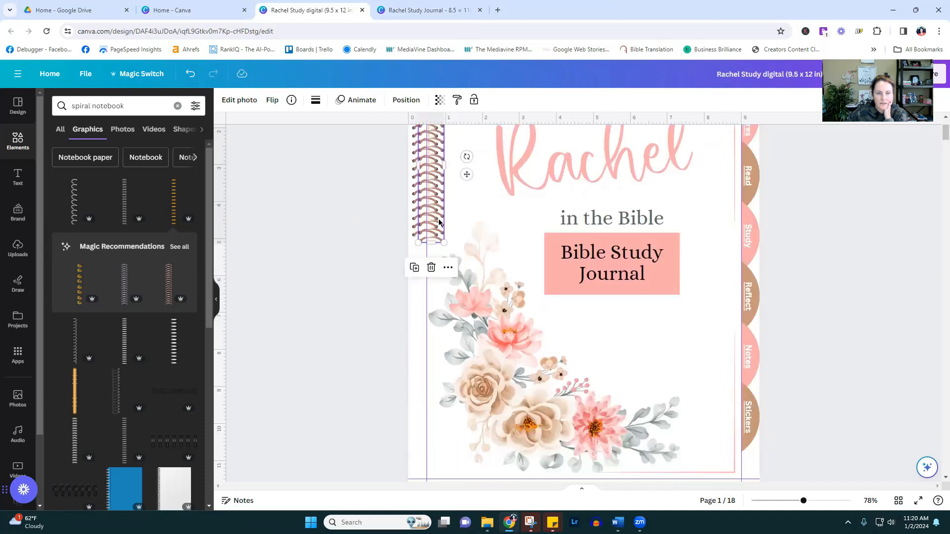
drag(437, 233, 430, 373)
click(353, 392)
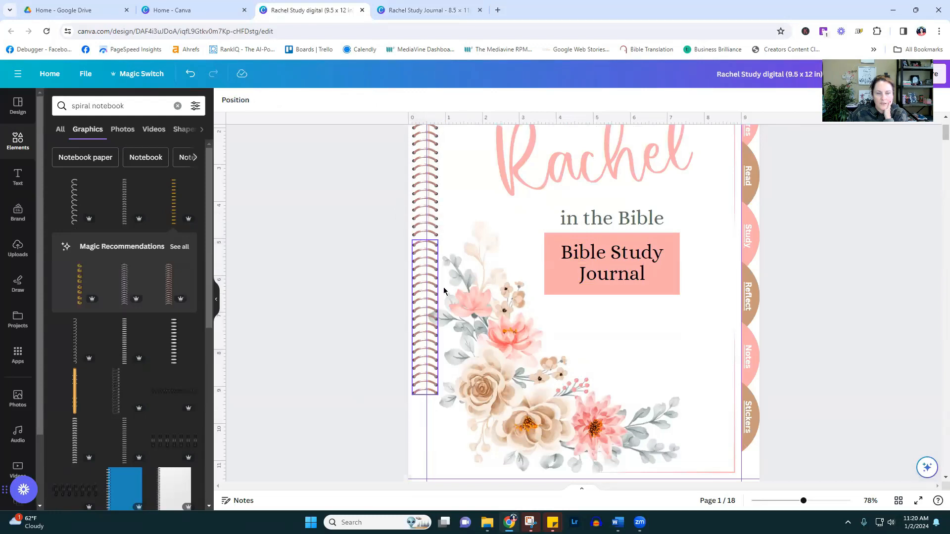
Nudge the second spiral down so its rings continue the first spiral's spacing evenly, keeping both aligned
click(432, 266)
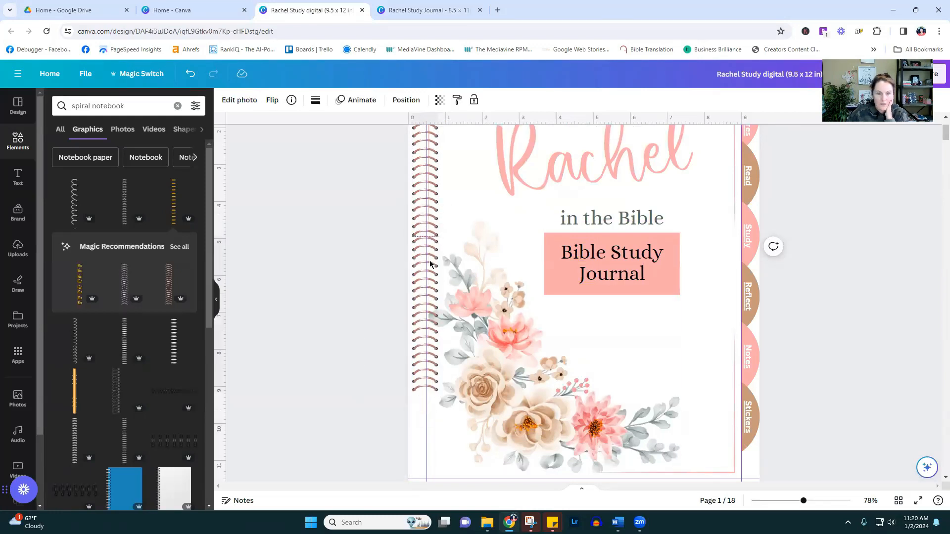
scroll(430, 307, up, 5)
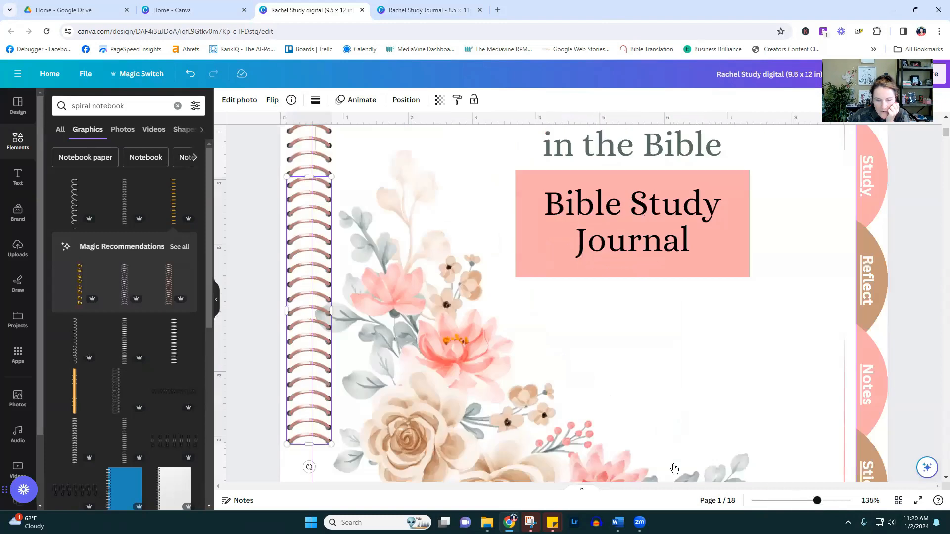
scroll(352, 290, up, 2)
click(271, 335)
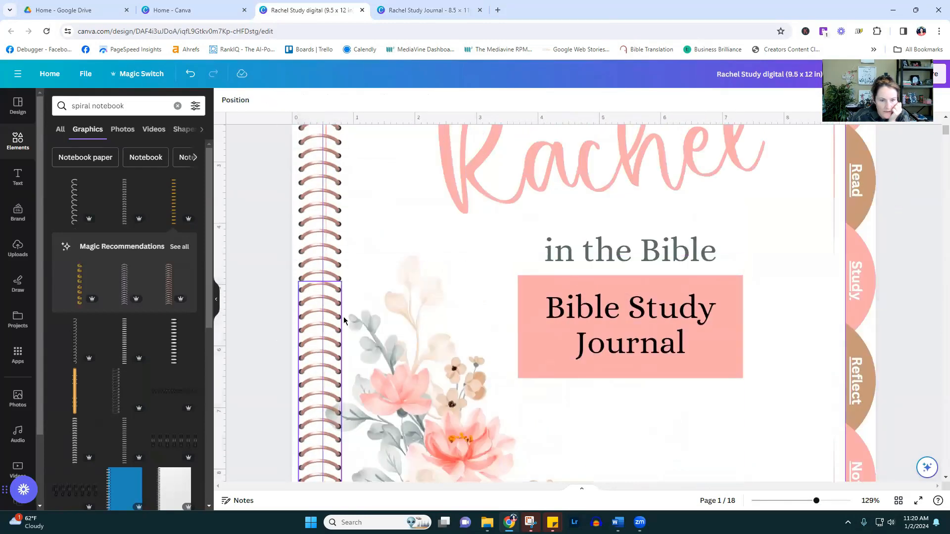
click(305, 337)
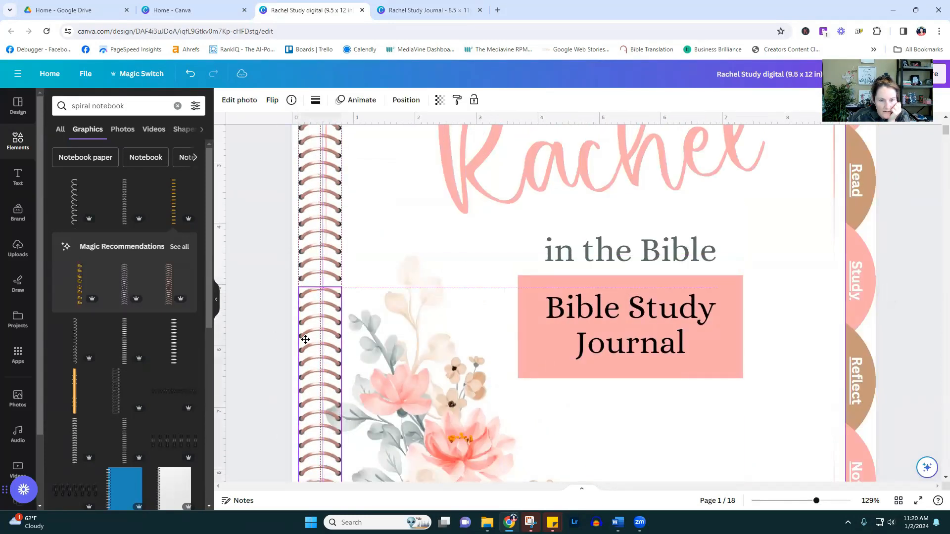
scroll(269, 336, down, 3)
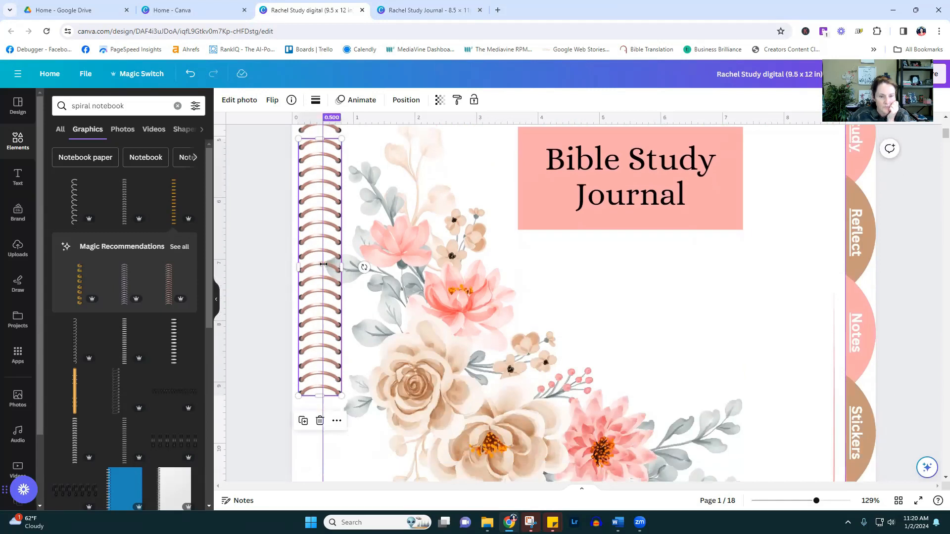
Duplicate the spiral again below the second one and crop its lower end just above the cover's bottom guide
click(303, 421)
scroll(303, 421, down, 2)
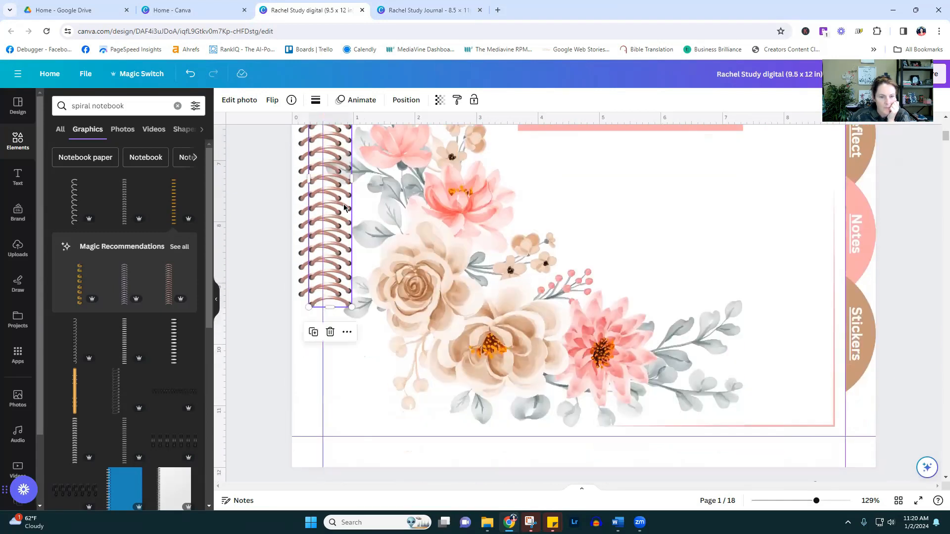
drag(358, 313, 333, 455)
scroll(324, 435, down, 3)
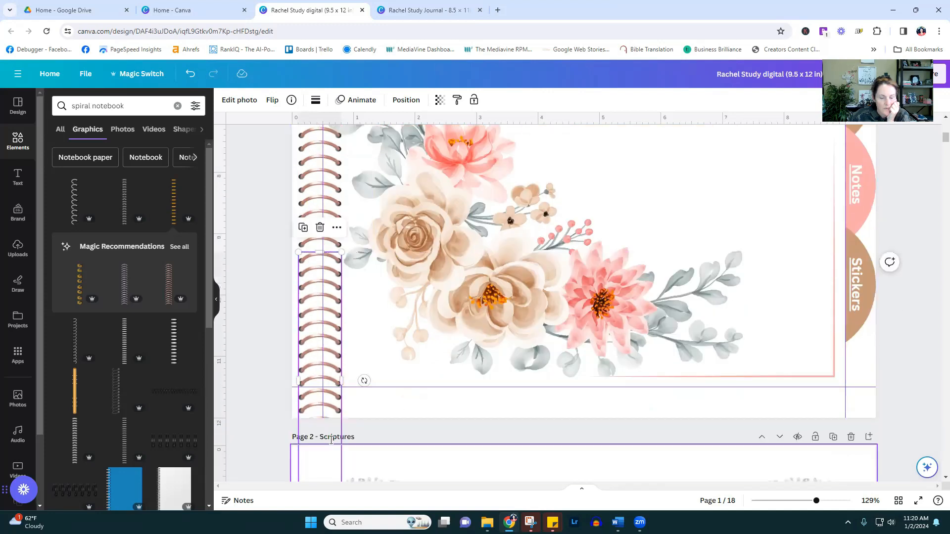
drag(319, 410, 322, 279)
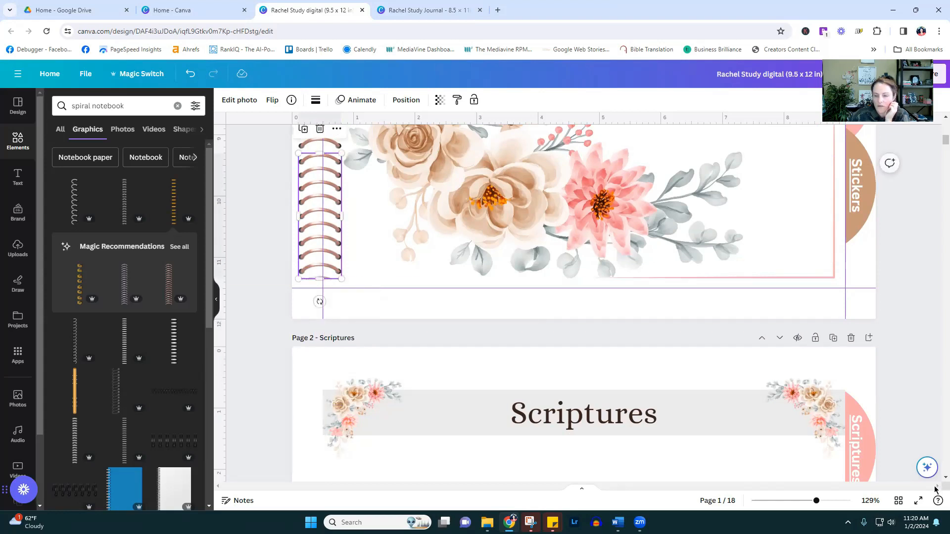
Group the three spiral pieces on the cover page into one full-height binding
click(794, 501)
click(386, 208)
scroll(388, 204, up, 3)
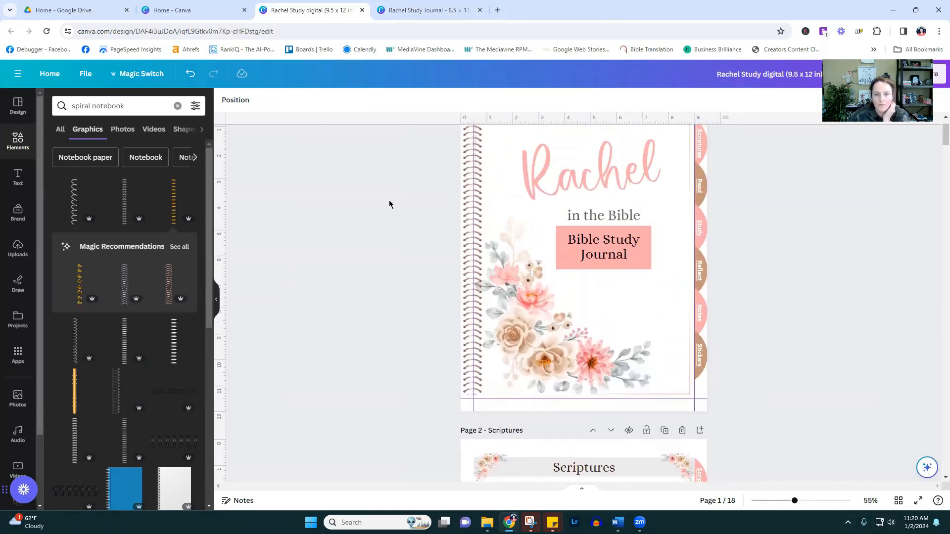
drag(446, 174, 470, 438)
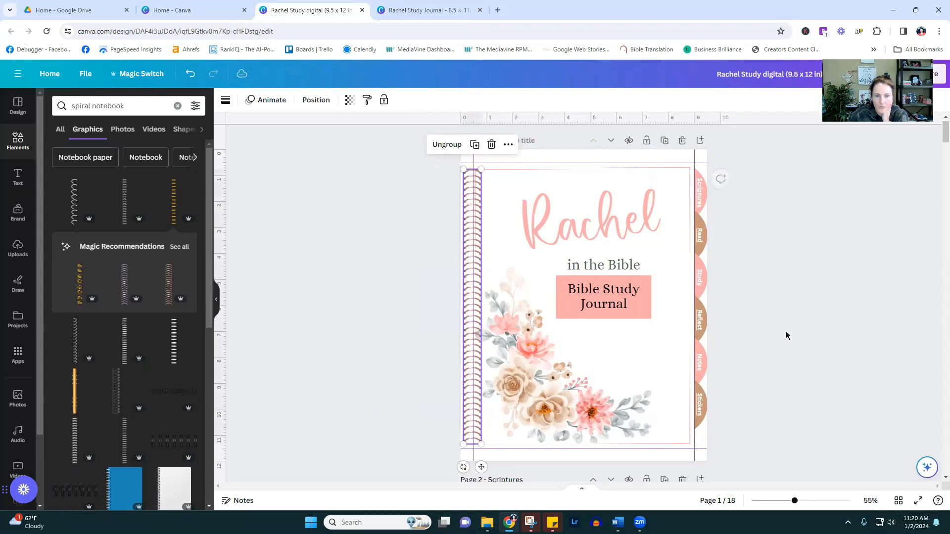
click(809, 335)
Compare the finished spiral-bound cover with the layout of the Scriptures page below it
scroll(815, 326, down, 5)
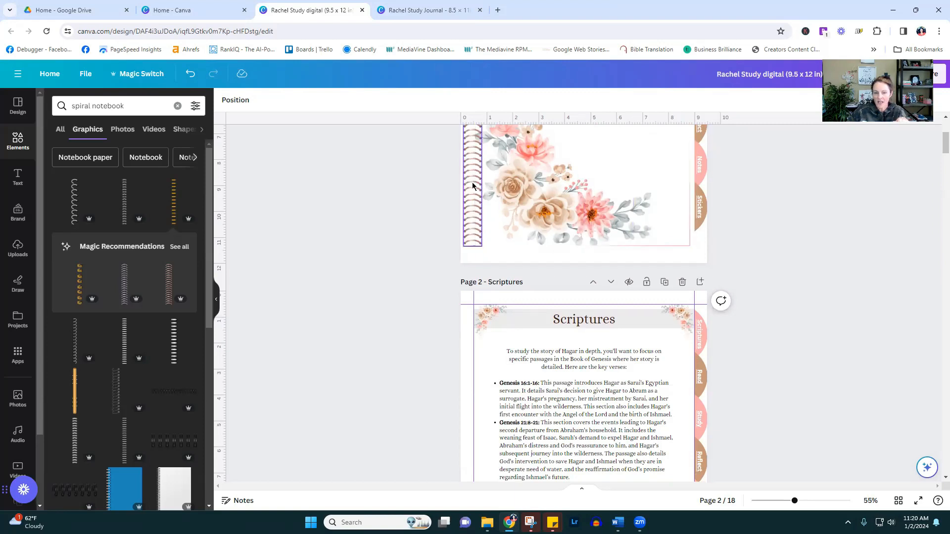
scroll(563, 245, down, 3)
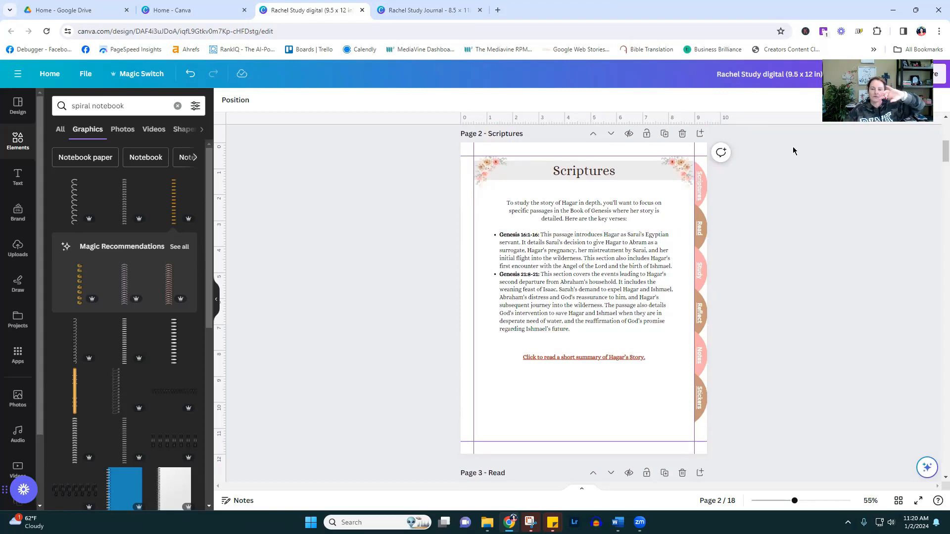
scroll(643, 168, up, 3)
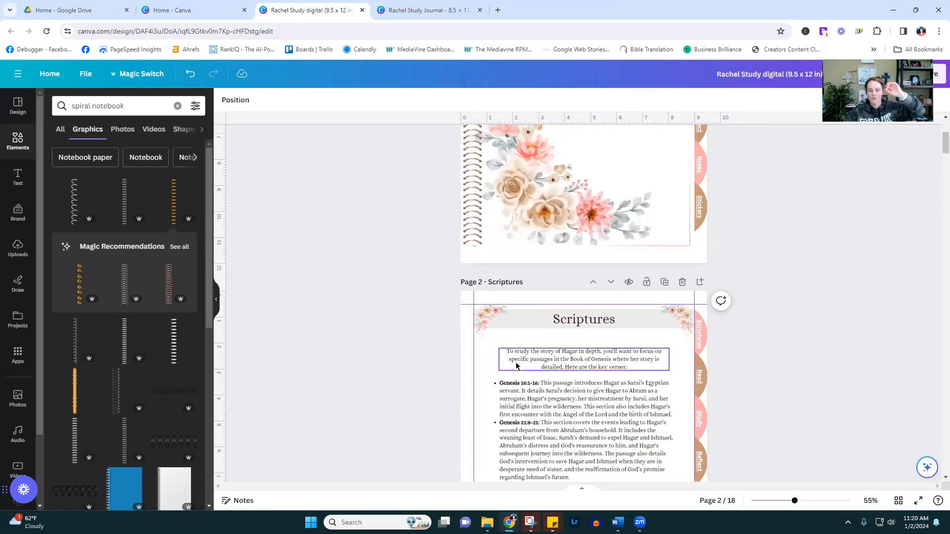
scroll(530, 361, down, 2)
scroll(637, 312, up, 3)
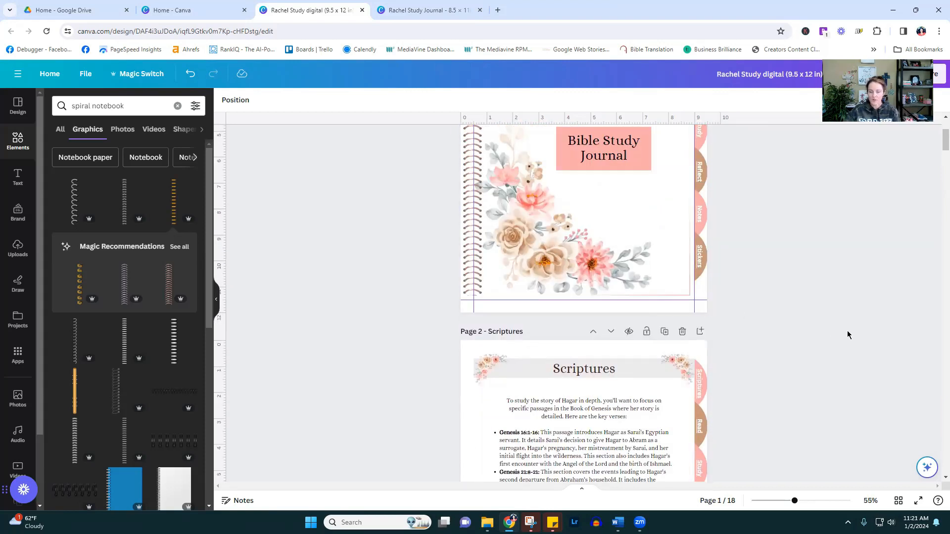
scroll(841, 324, down, 6)
scroll(832, 311, down, 1)
scroll(742, 312, up, 6)
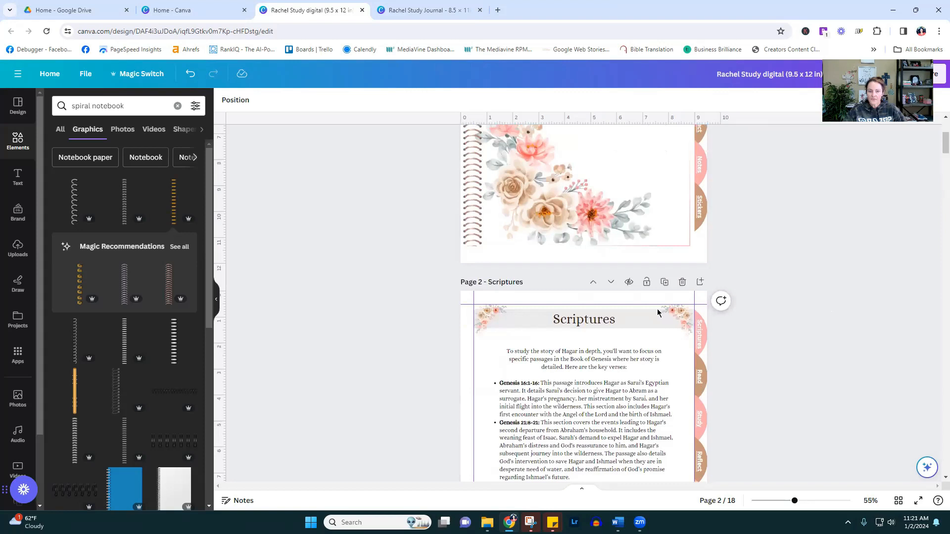
Collapse the elements list and review the journal pages from the cover to the Summary page
click(216, 299)
scroll(863, 386, up, 4)
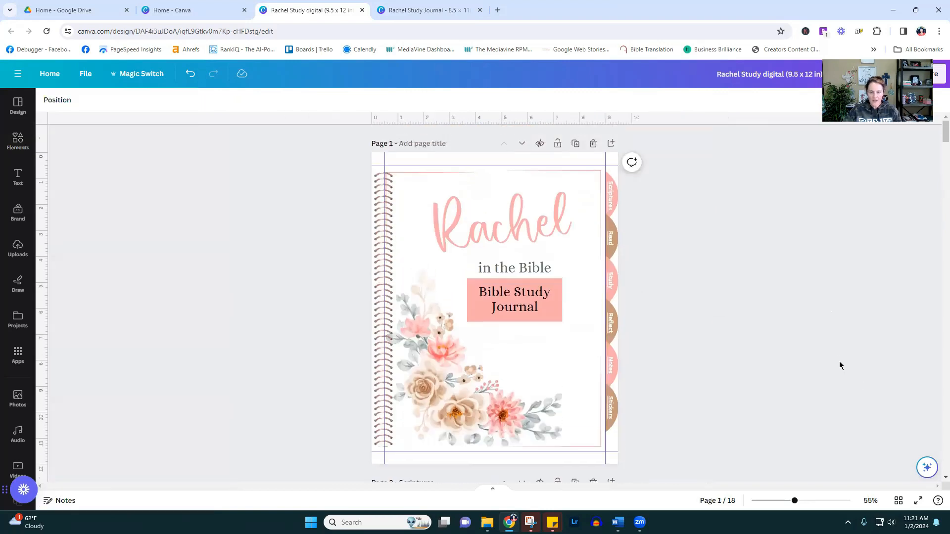
scroll(843, 340, down, 15)
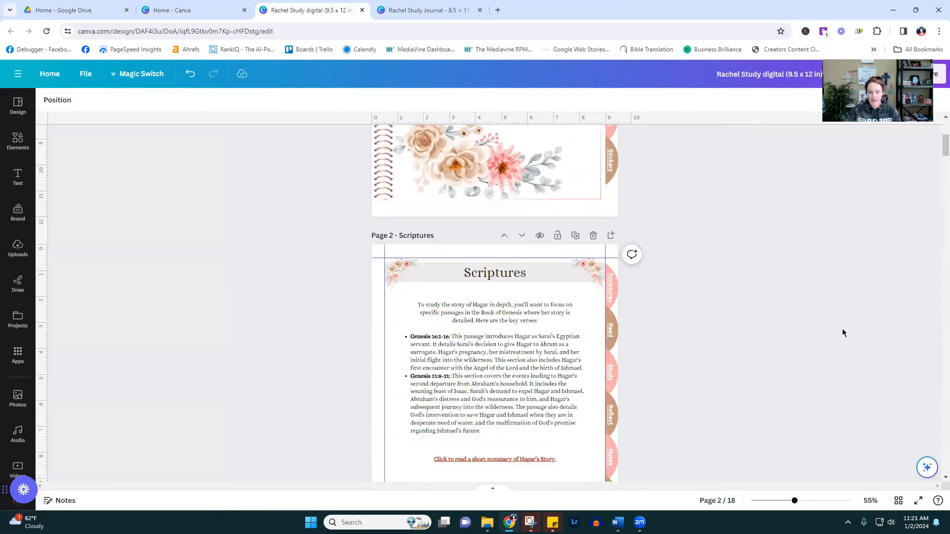
scroll(844, 329, down, 10)
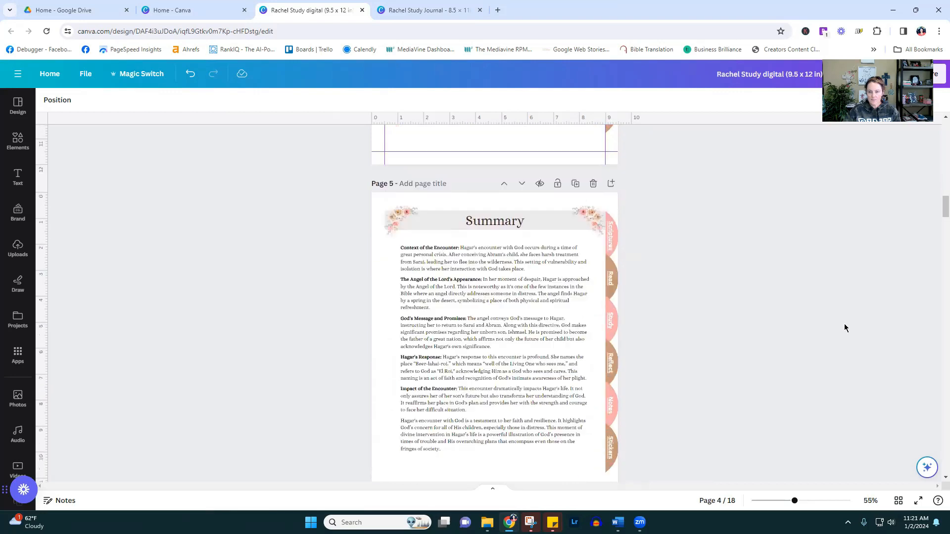
scroll(707, 354, up, 10)
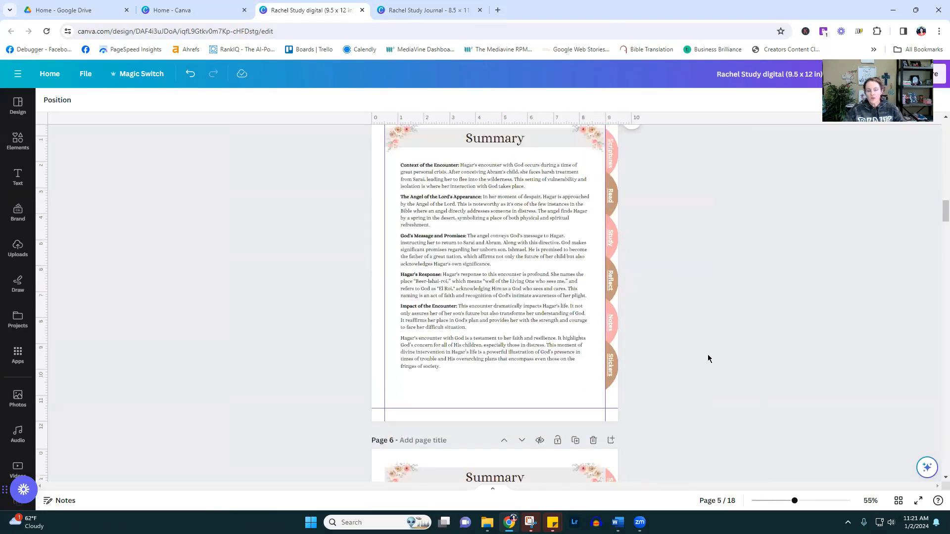
Remove the web link from the "Click to read a short summary of Hagar's Story." line on the Scriptures page
scroll(712, 346, up, 5)
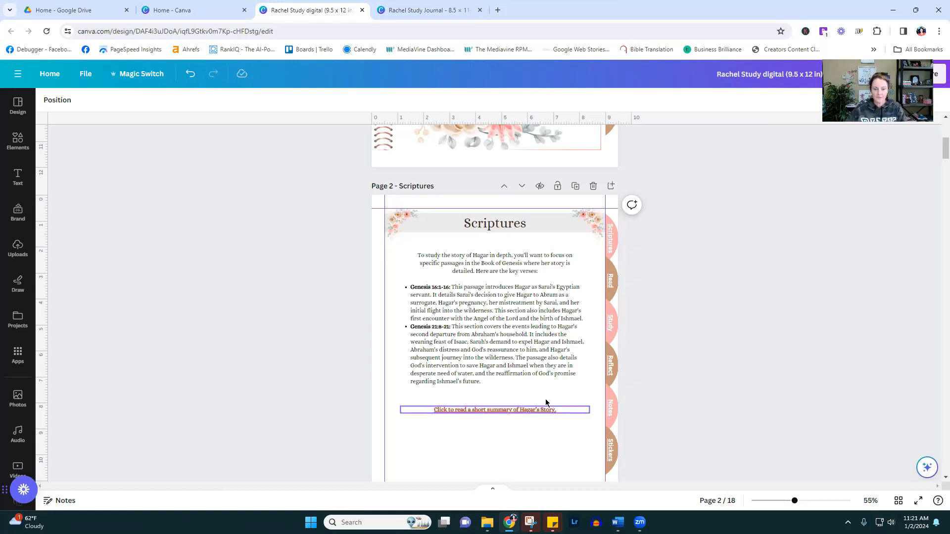
click(560, 413)
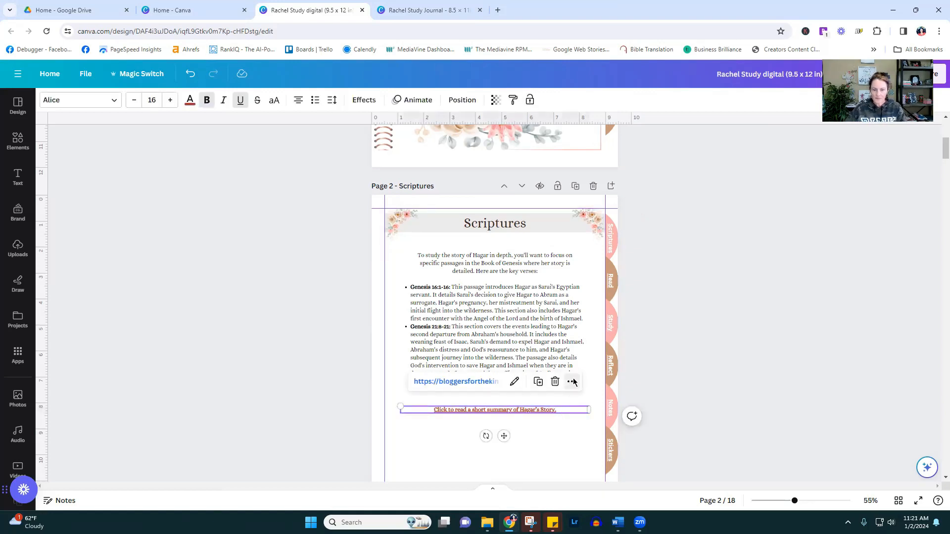
click(572, 381)
click(595, 327)
click(503, 451)
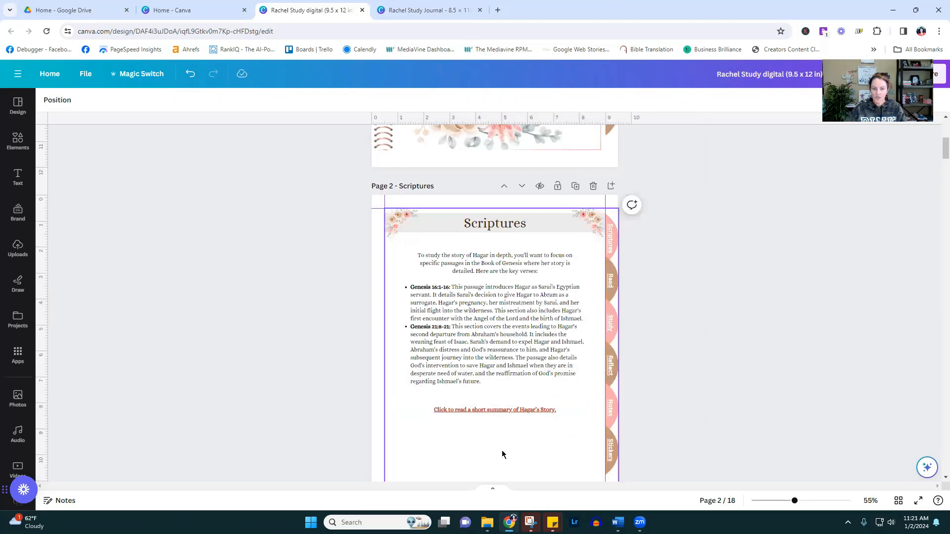
click(504, 411)
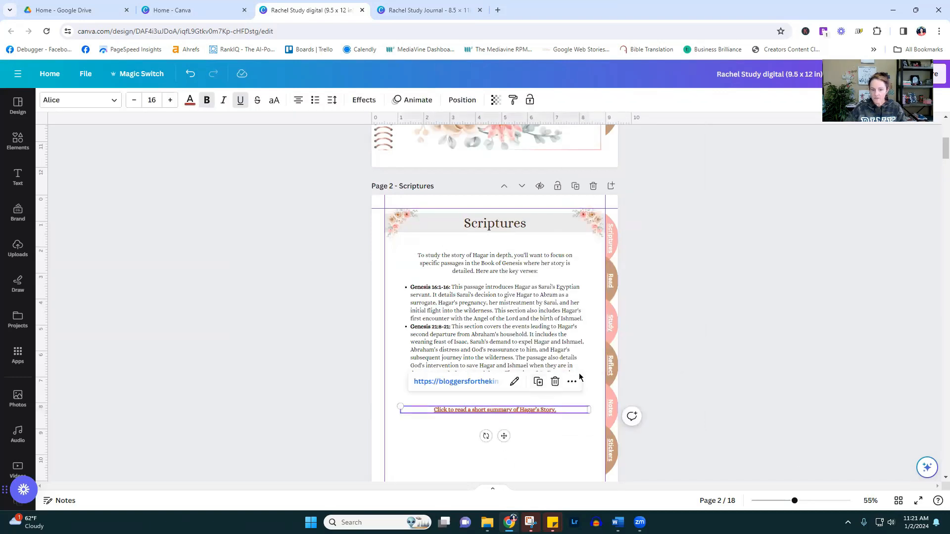
click(572, 382)
click(615, 342)
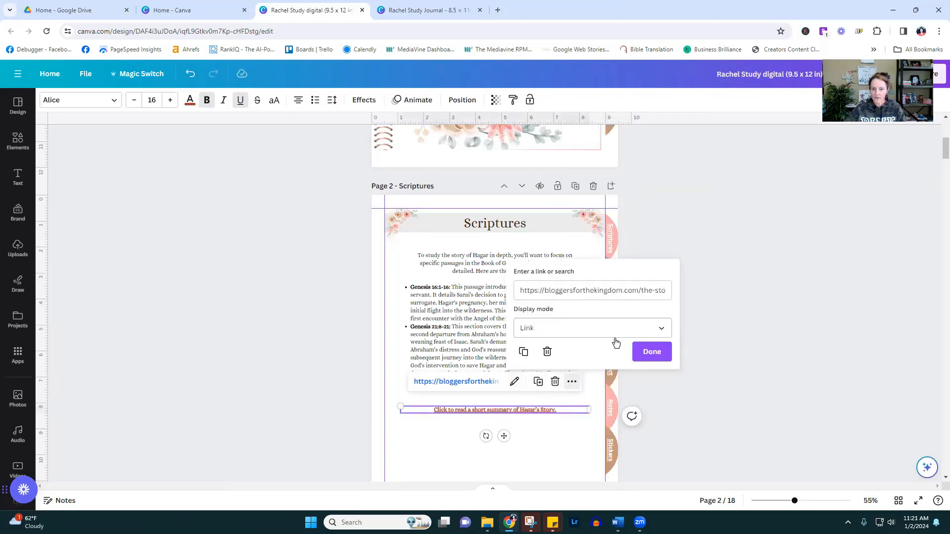
click(547, 351)
click(701, 411)
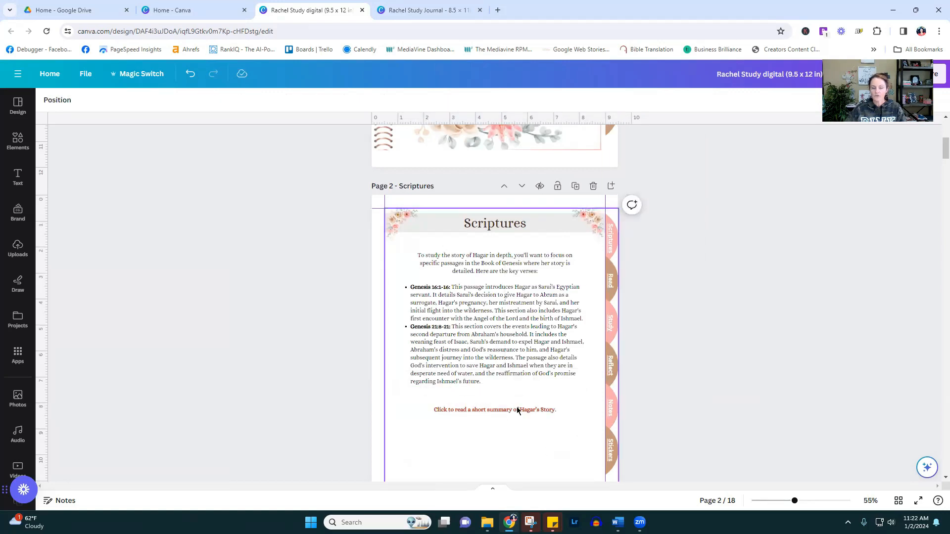
click(521, 410)
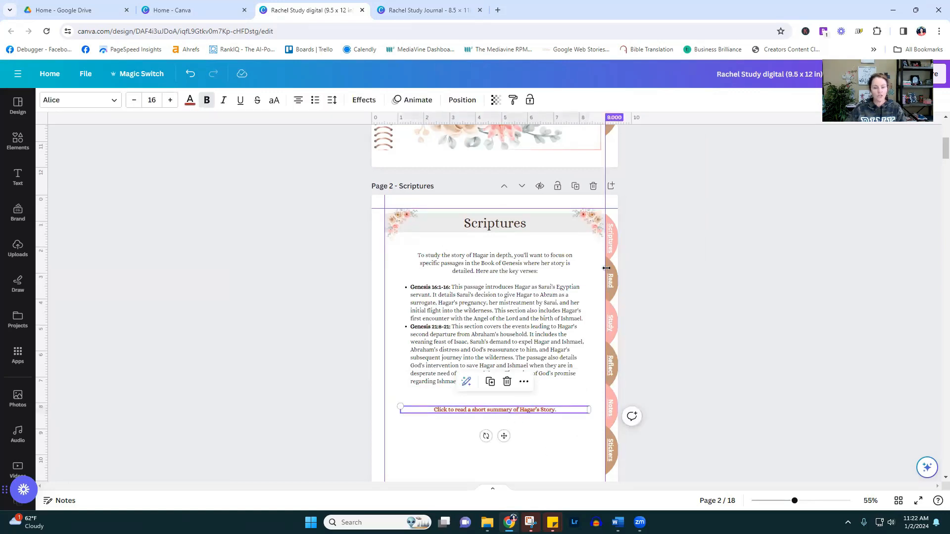
click(569, 435)
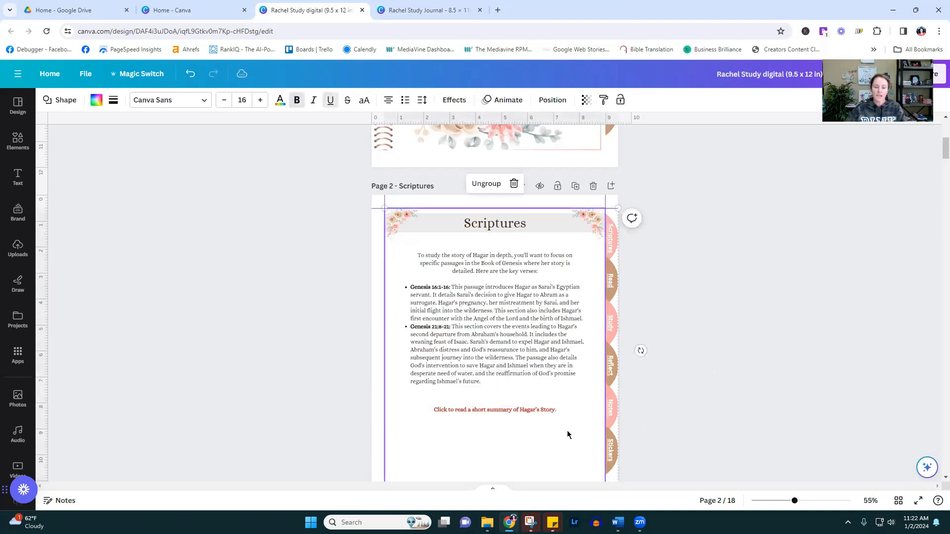
click(559, 411)
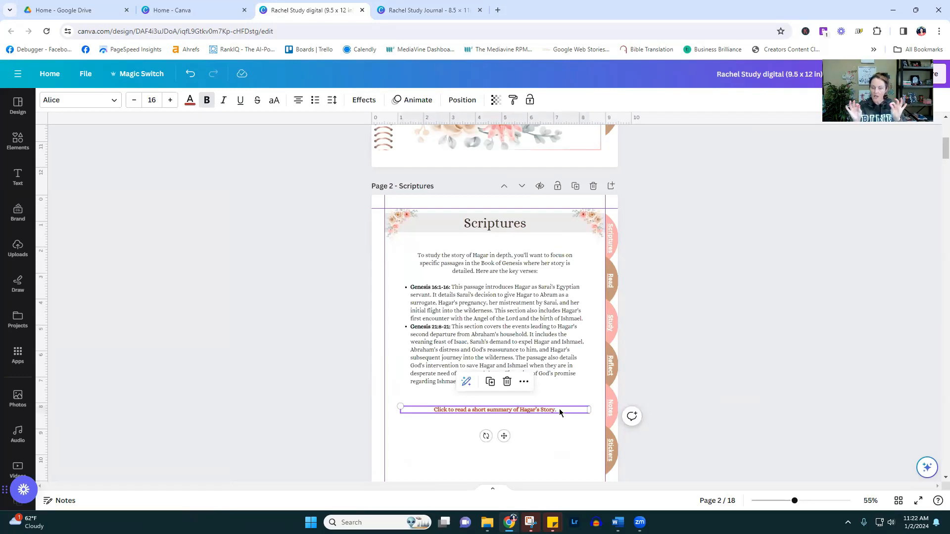
click(524, 382)
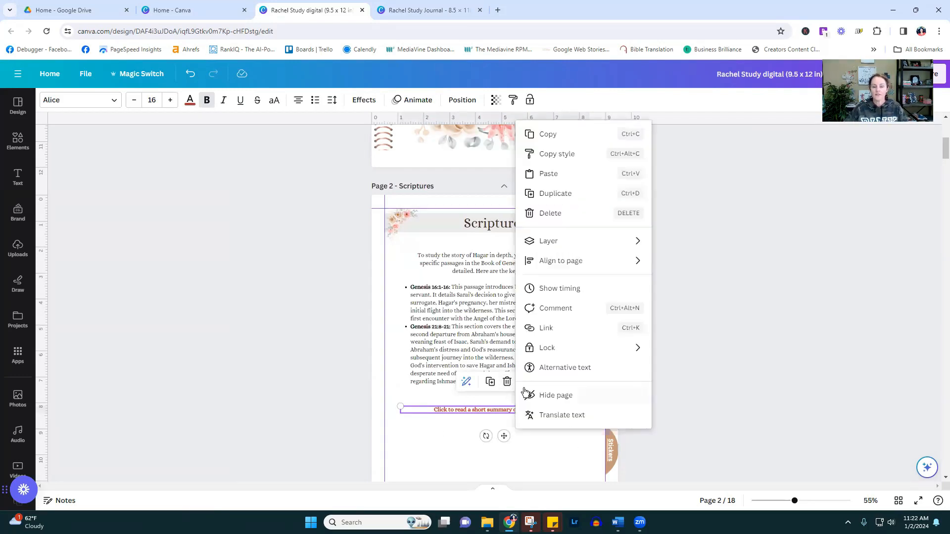
click(570, 327)
scroll(636, 398, down, 5)
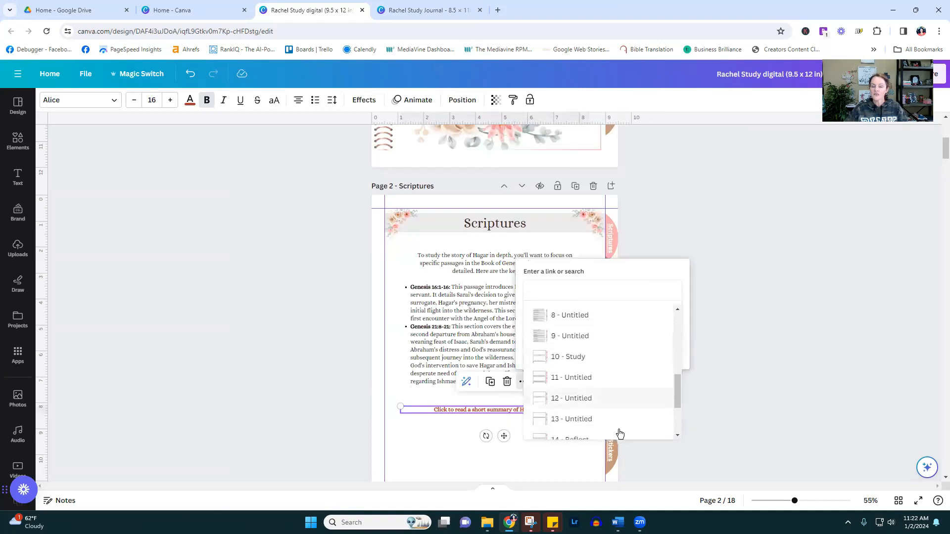
drag(677, 398, 583, 292)
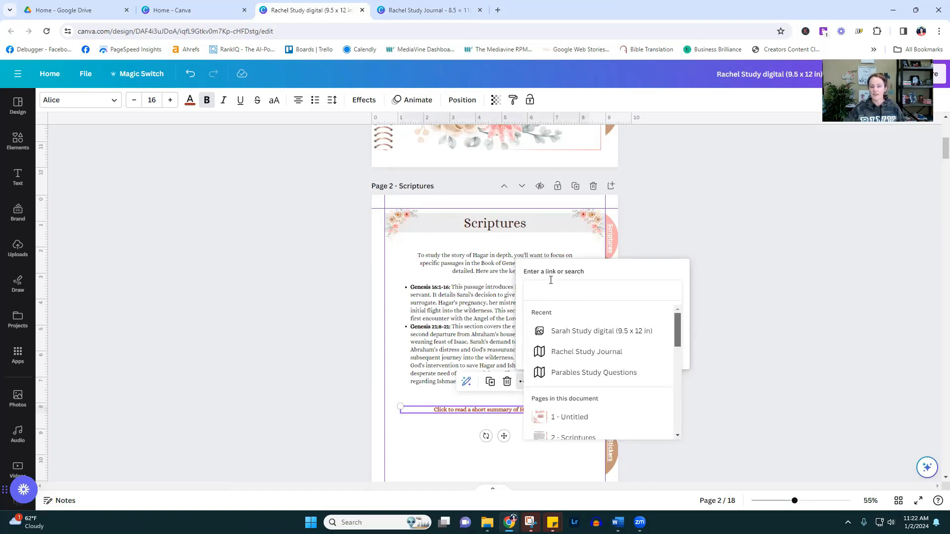
right_click(539, 291)
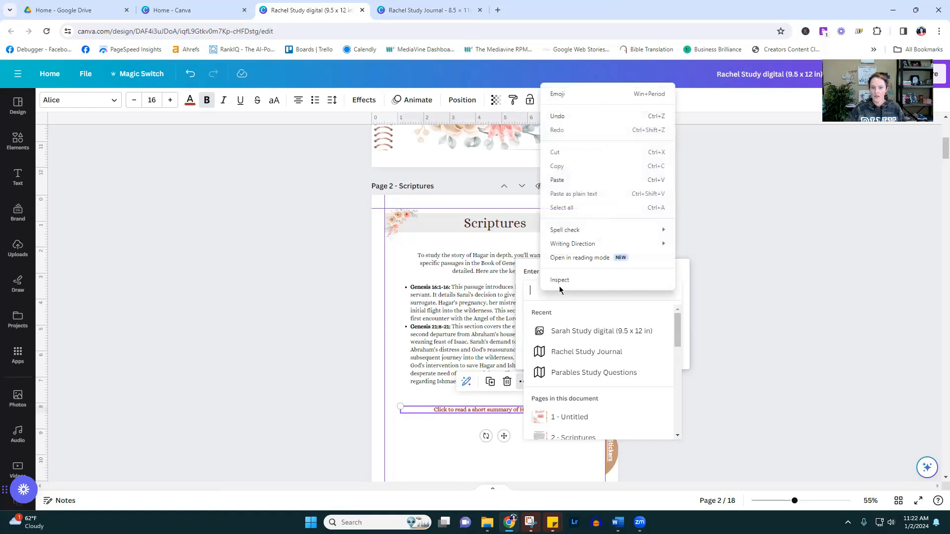
click(730, 205)
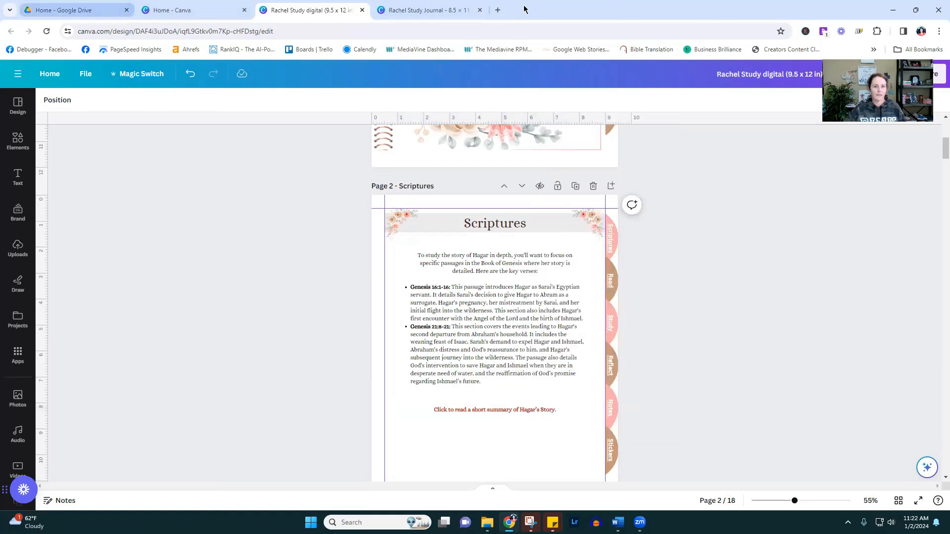
Open the bloggersforthekingdom.com admin site in a new browser tab and copy the site's address
click(496, 9)
text(b)
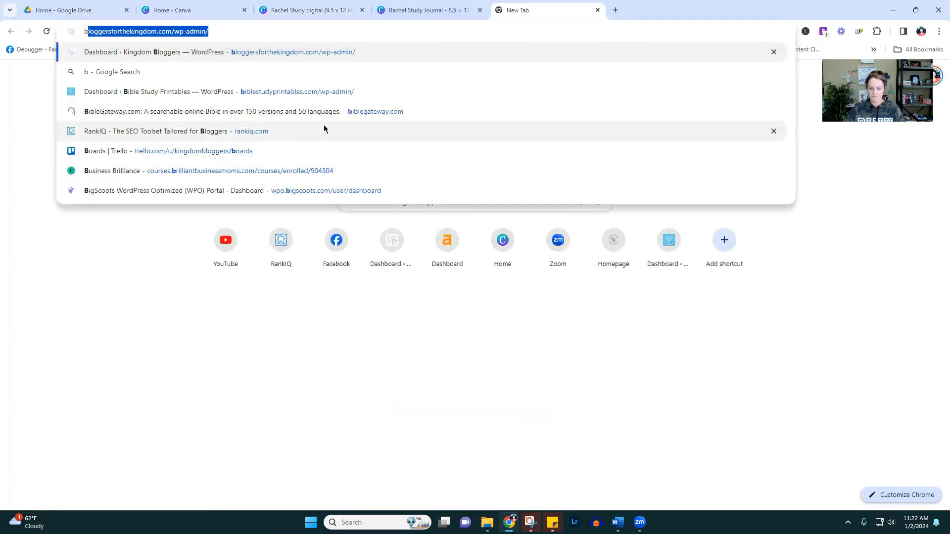
key(Return)
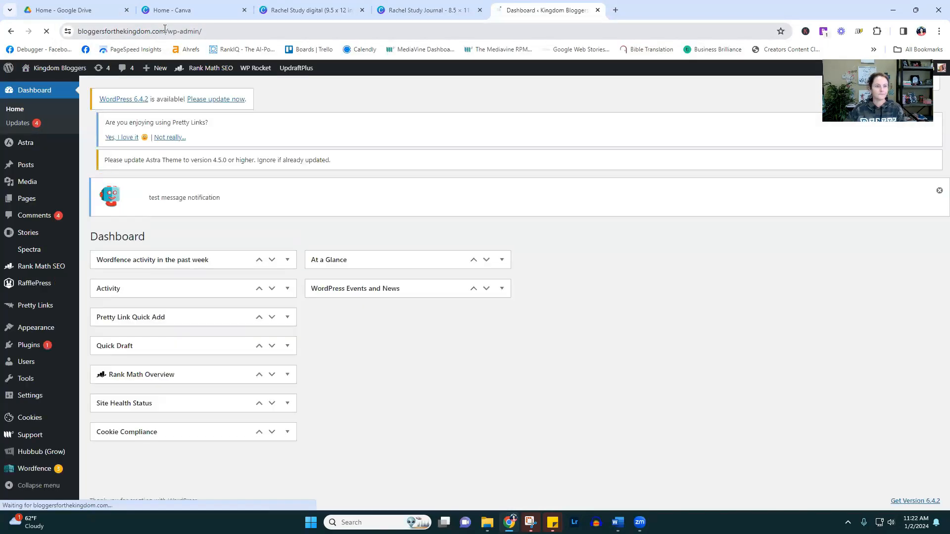
double_click(115, 32)
right_click(115, 33)
click(190, 123)
click(445, 8)
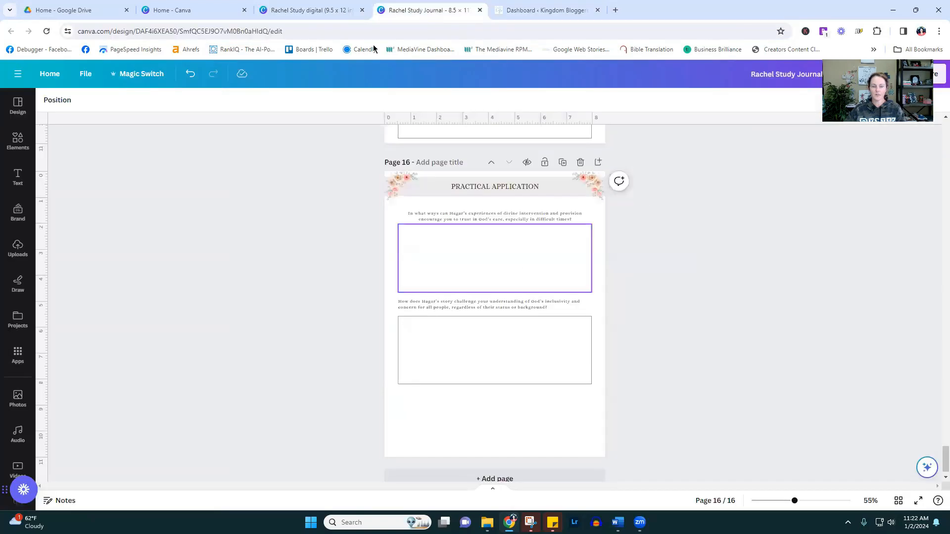
click(309, 10)
click(497, 409)
click(522, 381)
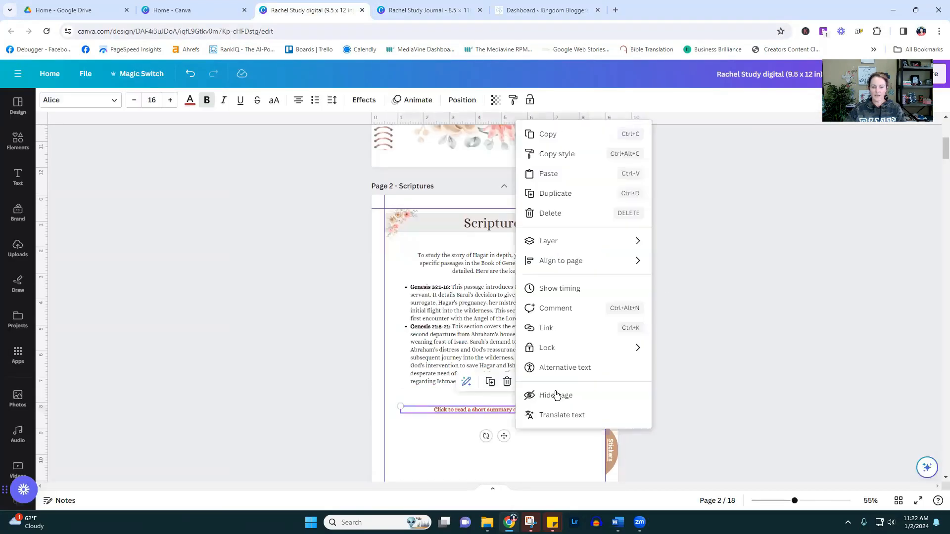
click(571, 328)
right_click(576, 288)
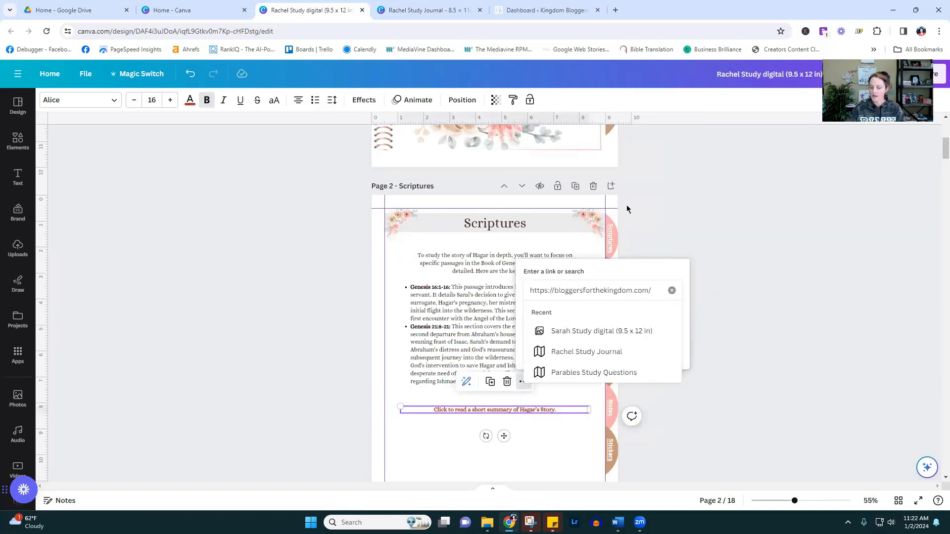
key(Return)
click(644, 353)
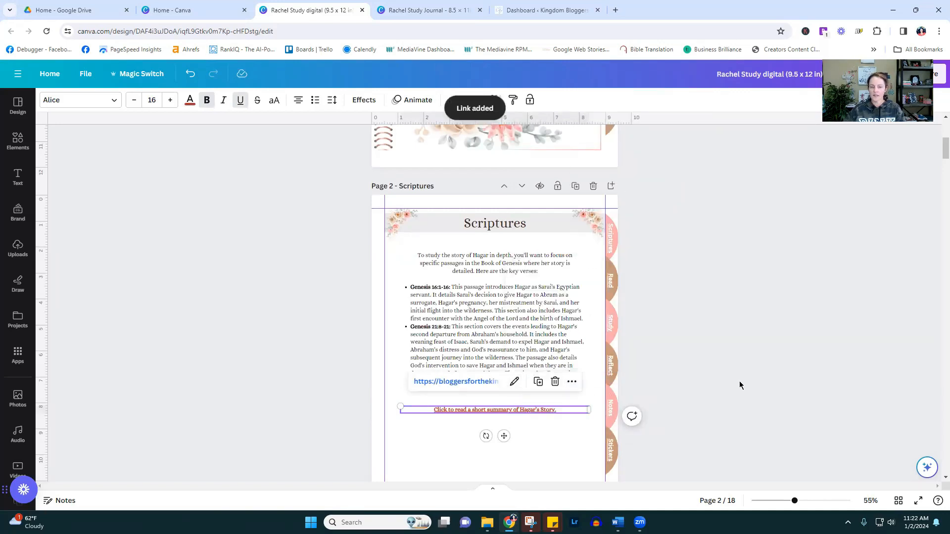
click(738, 446)
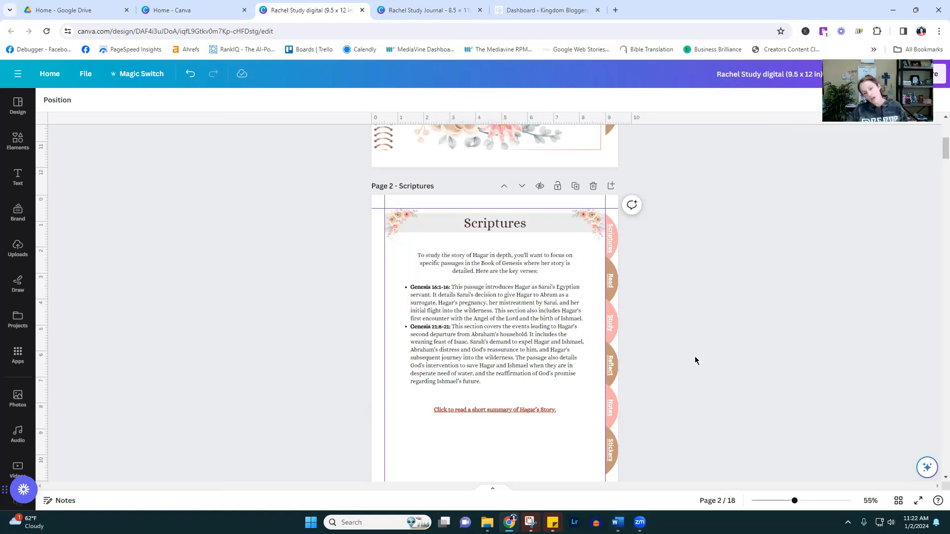
Review the spiral-bound cover, the linked line on the Scriptures page and the Summary page of the digital journal
scroll(714, 362, down, 2)
scroll(715, 363, up, 5)
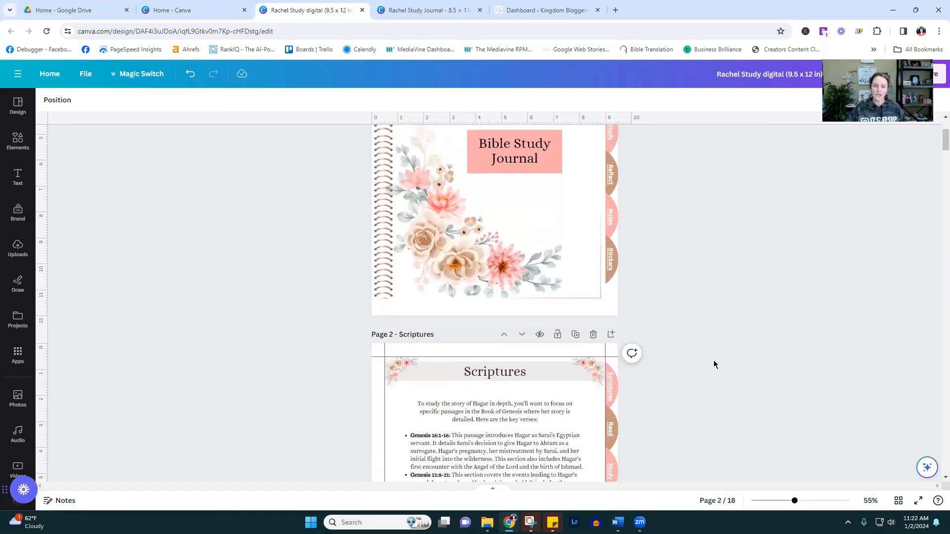
scroll(714, 364, up, 3)
scroll(714, 363, down, 7)
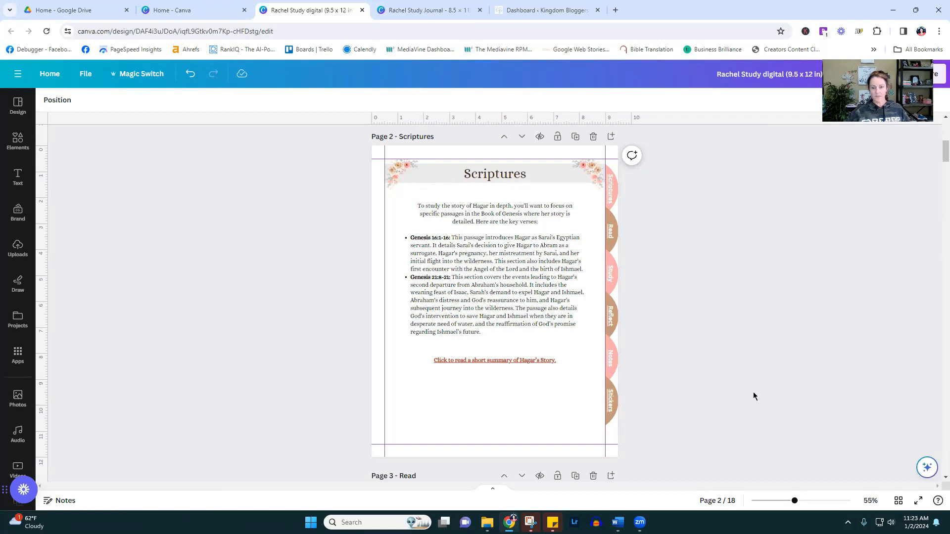
scroll(753, 392, up, 1)
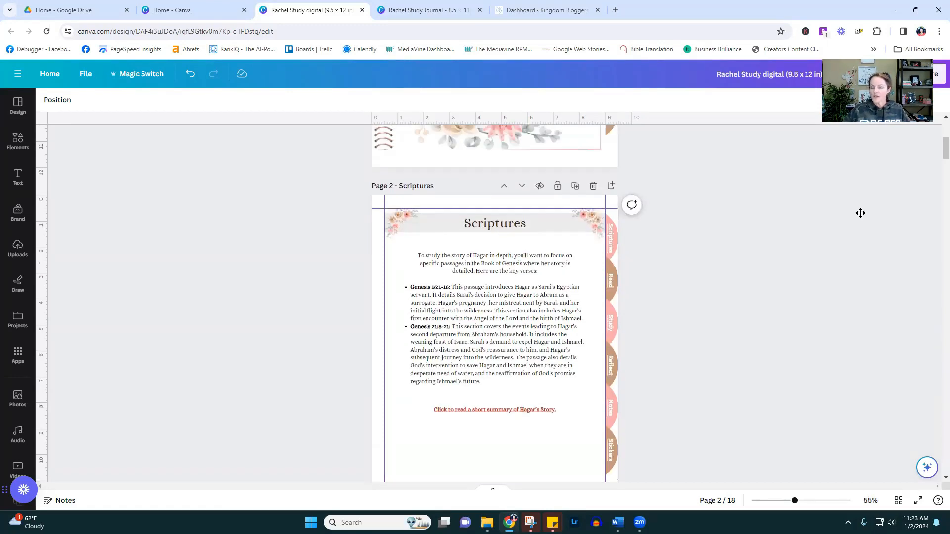
scroll(766, 270, up, 6)
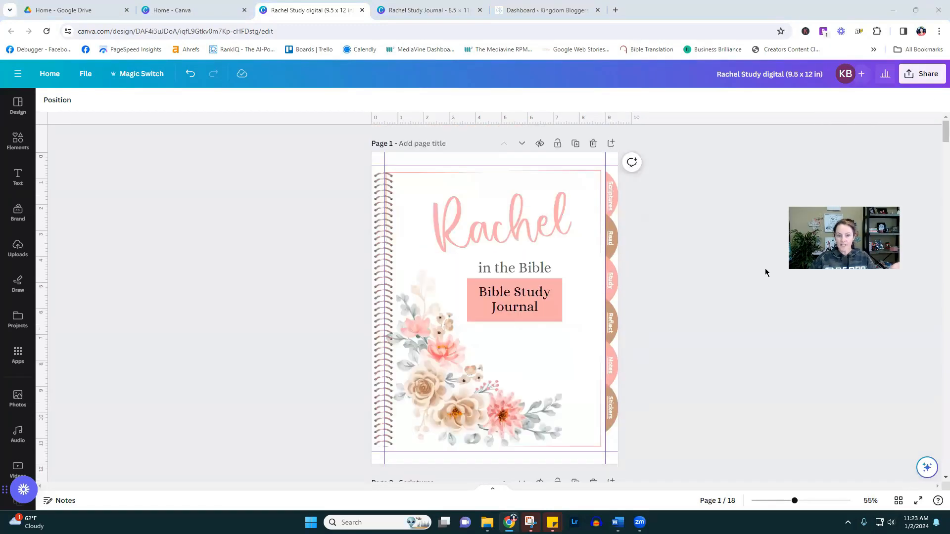
scroll(725, 319, down, 15)
scroll(695, 341, up, 5)
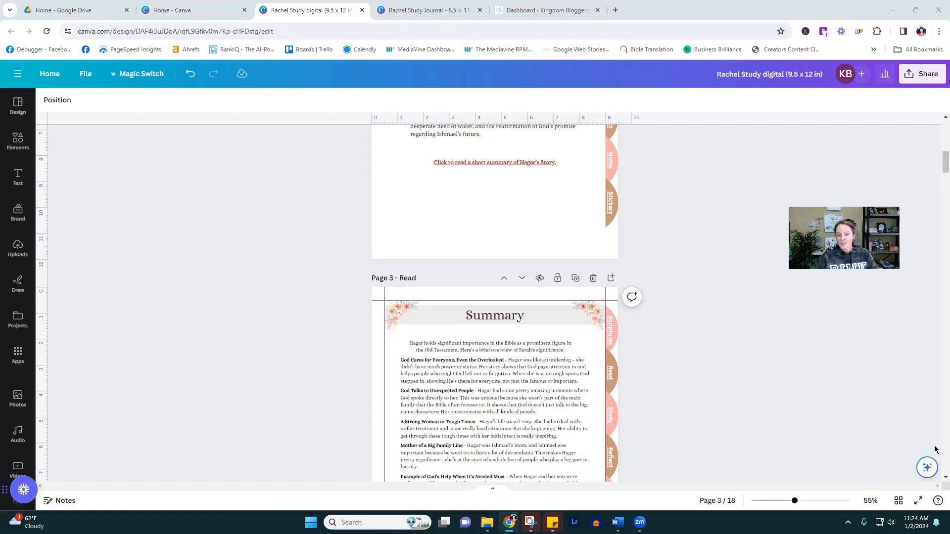
Open the journal's download settings and set the file type to PDF Standard
scroll(831, 406, up, 15)
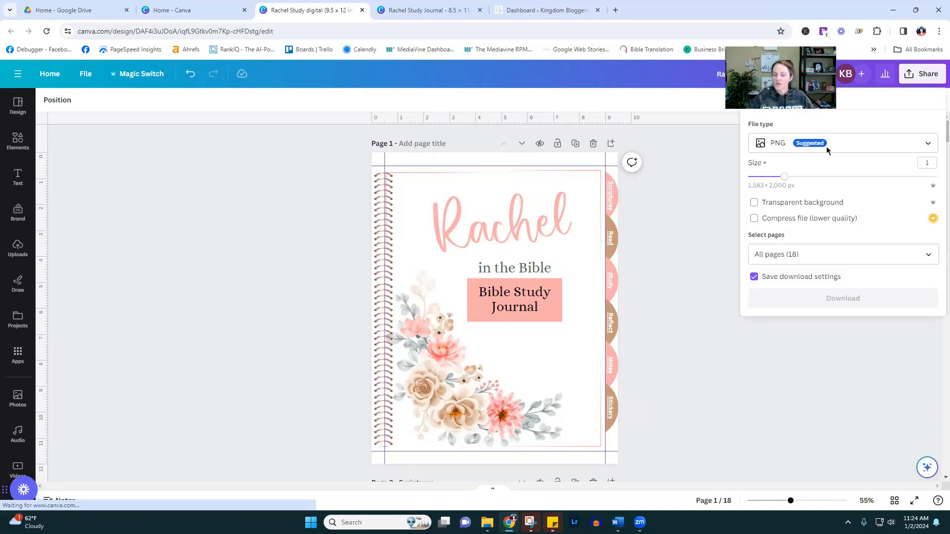
click(826, 150)
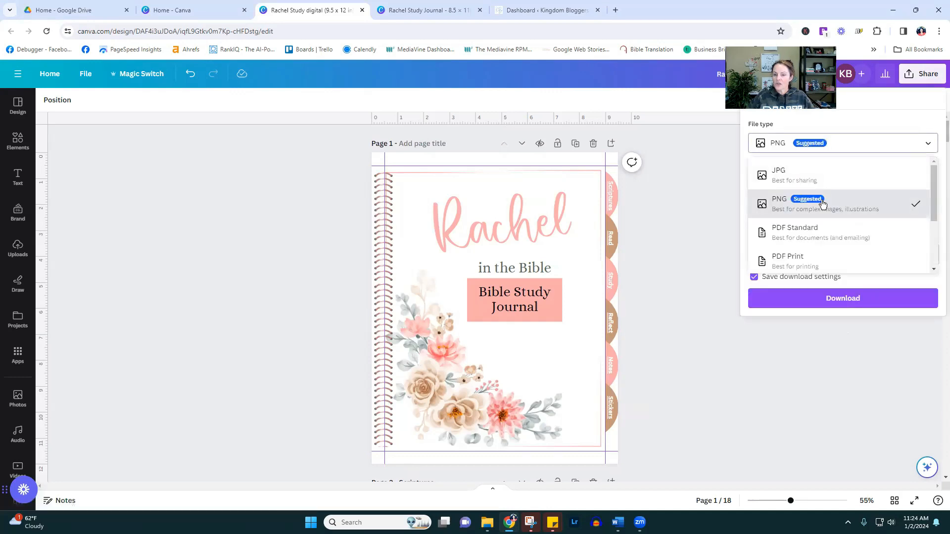
click(875, 236)
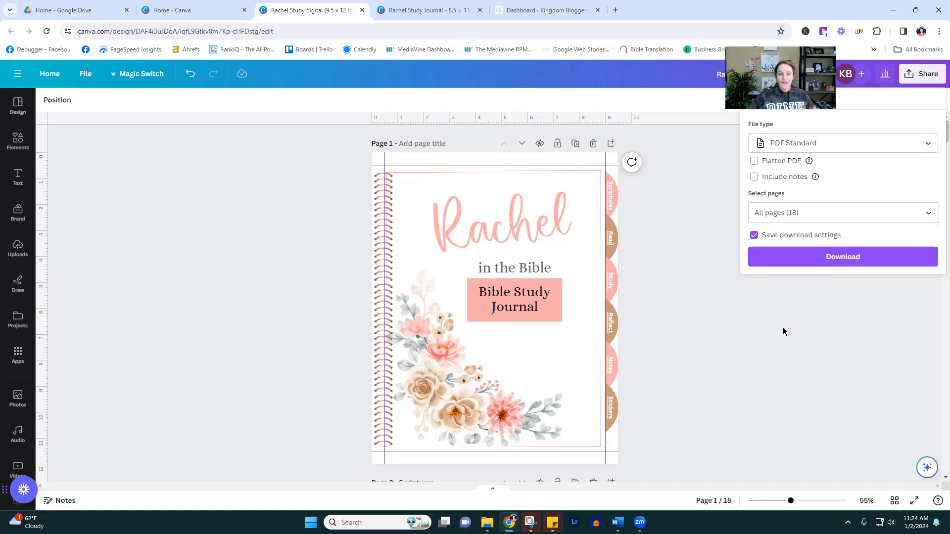
Switch to Google Drive and open the Hagar folder inside Etsy Files, Women Study Journals, to examine its product files
click(97, 5)
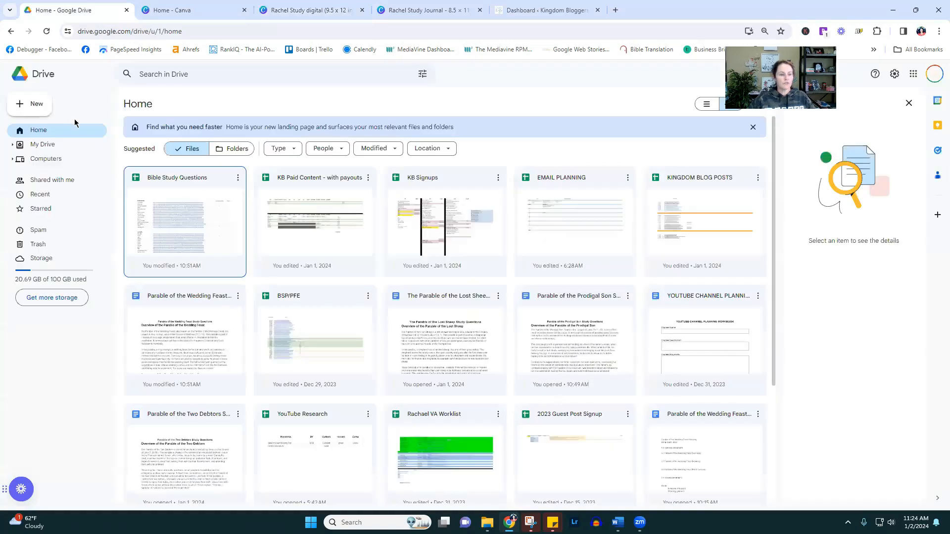
click(43, 144)
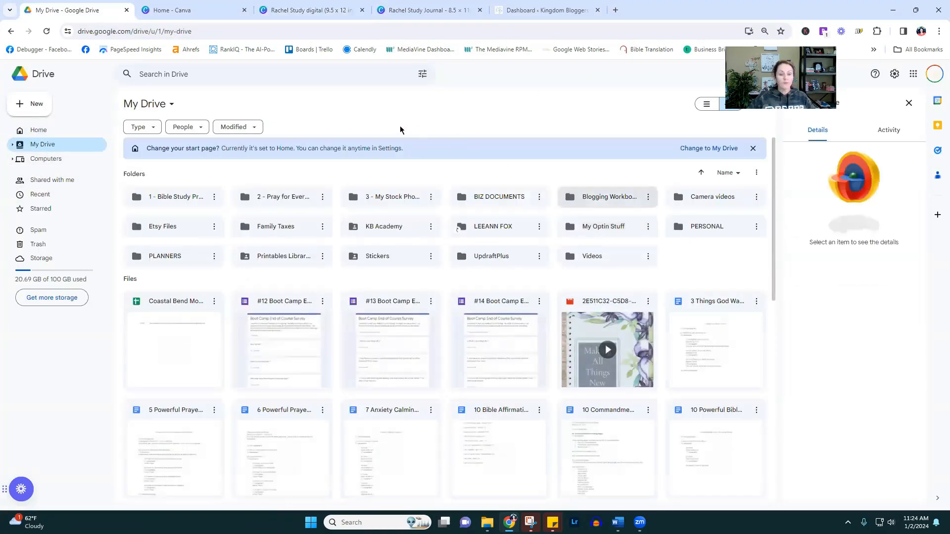
double_click(176, 228)
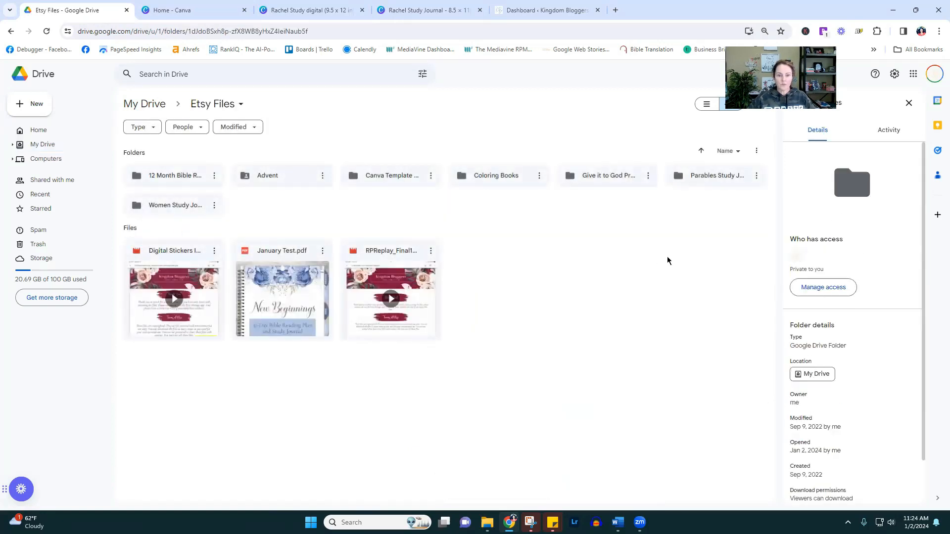
click(157, 210)
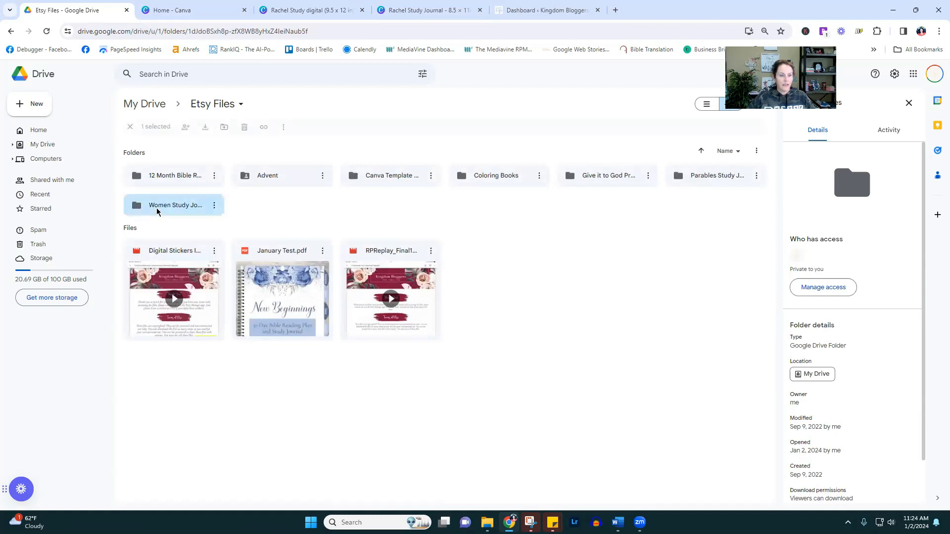
double_click(158, 212)
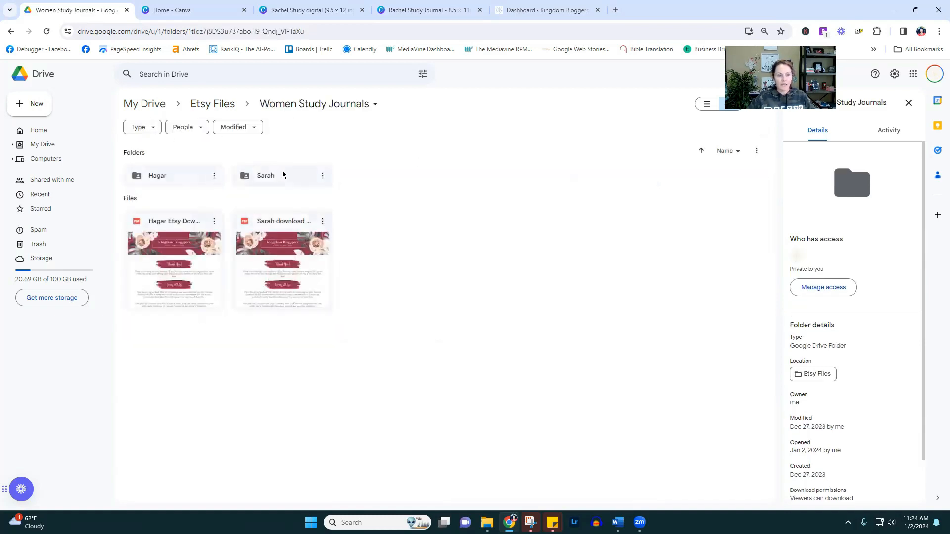
double_click(170, 183)
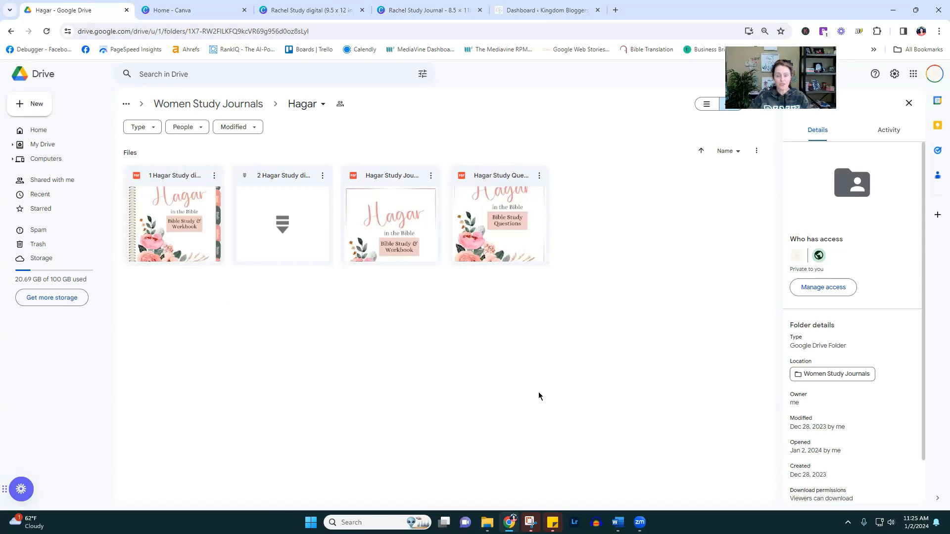
Switch to Canva, open the Etsy Download Page design and remove the link from the "Hagar Bible Study Journal" line on page 2
click(153, 11)
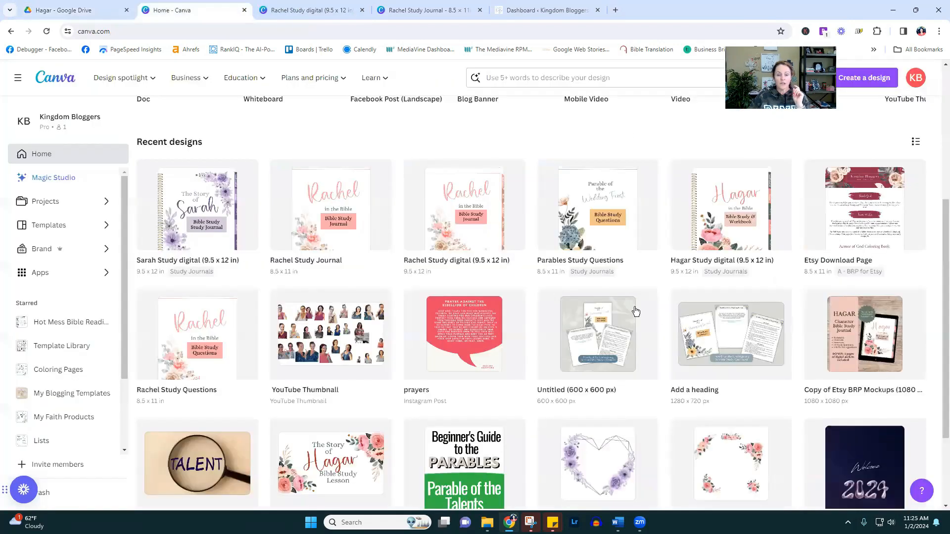
click(888, 202)
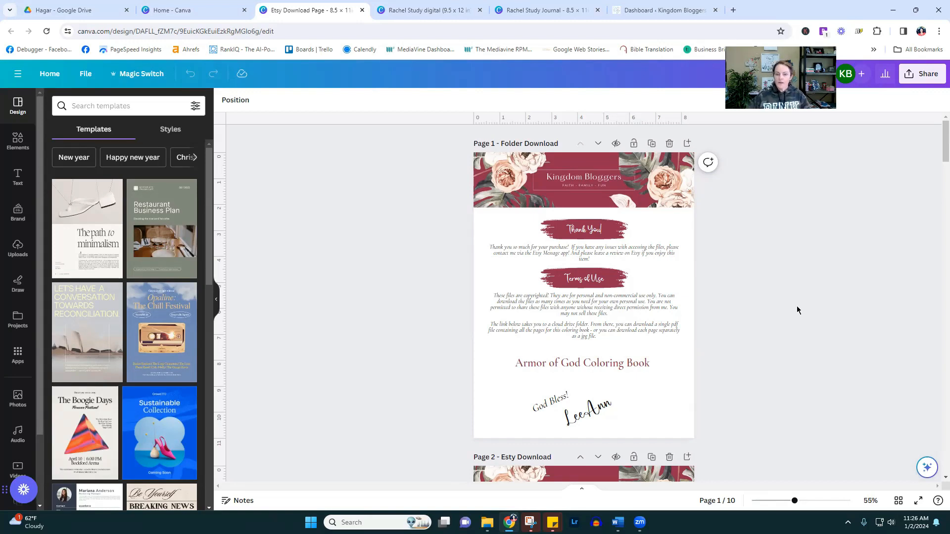
scroll(801, 324, down, 5)
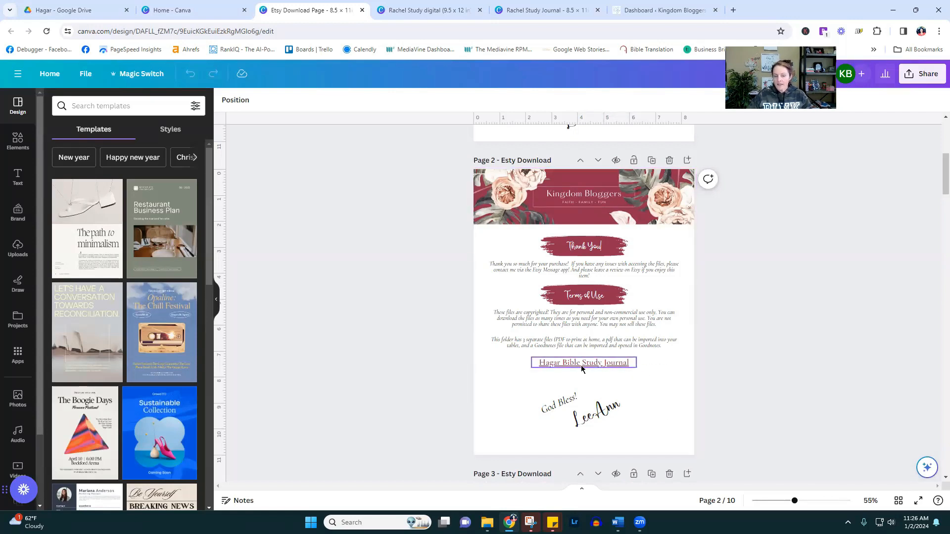
click(615, 366)
click(661, 333)
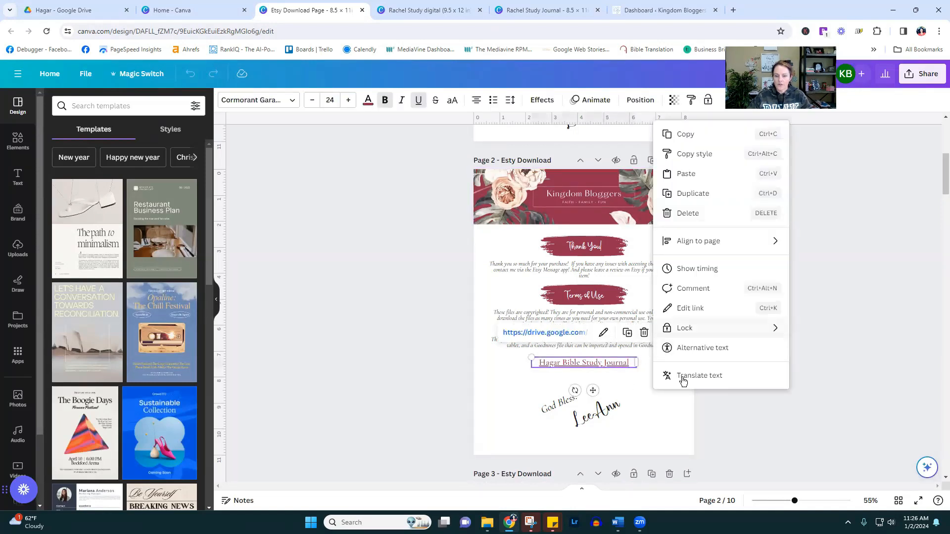
click(660, 309)
click(634, 437)
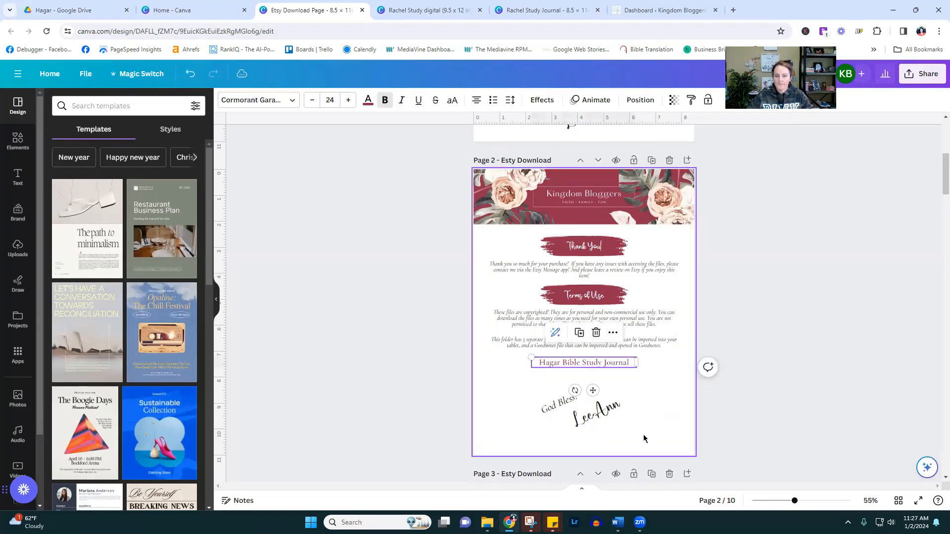
Retype the first word of the journal title line on page 2 as "Hagar" and keep the line selected
click(577, 372)
click(567, 365)
click(560, 365)
double_click(558, 364)
text(S)
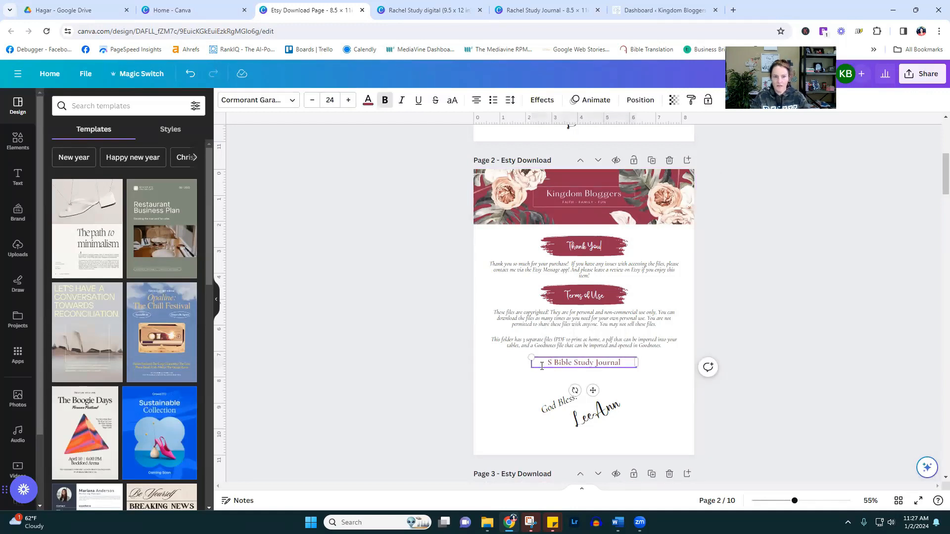
key(BackSpace)
text(Hagar)
click(683, 398)
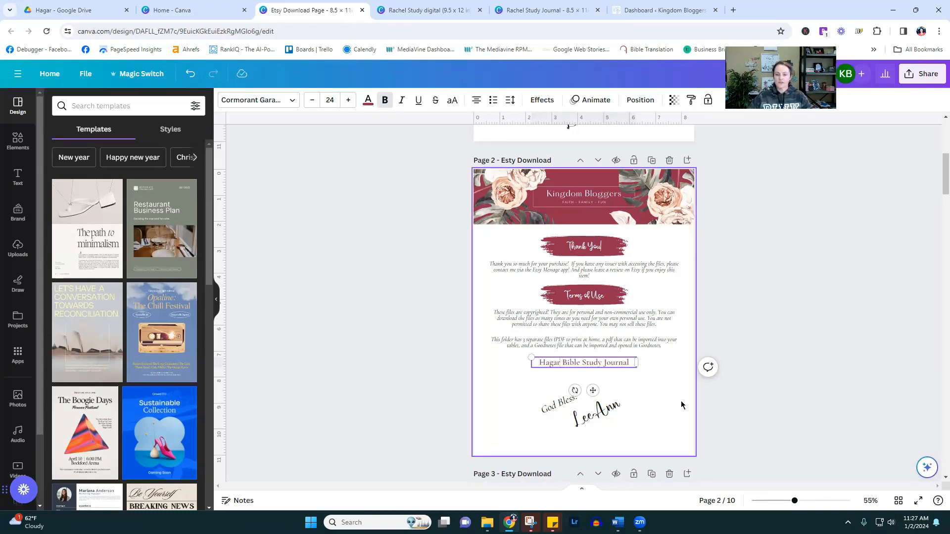
click(637, 365)
Switch to Google Drive, go up to the Women Study Journals folder and copy the Hagar folder's share link
click(87, 11)
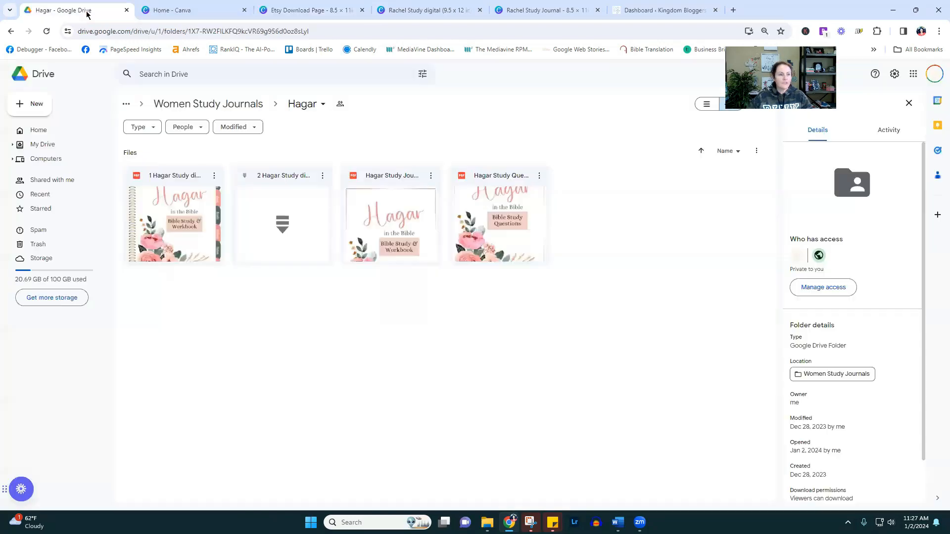
click(234, 110)
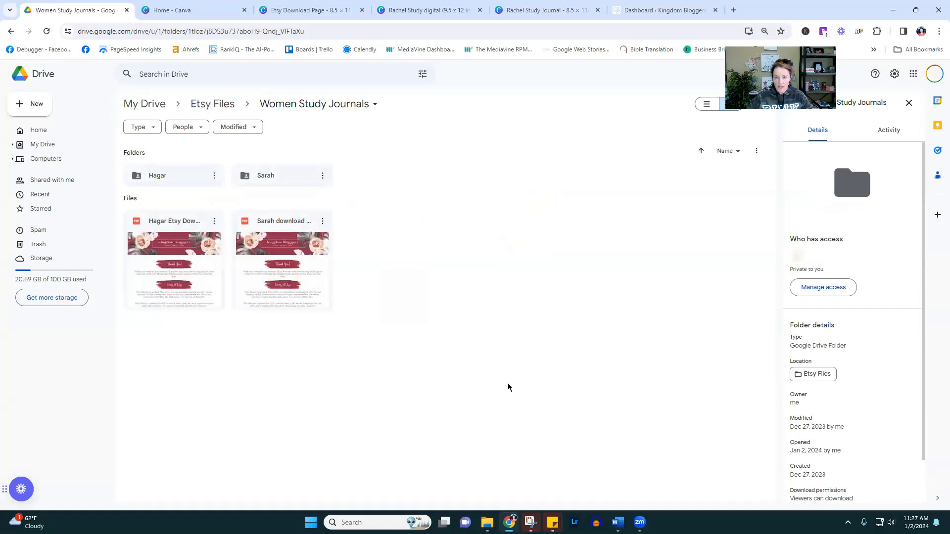
click(214, 178)
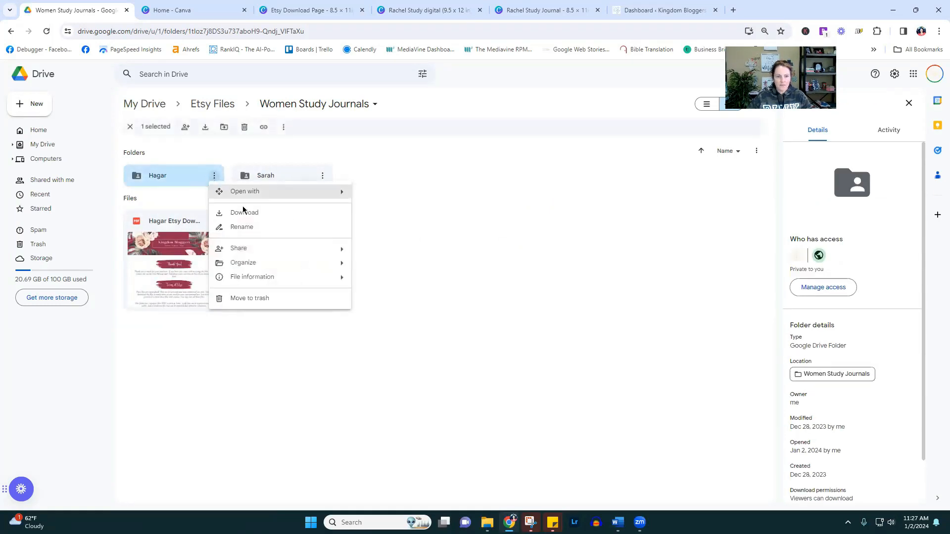
mouse_move(267, 250)
click(379, 268)
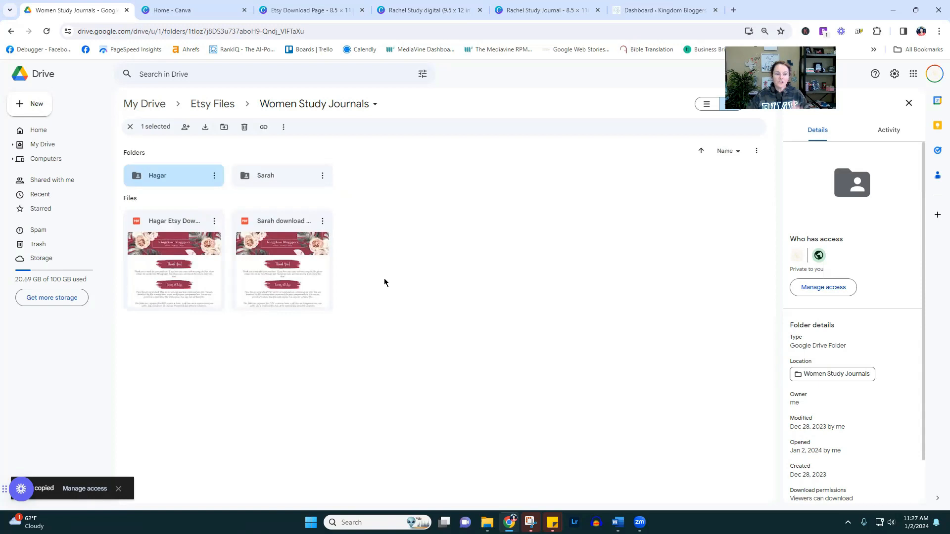
In the Hagar folder's sharing settings, switch general access to Restricted and back to Anyone with the link, and copy the link
click(85, 489)
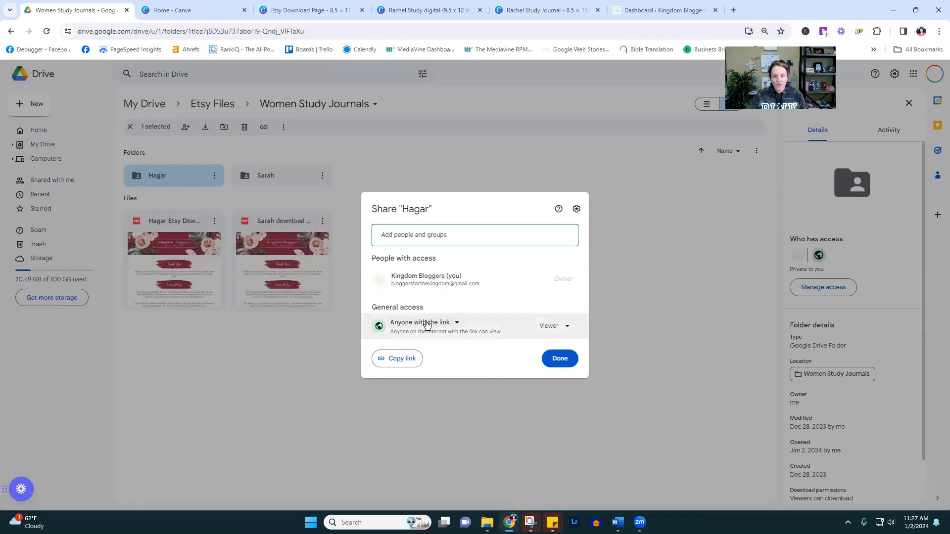
click(459, 323)
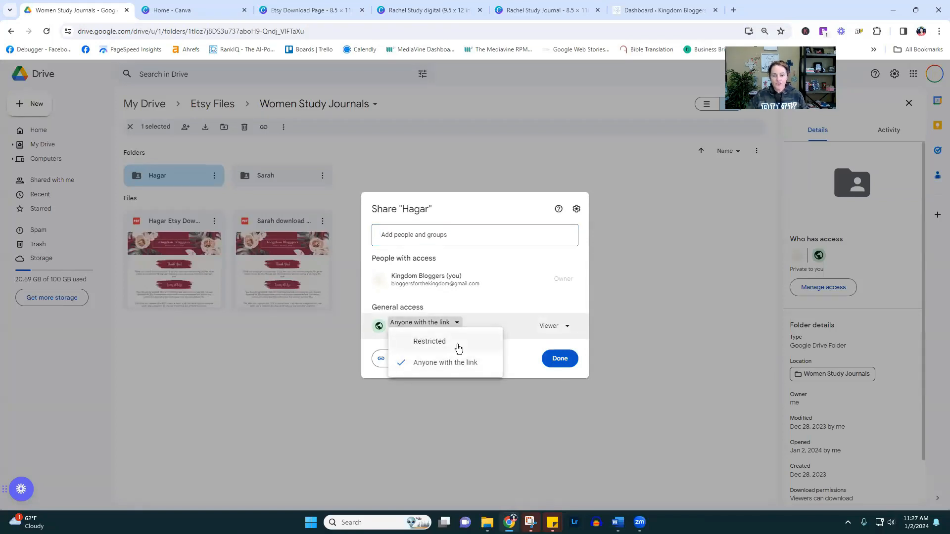
click(457, 345)
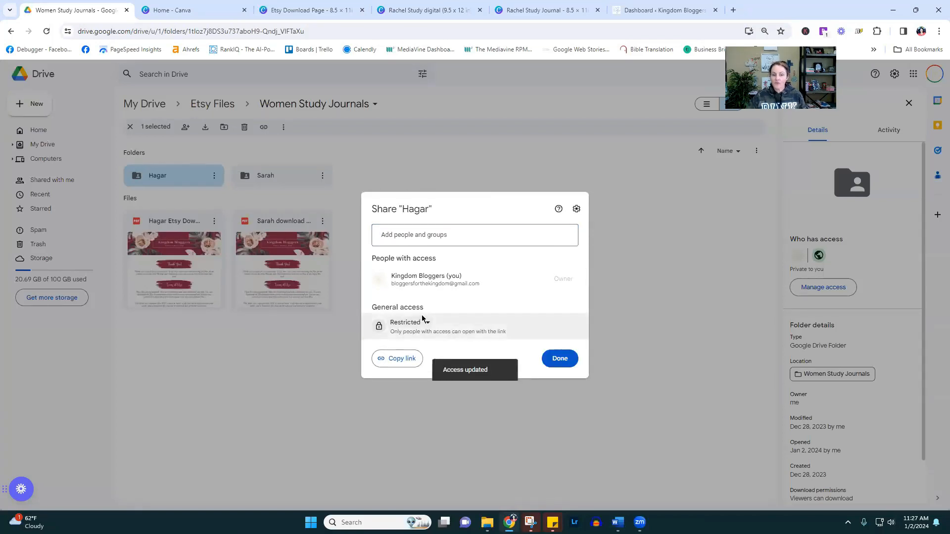
click(421, 322)
click(456, 364)
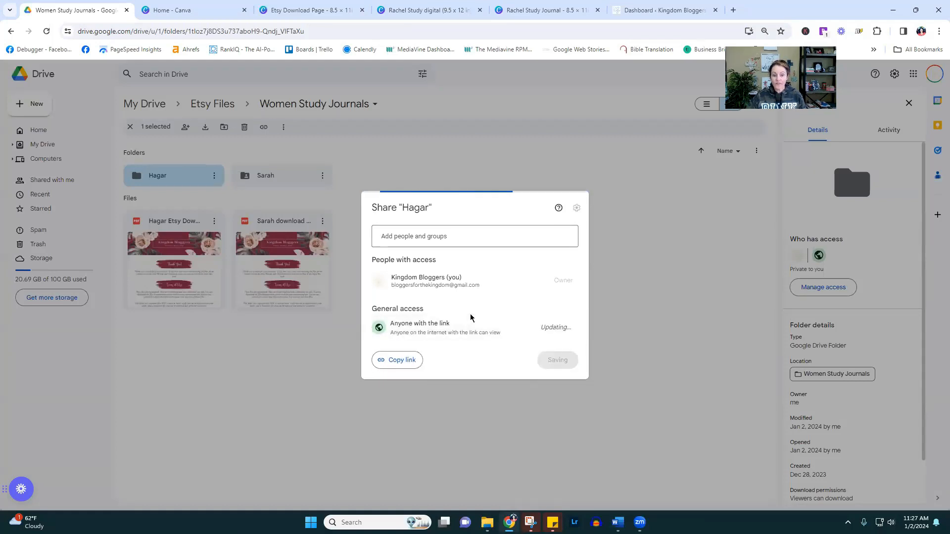
click(388, 359)
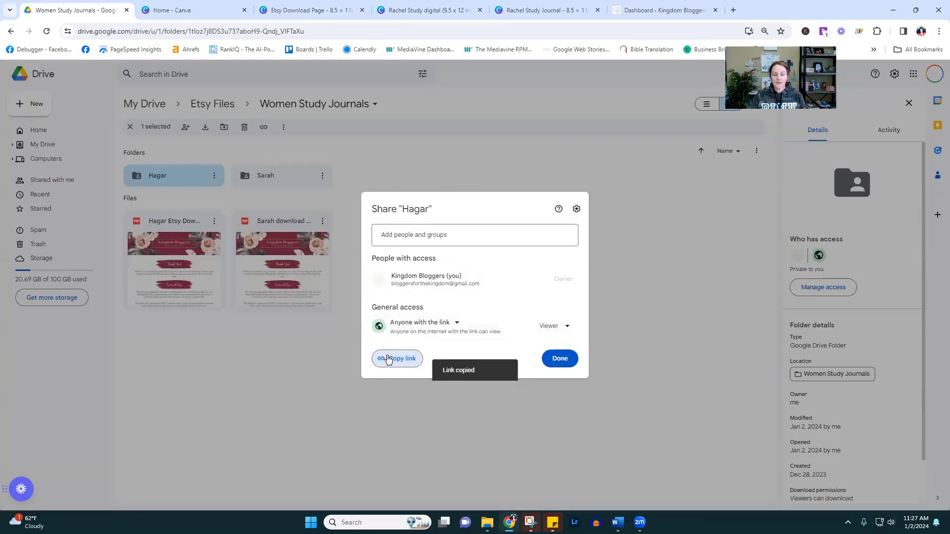
Switch to Canva and link the "Hagar Bible Study Journal" line on page 2 to the copied Drive folder address
click(298, 10)
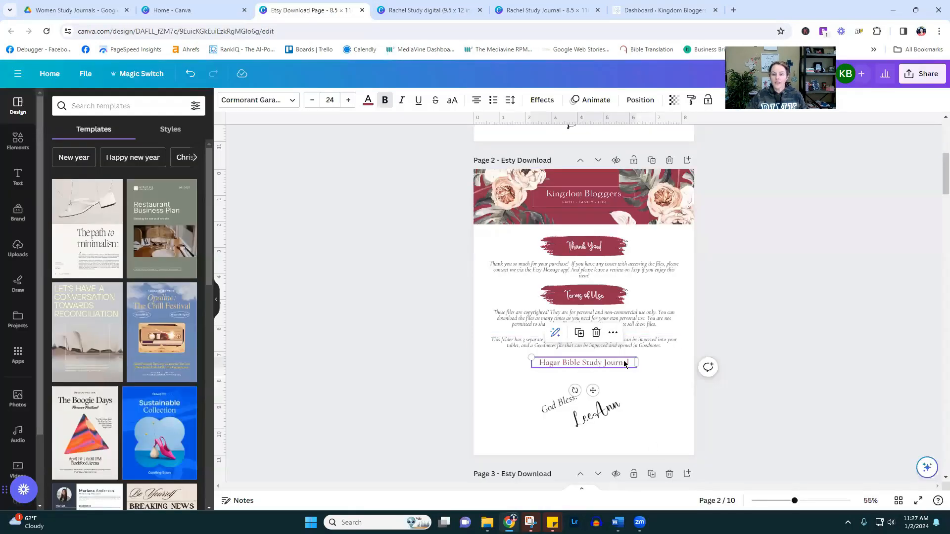
click(613, 333)
click(645, 309)
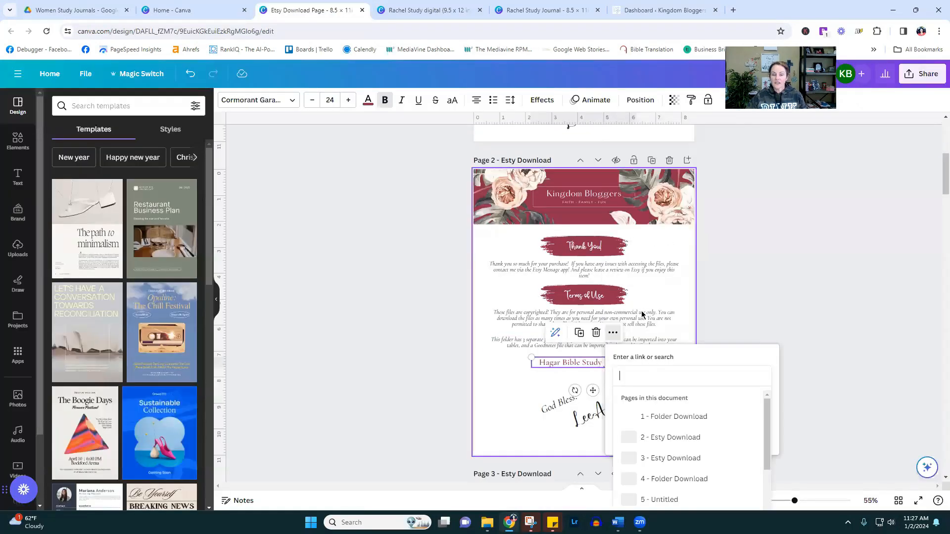
right_click(647, 377)
click(682, 270)
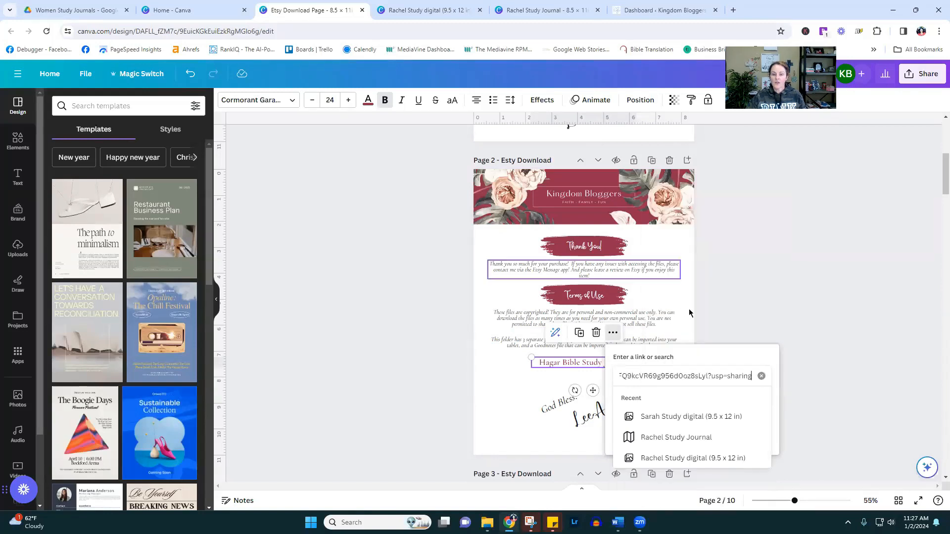
key(Return)
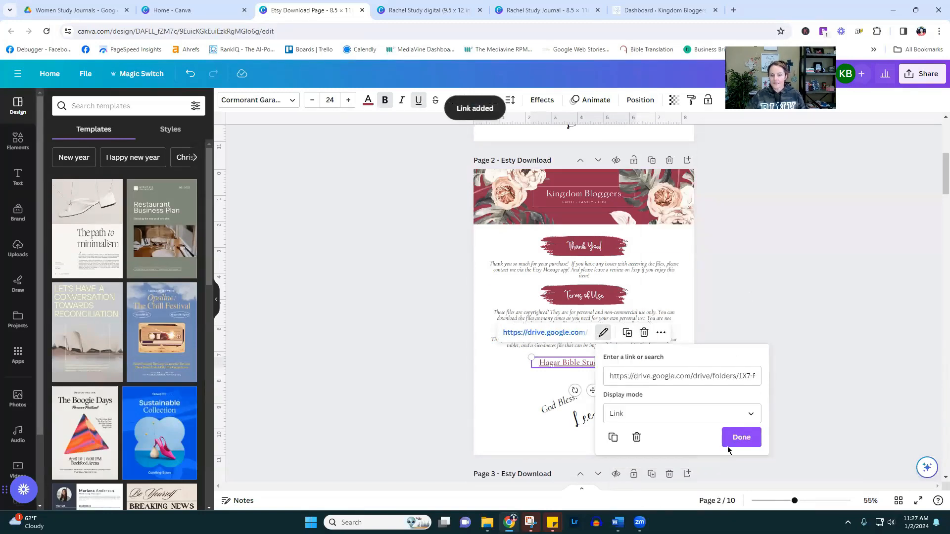
click(741, 438)
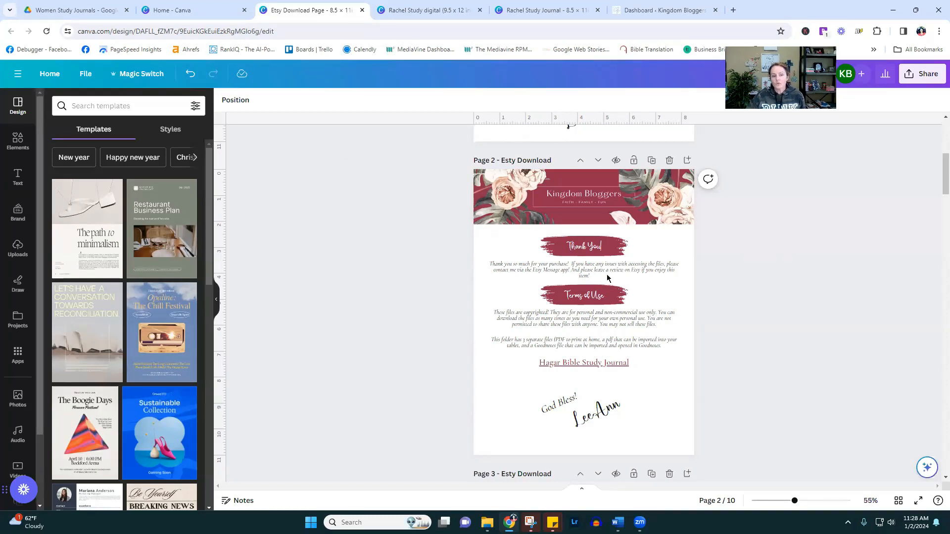
Switch to Google Drive and close the Hagar folder's sharing dialog
click(54, 7)
key(Escape)
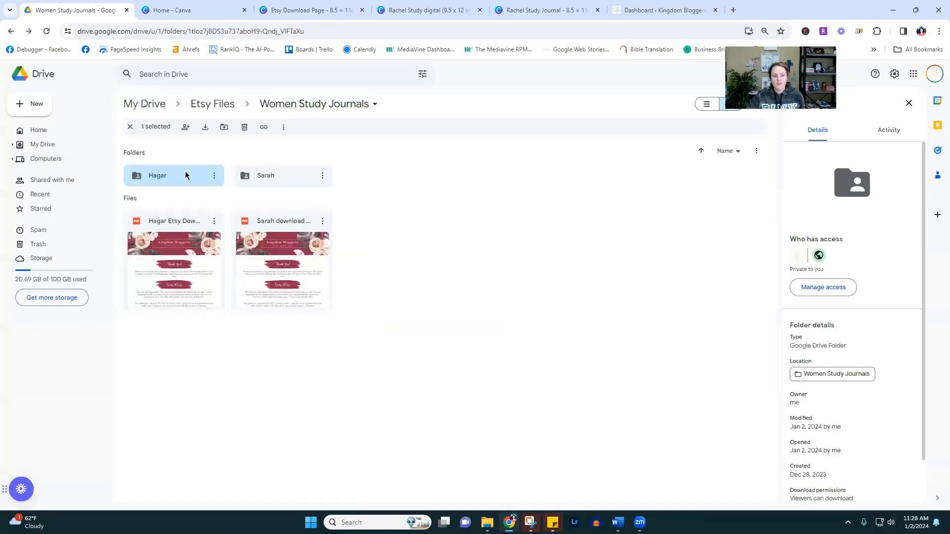